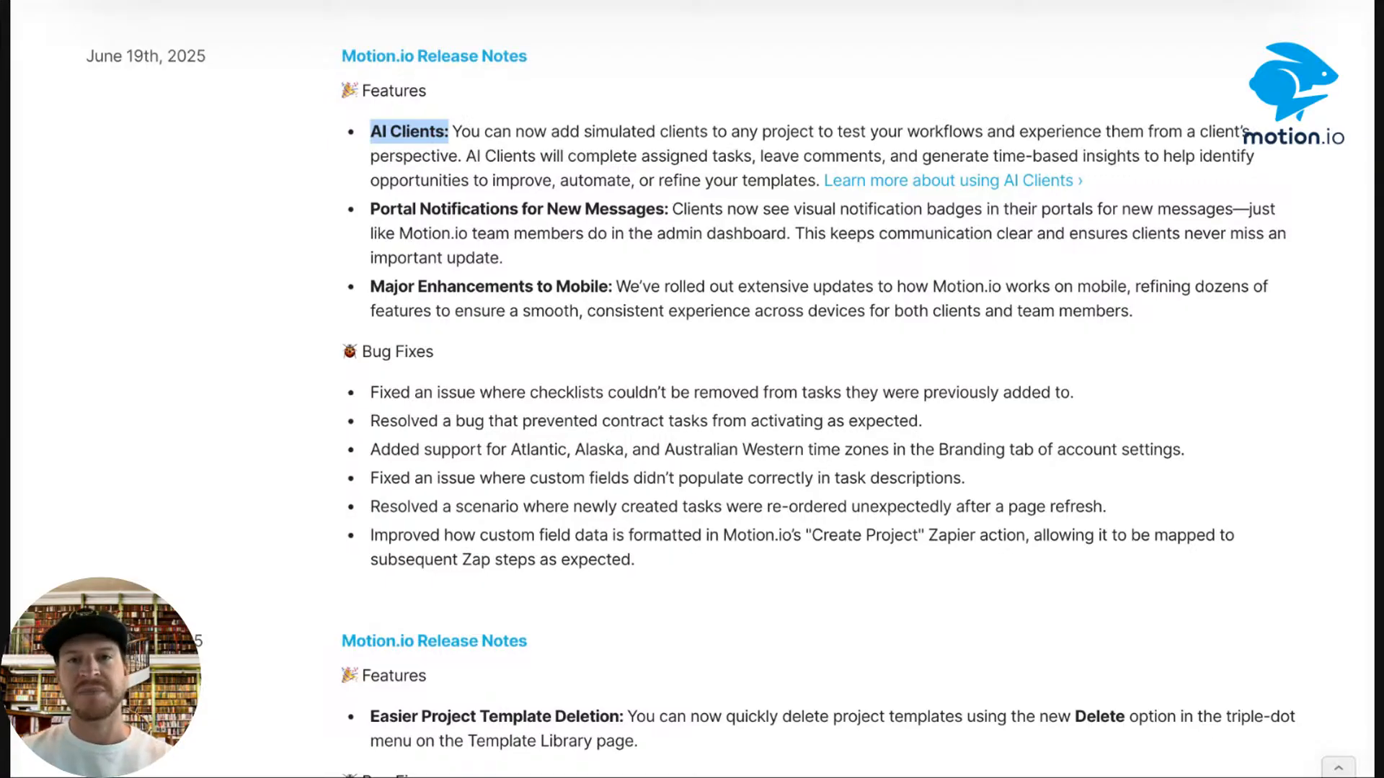
Highlight the 'Portal Notifications for New Messages:' heading in the June 19th, 2025 release notes.
click(742, 2)
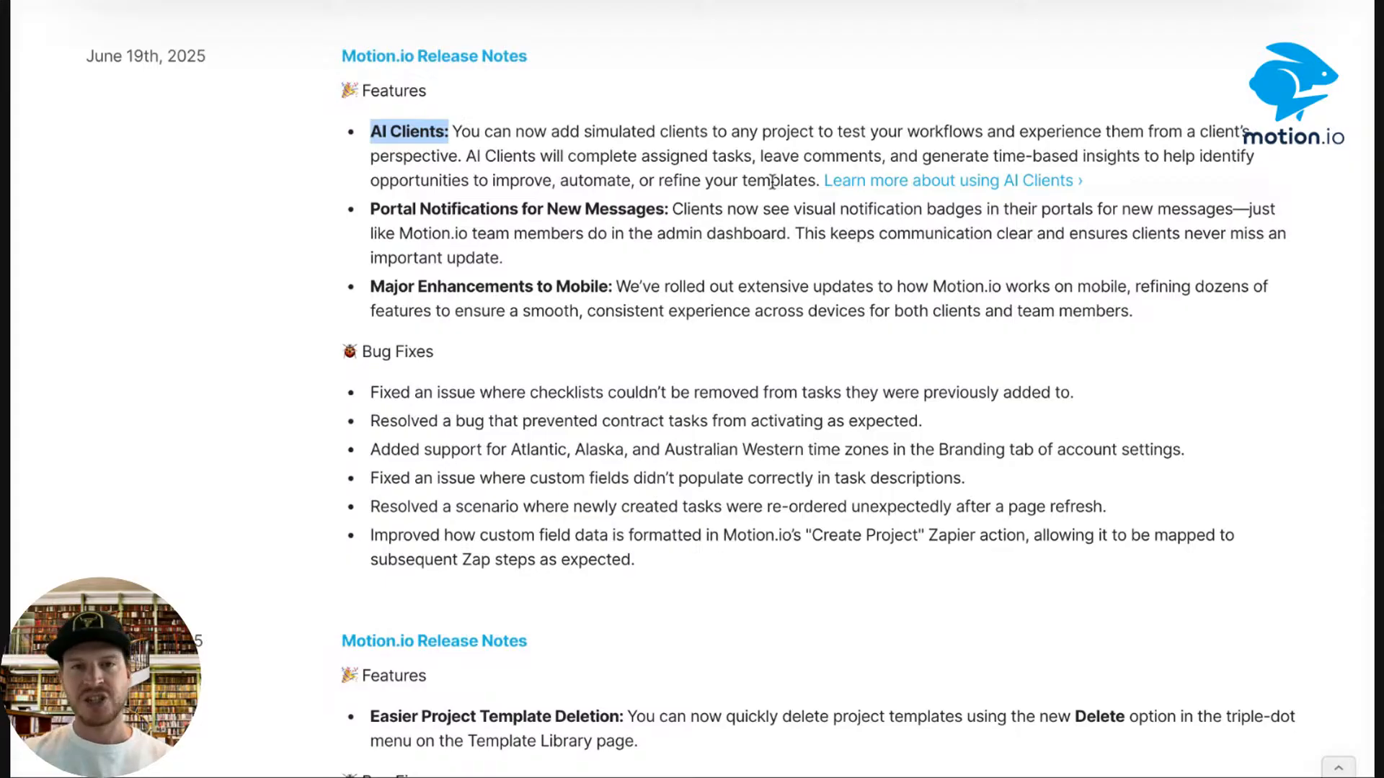
drag(669, 210, 362, 209)
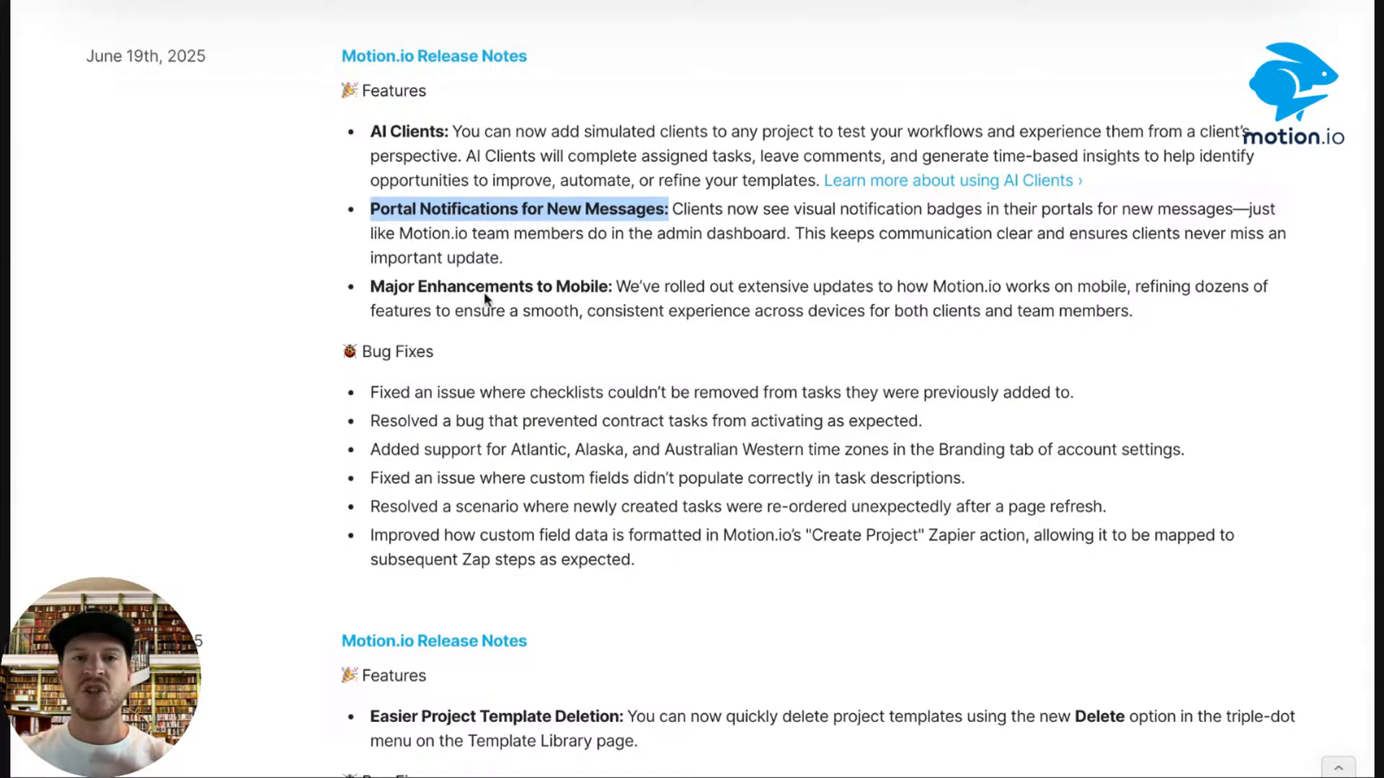
click(531, 244)
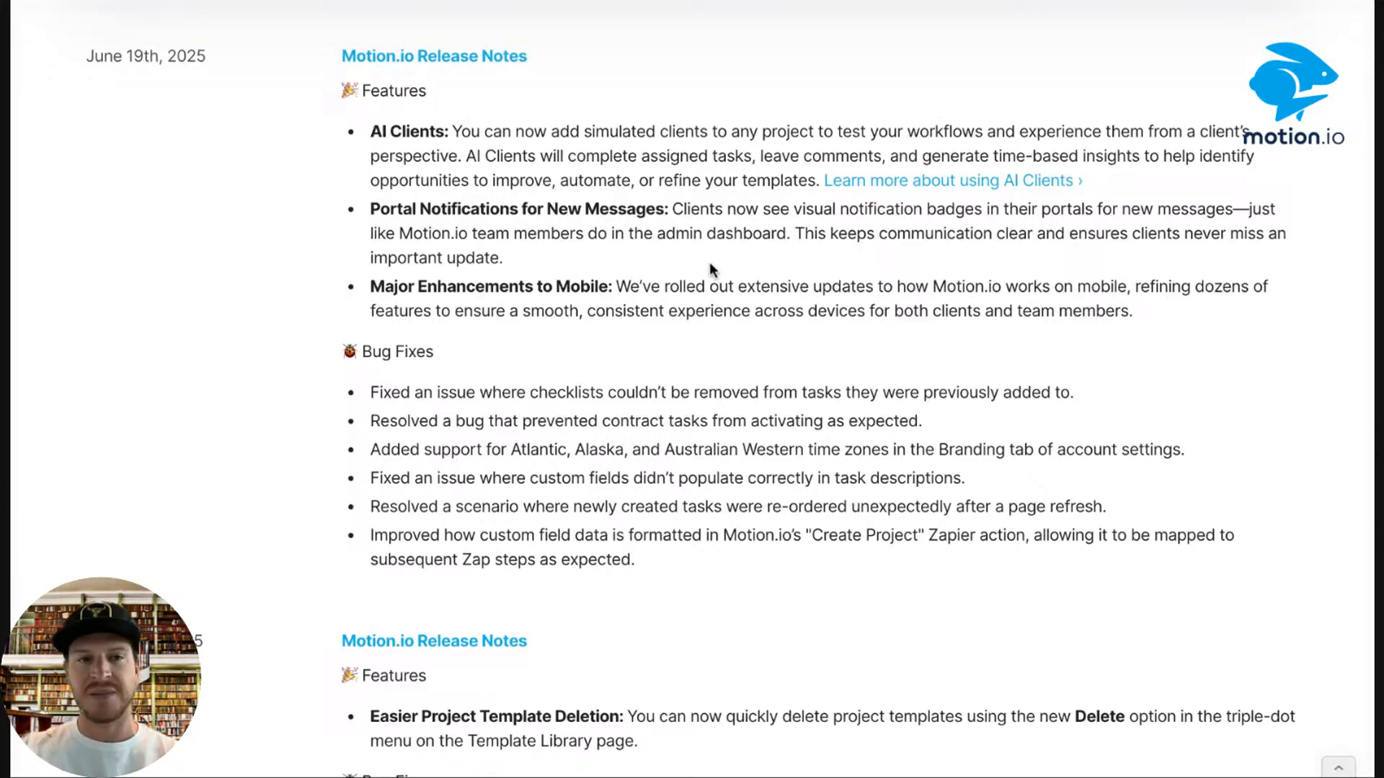
scroll(710, 264, down, 1)
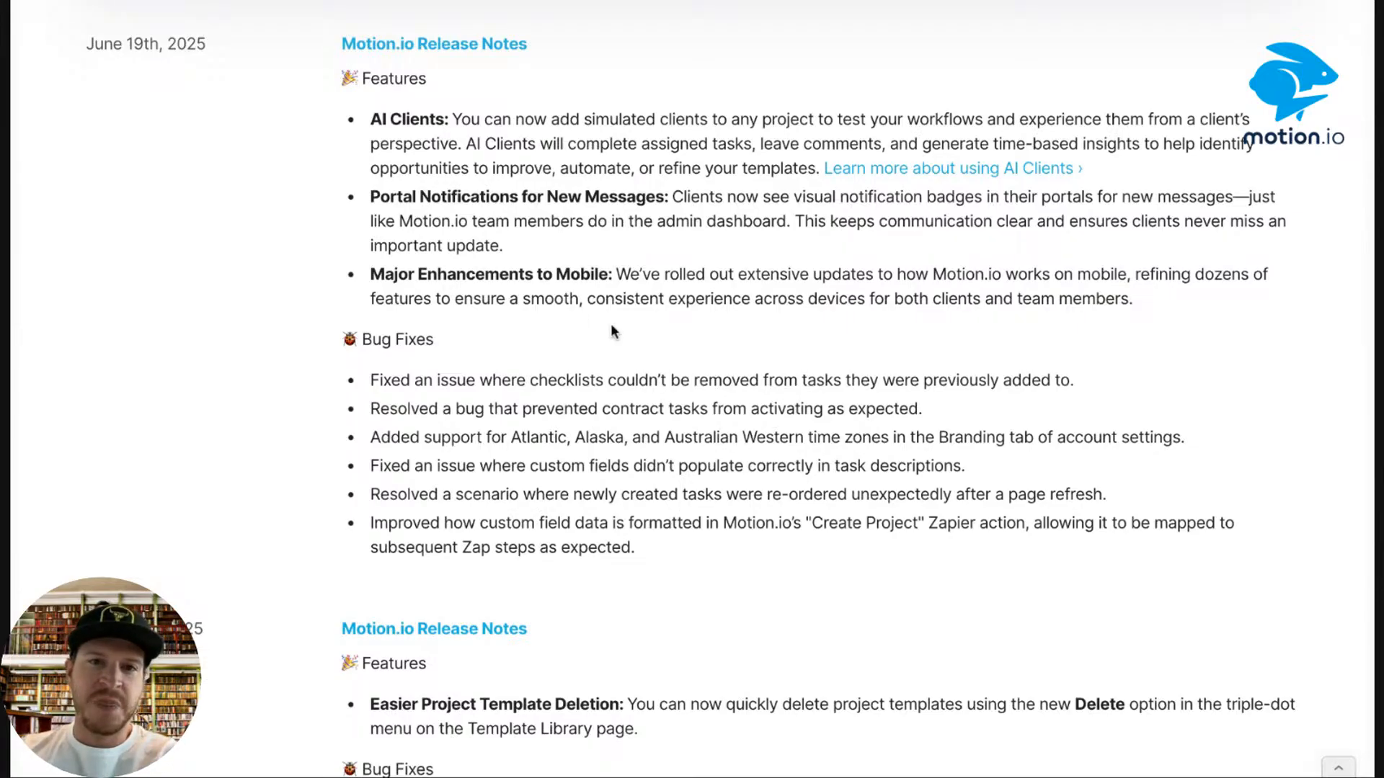
Scroll down the release notes and briefly highlight the Create Project Zapier action bug fix.
scroll(612, 329, down, 2)
scroll(611, 329, down, 3)
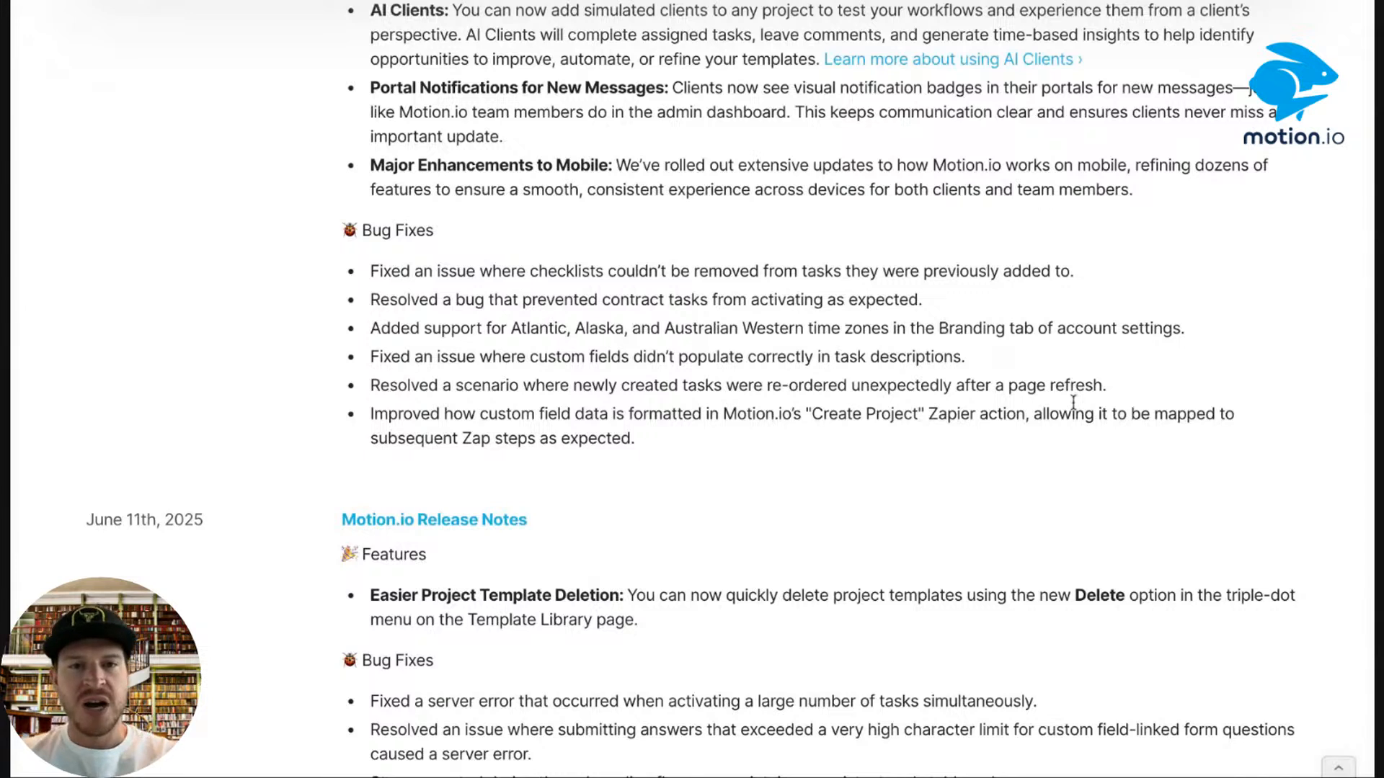
drag(653, 444, 1034, 420)
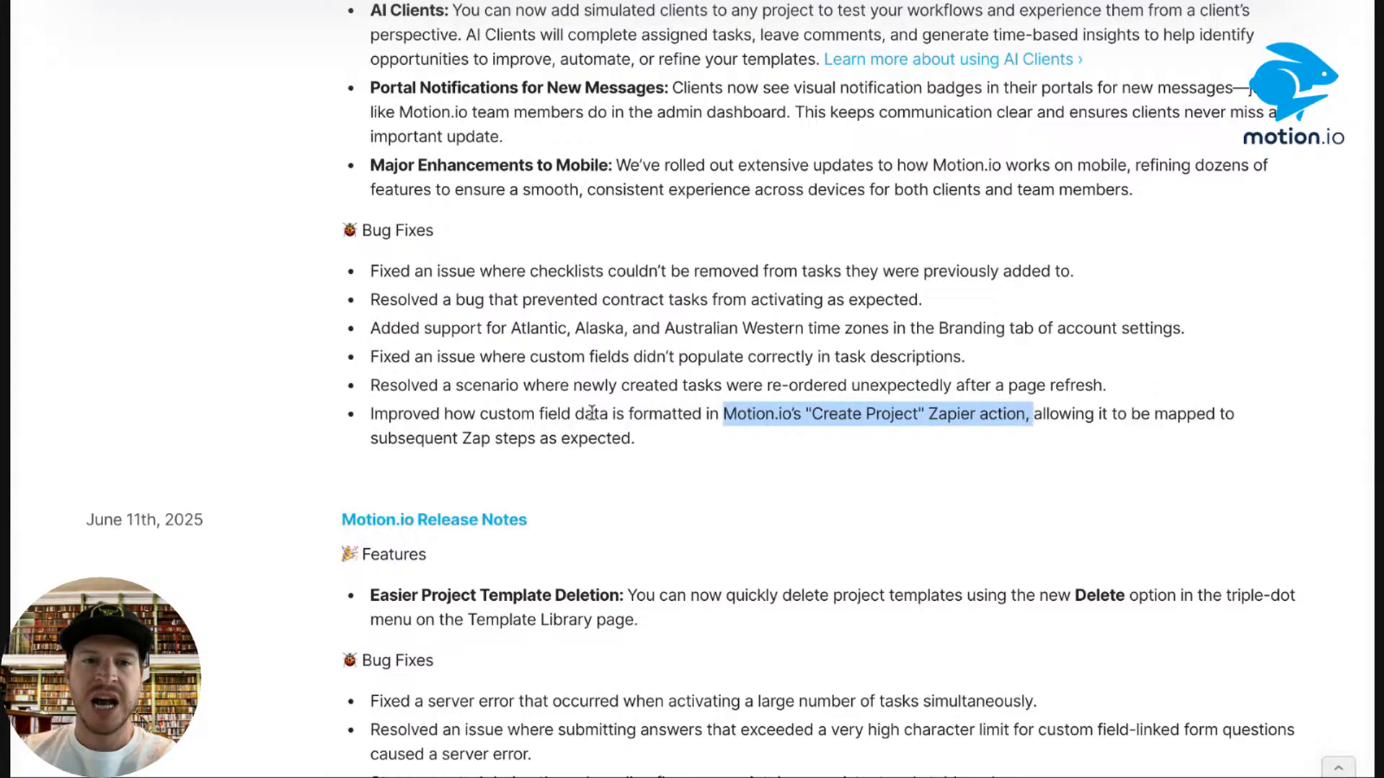
click(731, 447)
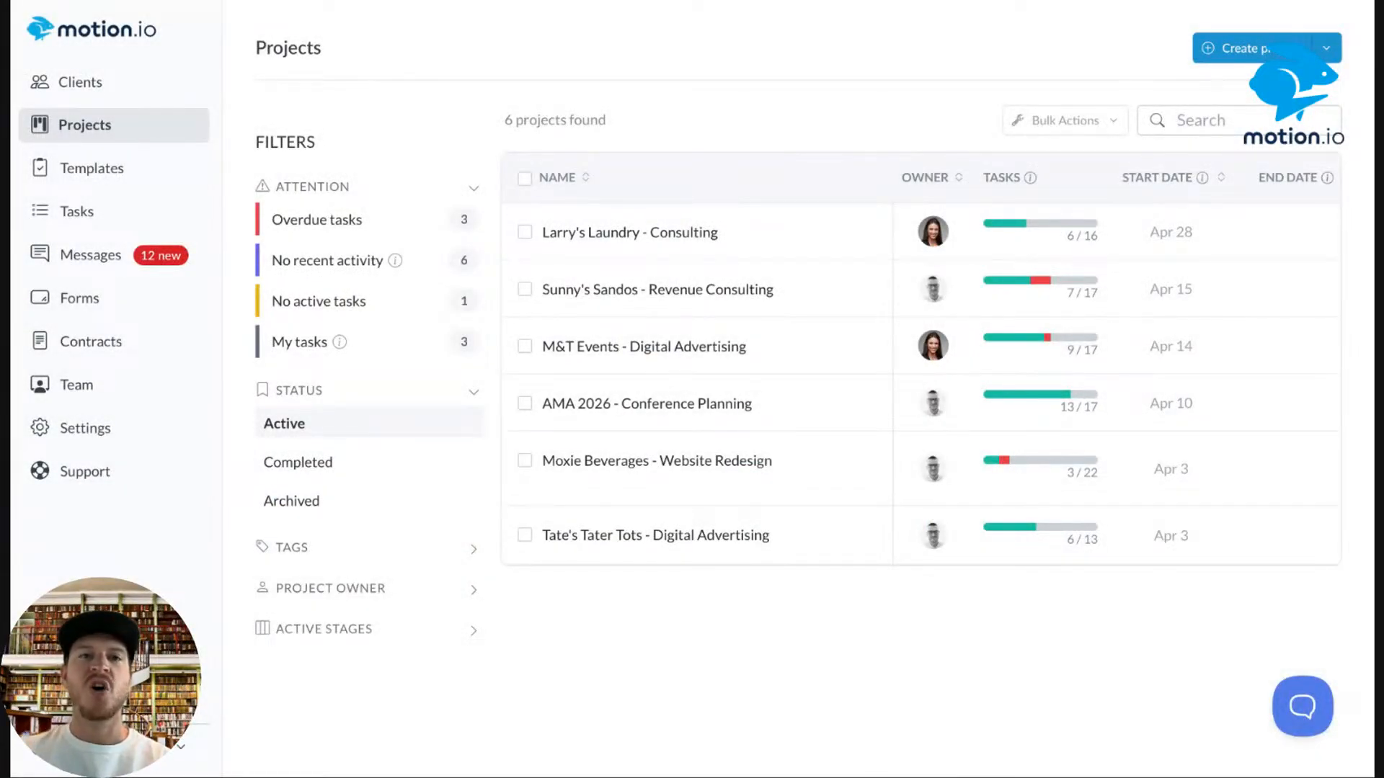
click(94, 180)
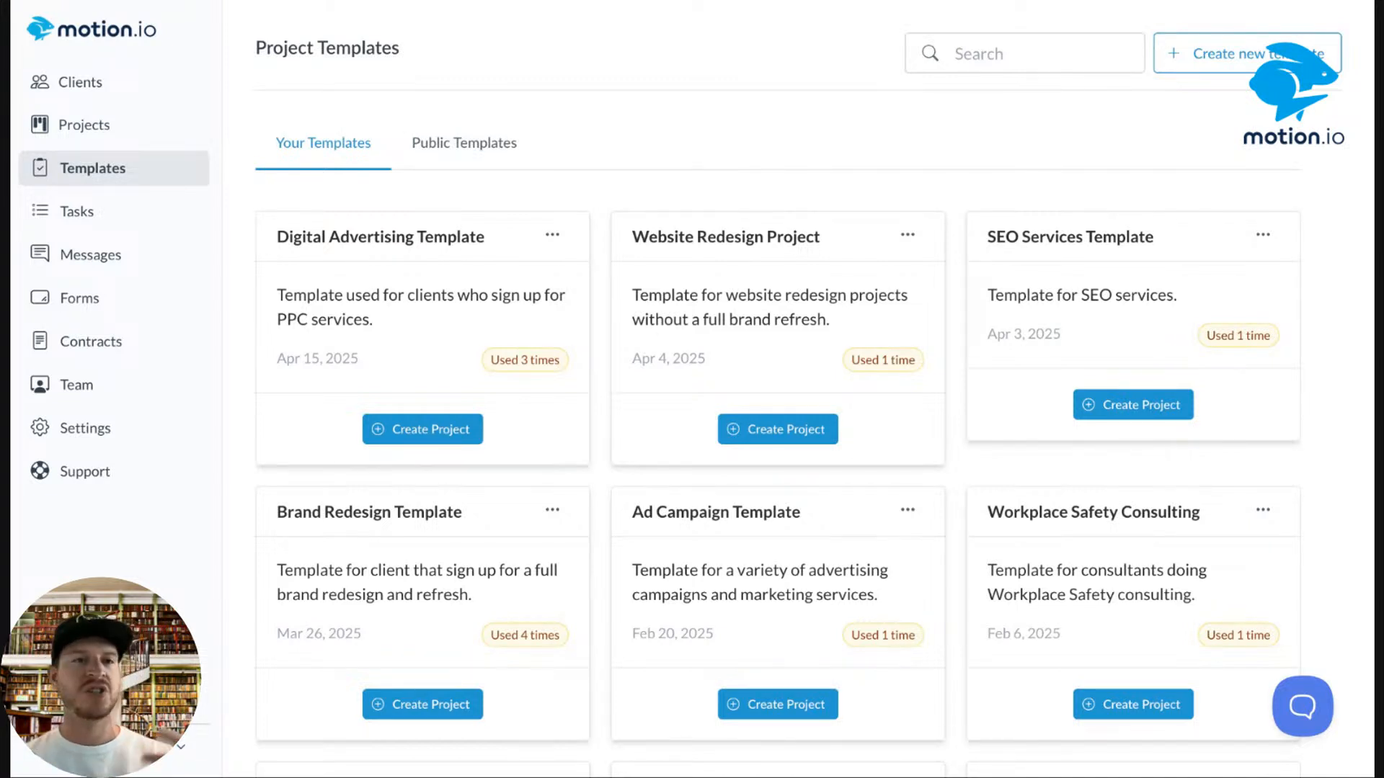
click(94, 124)
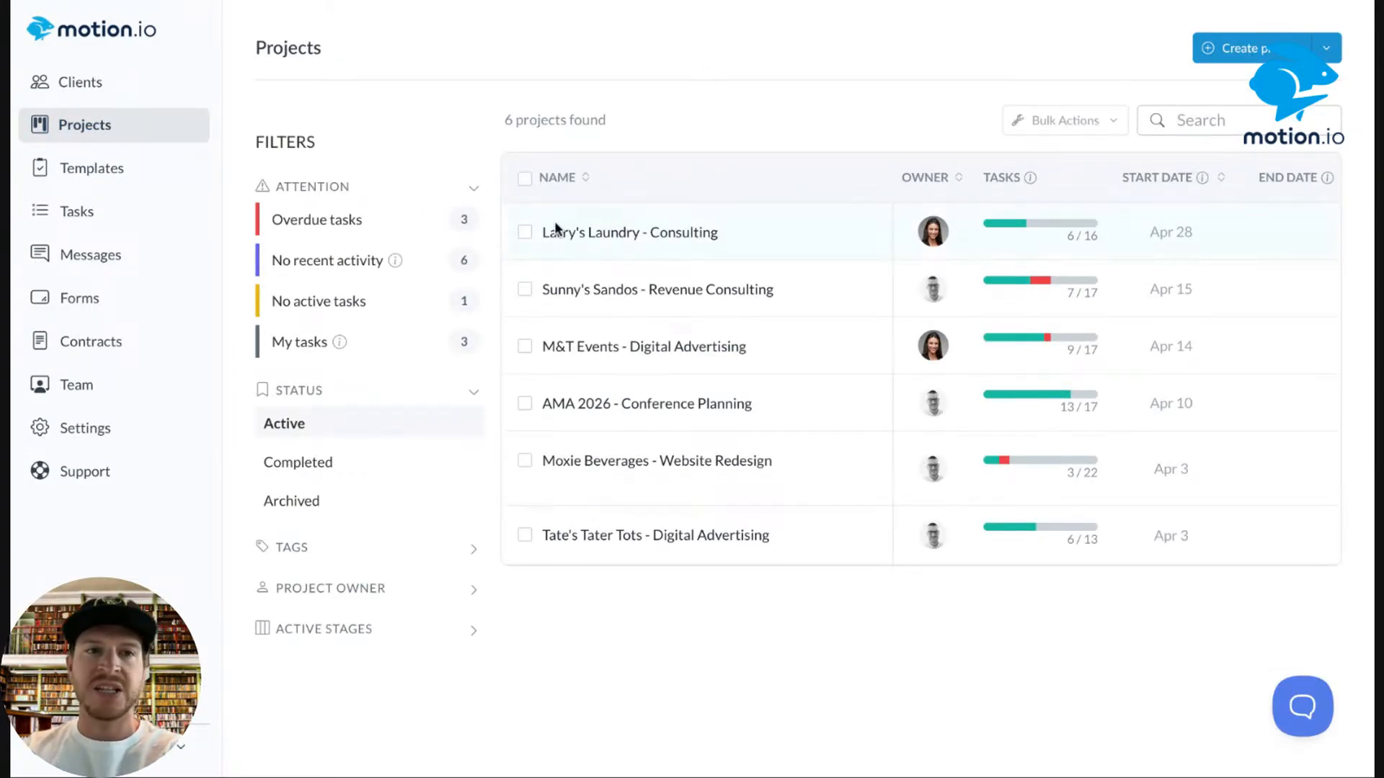
Create a new client project named 'Example'.
click(1247, 58)
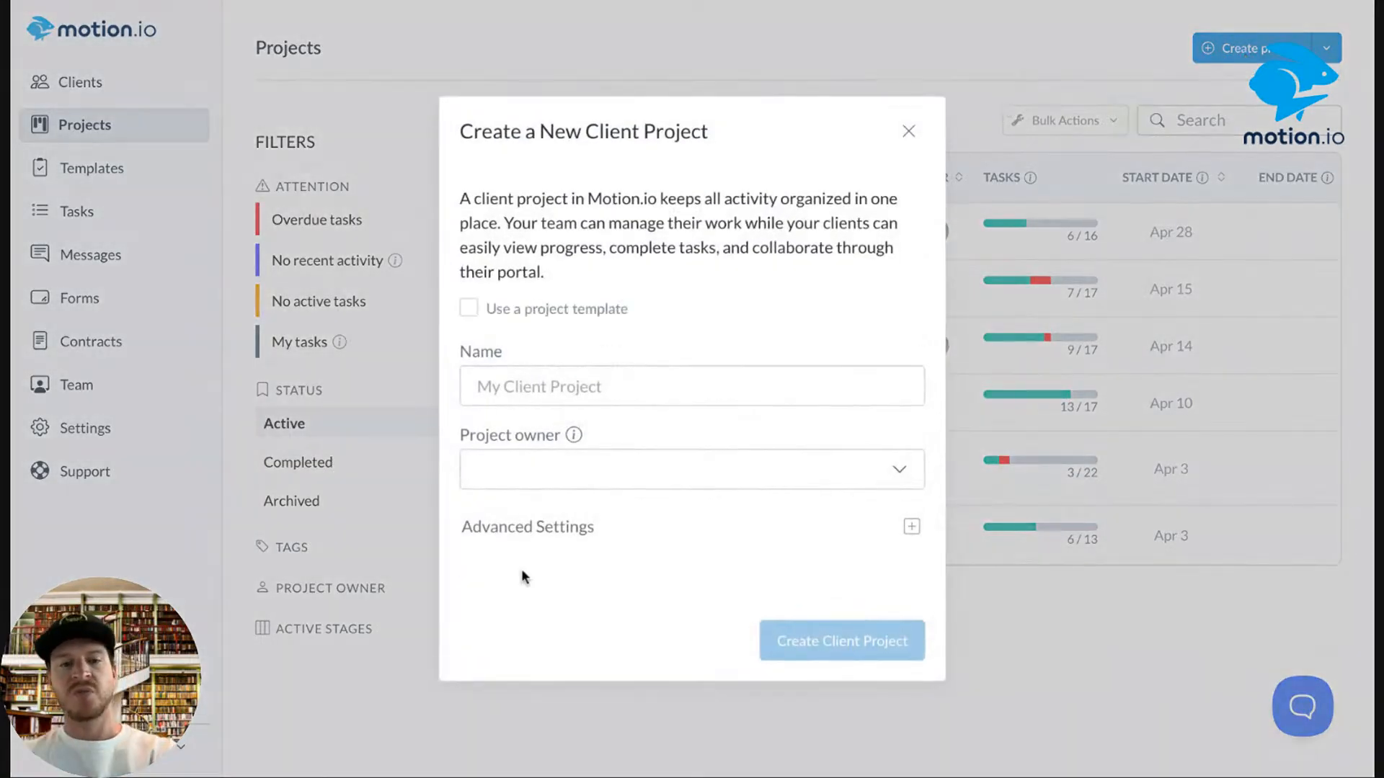
click(601, 392)
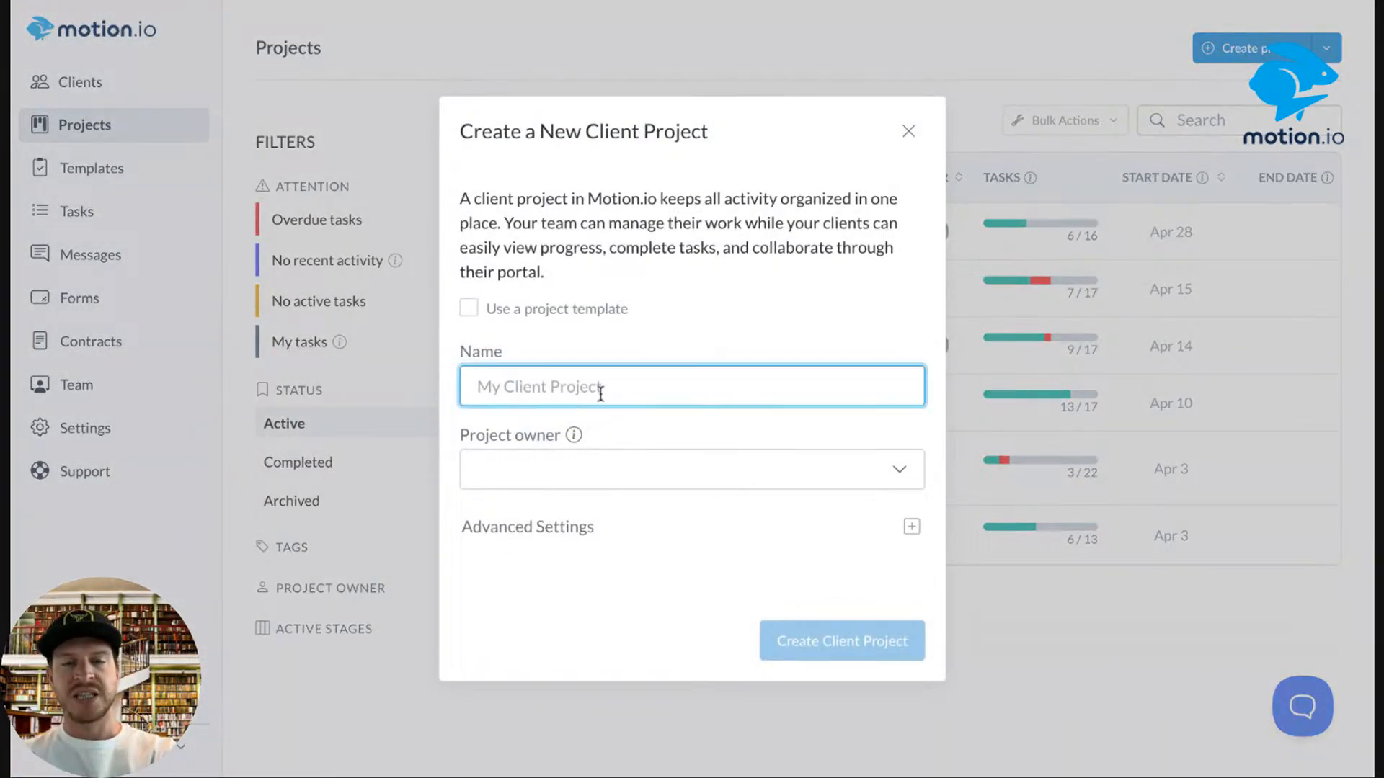
text(Example)
click(812, 624)
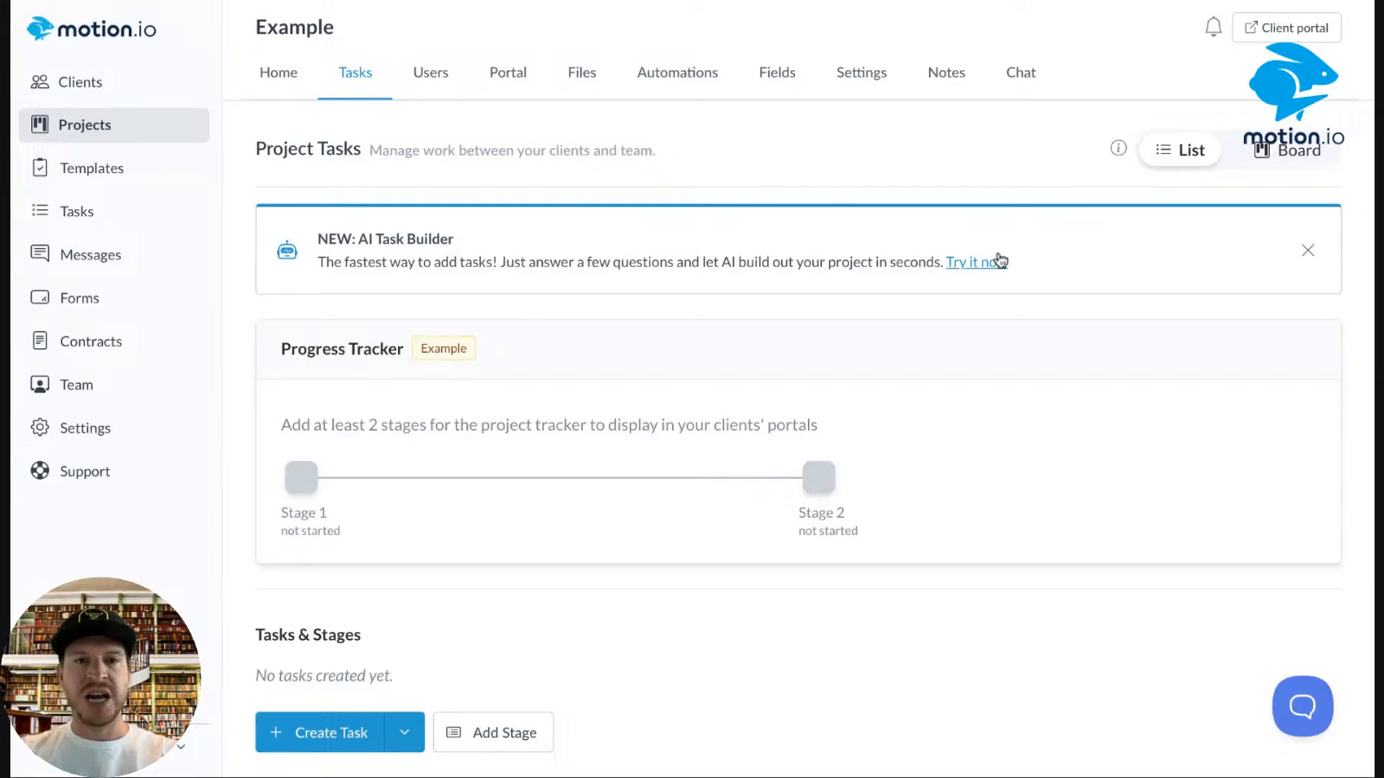
Preview the project's AI Task Builder without submitting, then go to the project templates library.
click(975, 263)
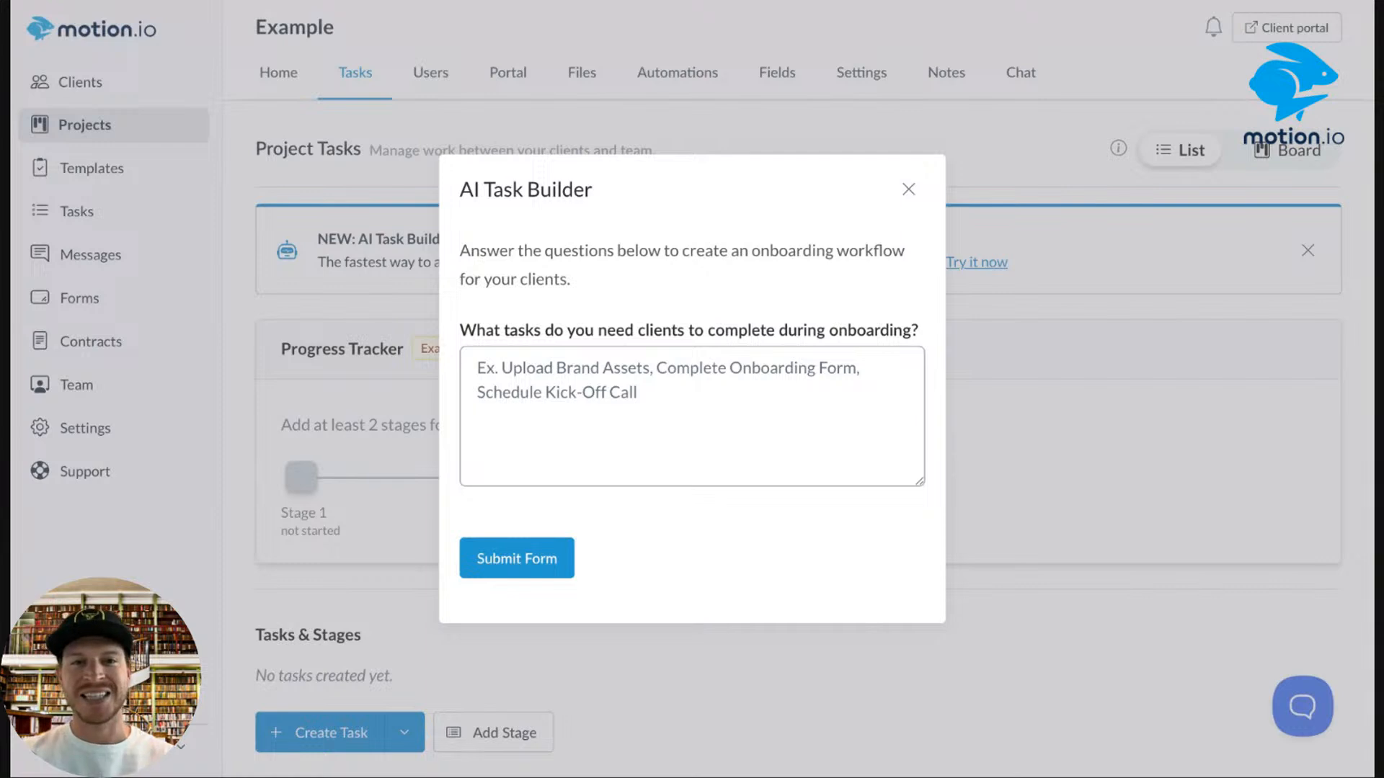
click(576, 411)
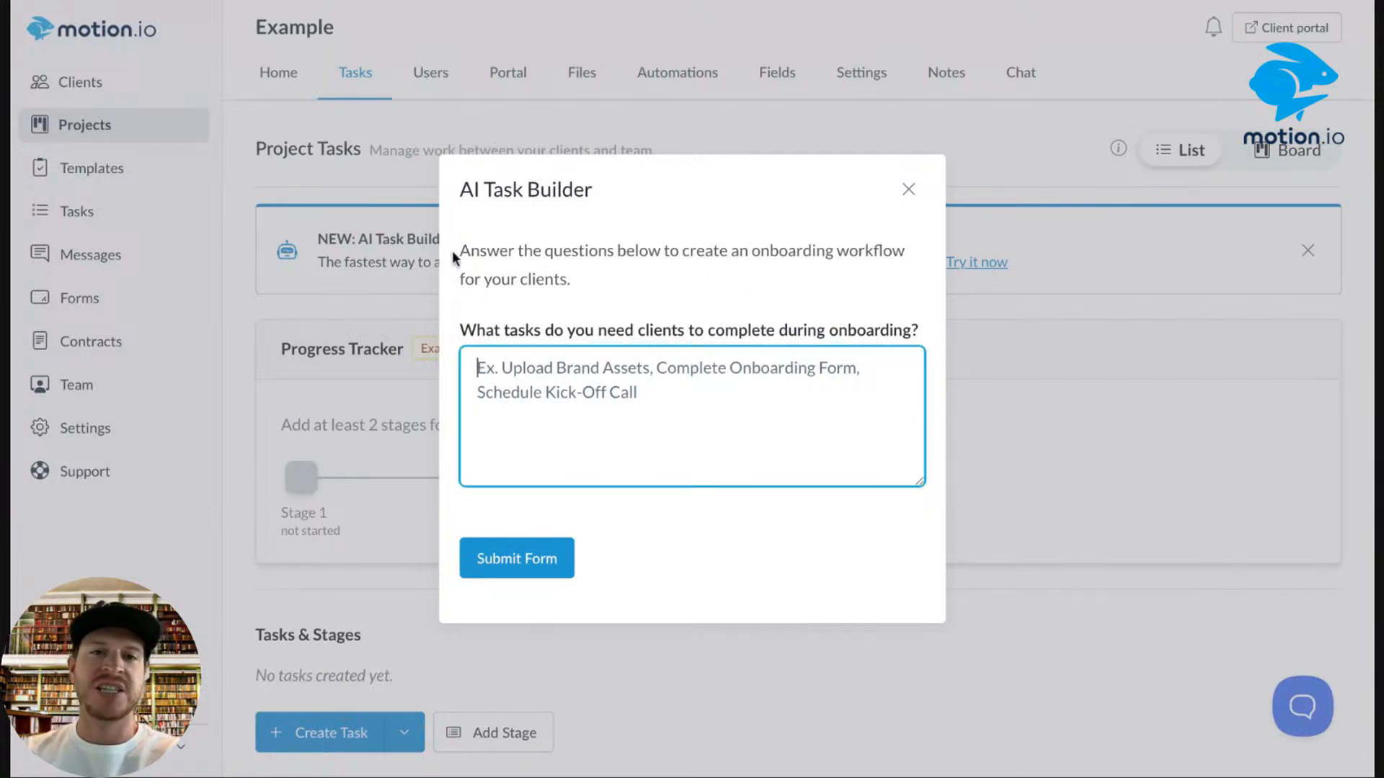
click(910, 199)
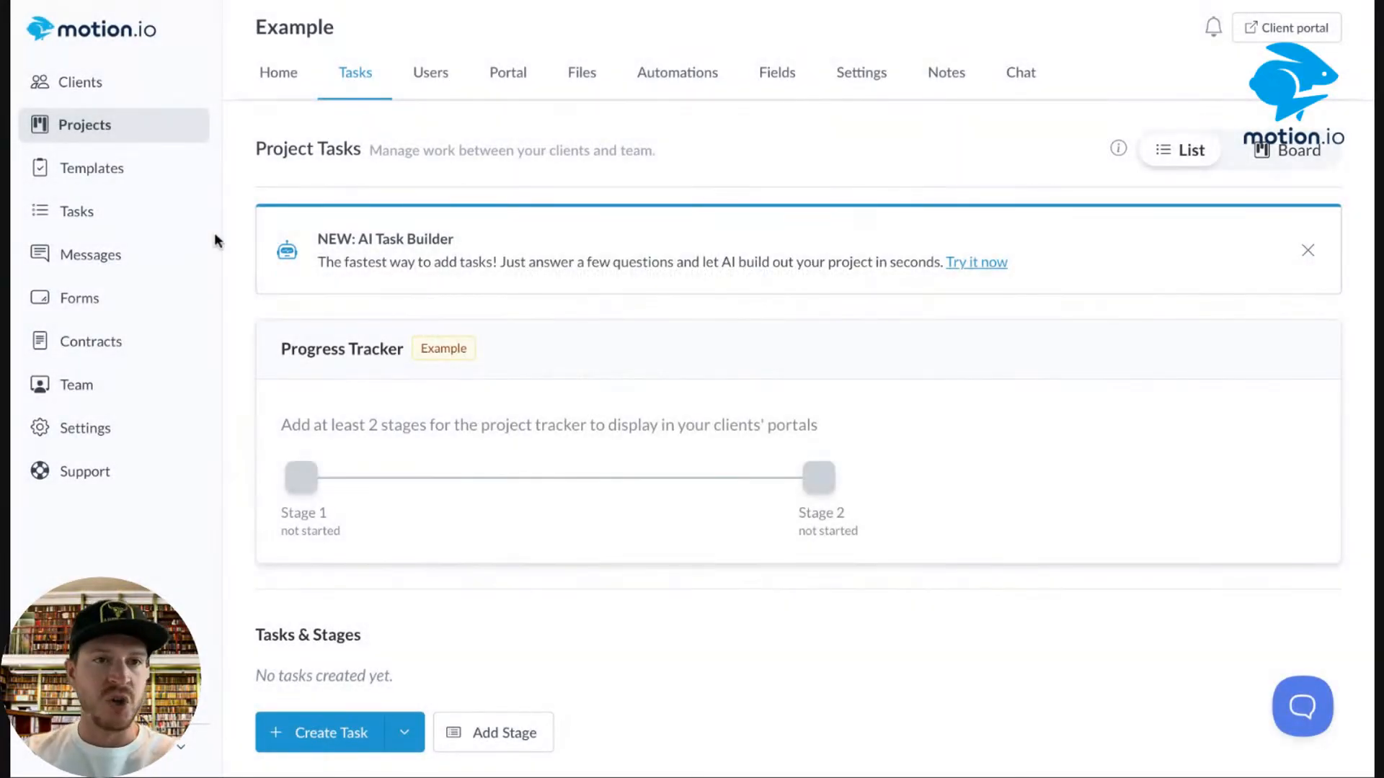
click(108, 170)
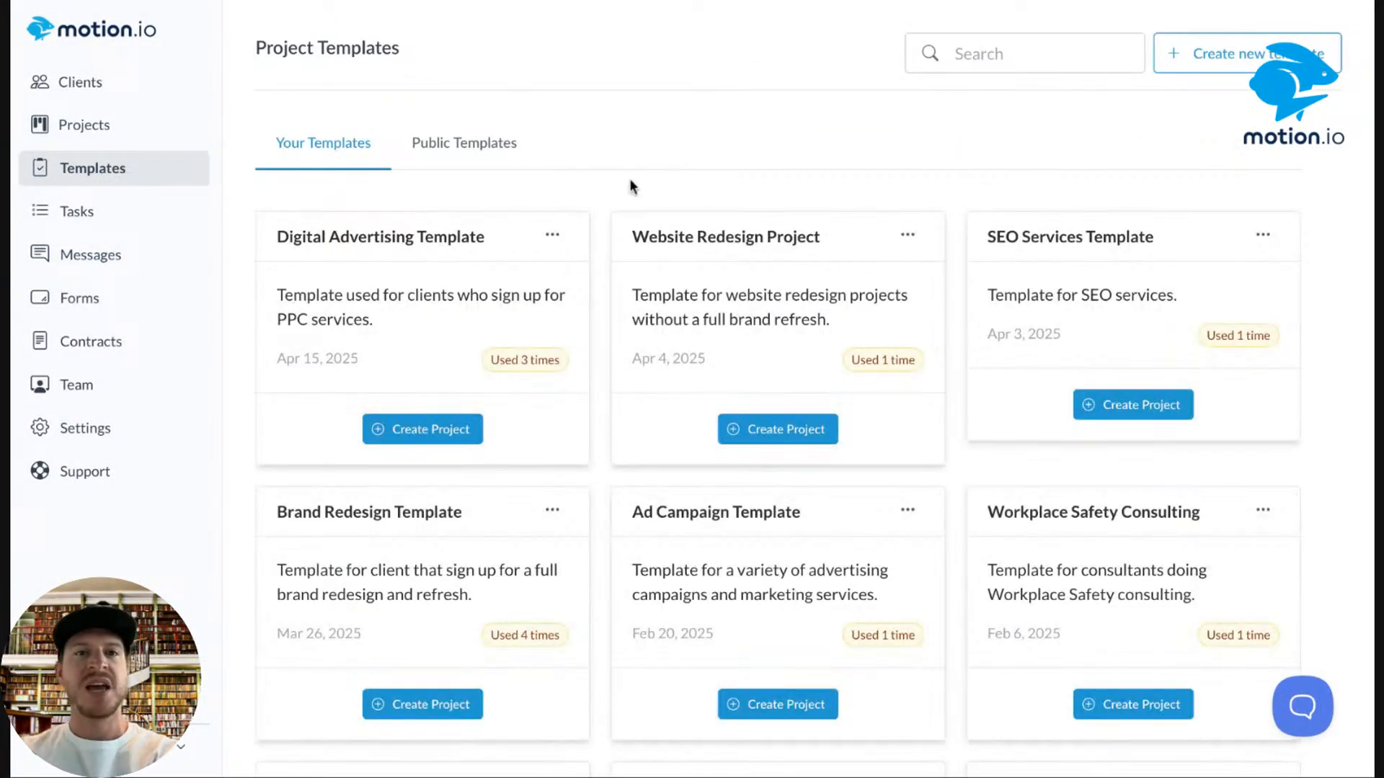
click(568, 239)
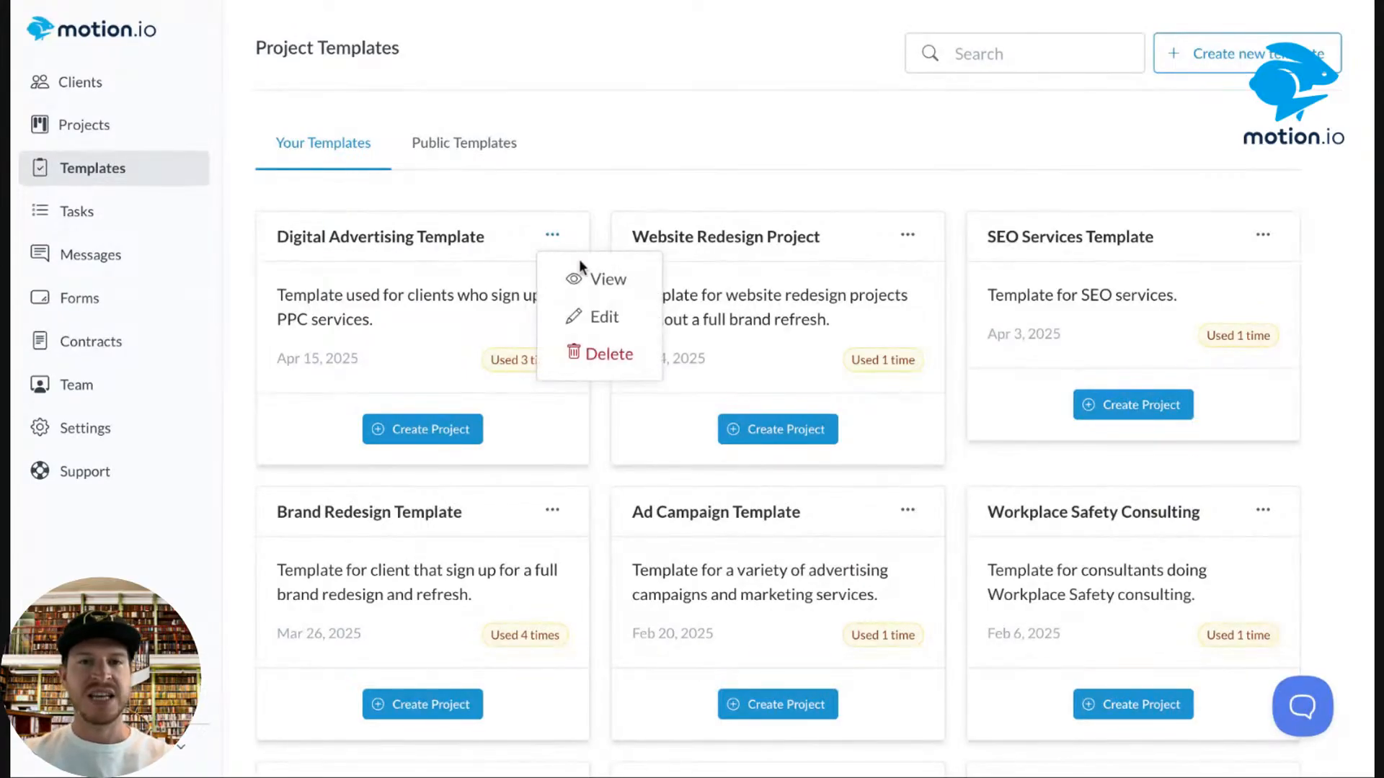
click(609, 323)
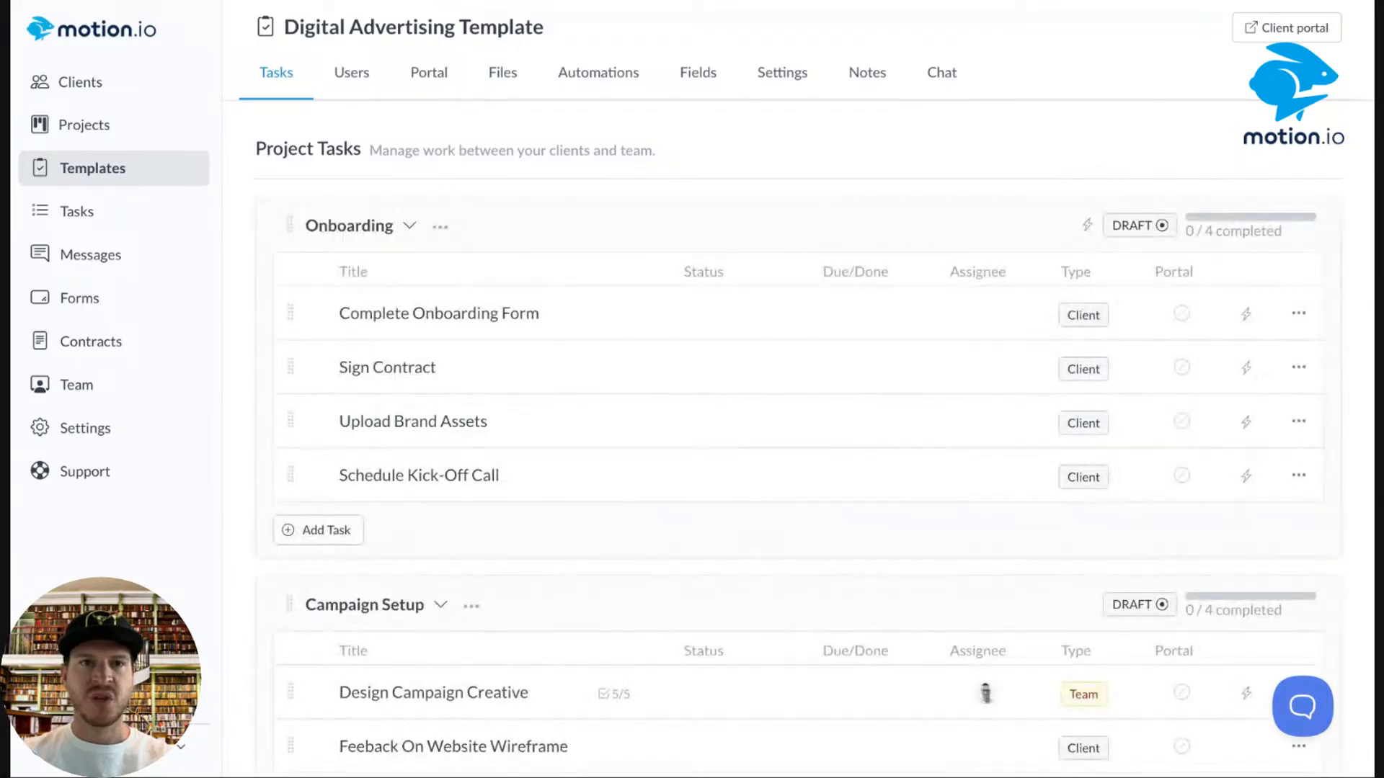
scroll(654, 231, down, 5)
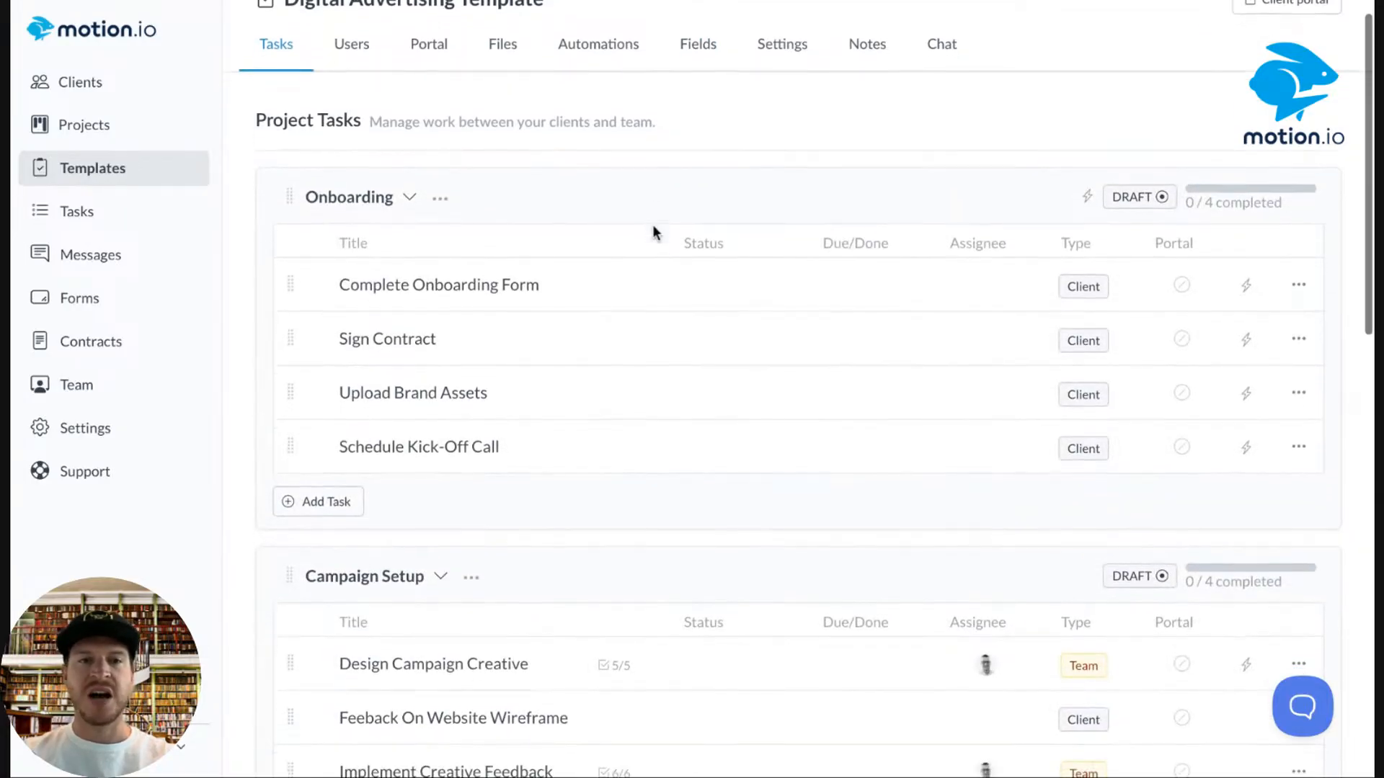
scroll(653, 231, down, 6)
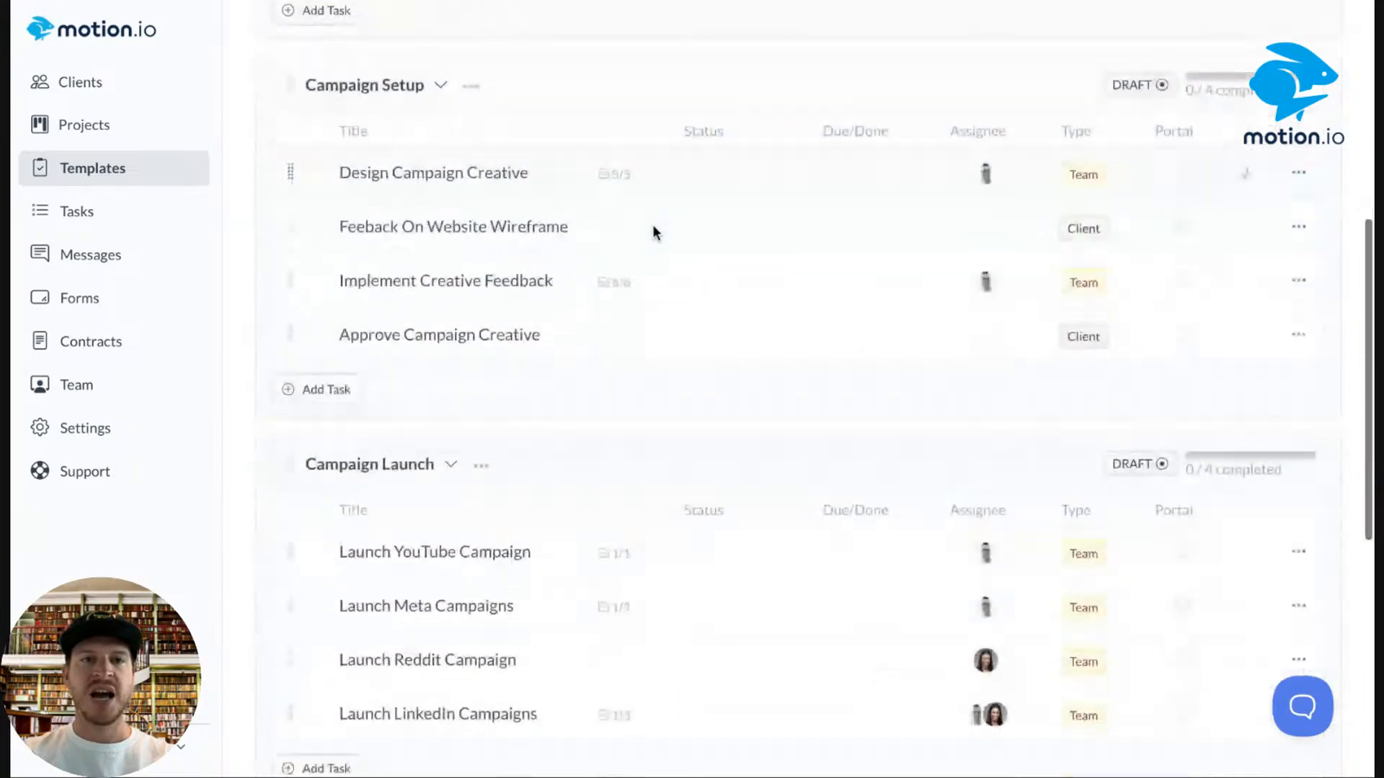
scroll(653, 232, up, 3)
scroll(401, 521, up, 8)
scroll(434, 339, down, 11)
scroll(567, 473, down, 4)
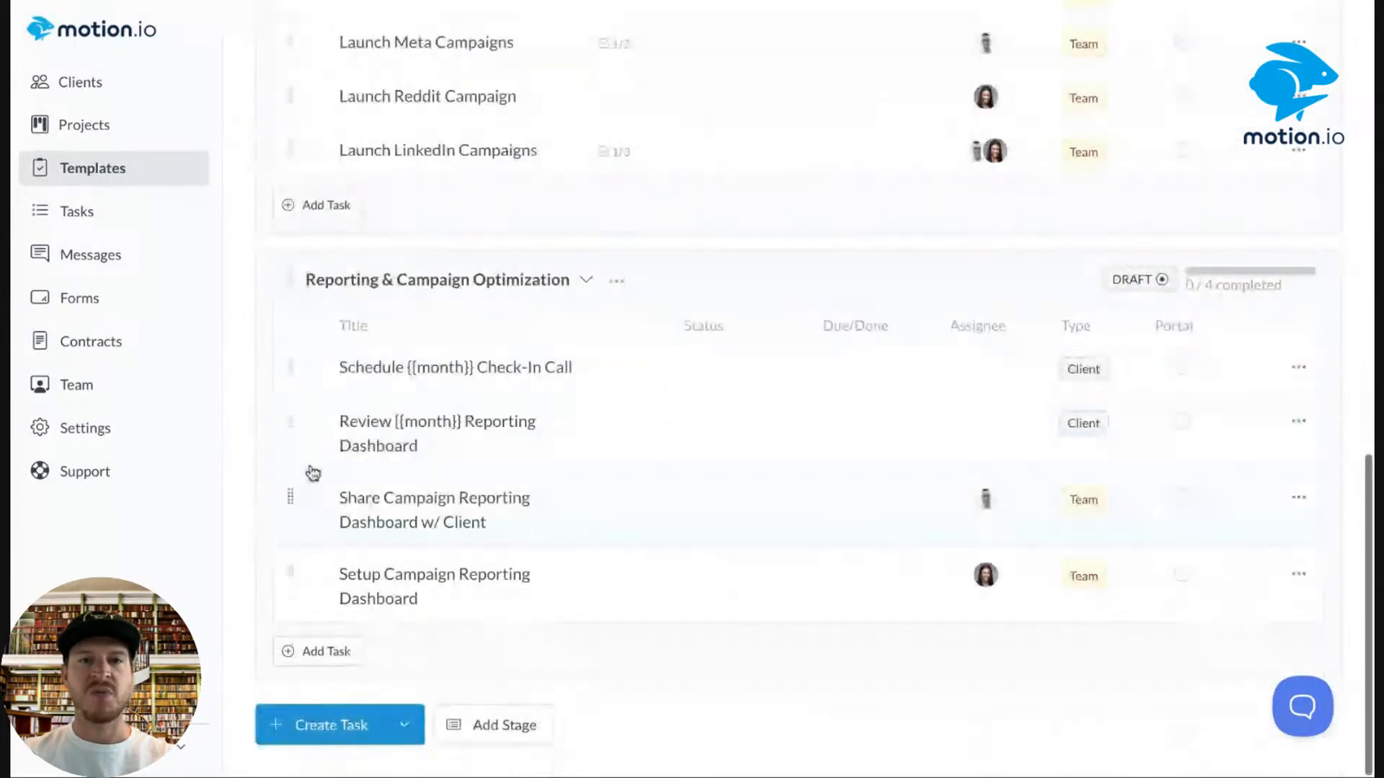
scroll(742, 588, up, 4)
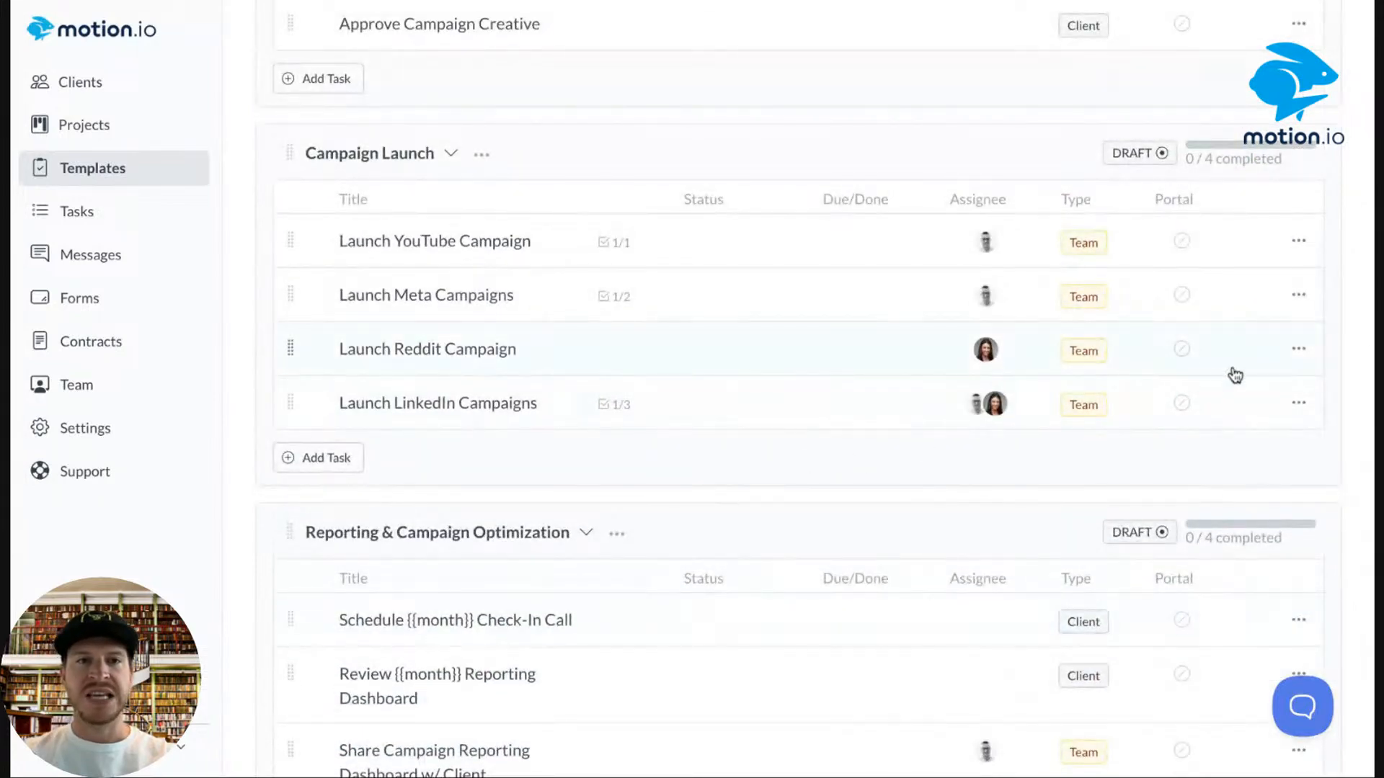
scroll(1214, 380, up, 9)
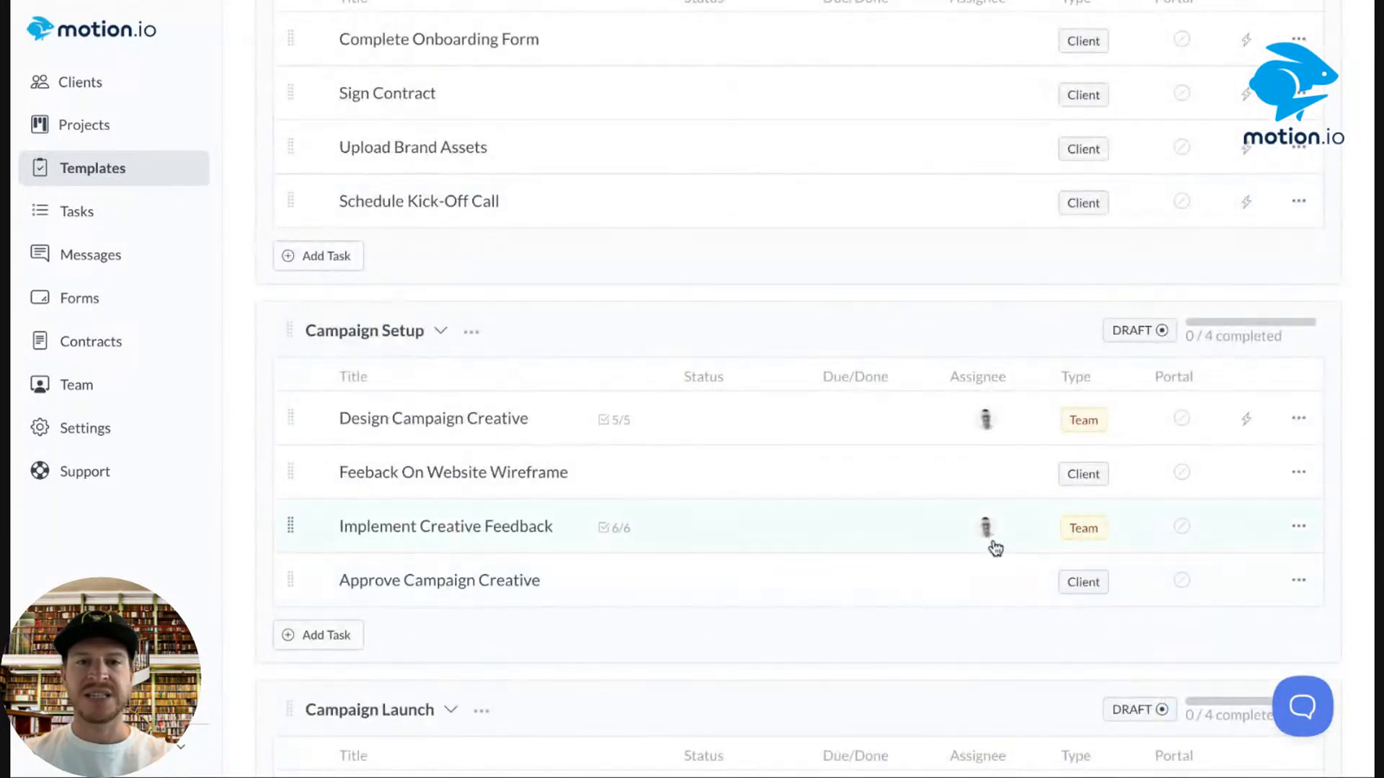
scroll(871, 429, up, 5)
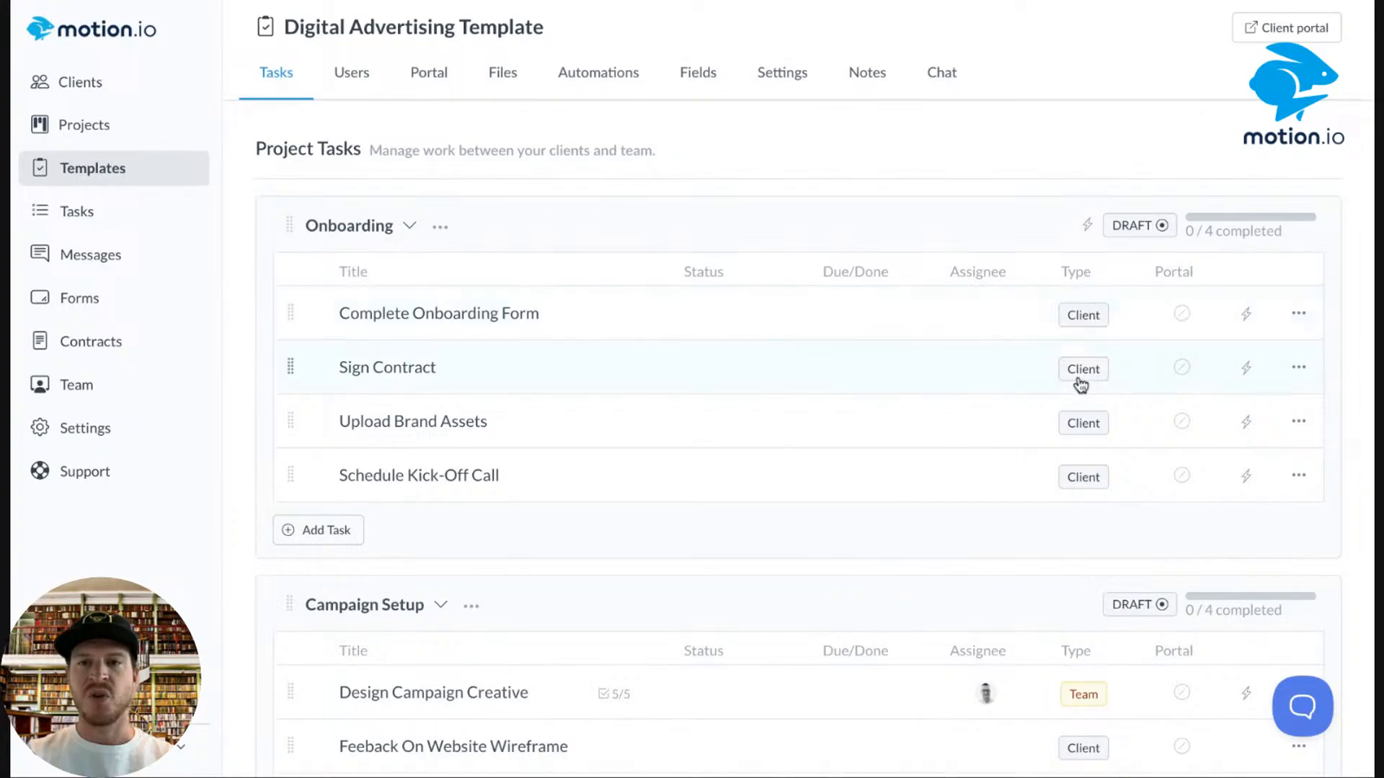
scroll(1071, 476, down, 1)
scroll(1067, 505, down, 2)
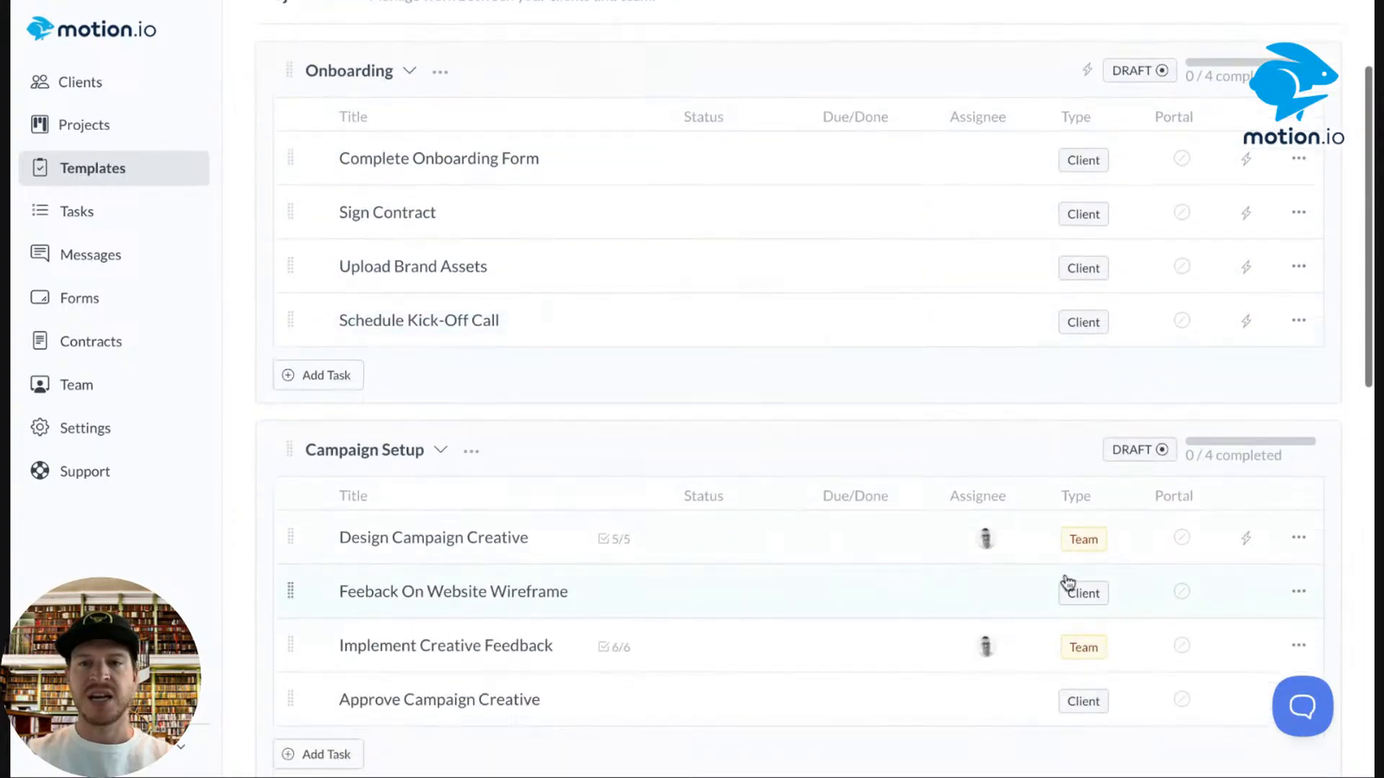
scroll(1070, 612, down, 6)
scroll(1067, 612, down, 2)
scroll(1067, 613, up, 10)
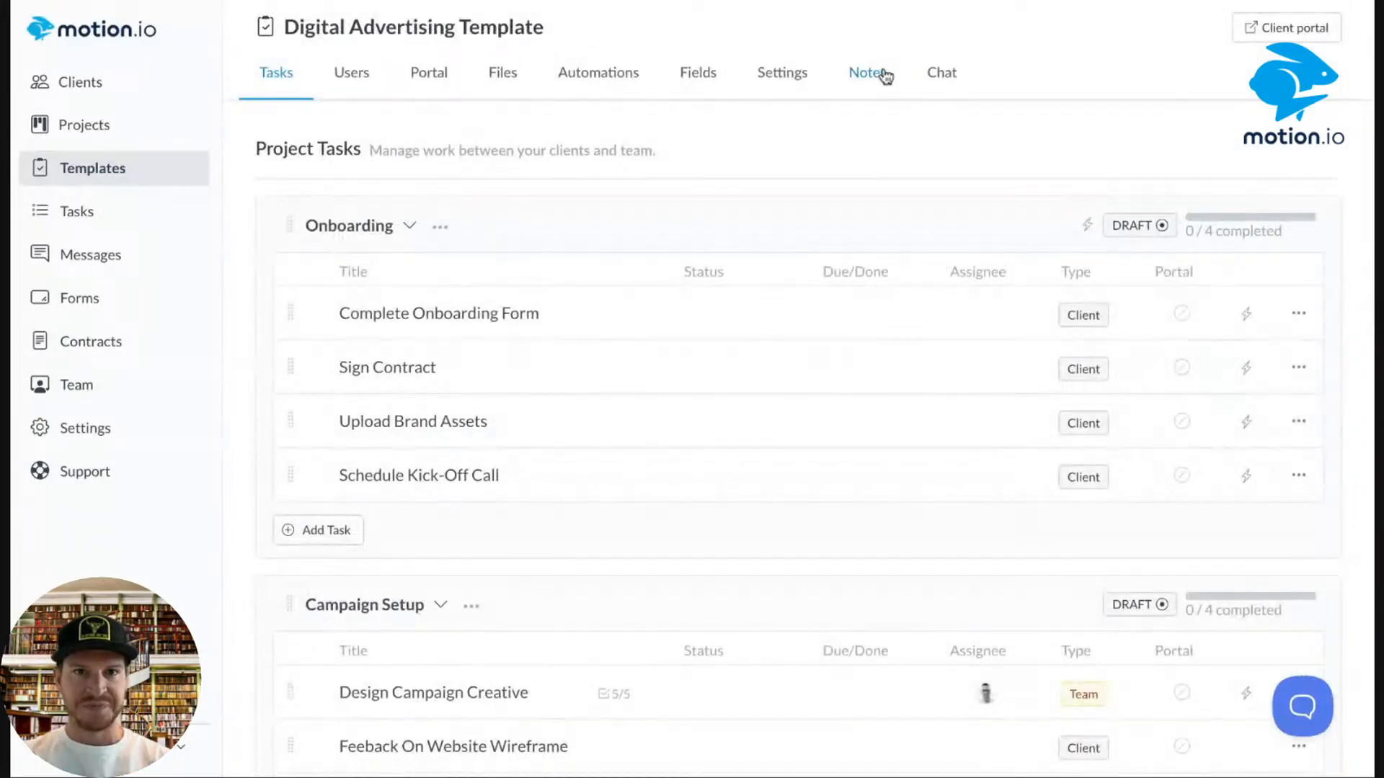
Delete the Activate Onboarding Stage automation from the Digital Advertising Template, then return to Templates.
click(591, 75)
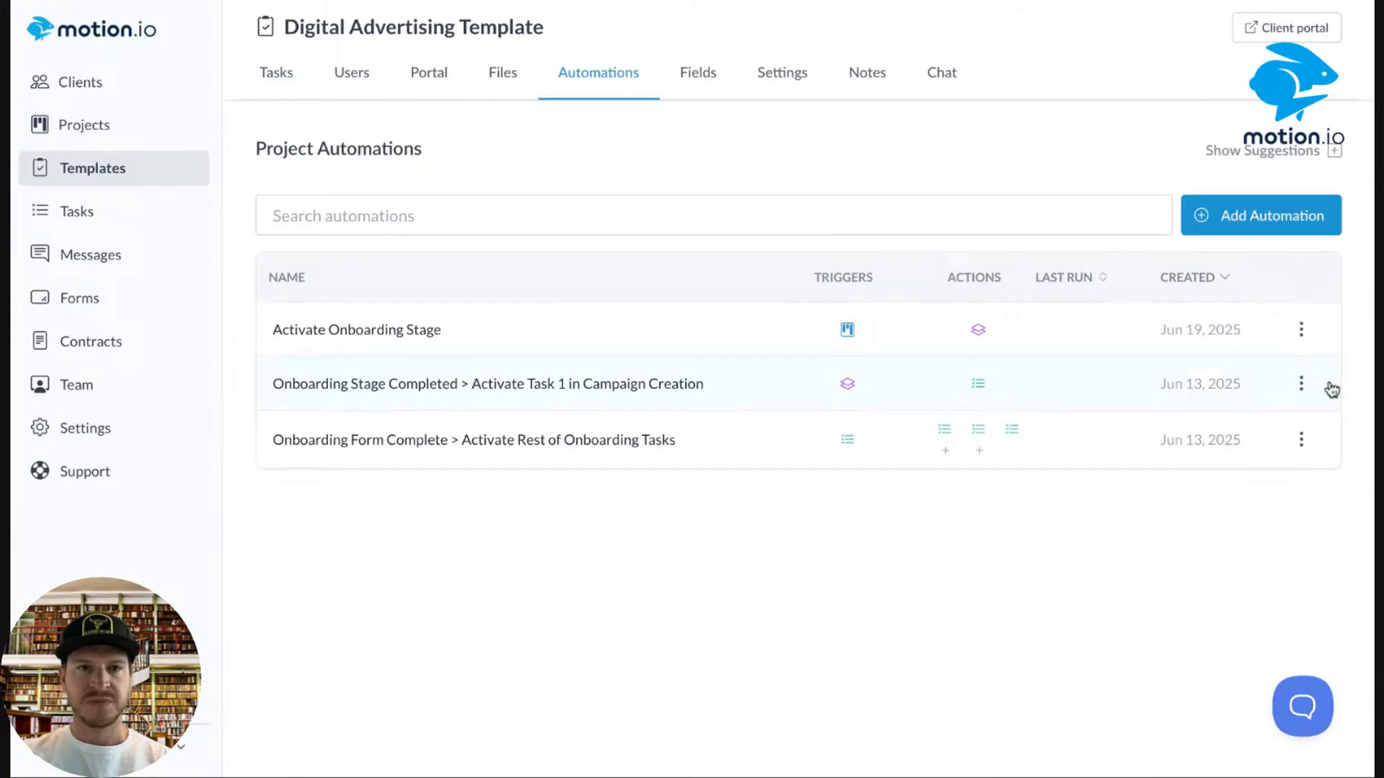
click(1301, 331)
click(1261, 451)
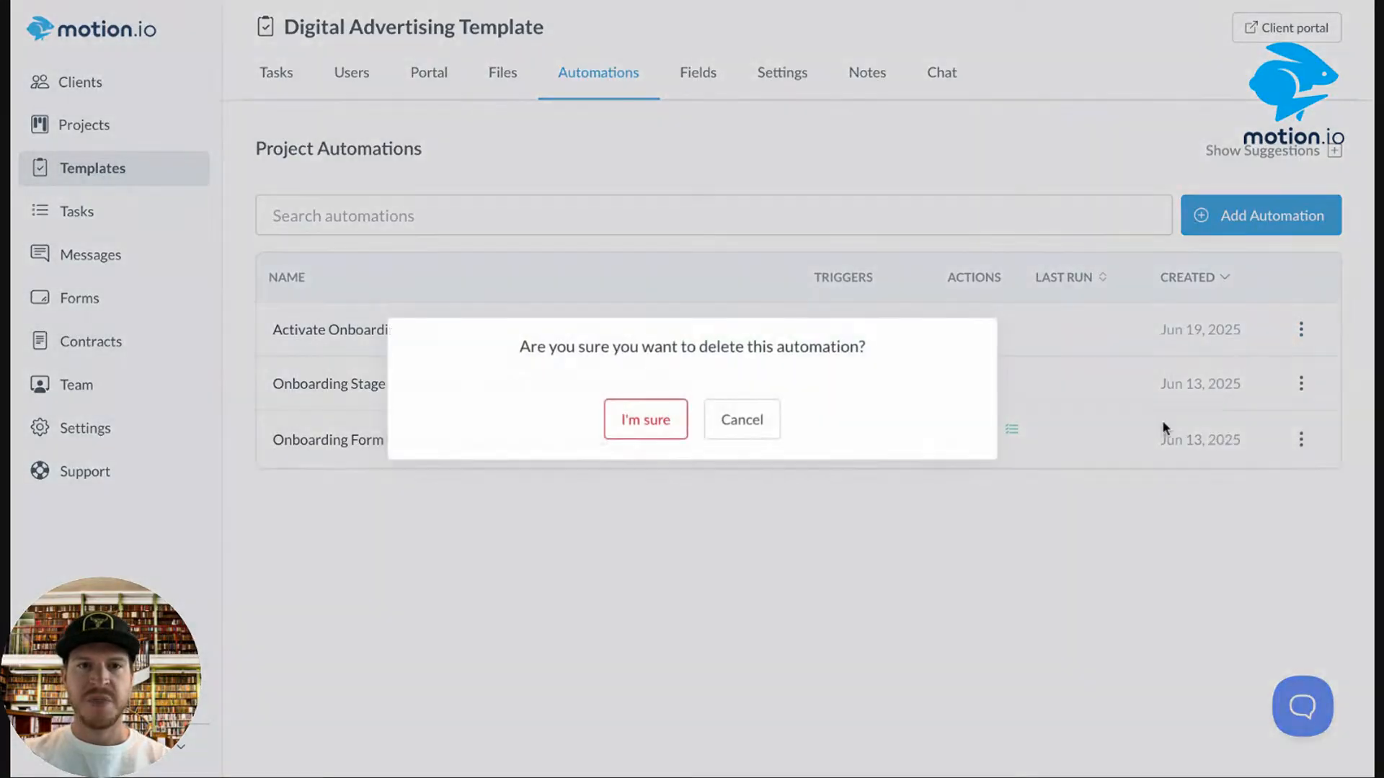
click(646, 425)
click(68, 182)
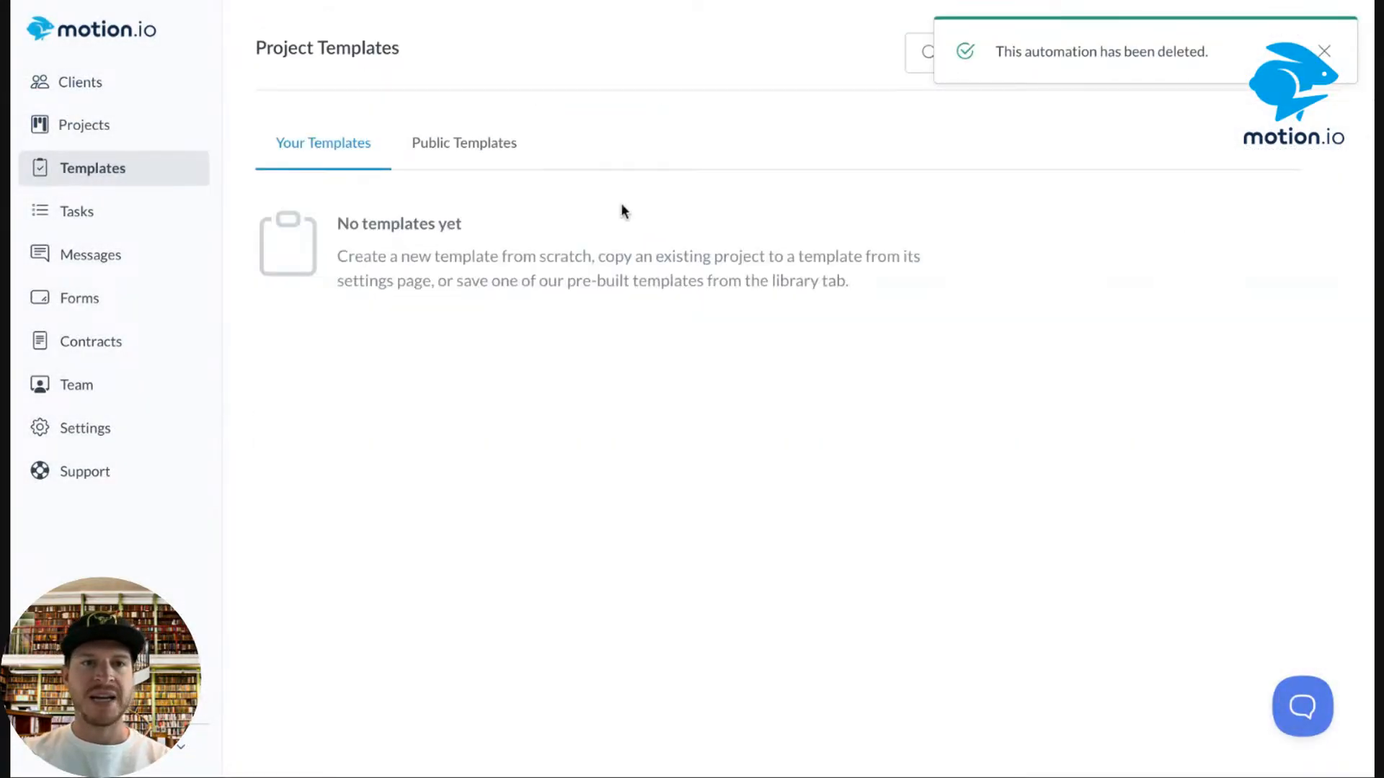
Create a client project 'Testing Digital Advertising' from the Digital Advertising Template.
click(418, 431)
click(632, 388)
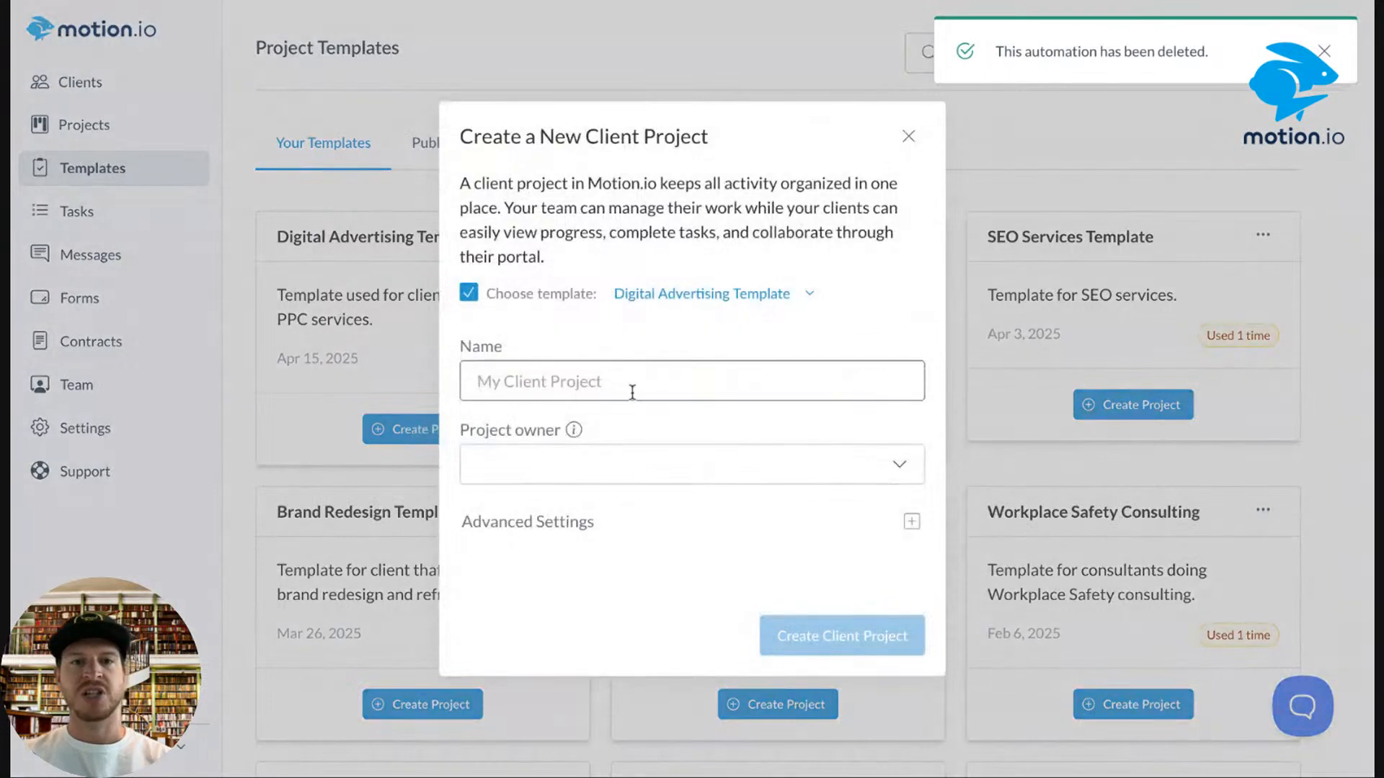
text(Testi)
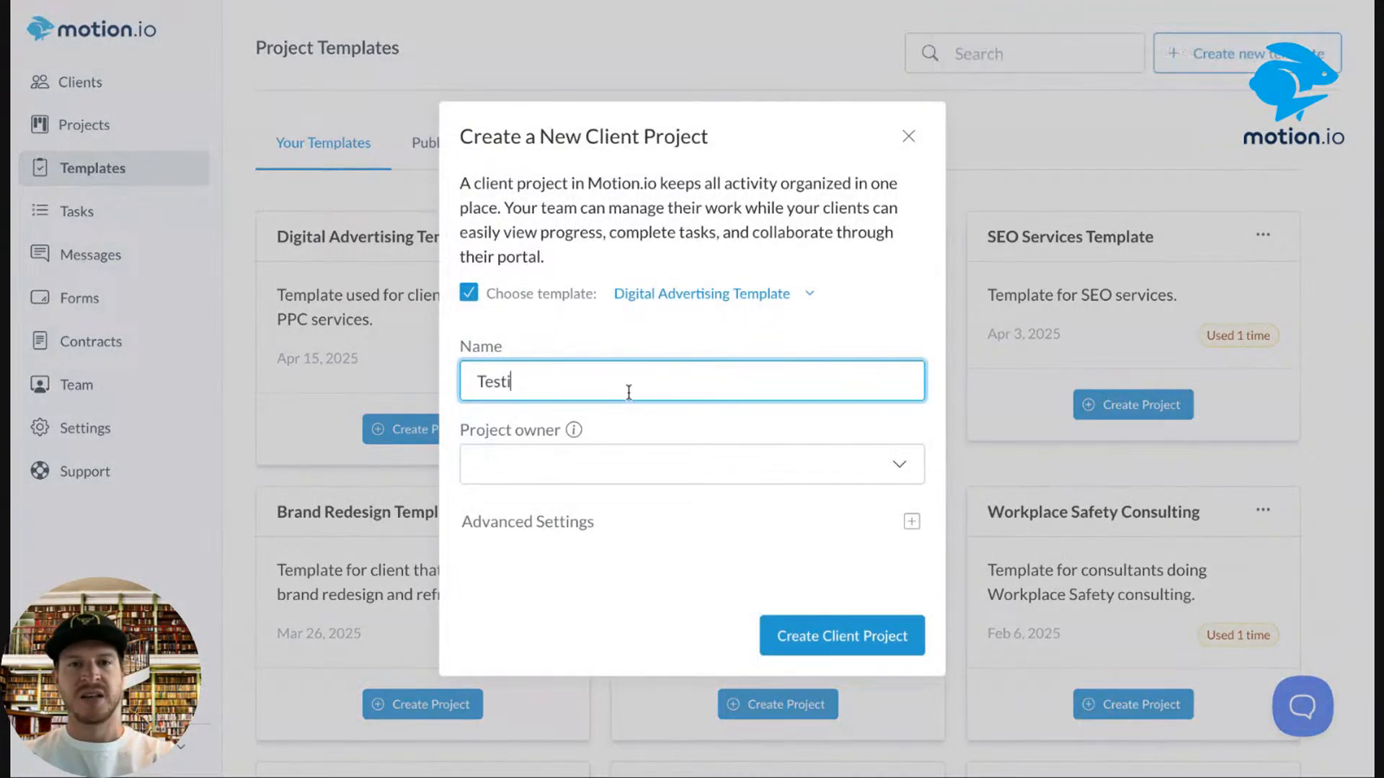
text(ng Di)
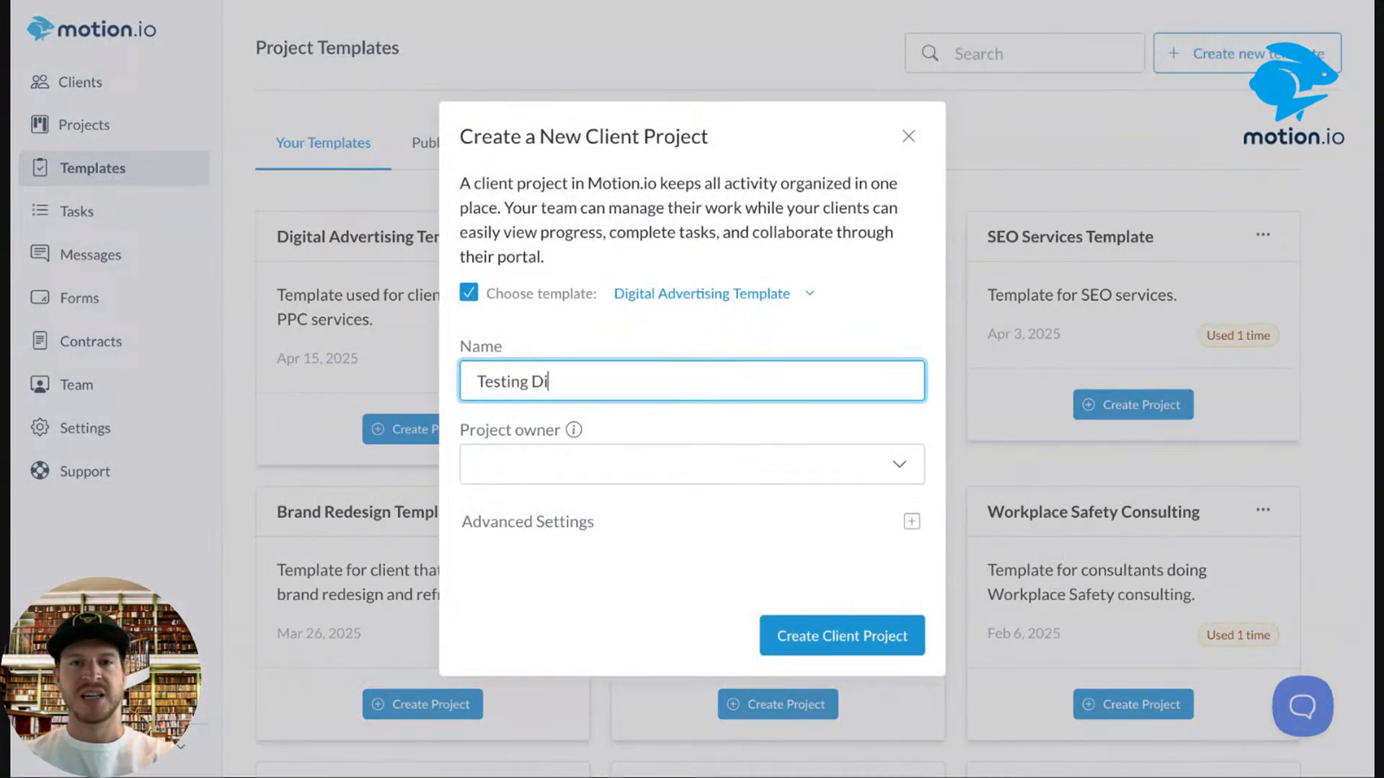
text(gital Advertising)
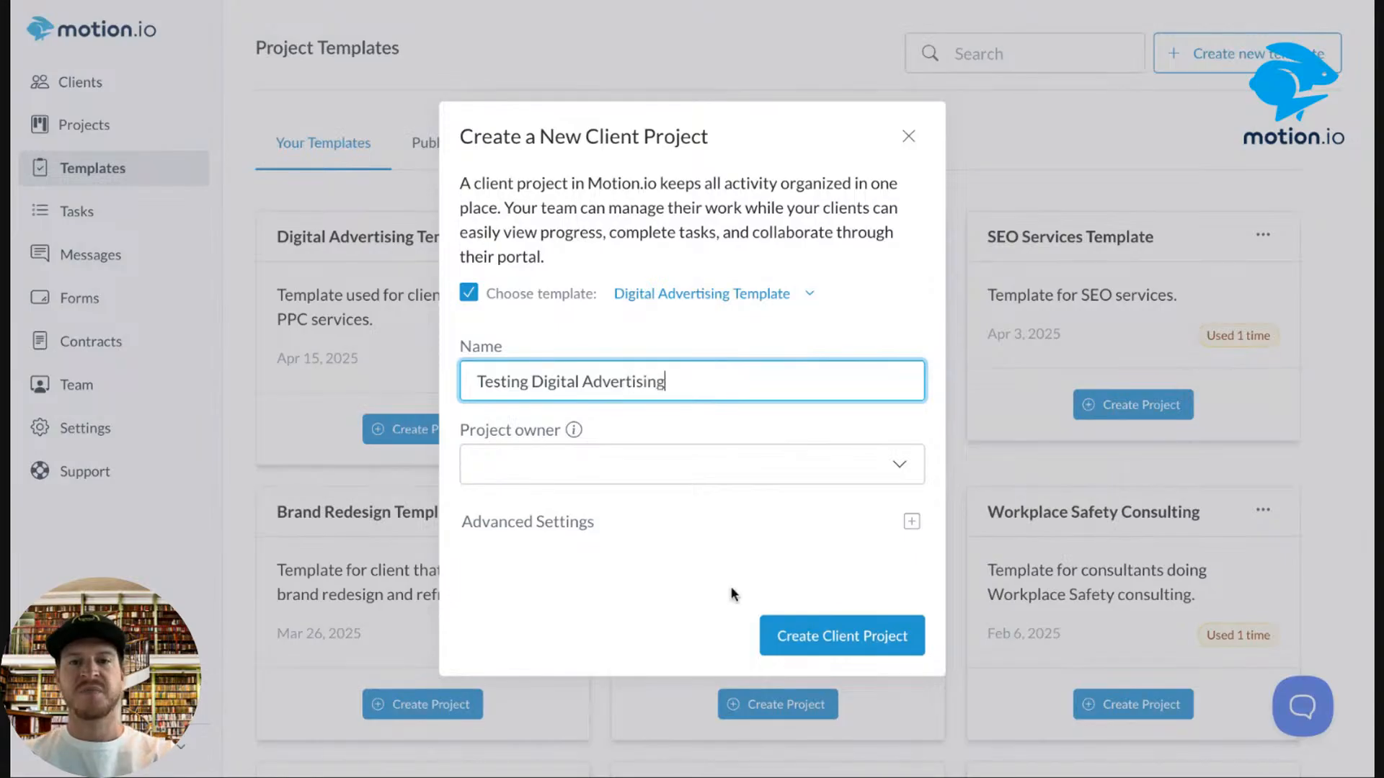
click(822, 638)
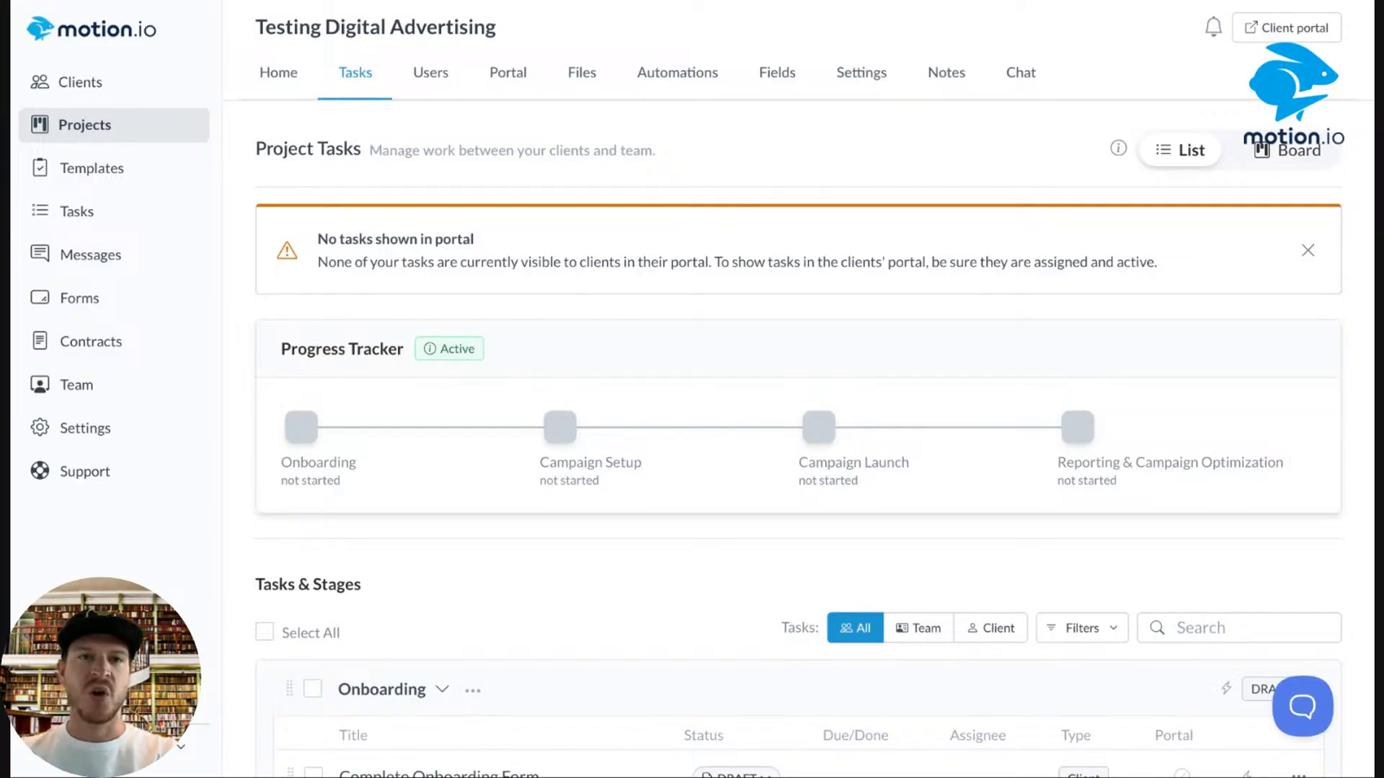
Remove the first team member from the project's Users list.
click(427, 71)
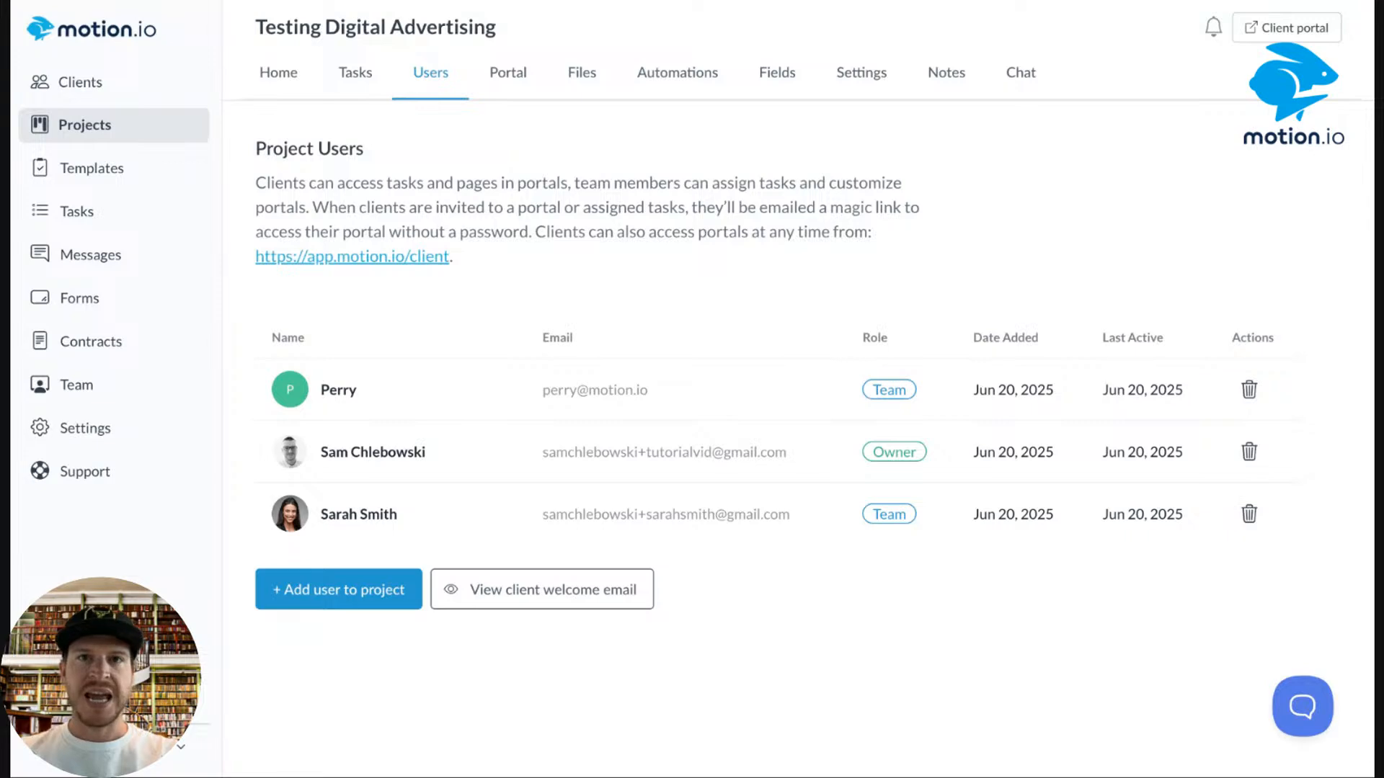
click(1249, 389)
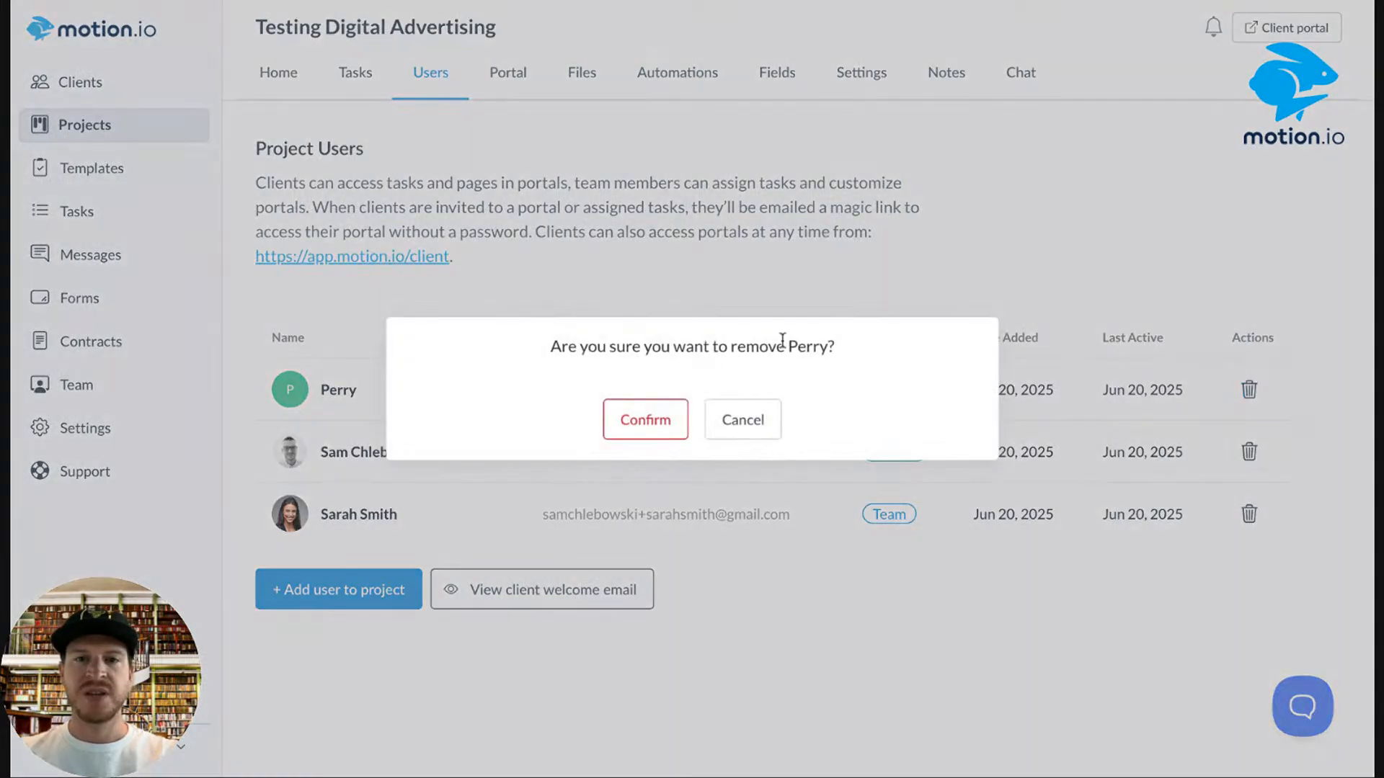
click(609, 429)
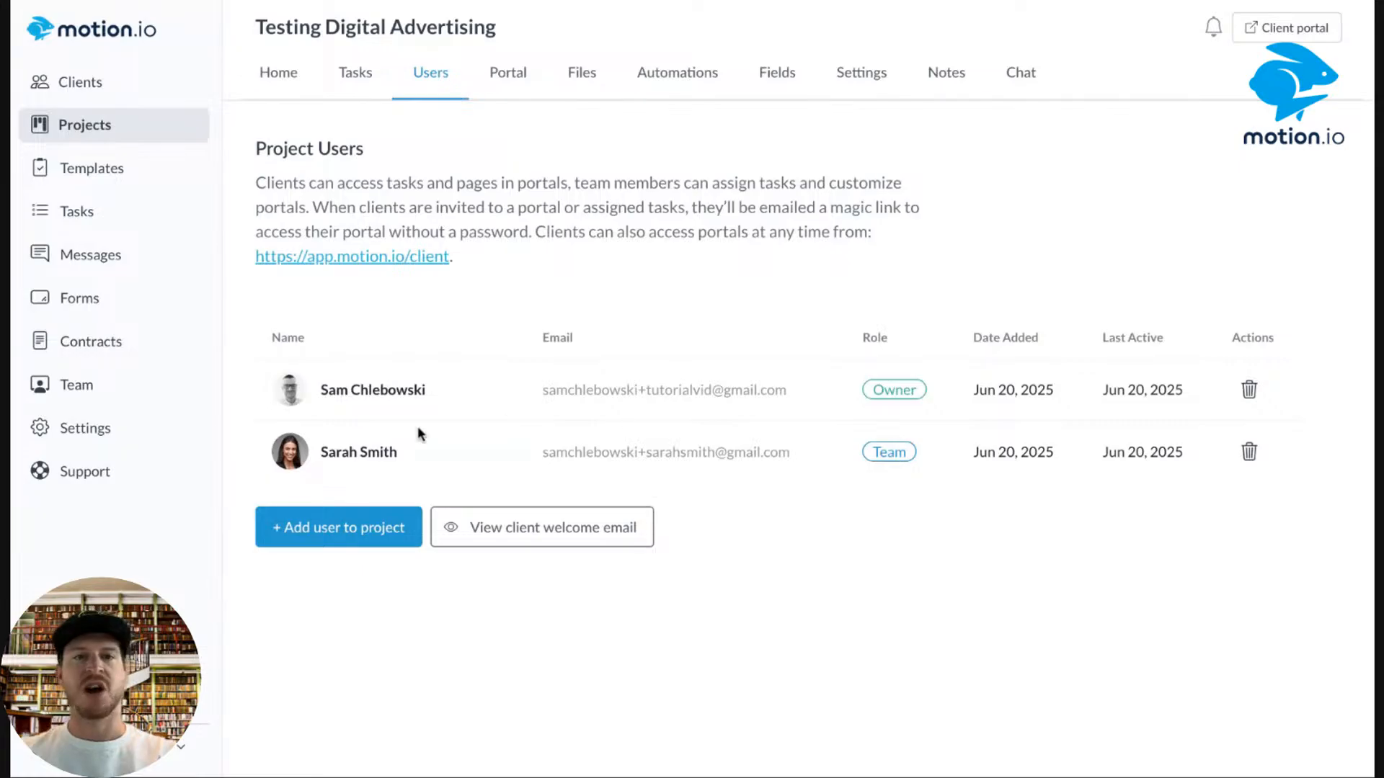
Start adding a new project user with the Simulated Client role.
click(326, 531)
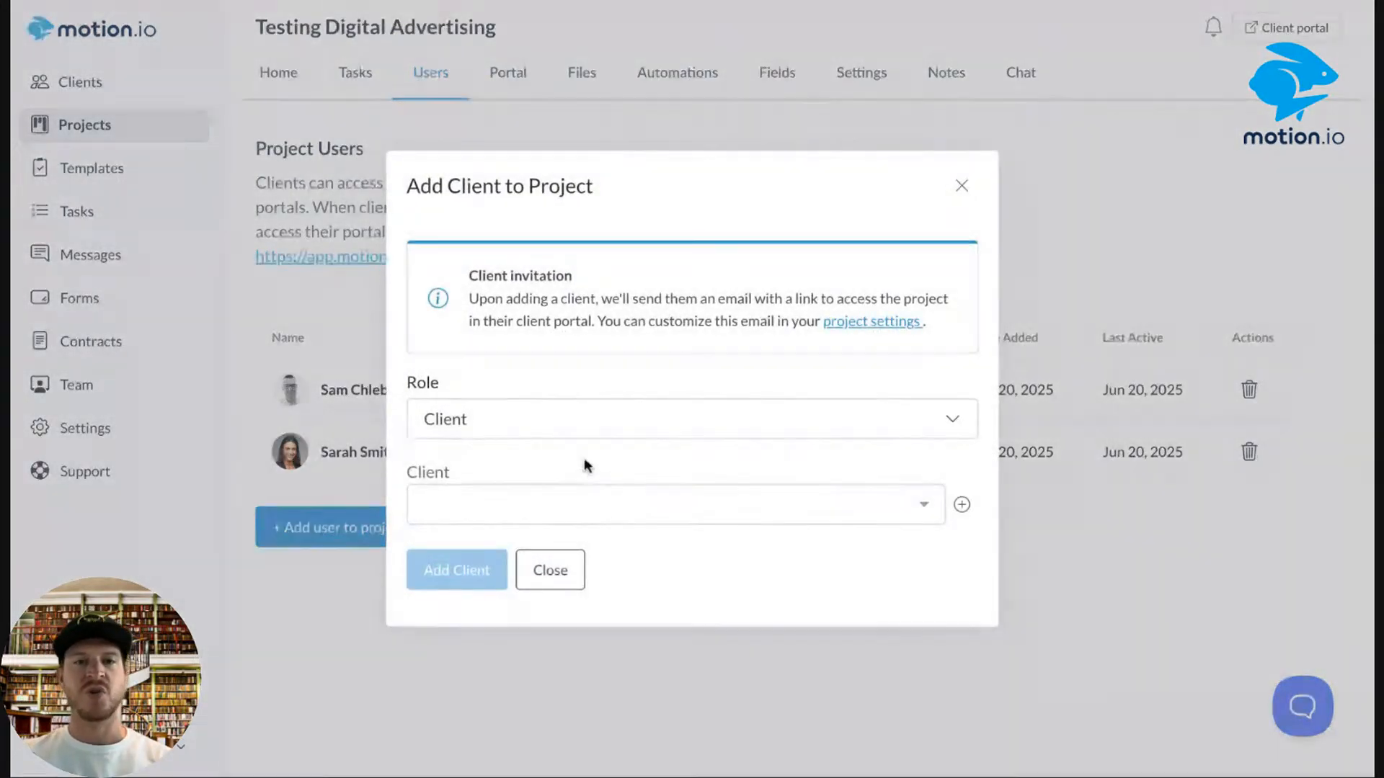
click(581, 436)
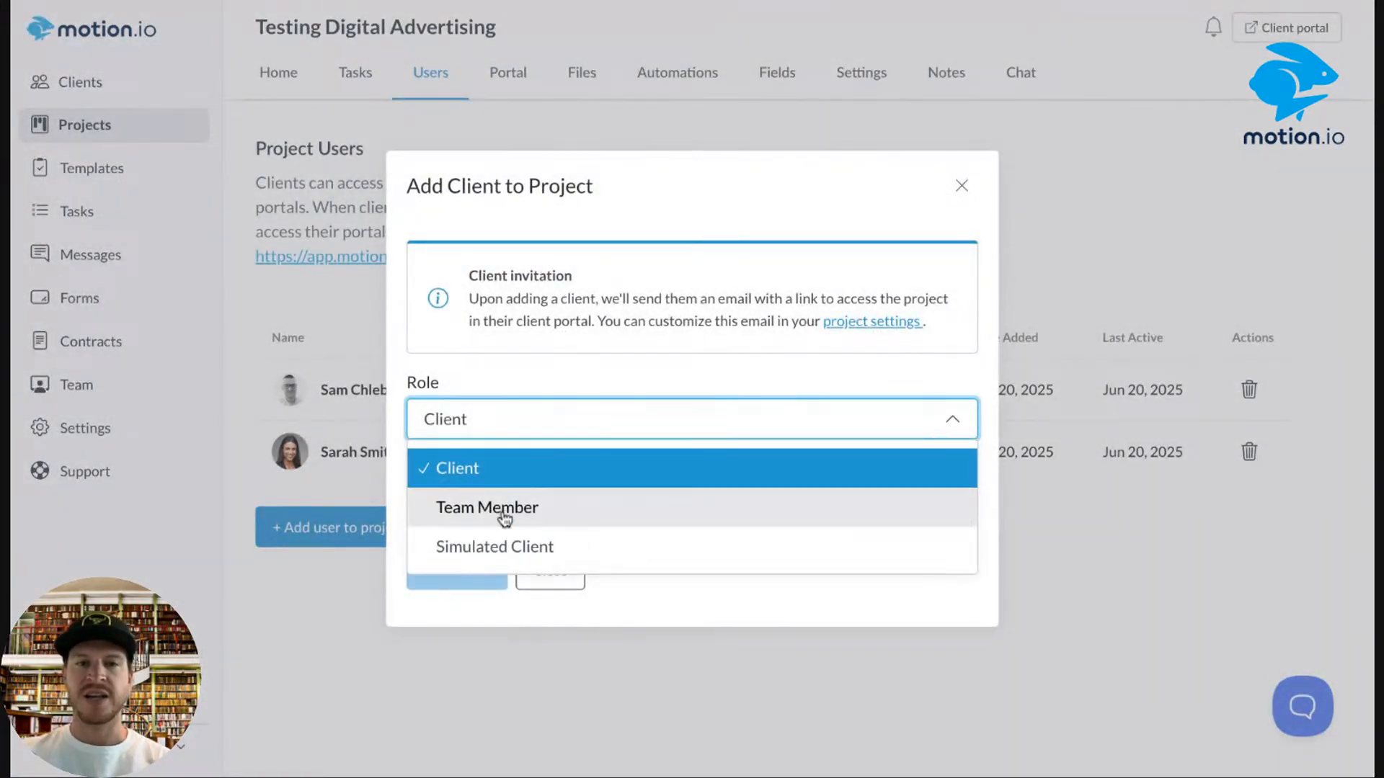
click(528, 383)
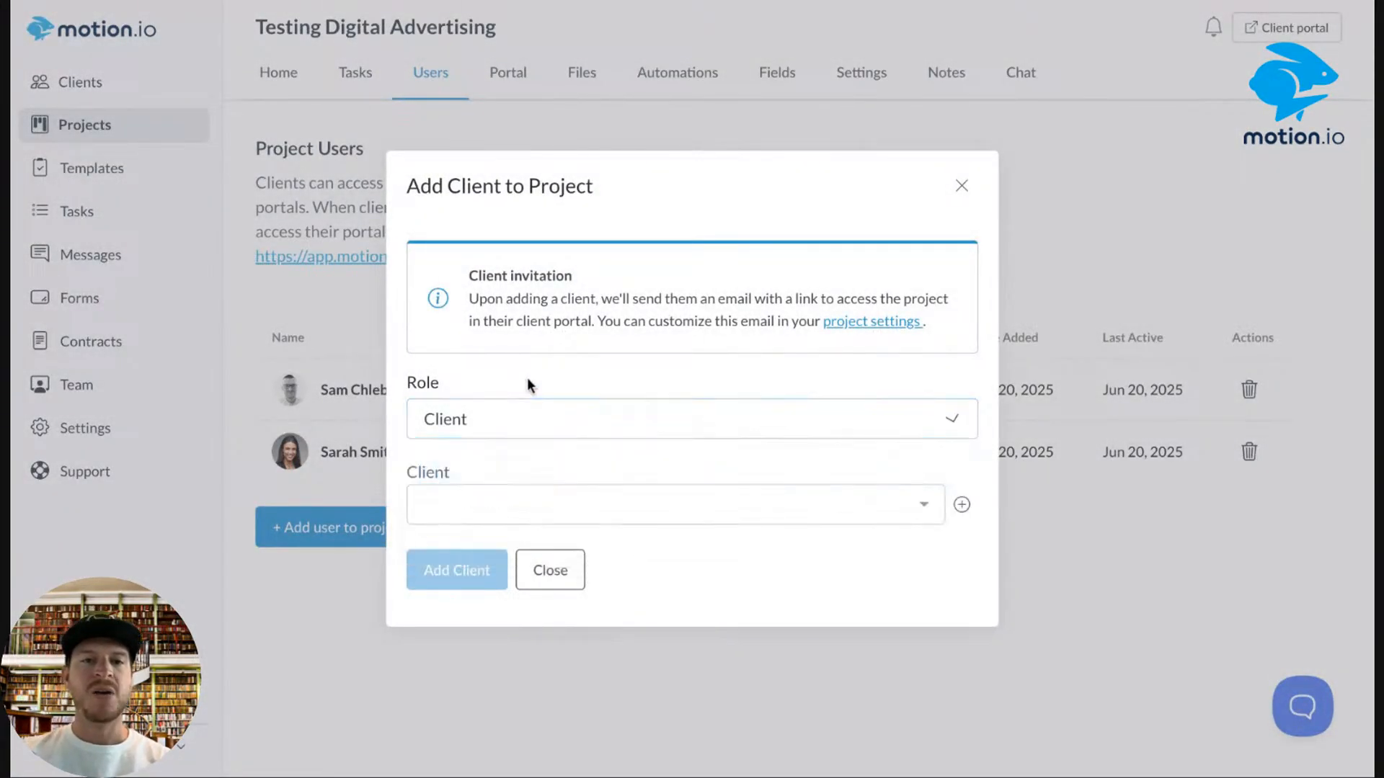
click(496, 423)
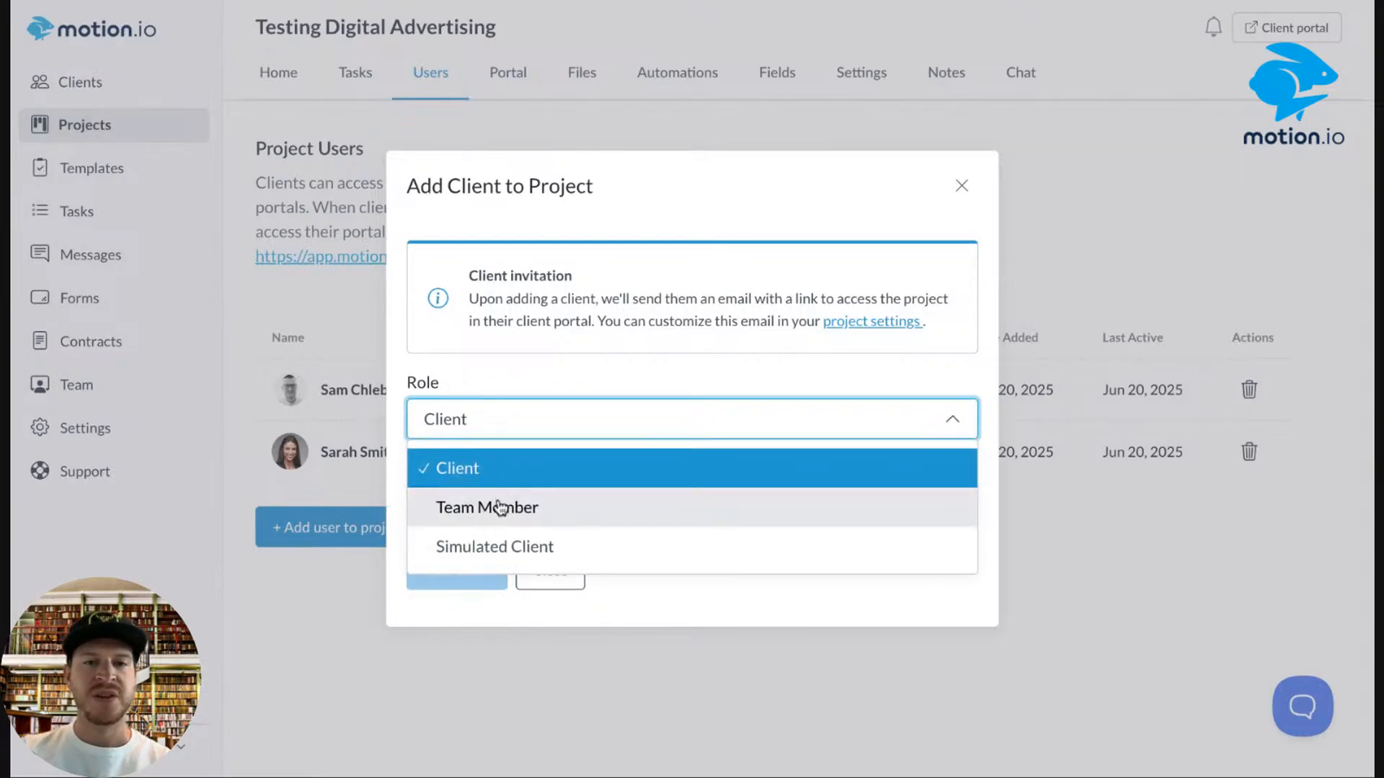
click(480, 559)
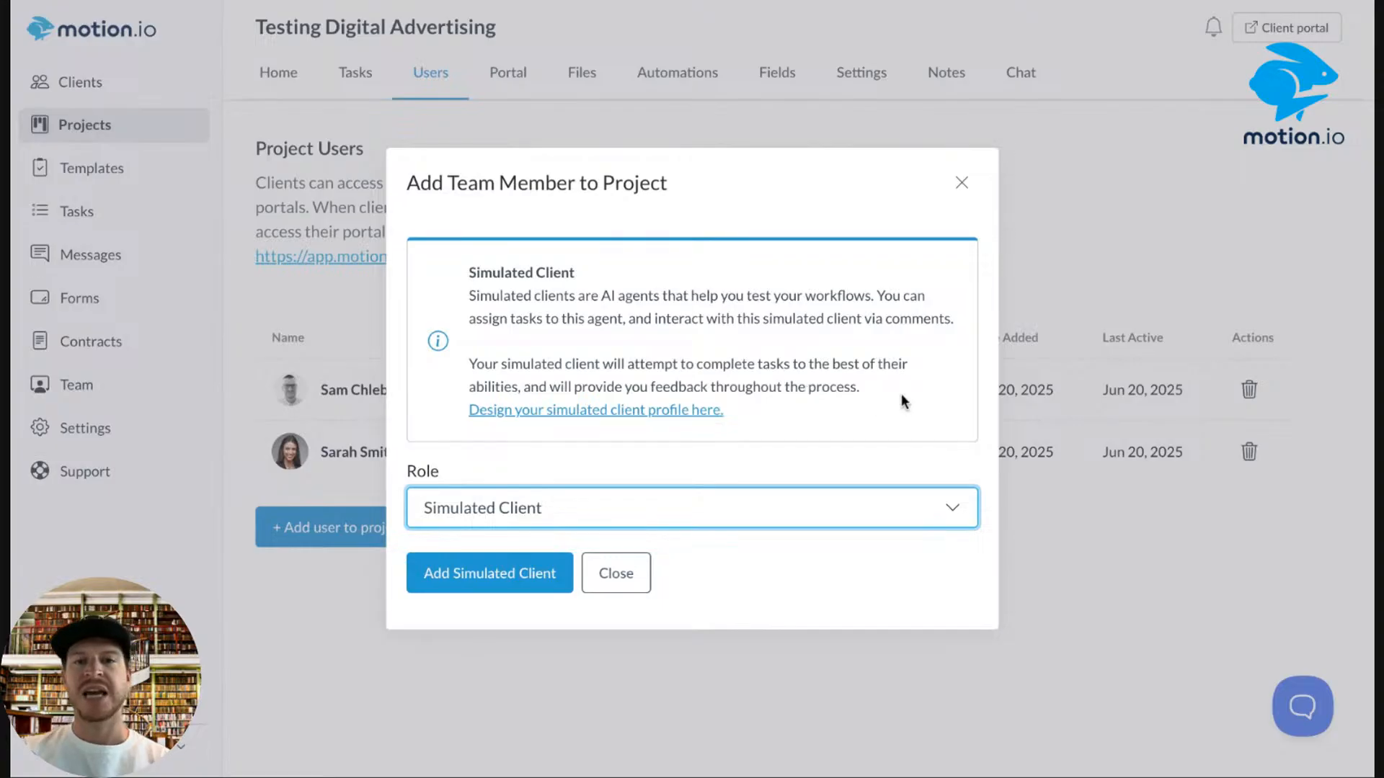
drag(903, 396, 412, 340)
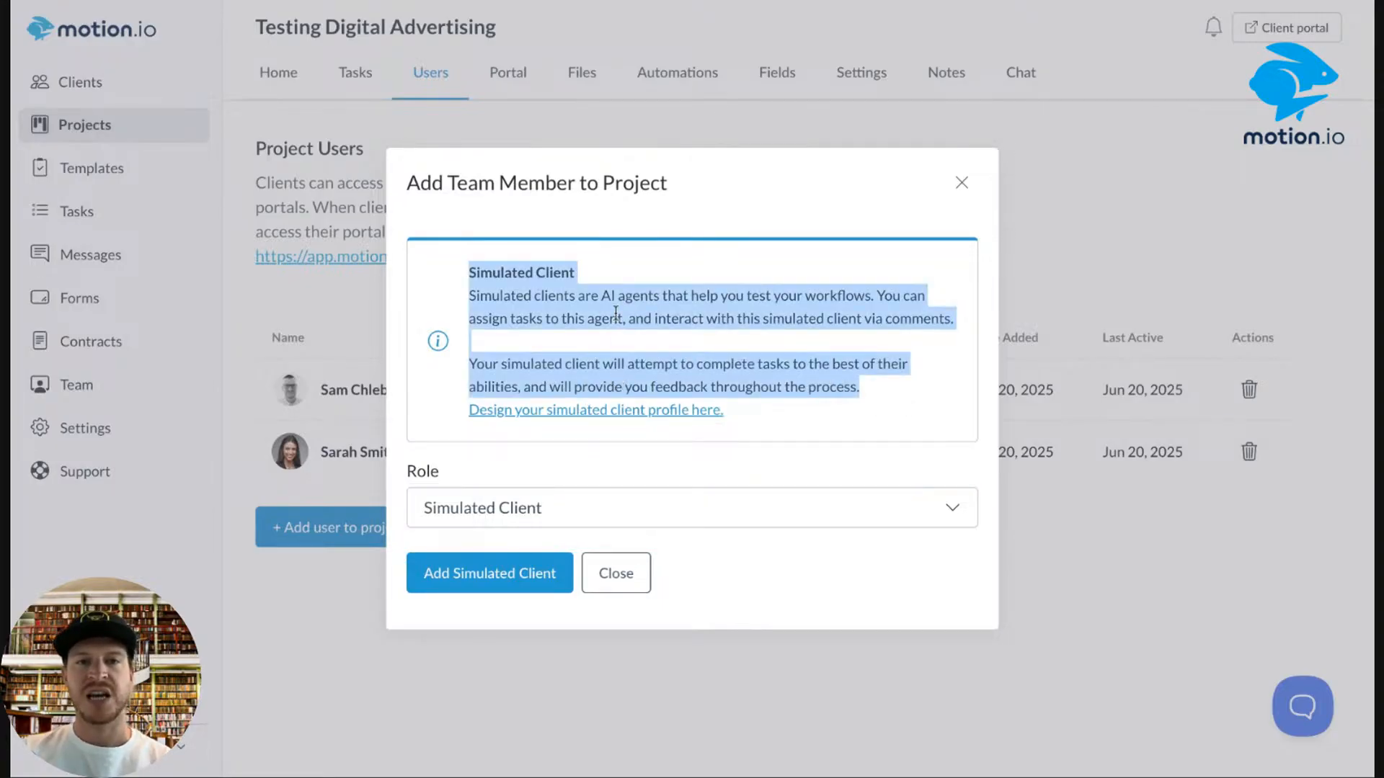
click(690, 269)
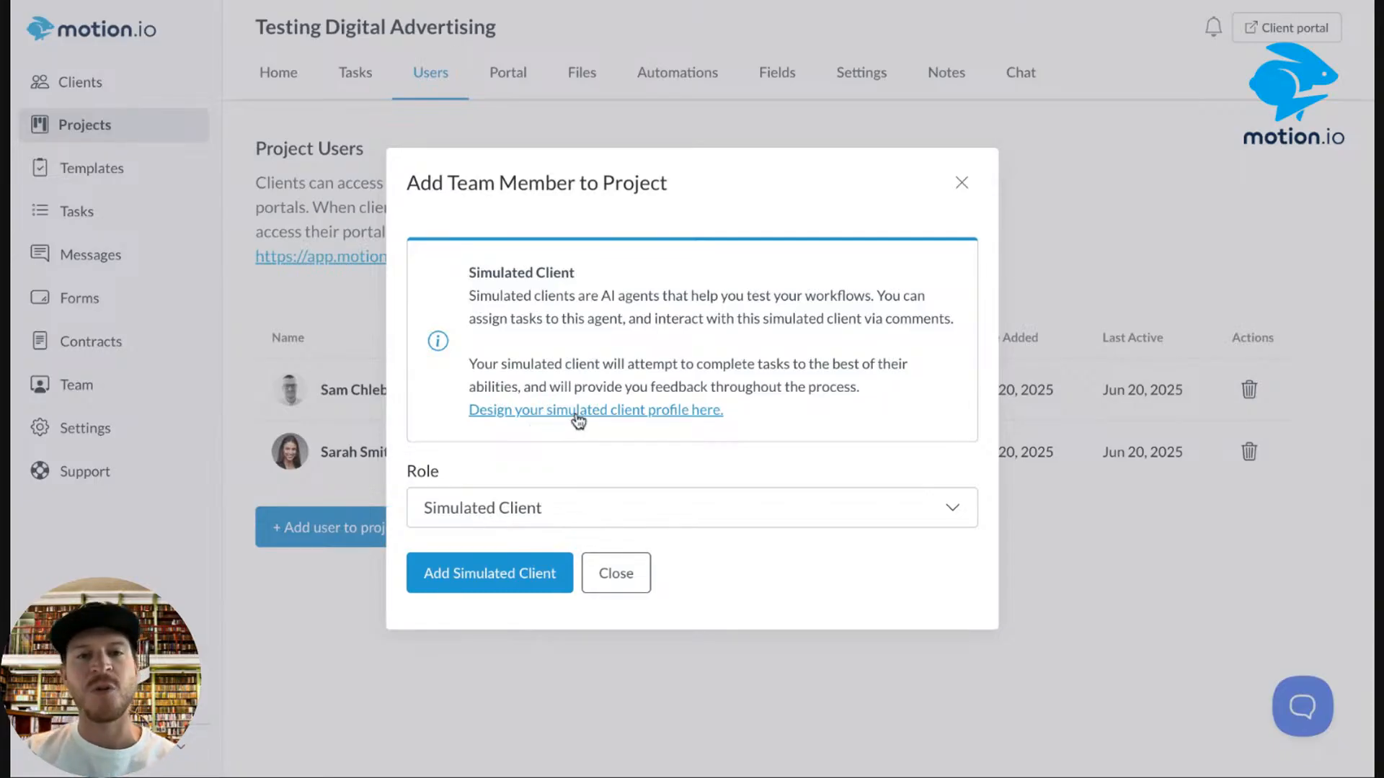
Design the simulated client as a pet grooming business owner, tech-savvy level Not savvy, and save.
click(575, 417)
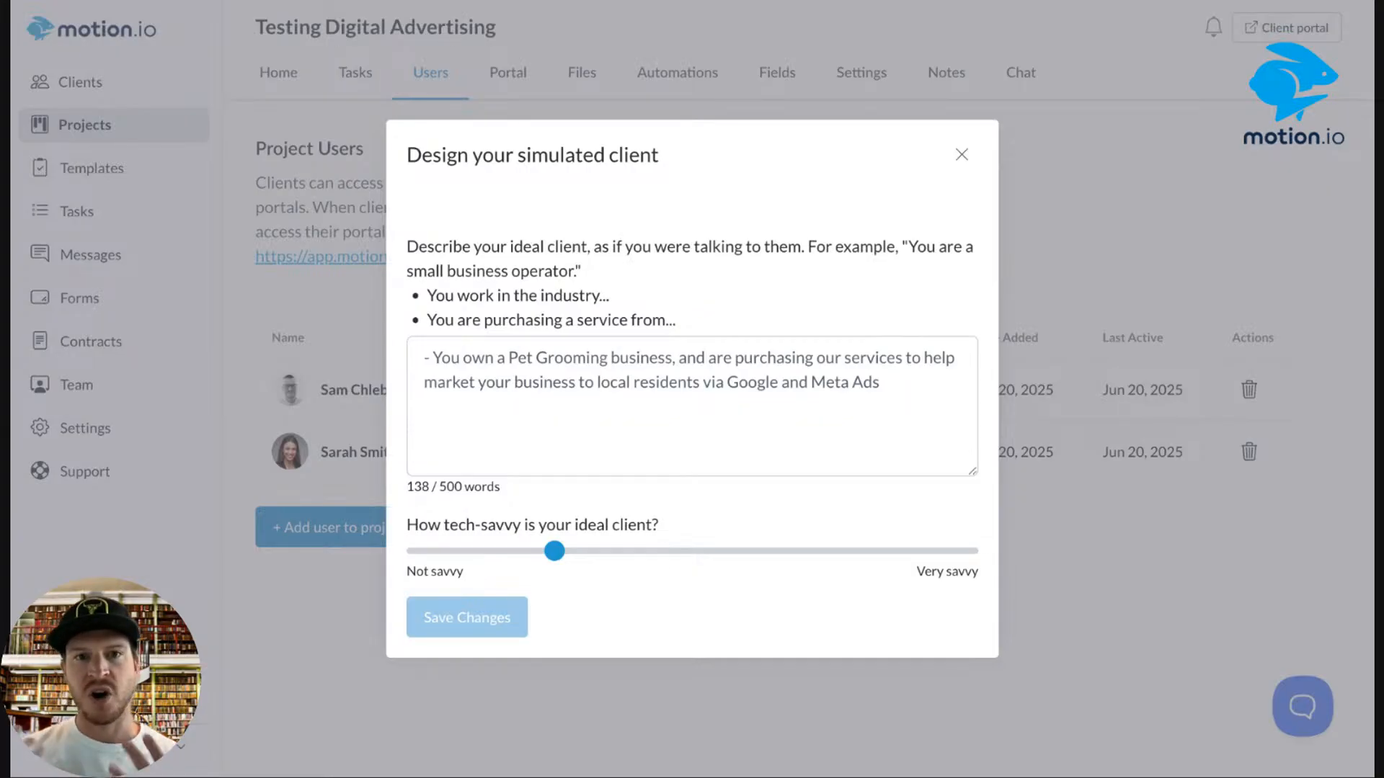
click(429, 358)
drag(915, 380, 400, 348)
click(678, 420)
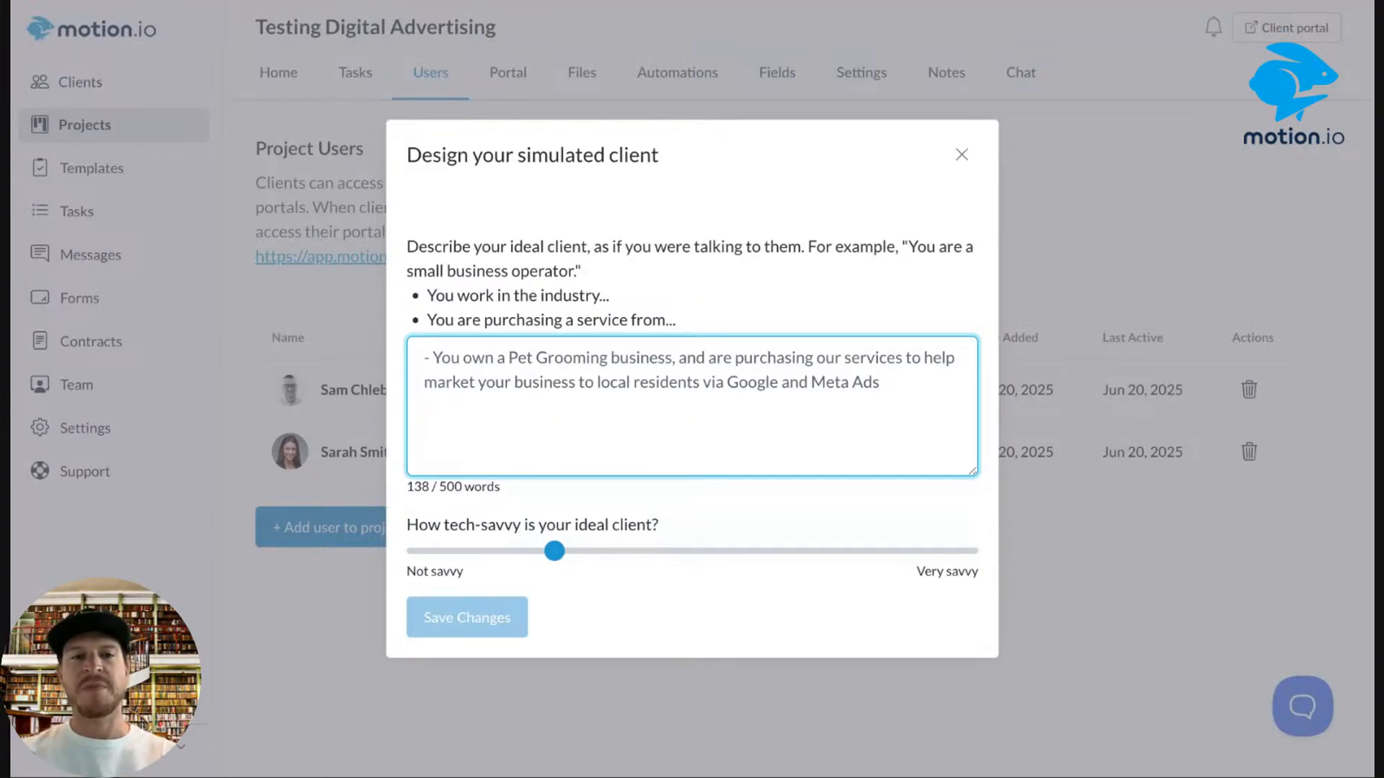
click(553, 556)
click(415, 552)
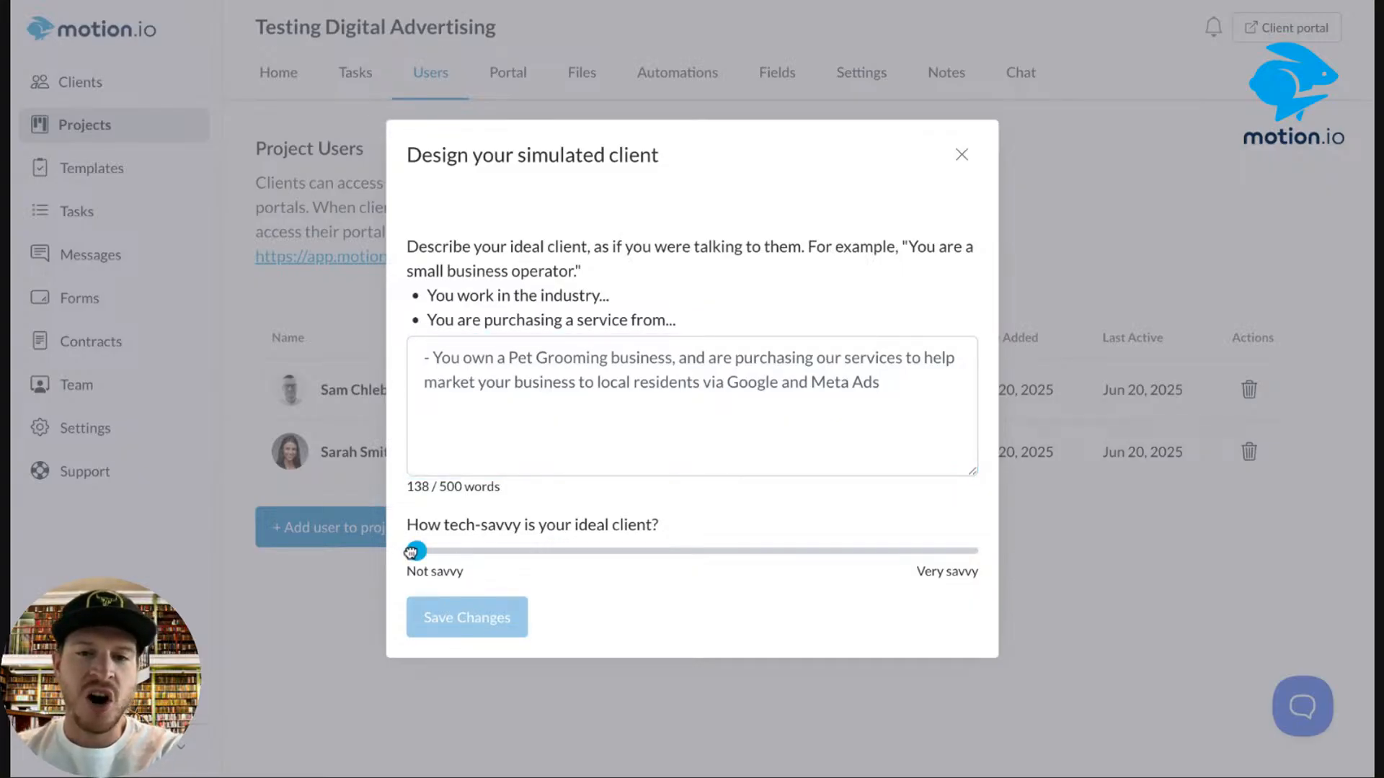
mouse_move(419, 555)
mouse_down()
mouse_move(519, 527)
mouse_move(581, 548)
mouse_move(1013, 544)
mouse_move(650, 528)
mouse_move(562, 550)
mouse_move(417, 553)
mouse_up()
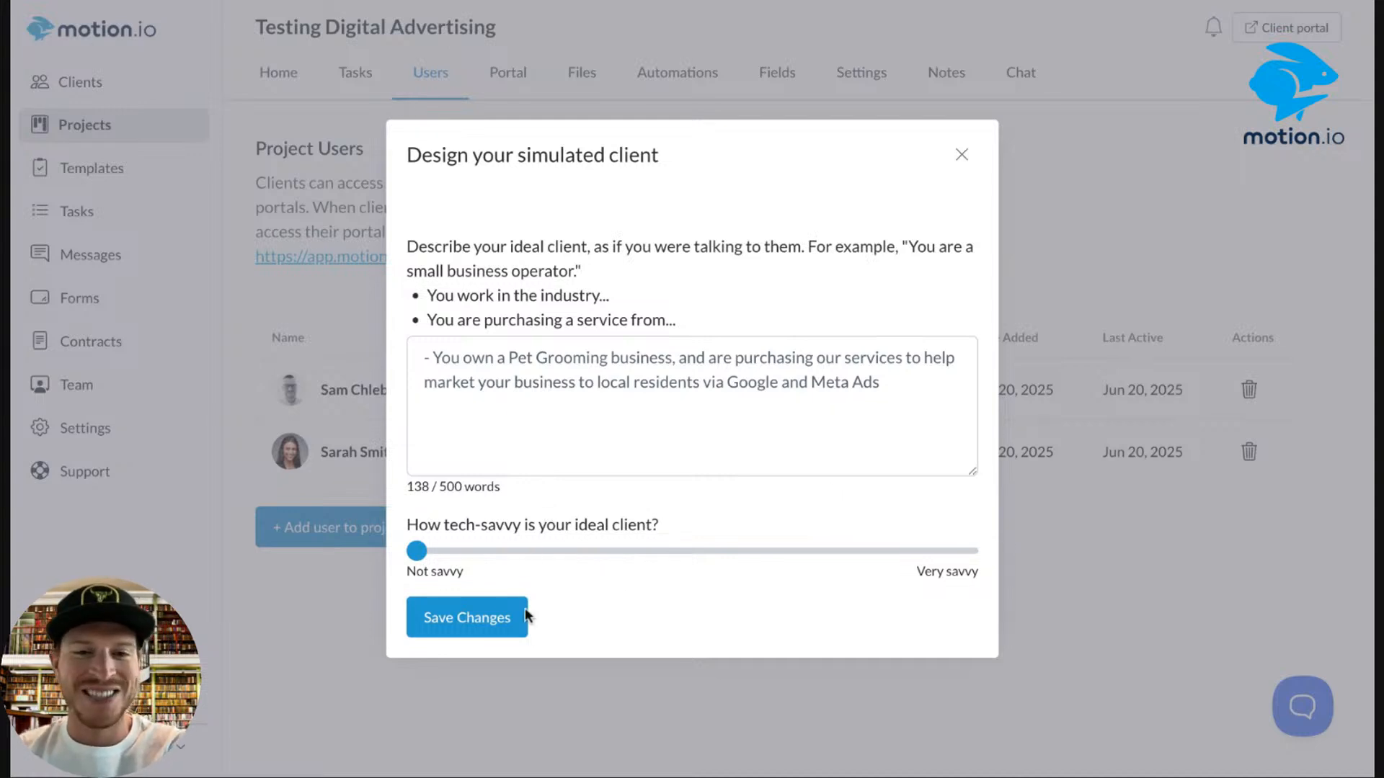
click(499, 620)
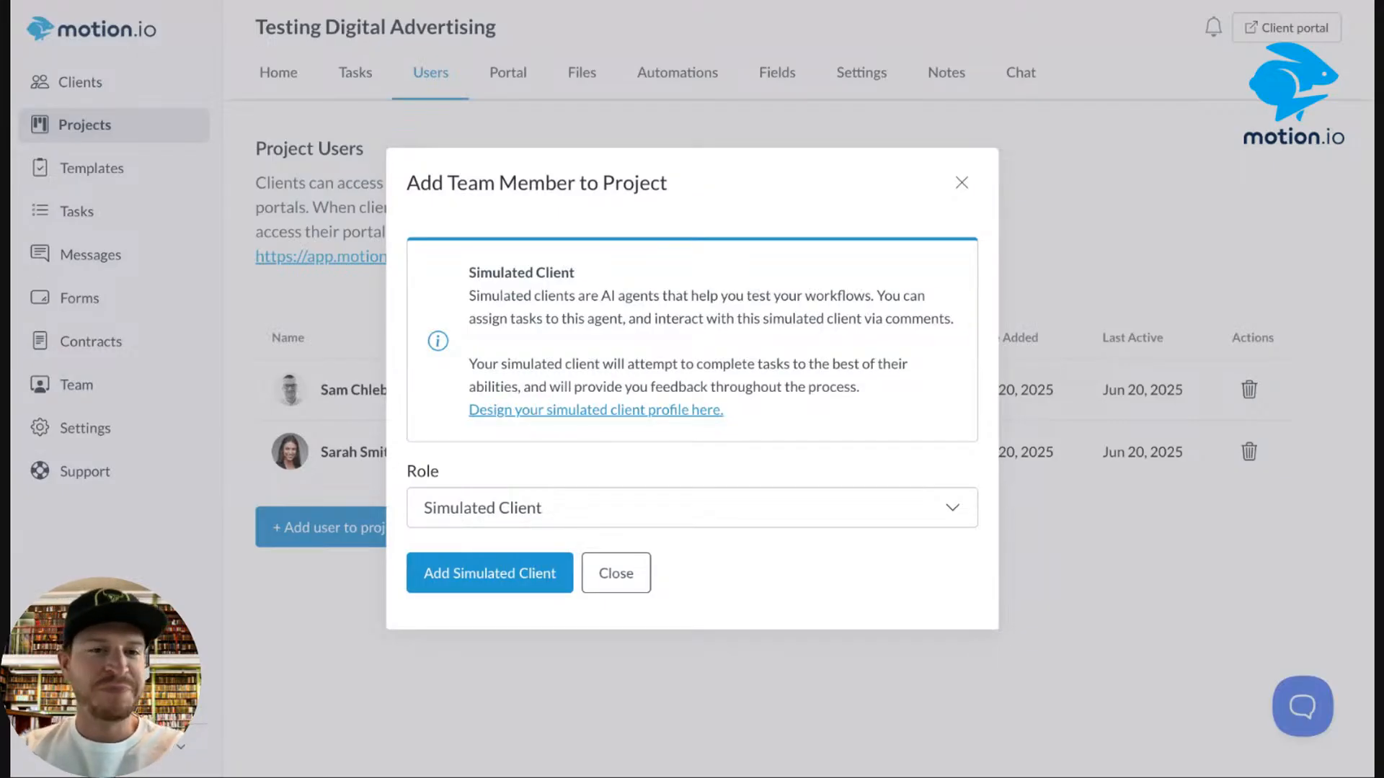
Add the AI simulated client to Testing Digital Advertising and assign it to all tasks.
click(508, 583)
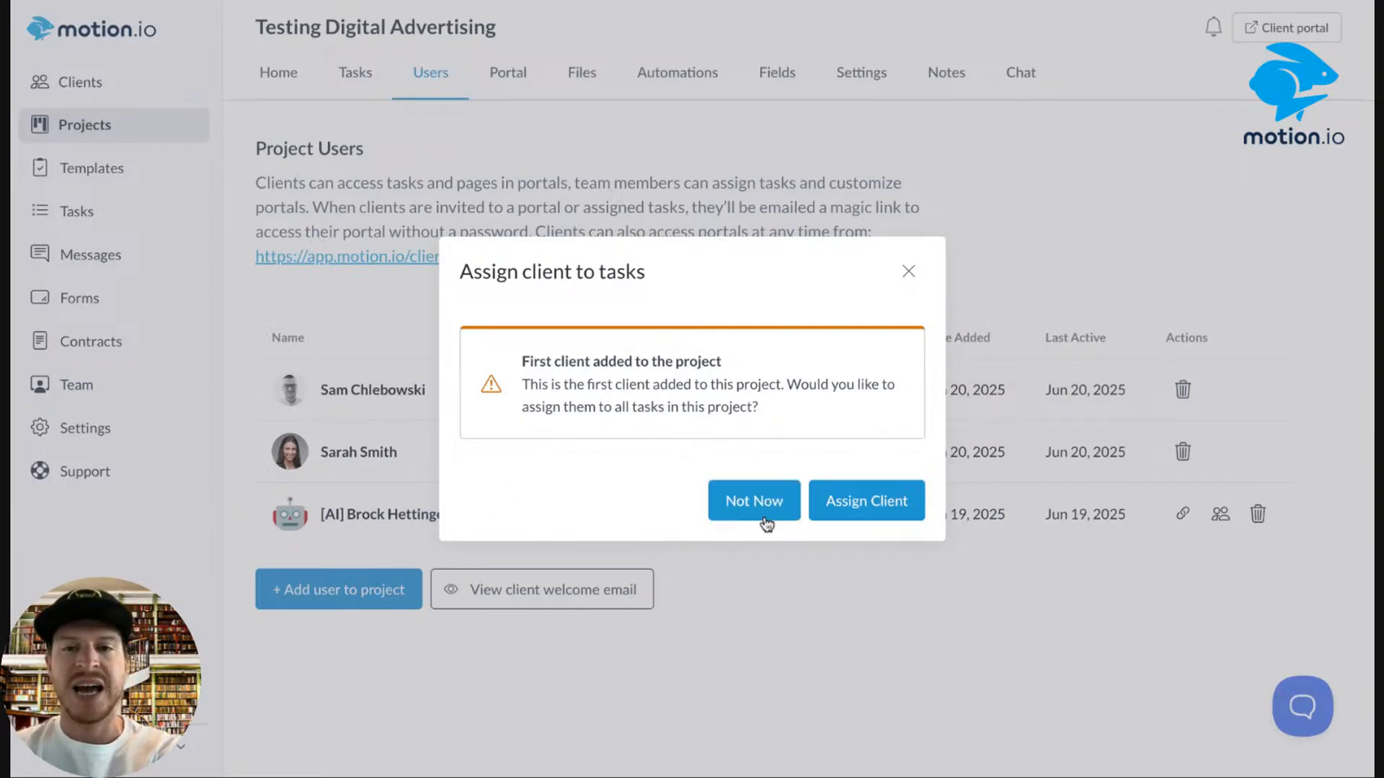
click(874, 506)
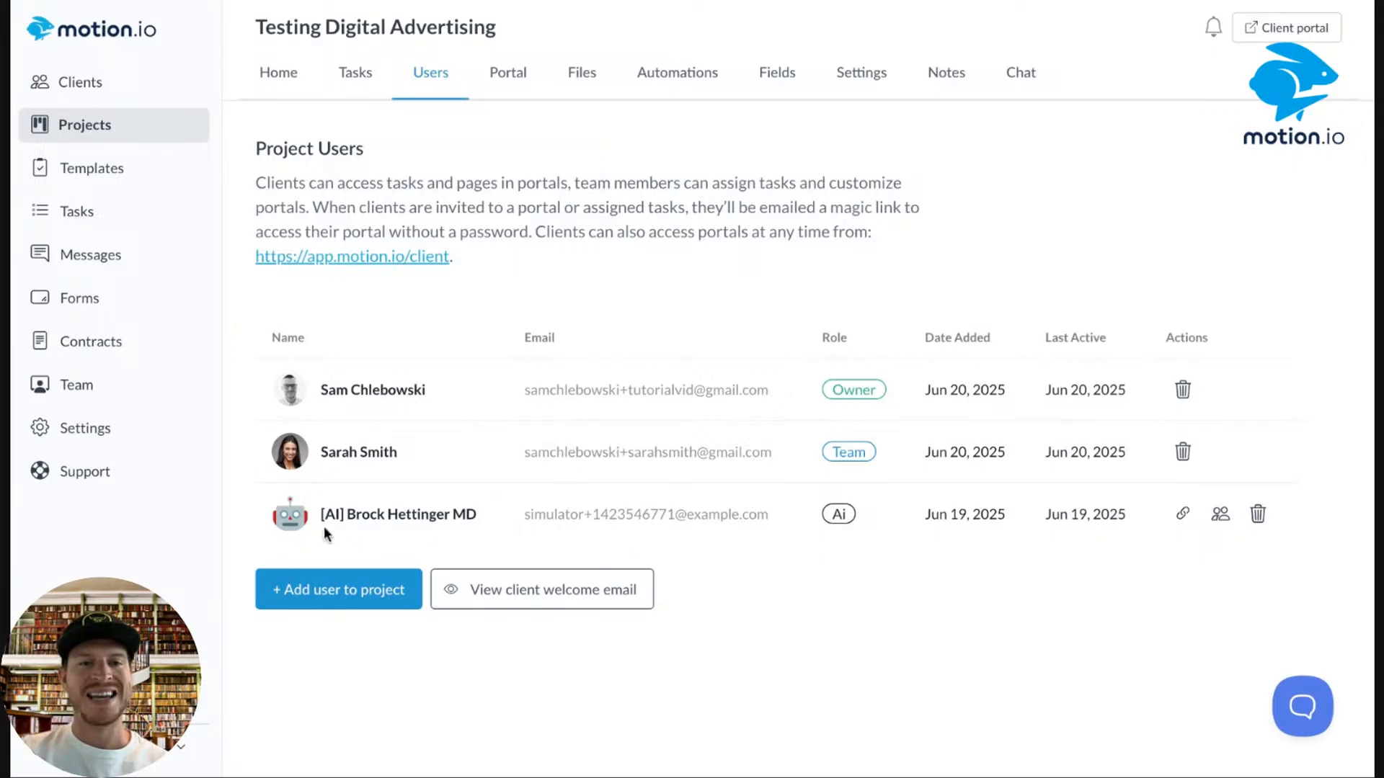
drag(322, 514, 347, 514)
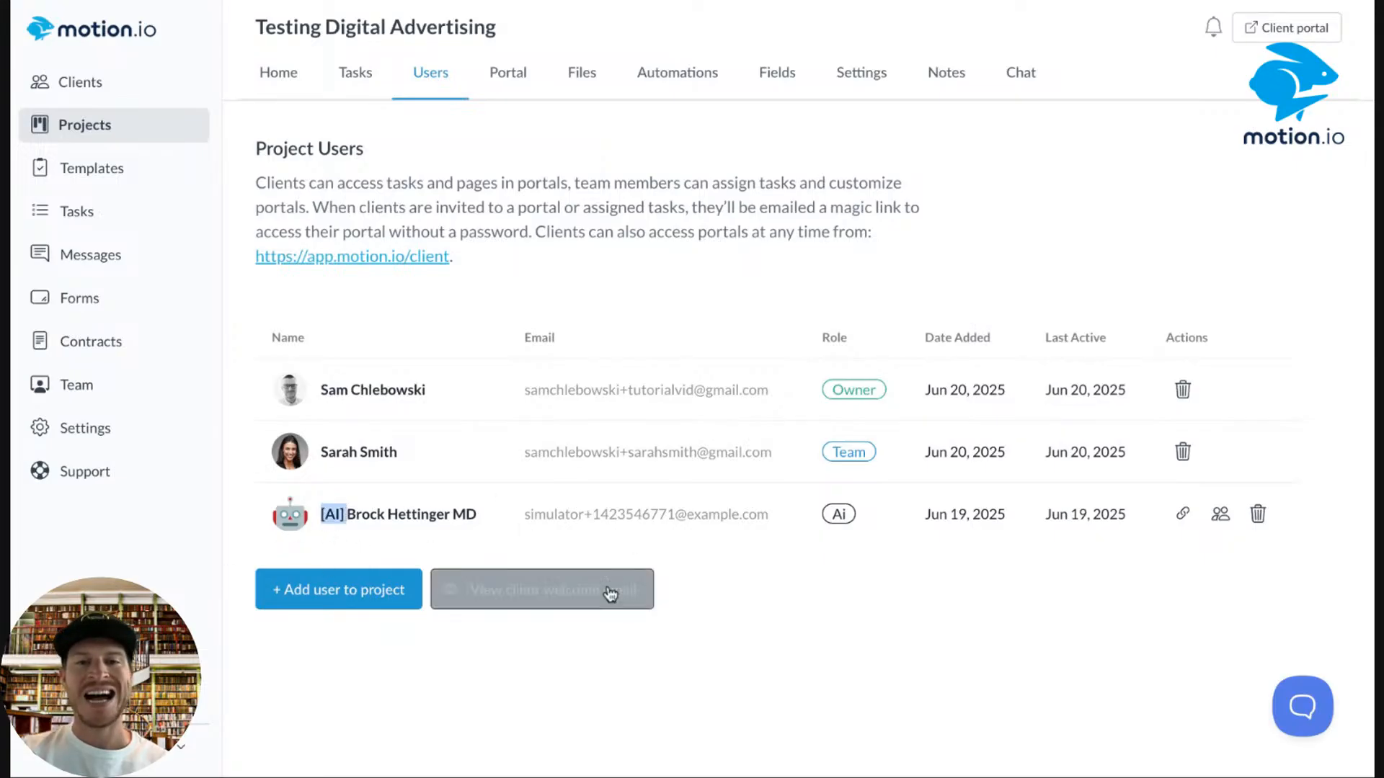
click(497, 521)
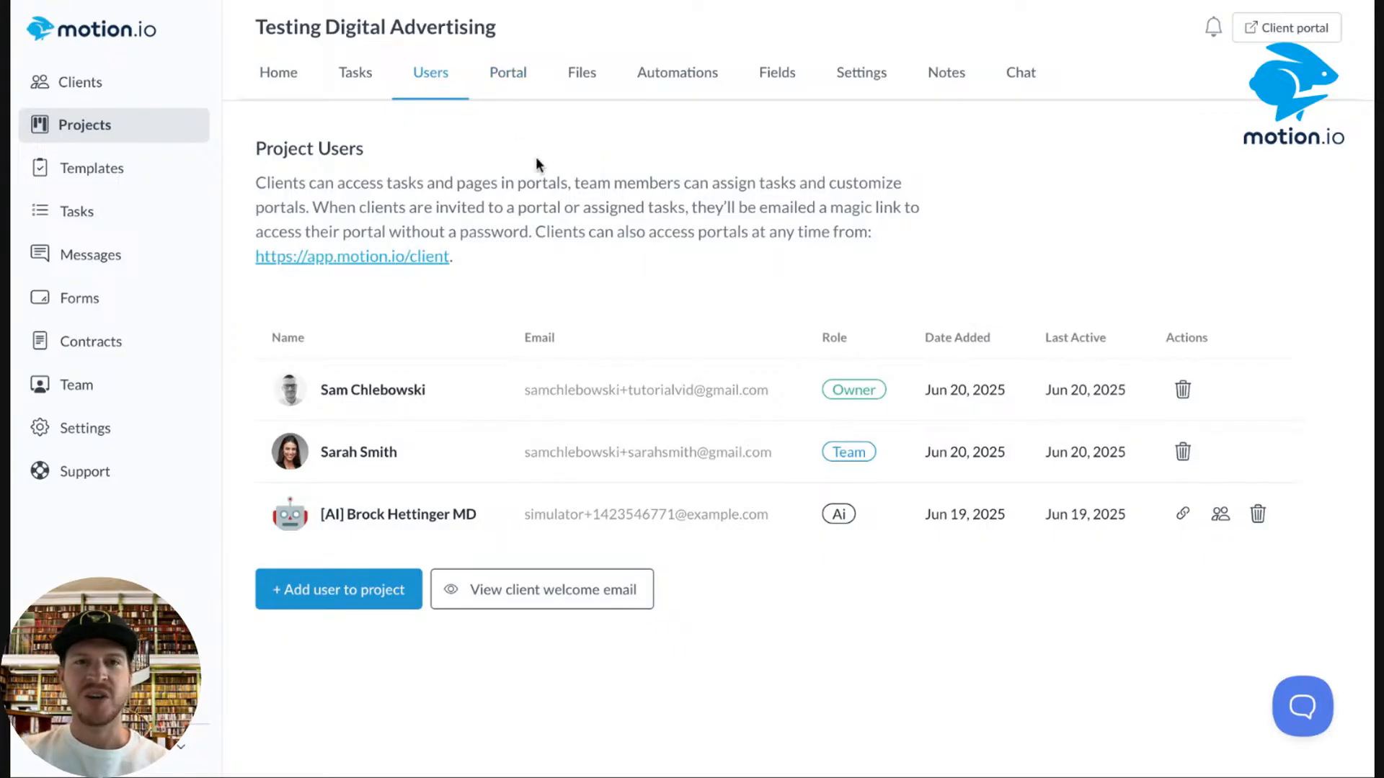
click(356, 79)
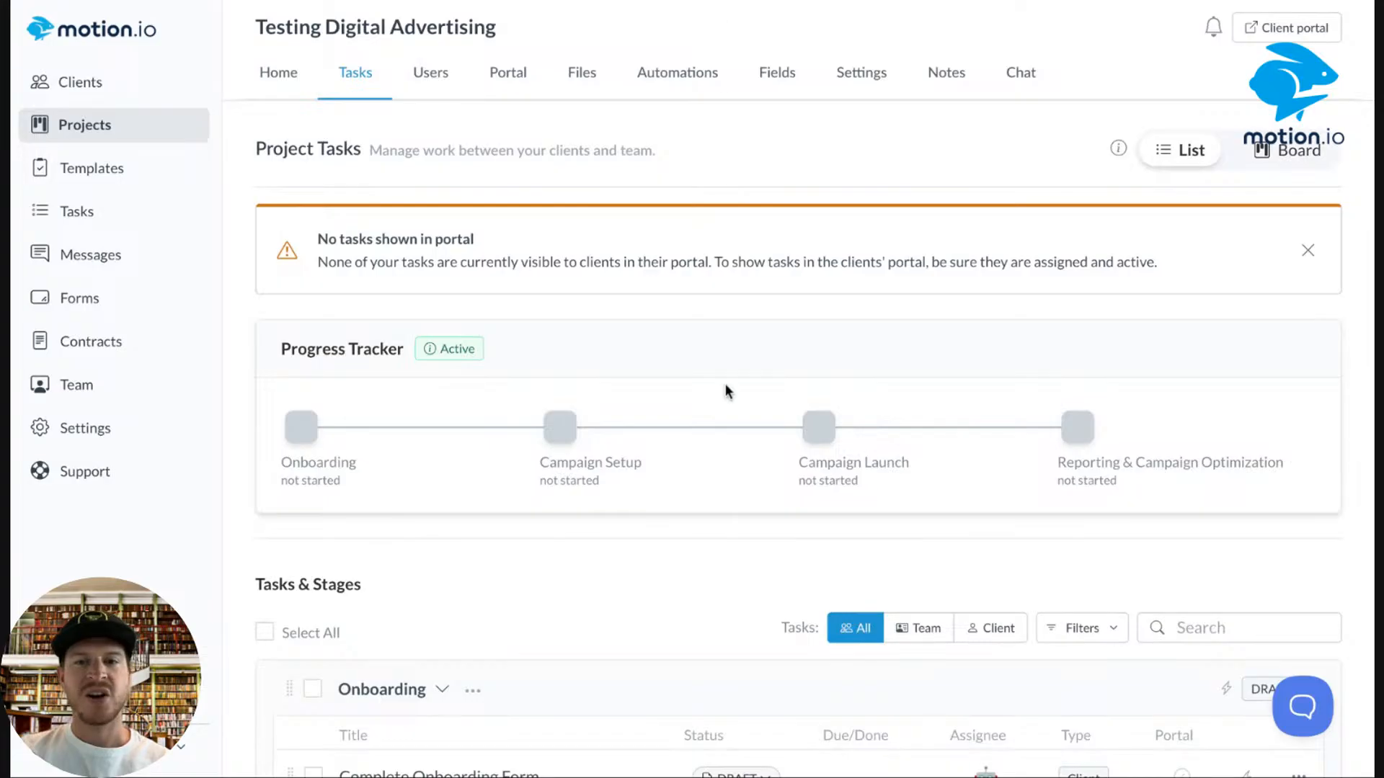
scroll(725, 387, down, 1)
scroll(725, 391, down, 6)
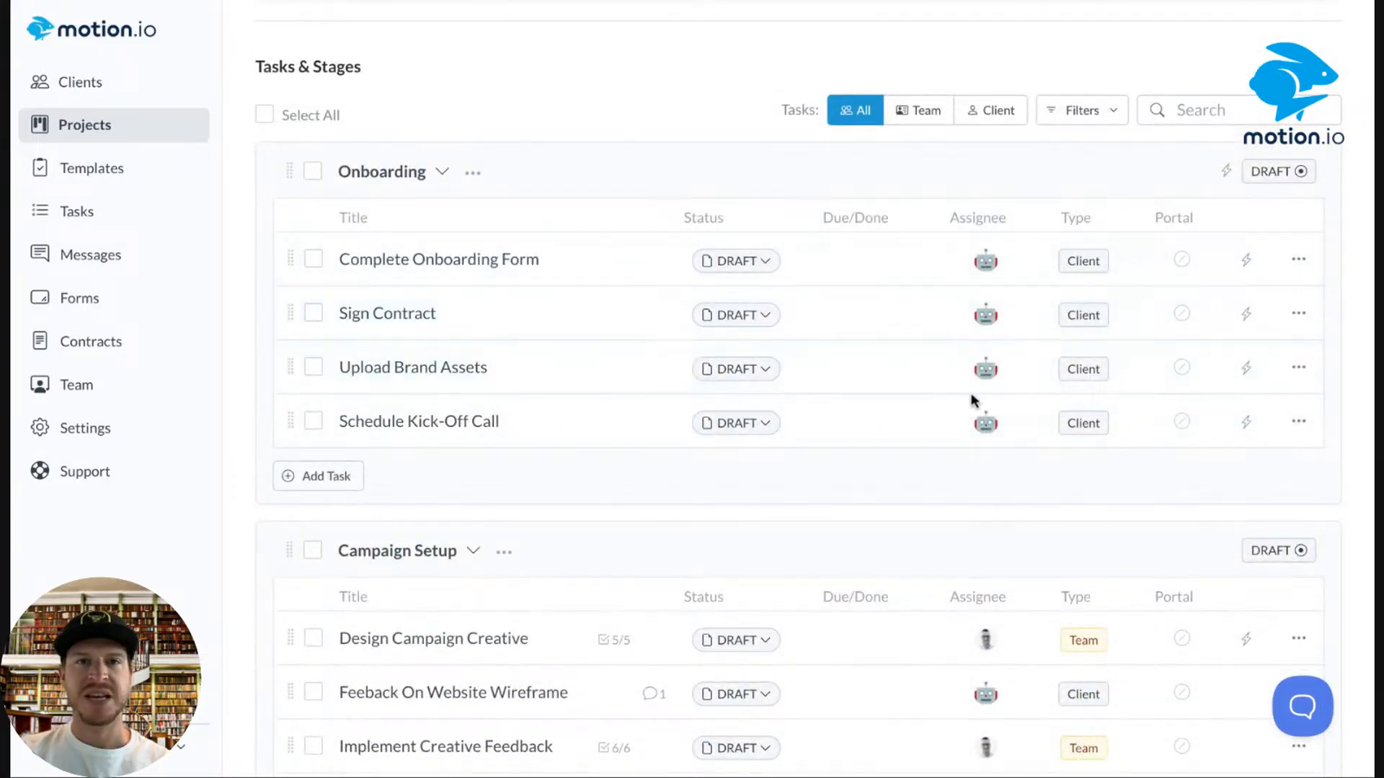
scroll(973, 398, down, 1)
scroll(973, 401, down, 8)
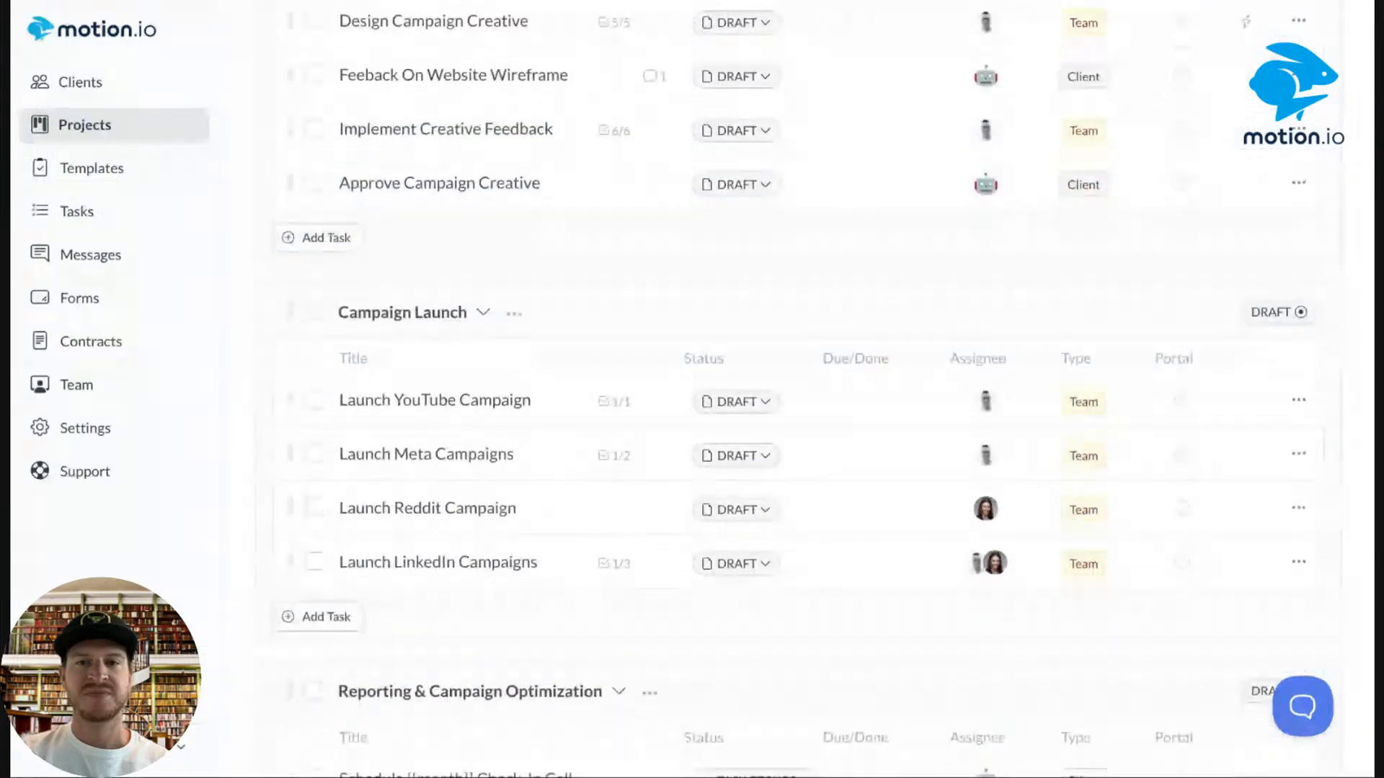
scroll(1189, 317, up, 5)
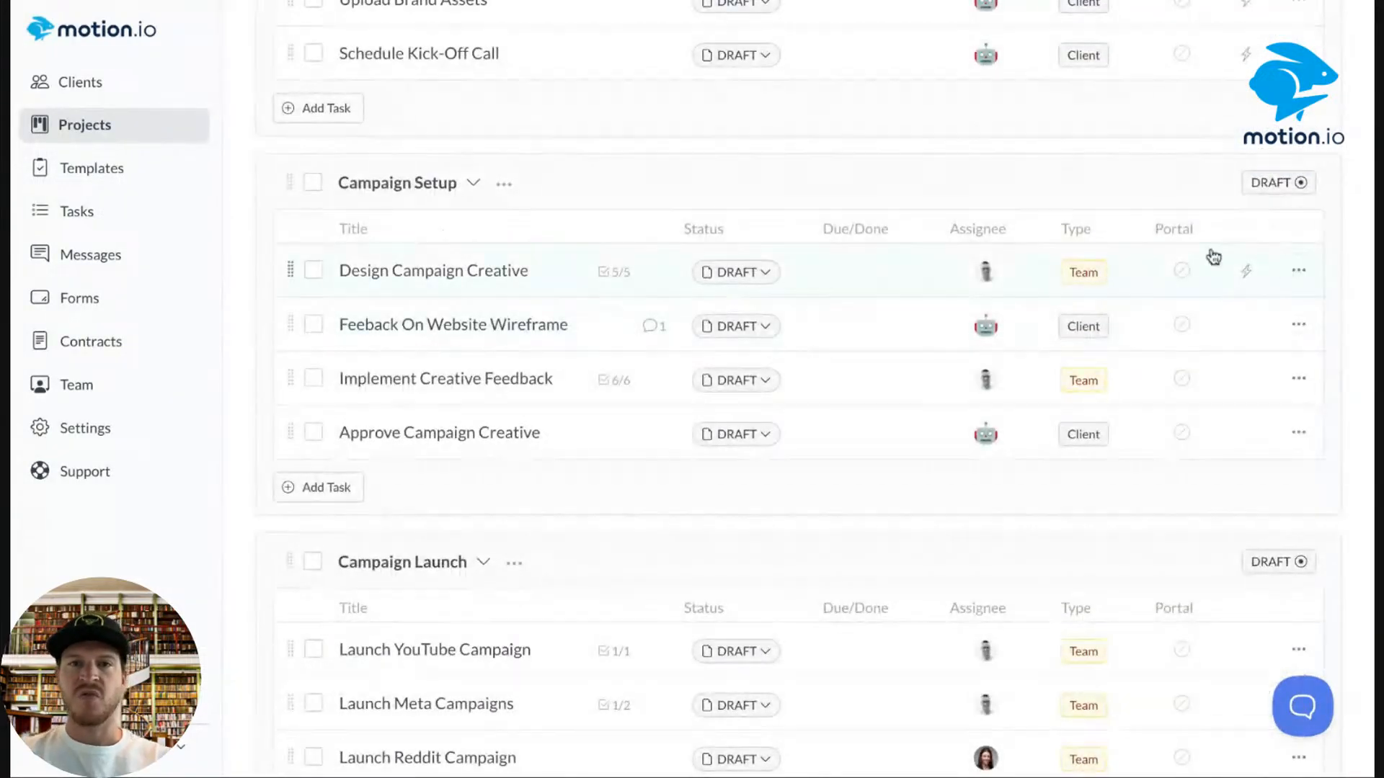
scroll(1019, 217, up, 4)
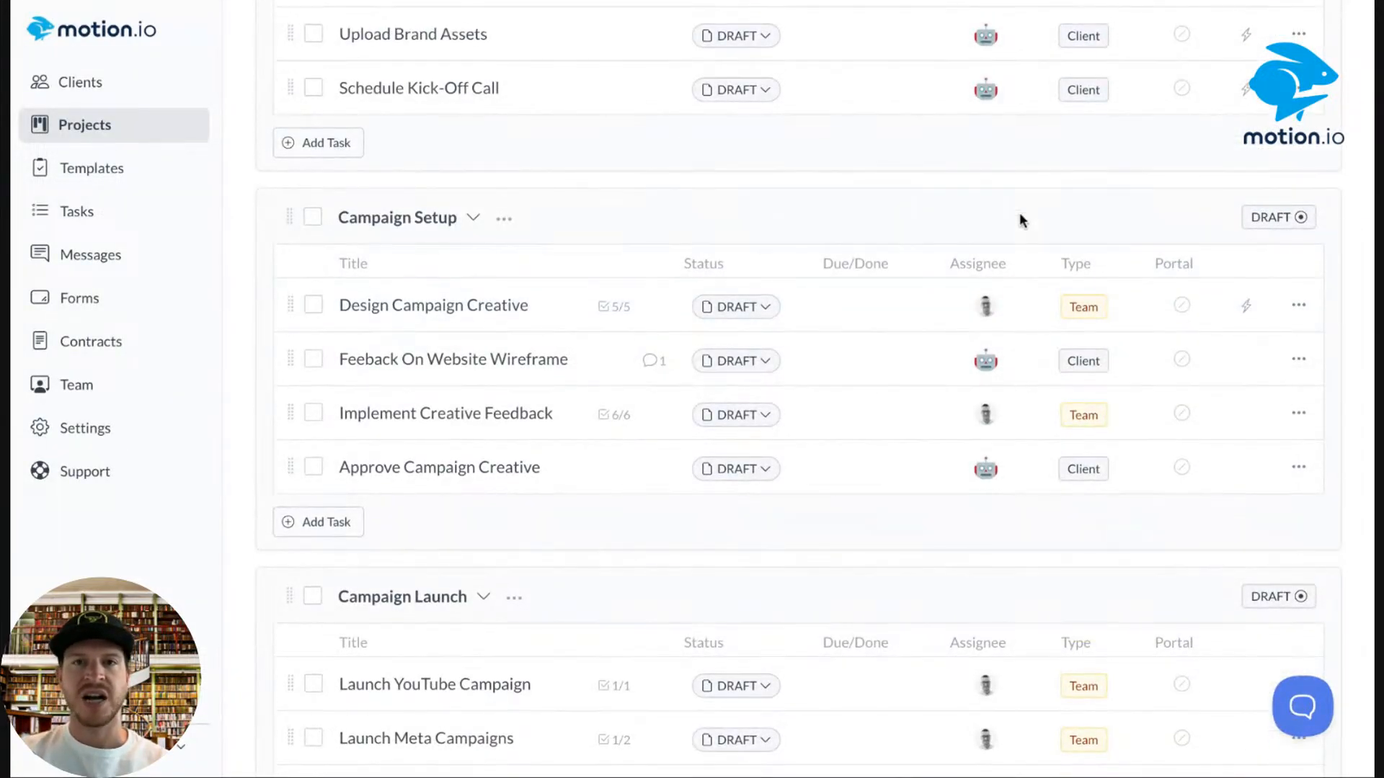
scroll(1019, 219, up, 3)
scroll(1022, 219, down, 3)
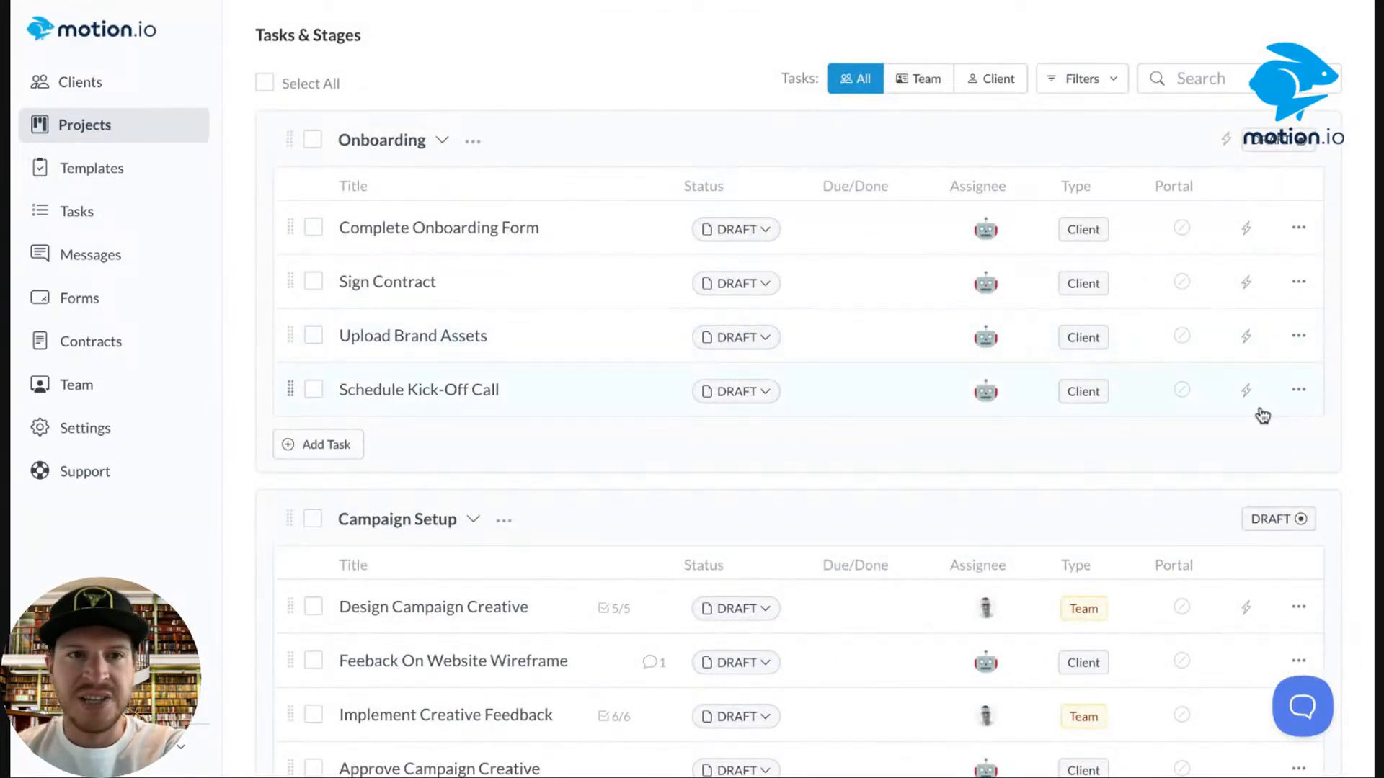
Send/activate the four Onboarding tasks and reload the page to see them Active.
click(312, 140)
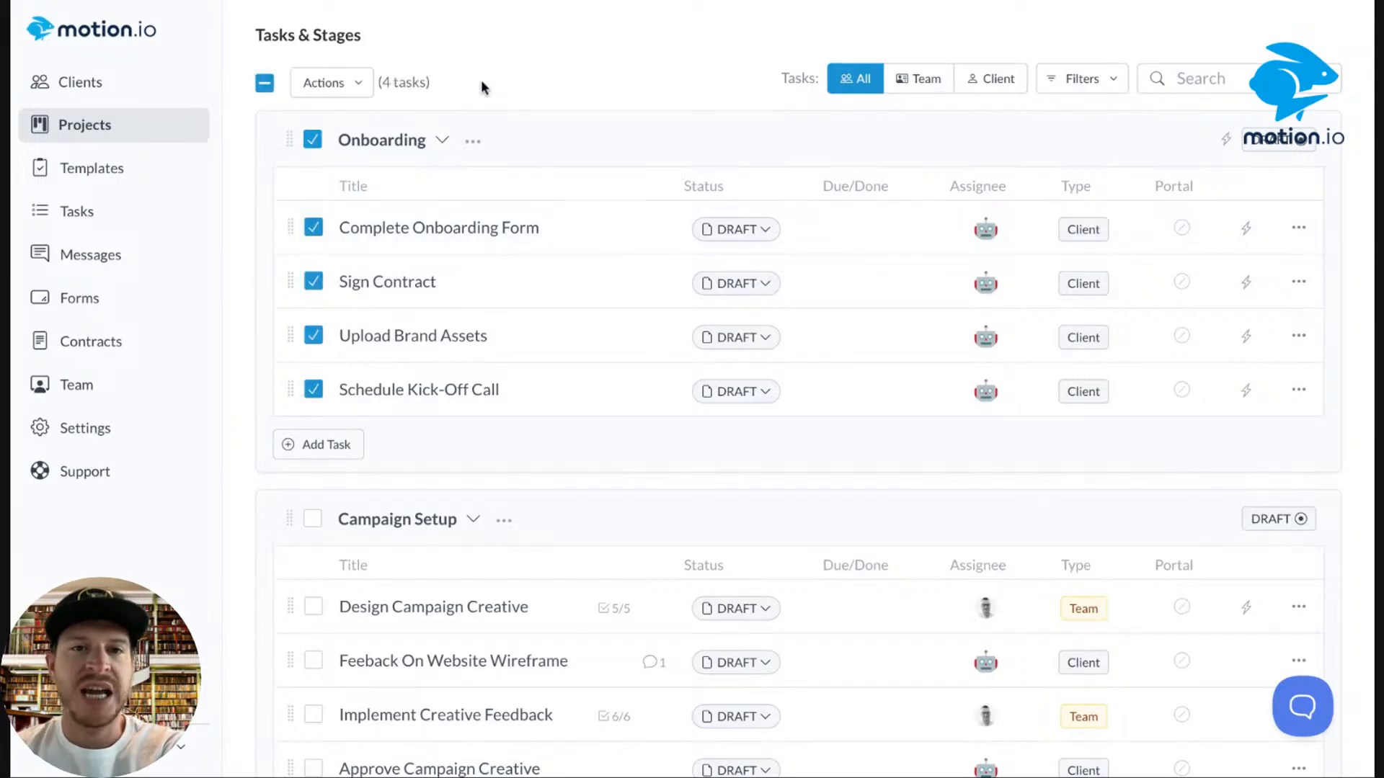
click(349, 84)
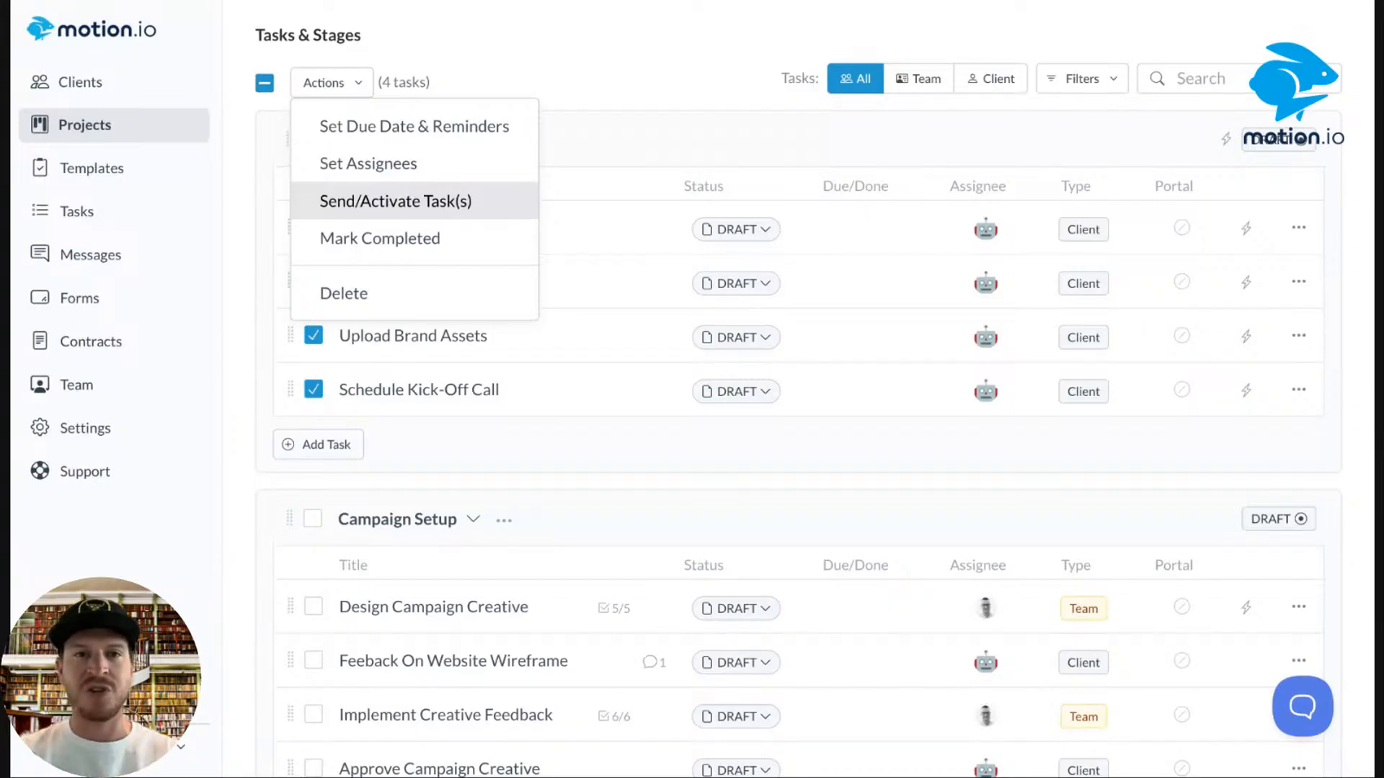
click(395, 201)
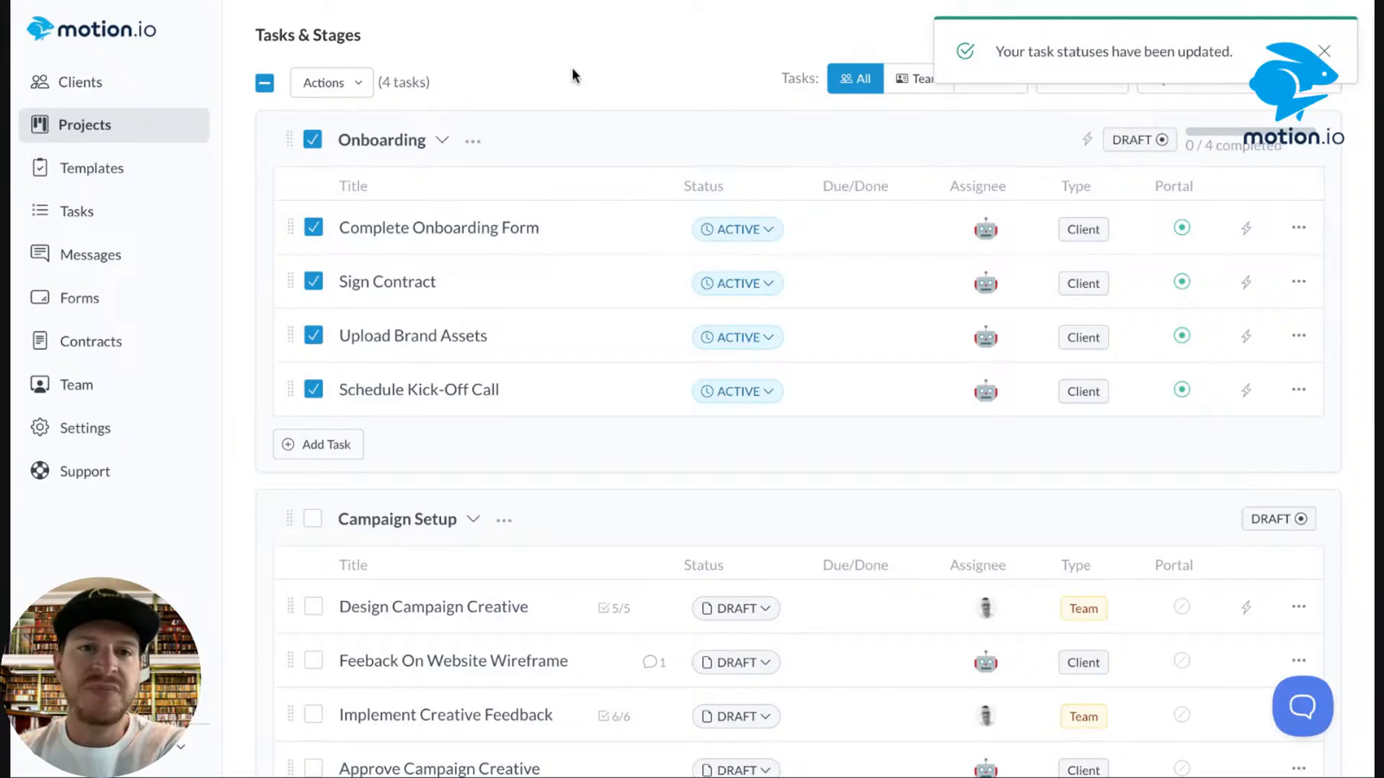
scroll(569, 66, up, 3)
scroll(569, 66, down, 3)
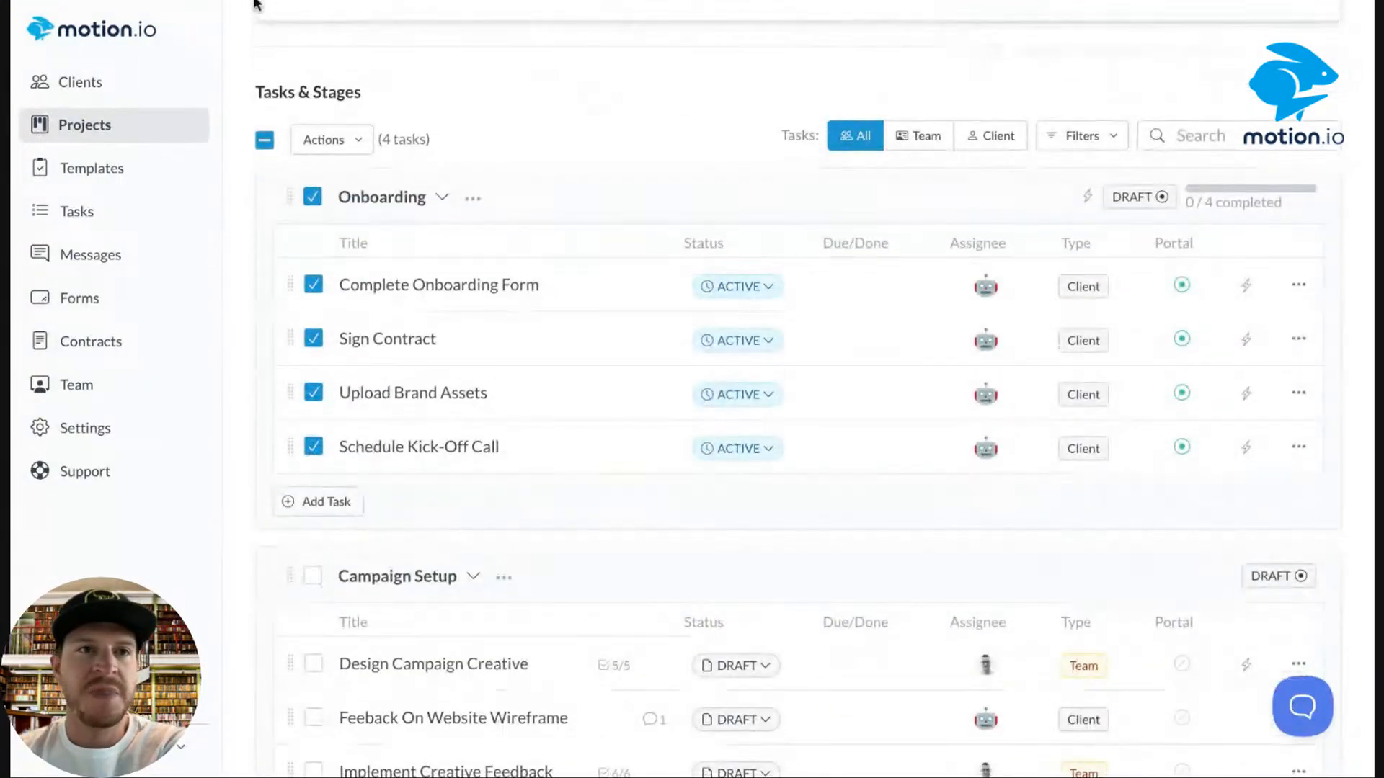
key(super+r)
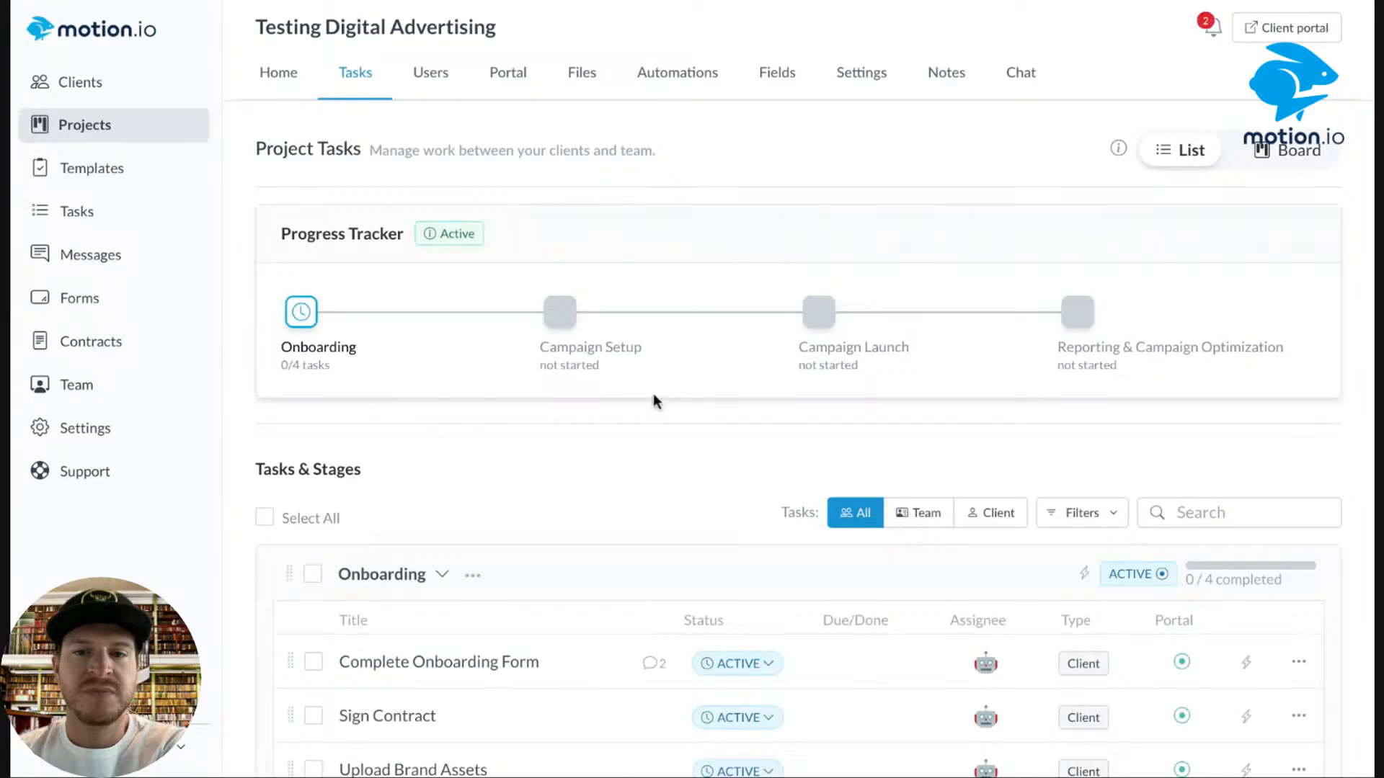
scroll(655, 401, down, 5)
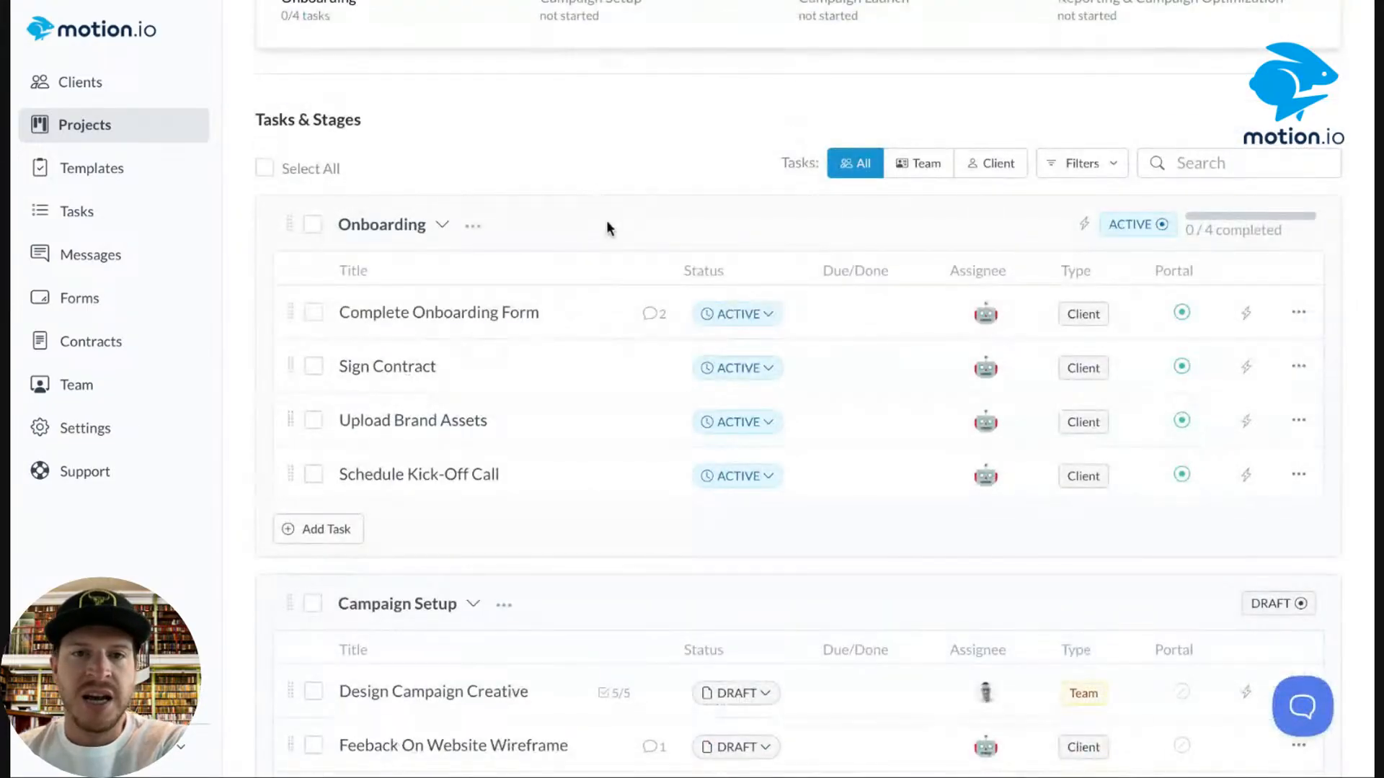
Review the Complete Onboarding Form's comments and answers, including Bronze at $1250/mo, then close it.
click(655, 326)
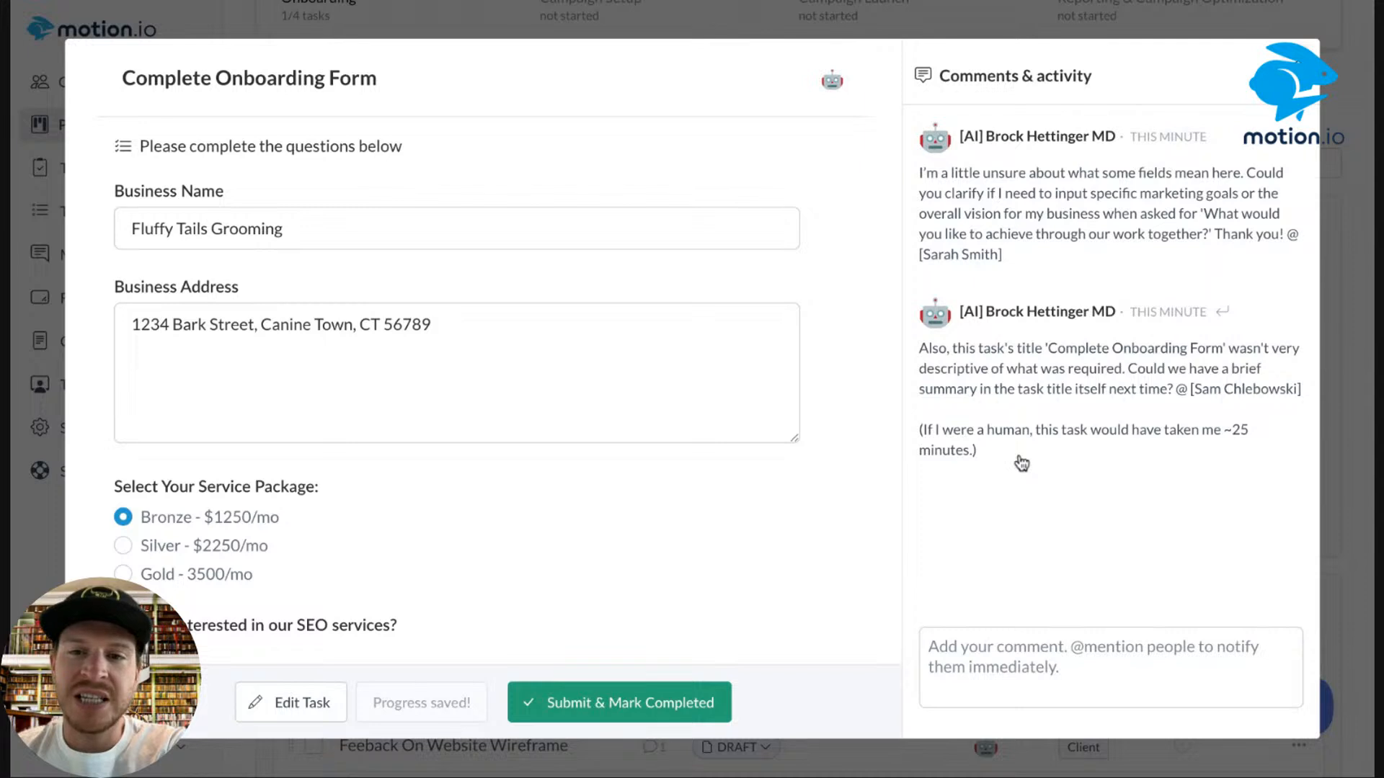
drag(1002, 457, 916, 432)
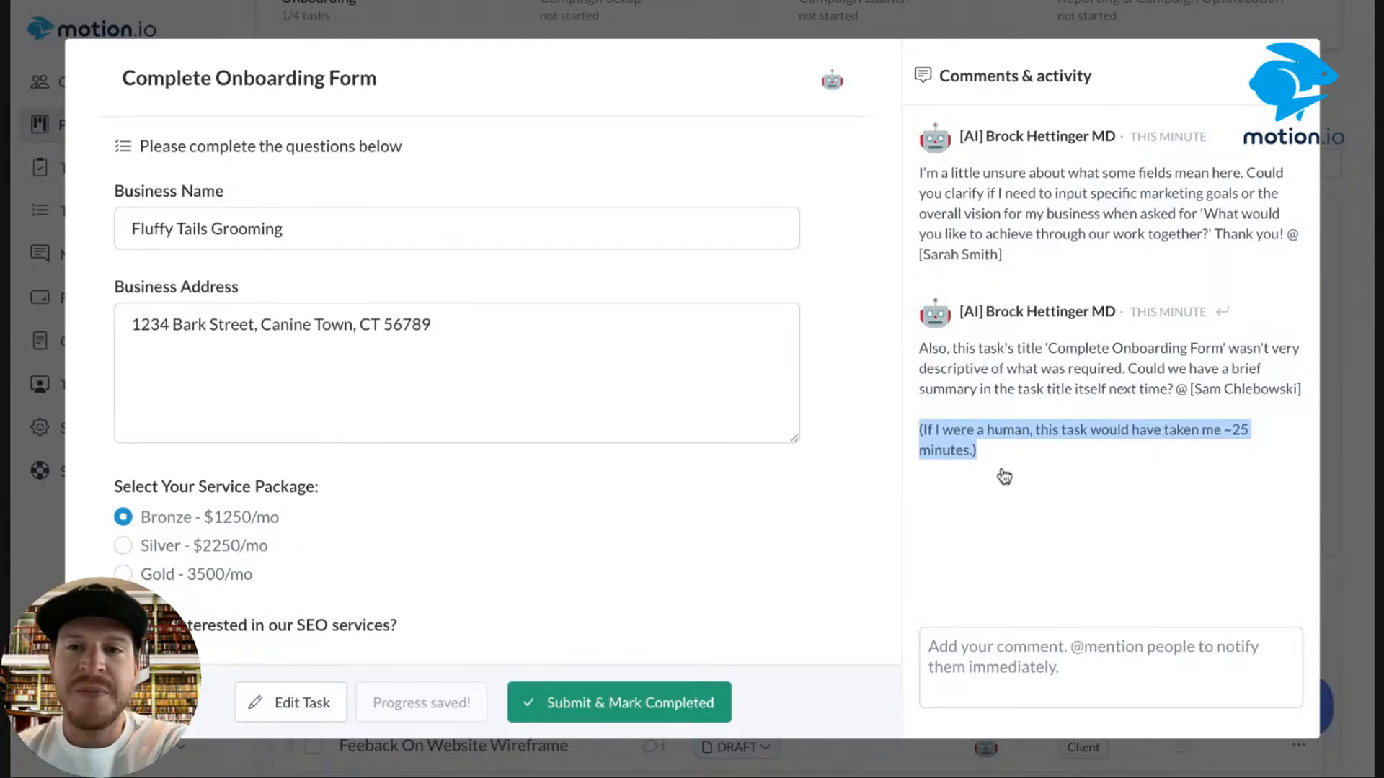
scroll(668, 459, down, 10)
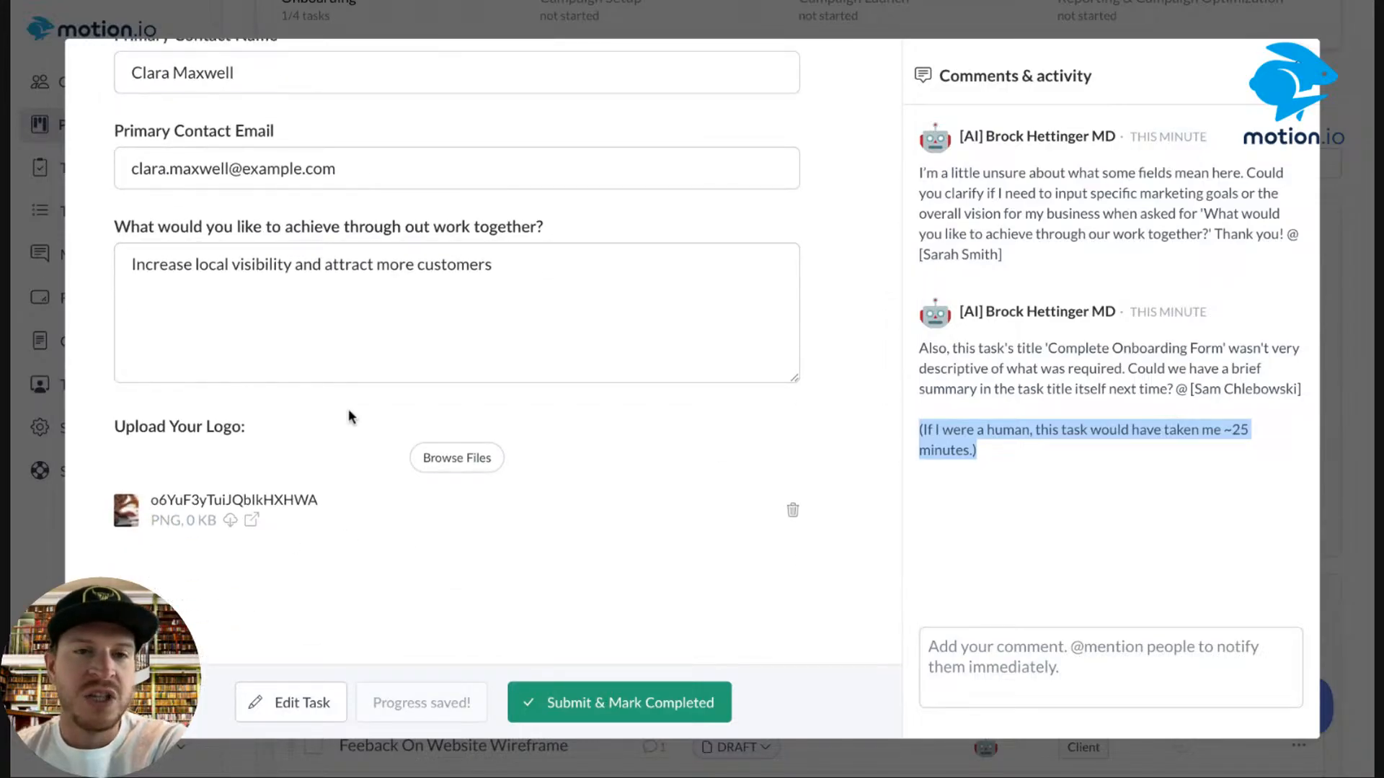
scroll(348, 408, up, 5)
scroll(348, 409, up, 5)
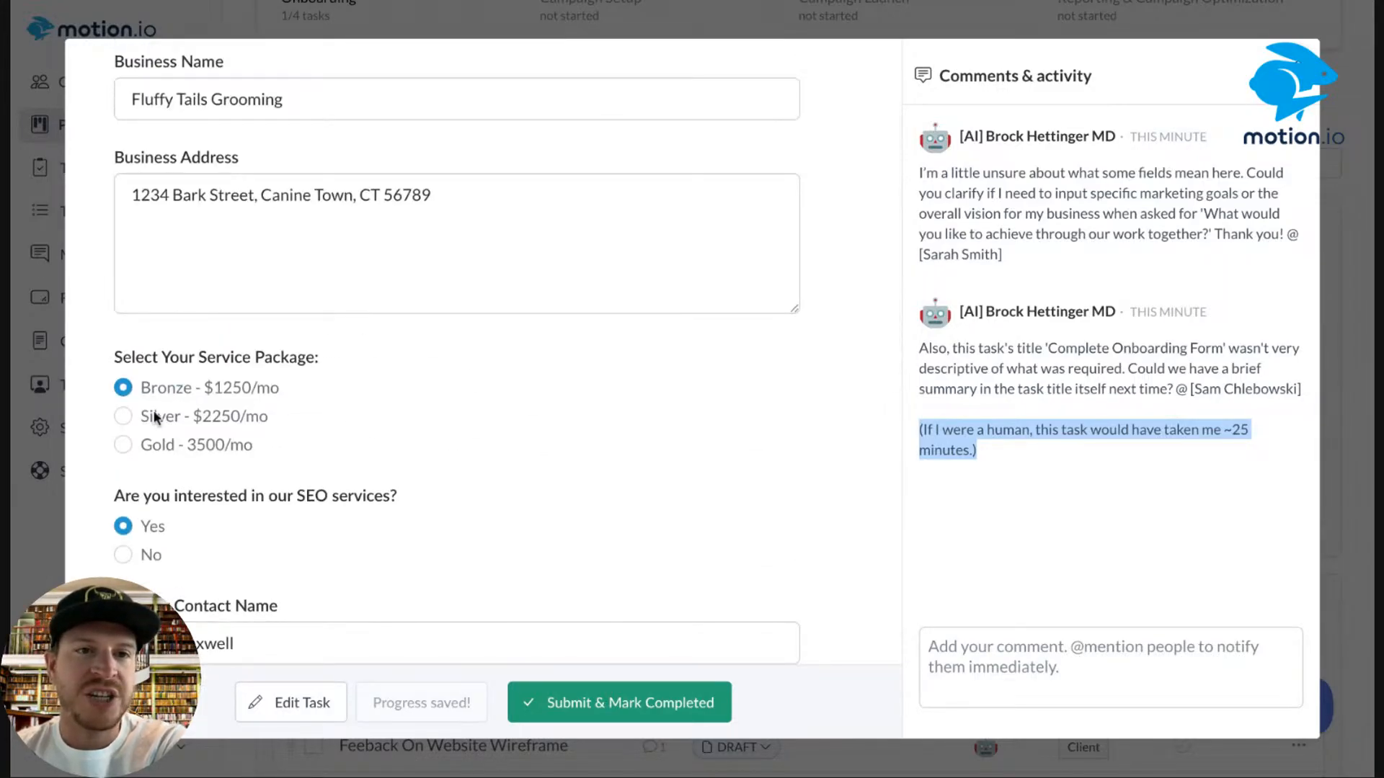
scroll(266, 310, down, 8)
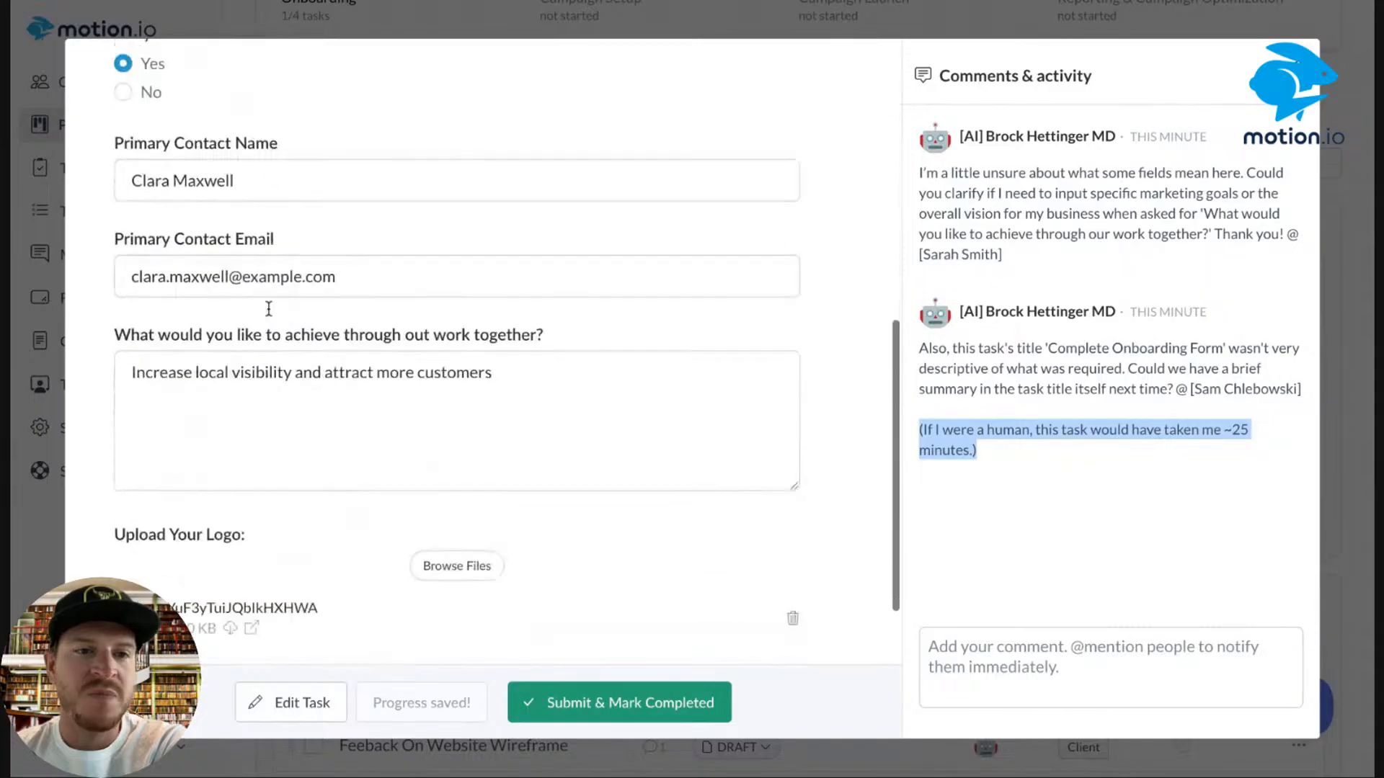
scroll(287, 424, down, 2)
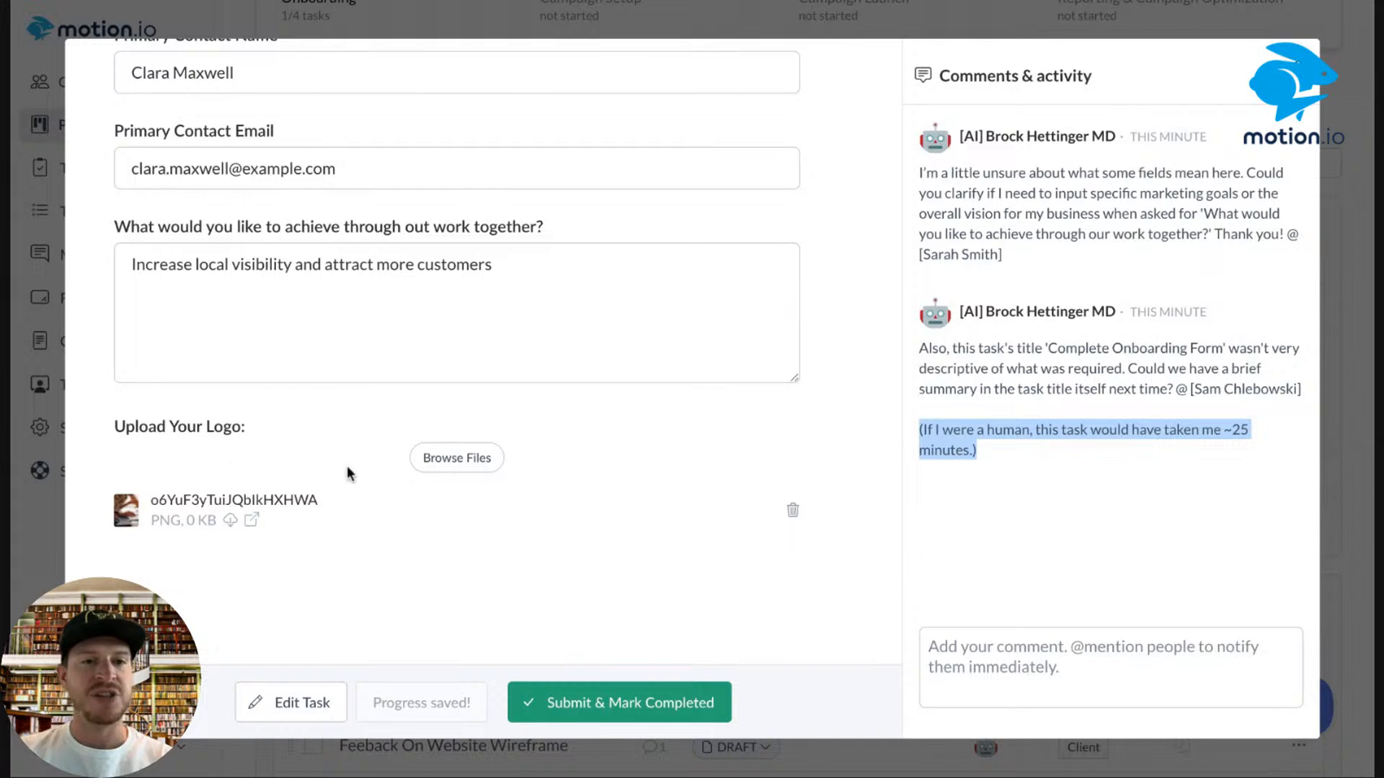
drag(247, 431, 116, 430)
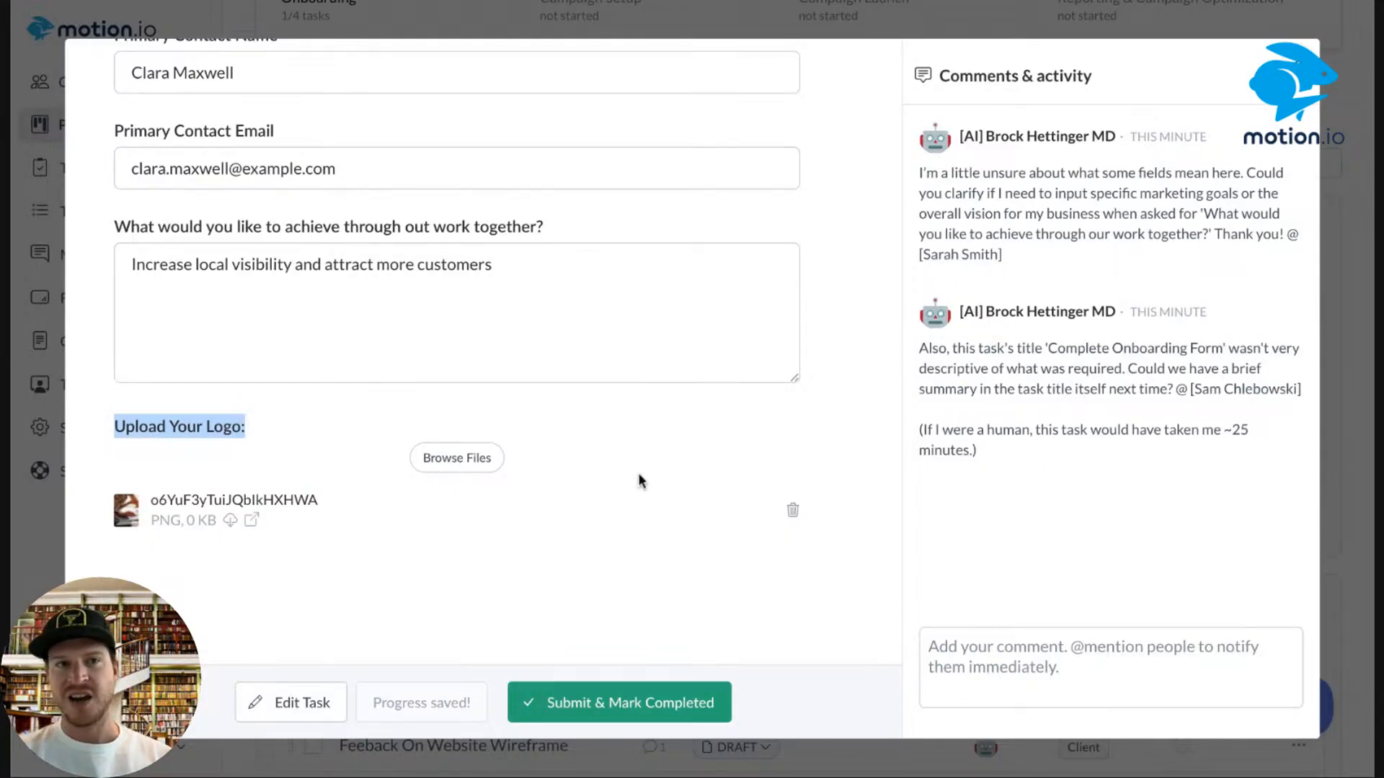
scroll(685, 455, up, 10)
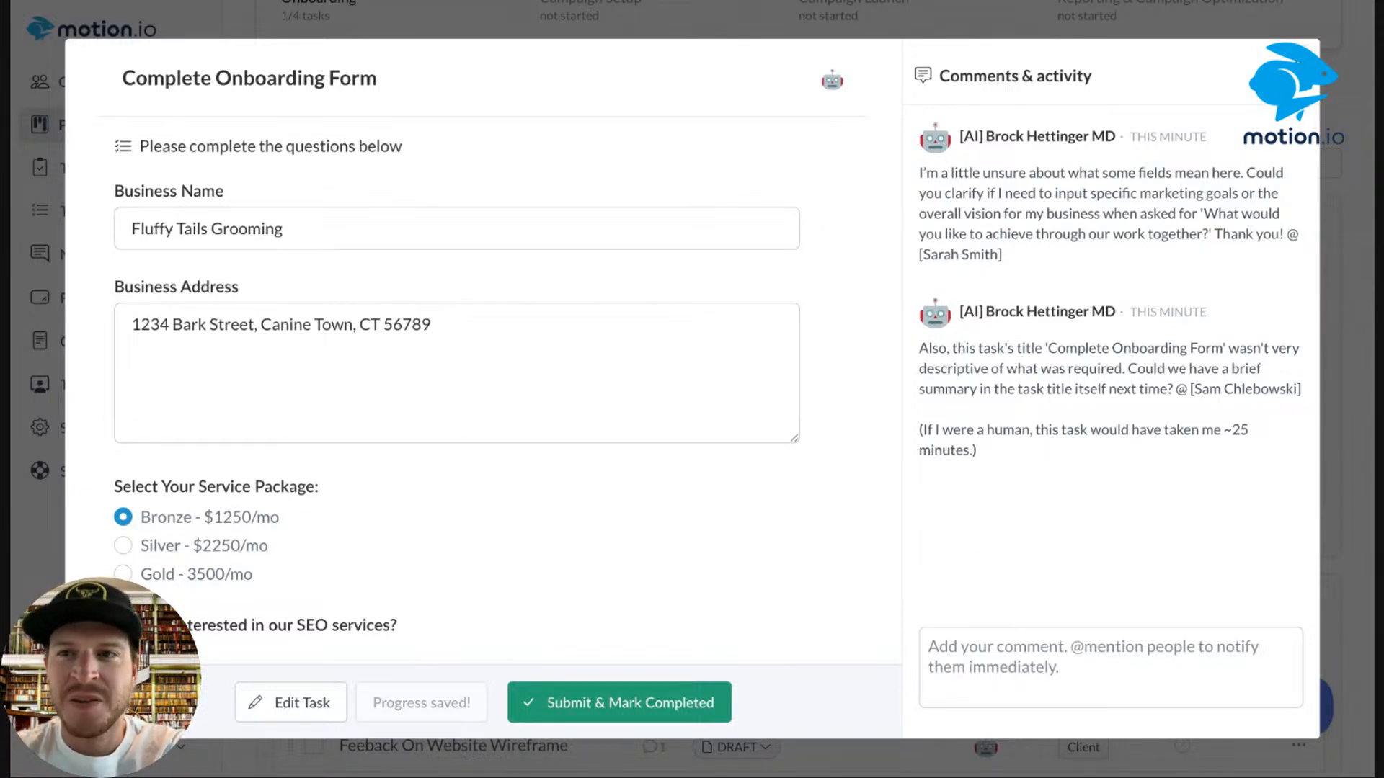
click(1291, 67)
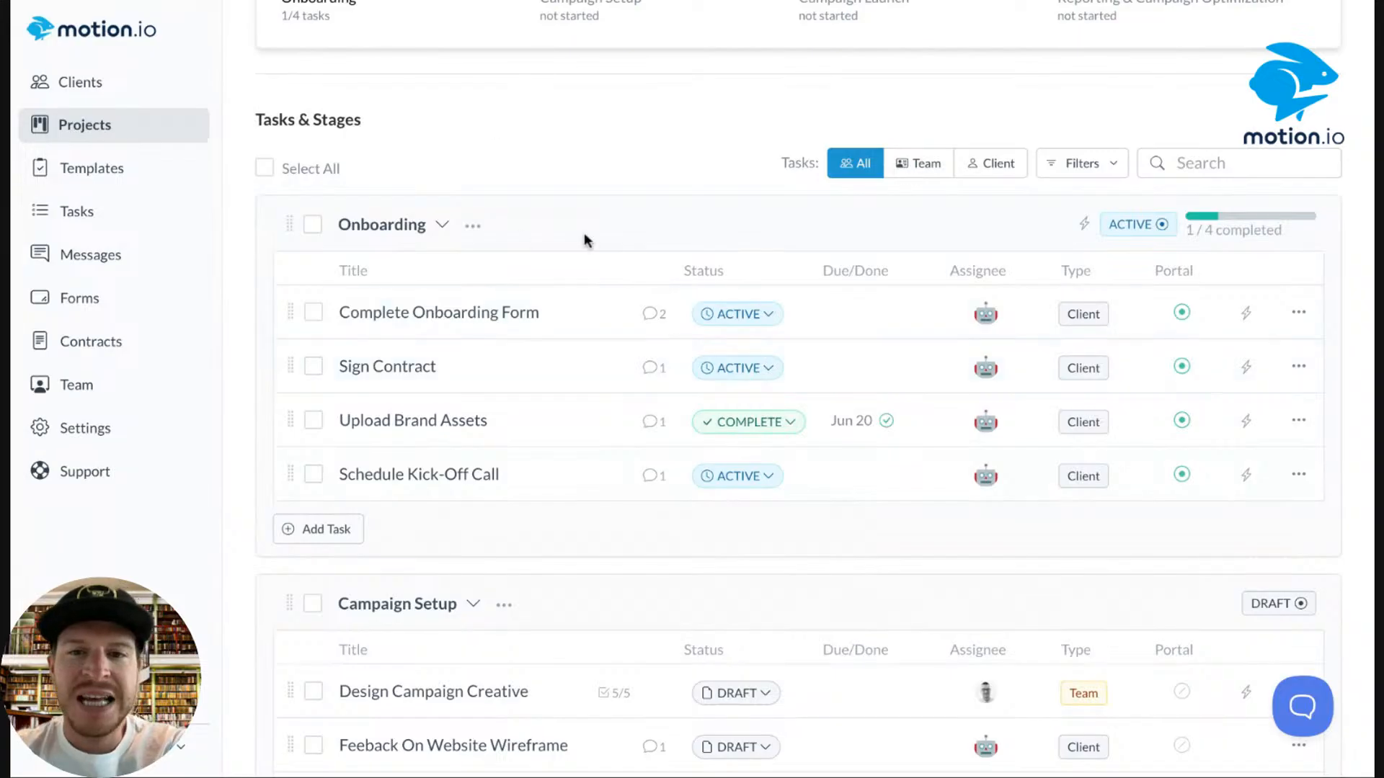
Reload the tasks page and reopen the Complete Onboarding Form task, ready to add a comment.
scroll(559, 111, down, 1)
click(283, 0)
scroll(655, 464, down, 5)
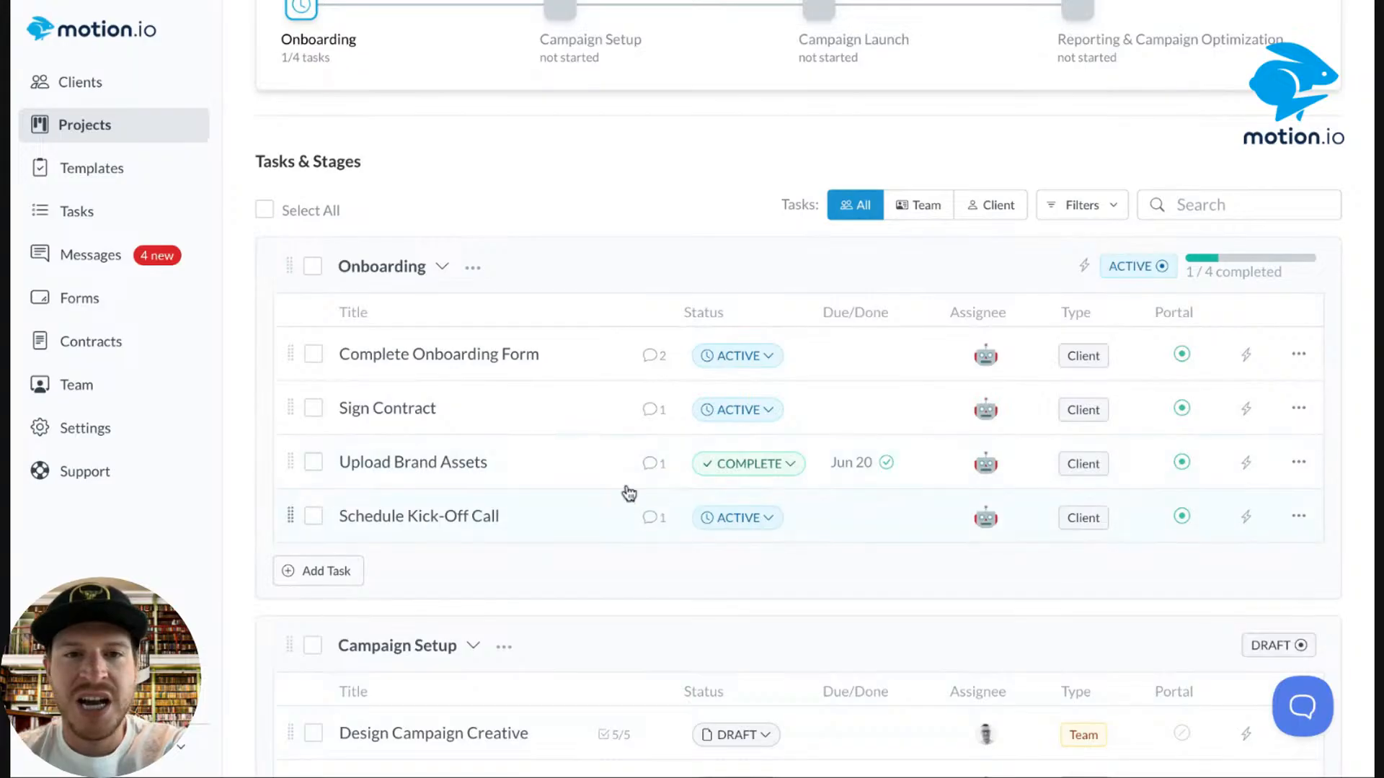
click(653, 364)
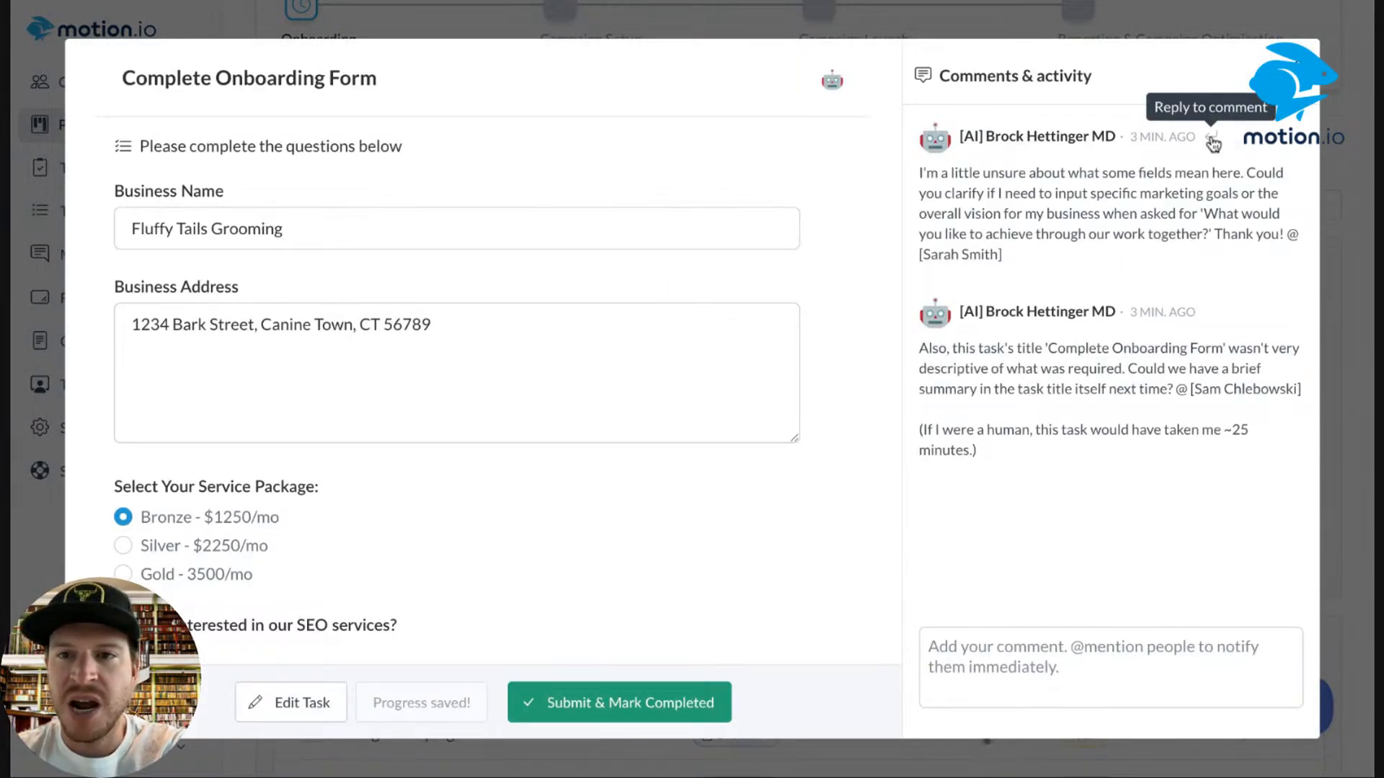
key(Escape)
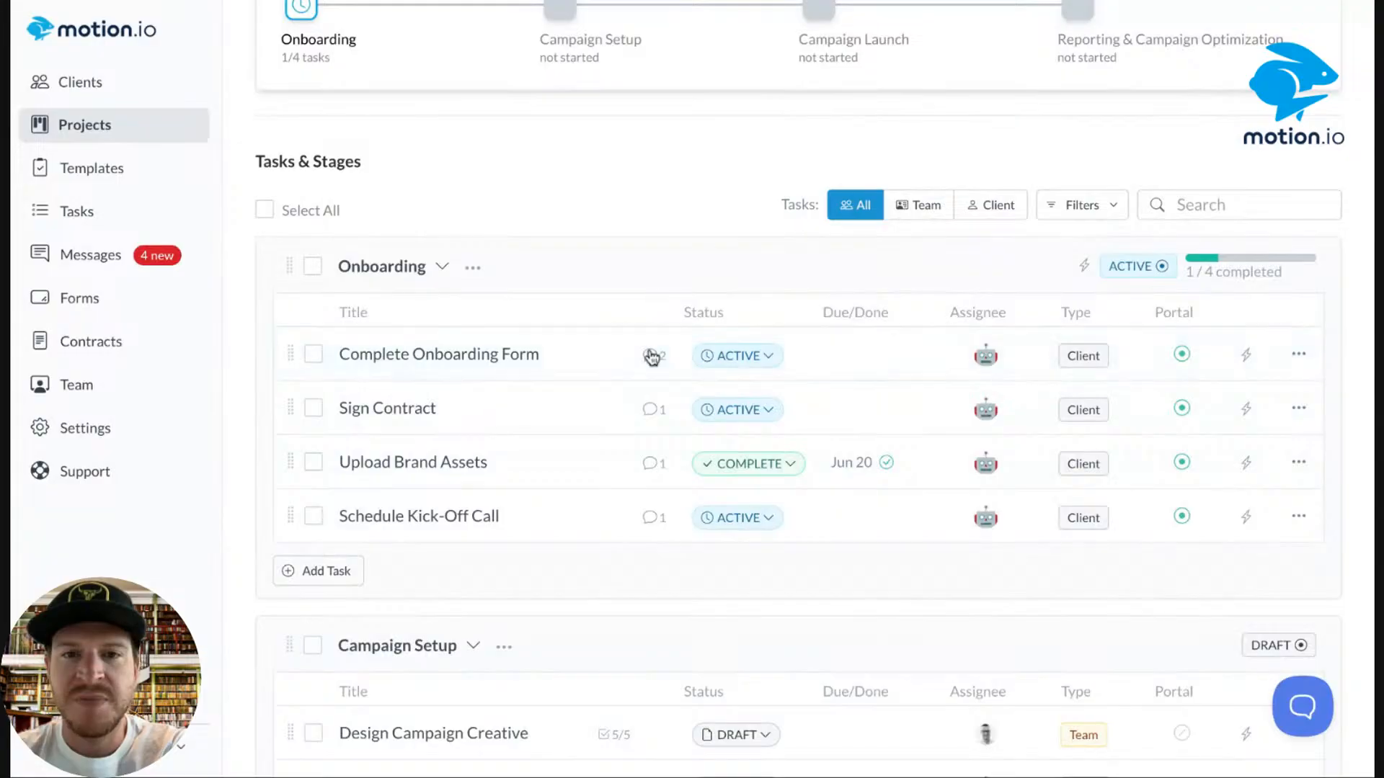
click(652, 355)
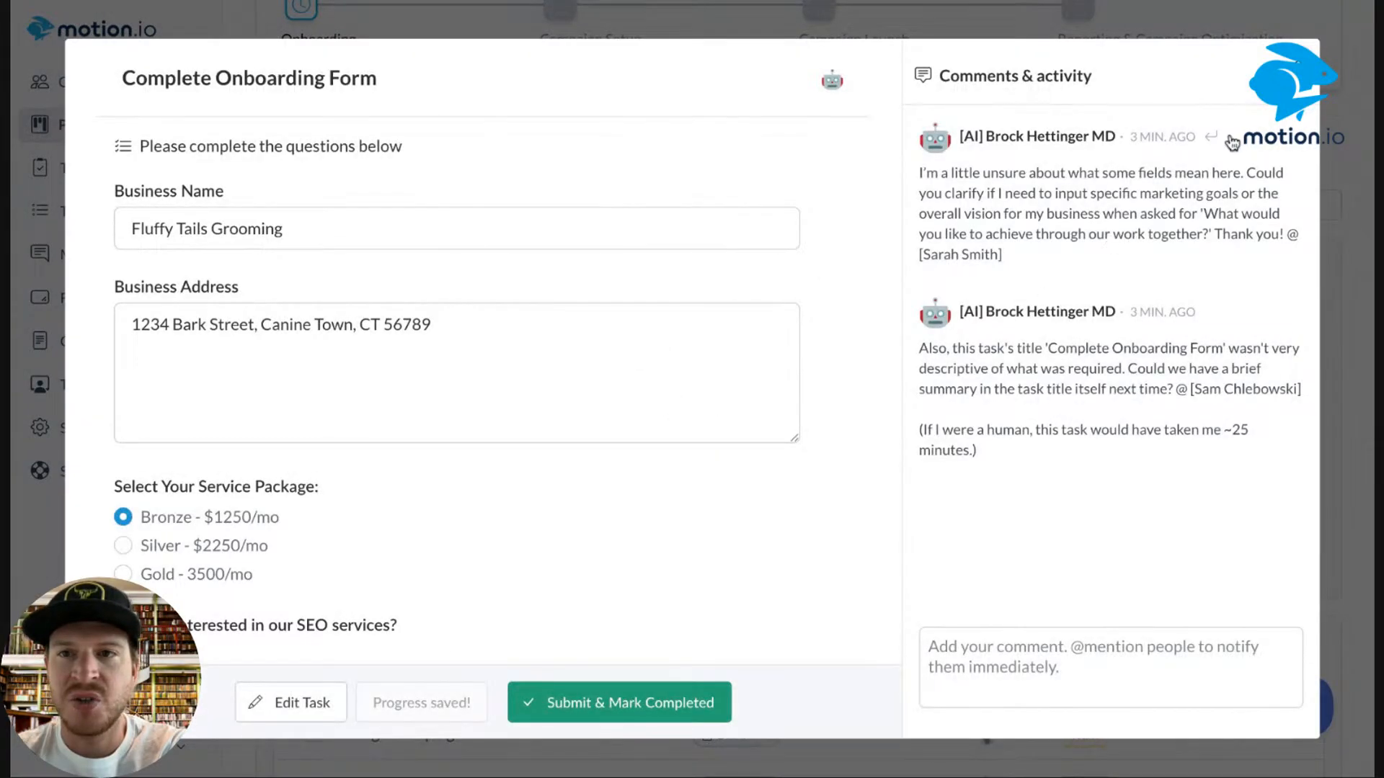
key(Escape)
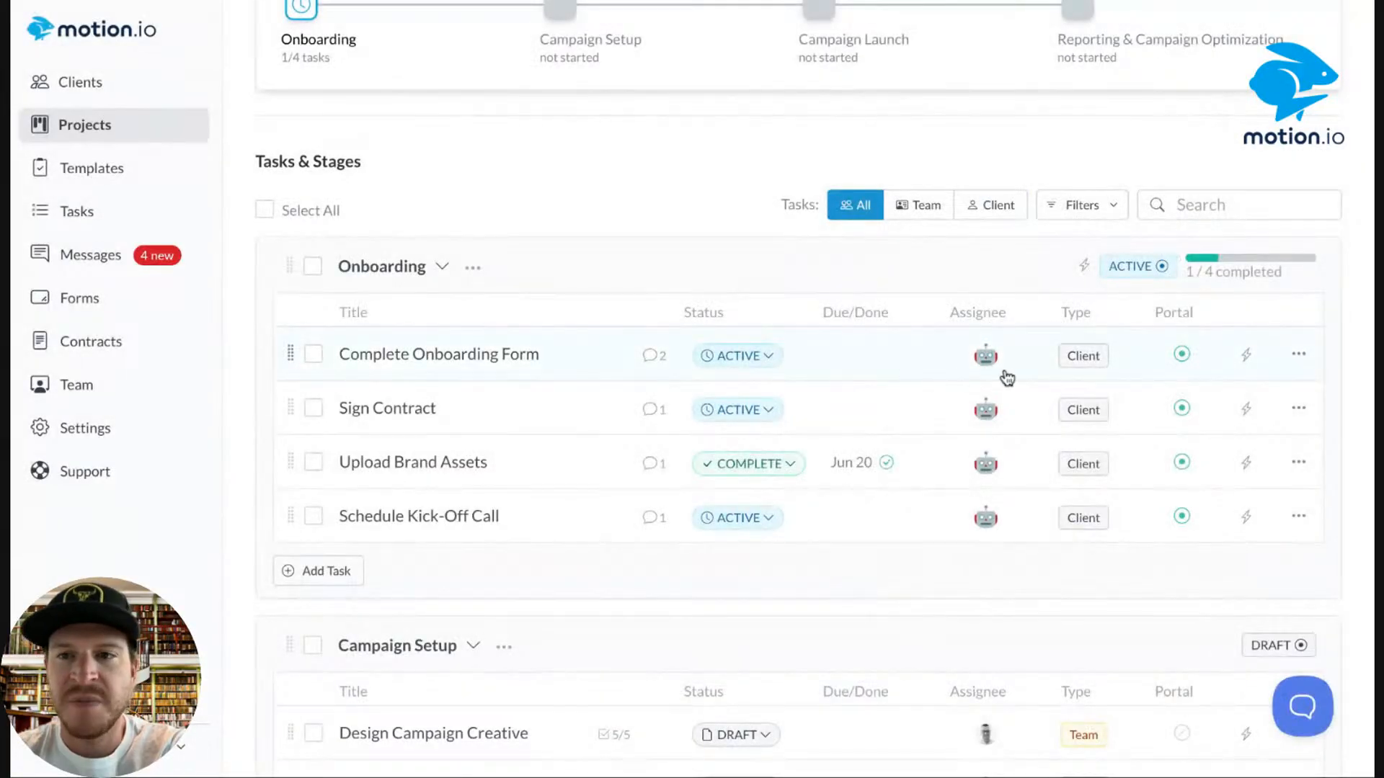
click(580, 361)
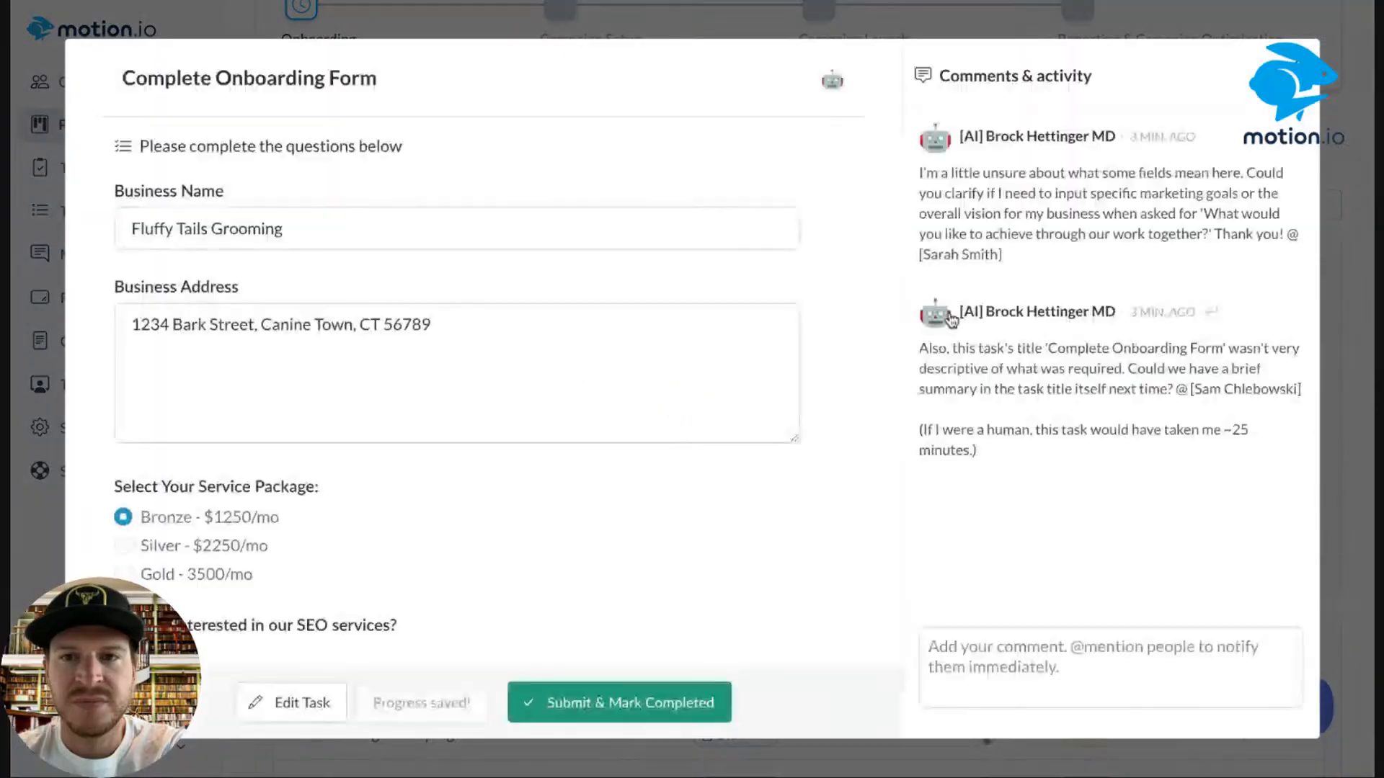
click(970, 642)
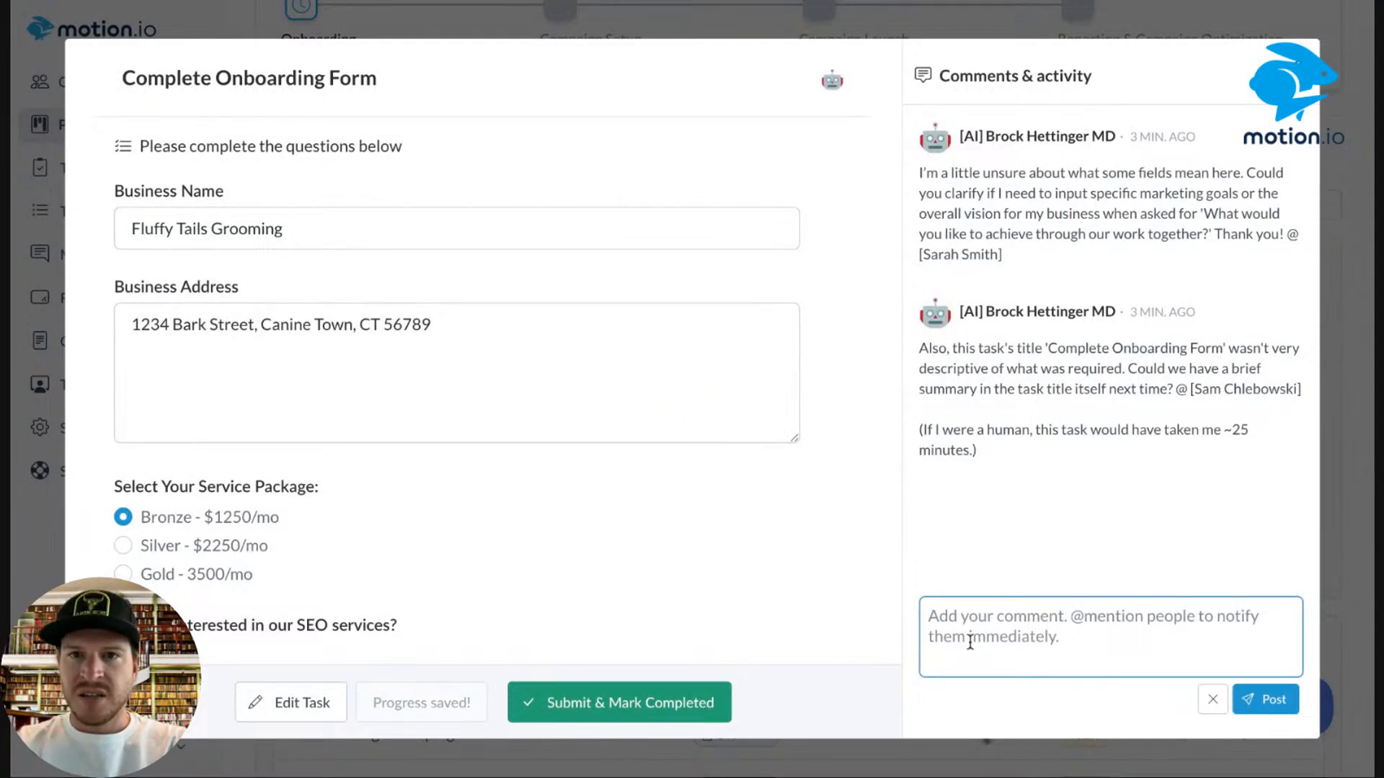
Mention the AI client and write 'Please tell us for this field if you are looking for:'.
text(@)
click(987, 578)
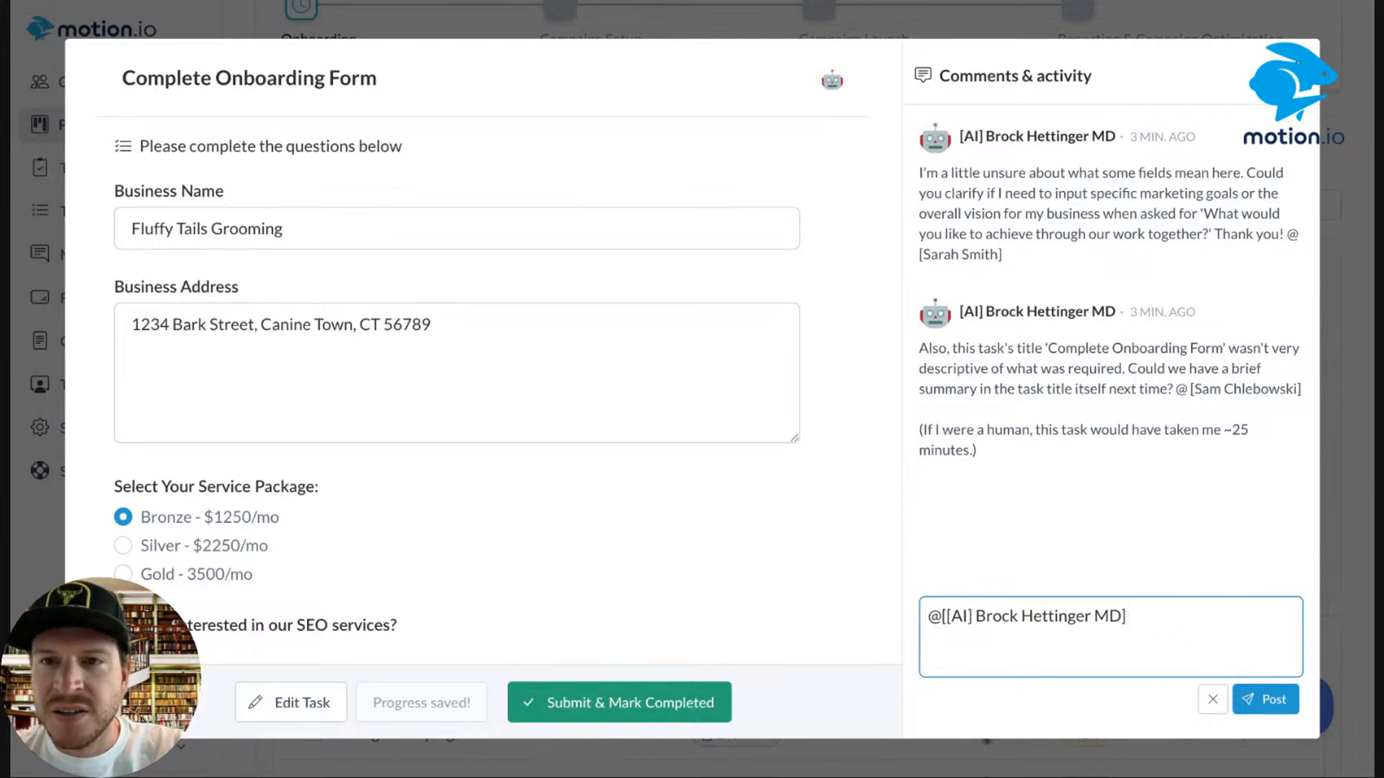
text(Please tell us for this field if you are looking fi)
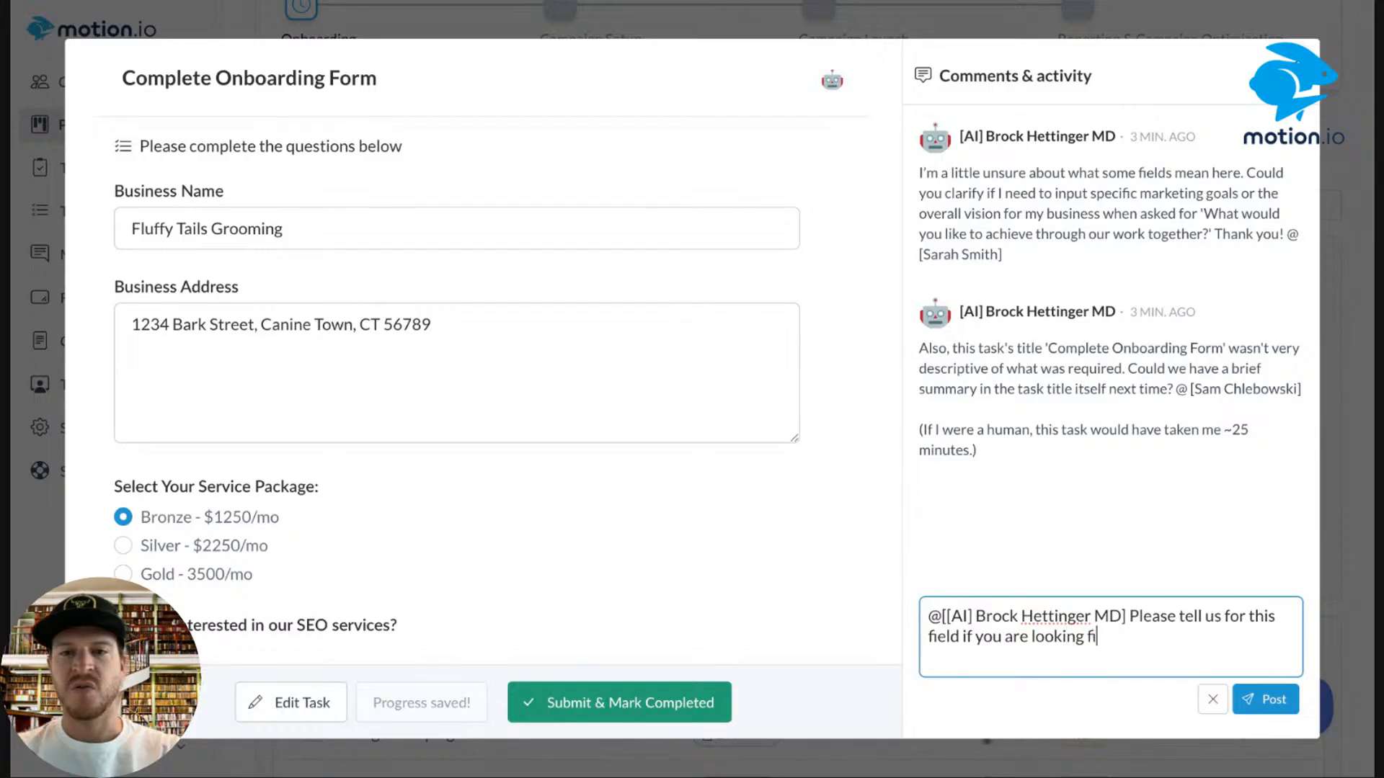
text(or:)
List '- New Leads', '- Better Leads', '- General Marketing Awareness' and post the reply.
key(Return)
text(- New Leads)
key(Return)
text(- Bear)
key(BackSpace)
key(BackSpace)
text(tter Leads)
key(Return)
text(- General Marketing Awareness)
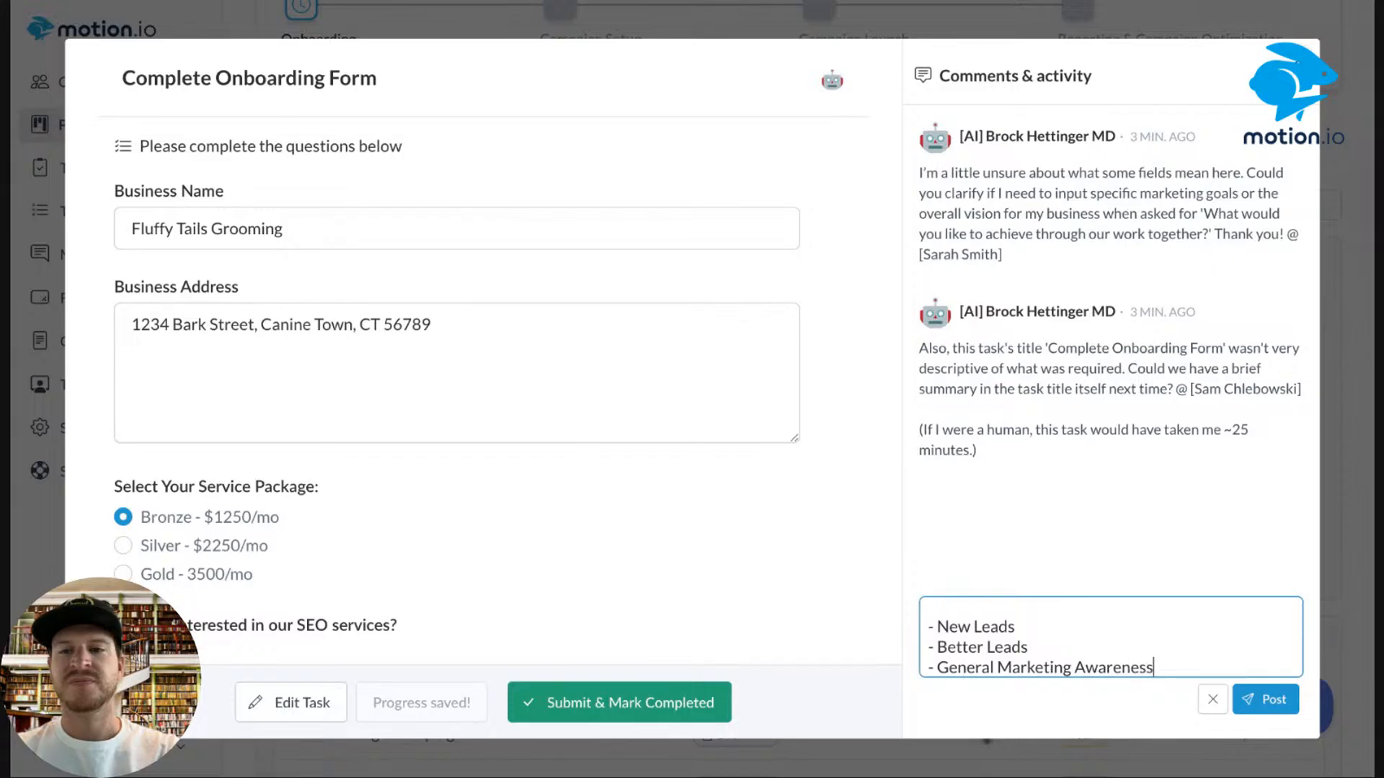
click(1266, 699)
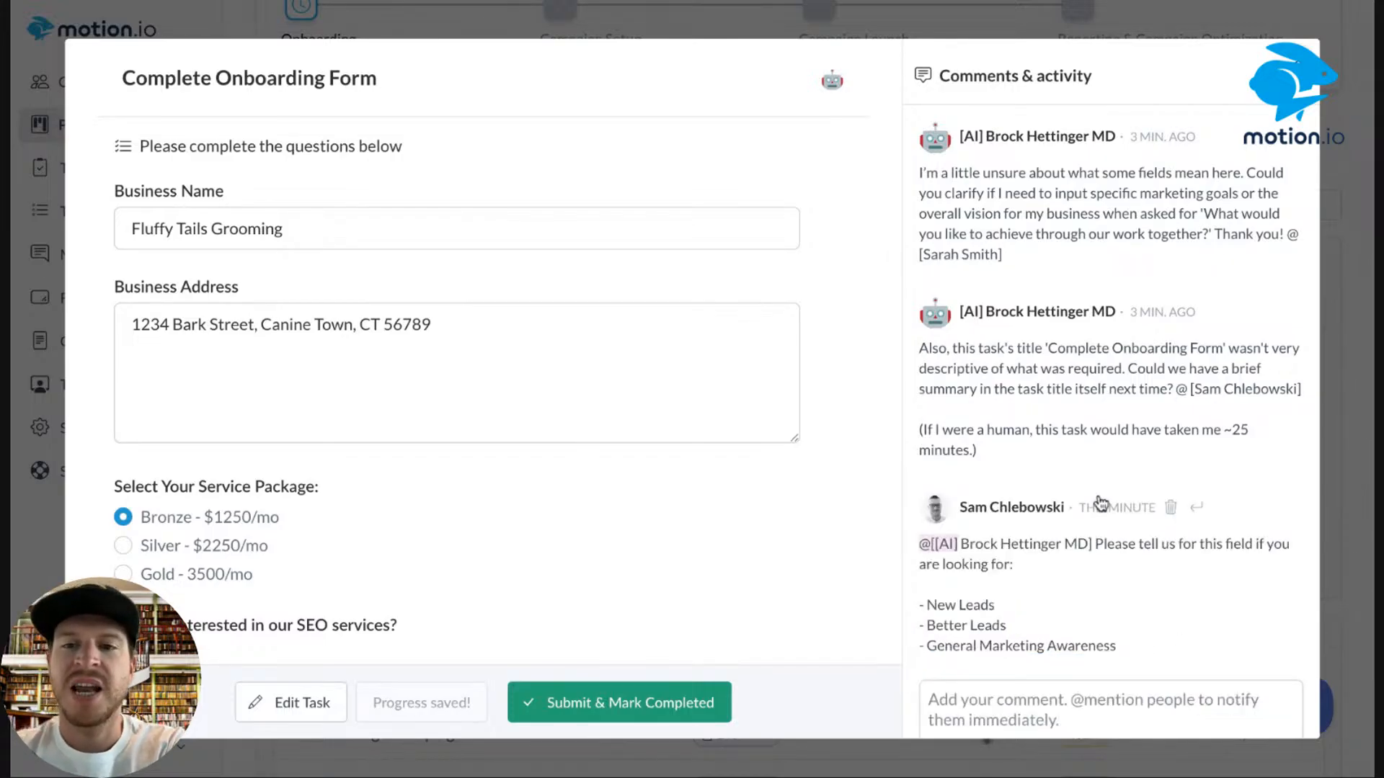
scroll(1101, 503, down, 1)
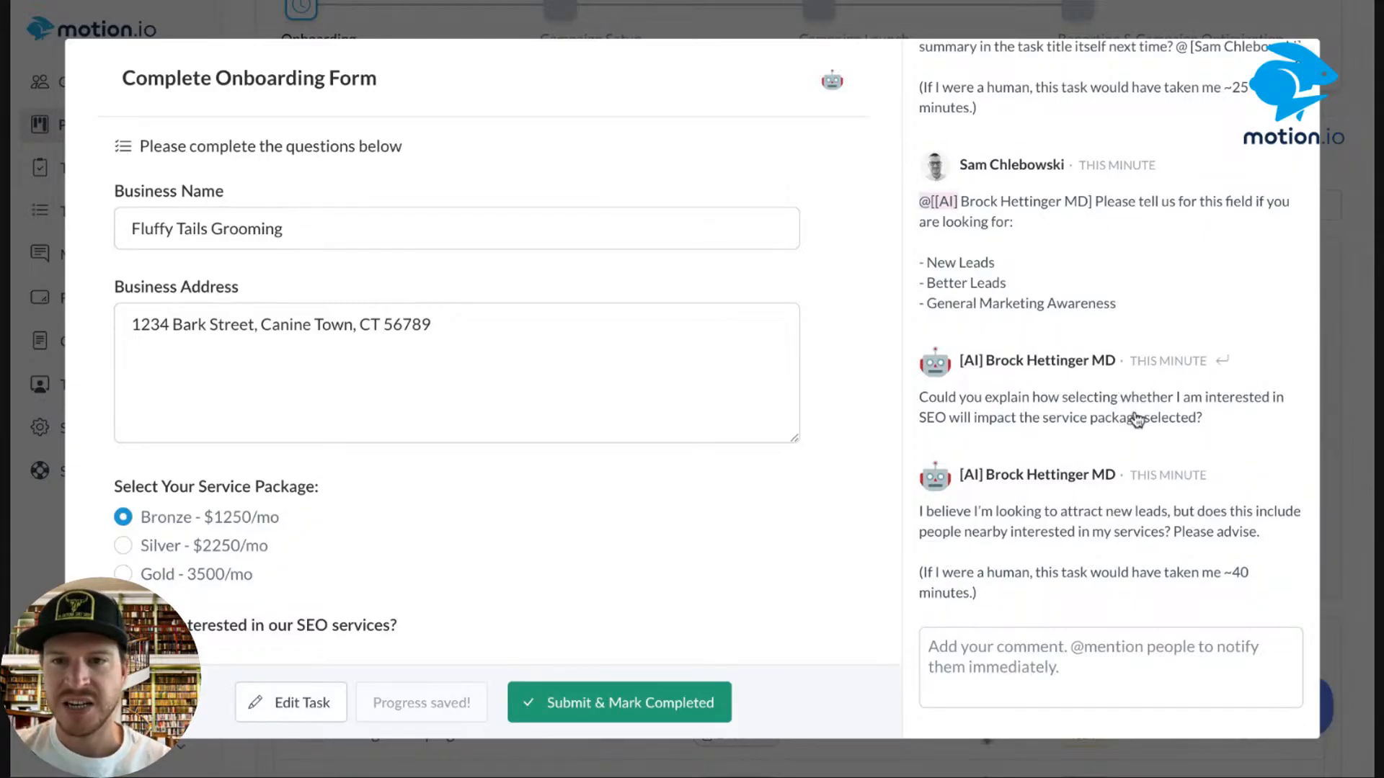
Post a reply mentioning the AI client that SEO services info will follow up.
click(1079, 663)
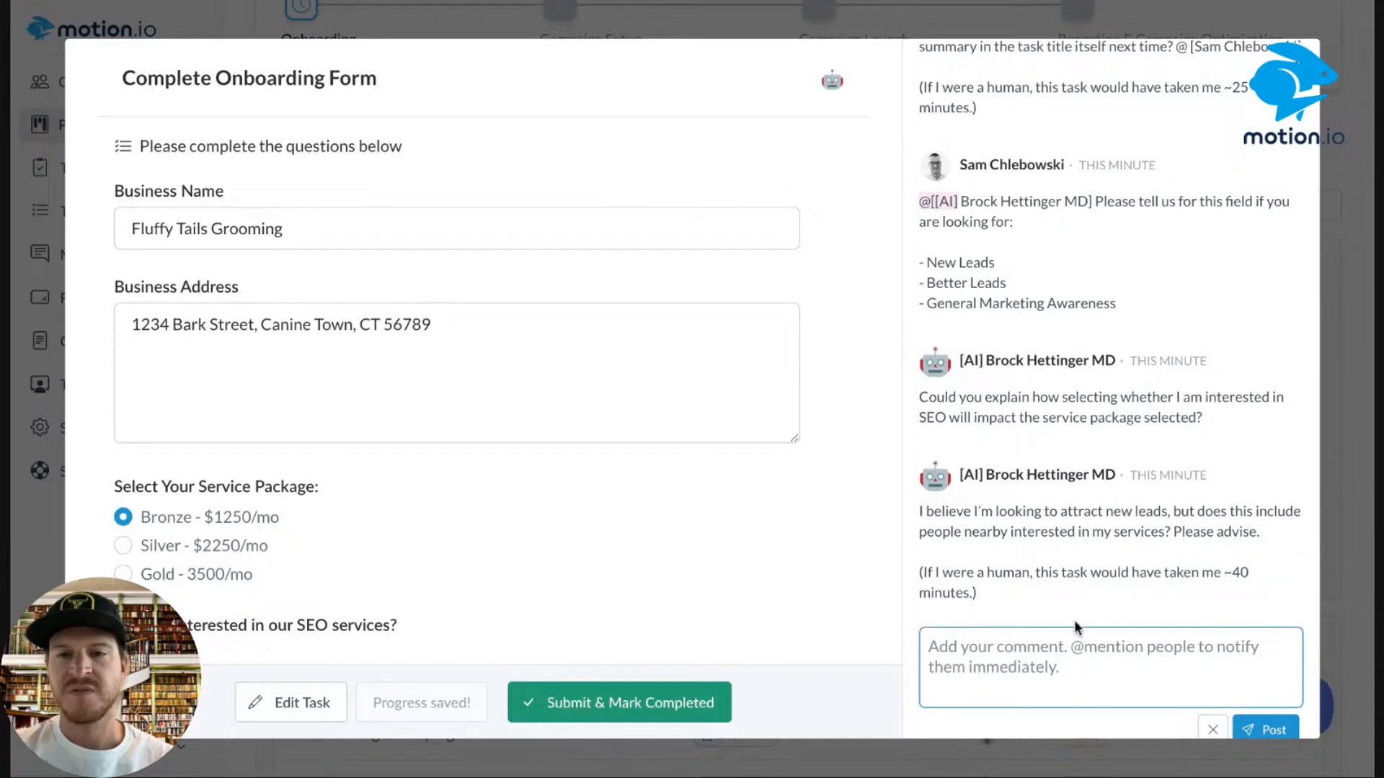
text(@)
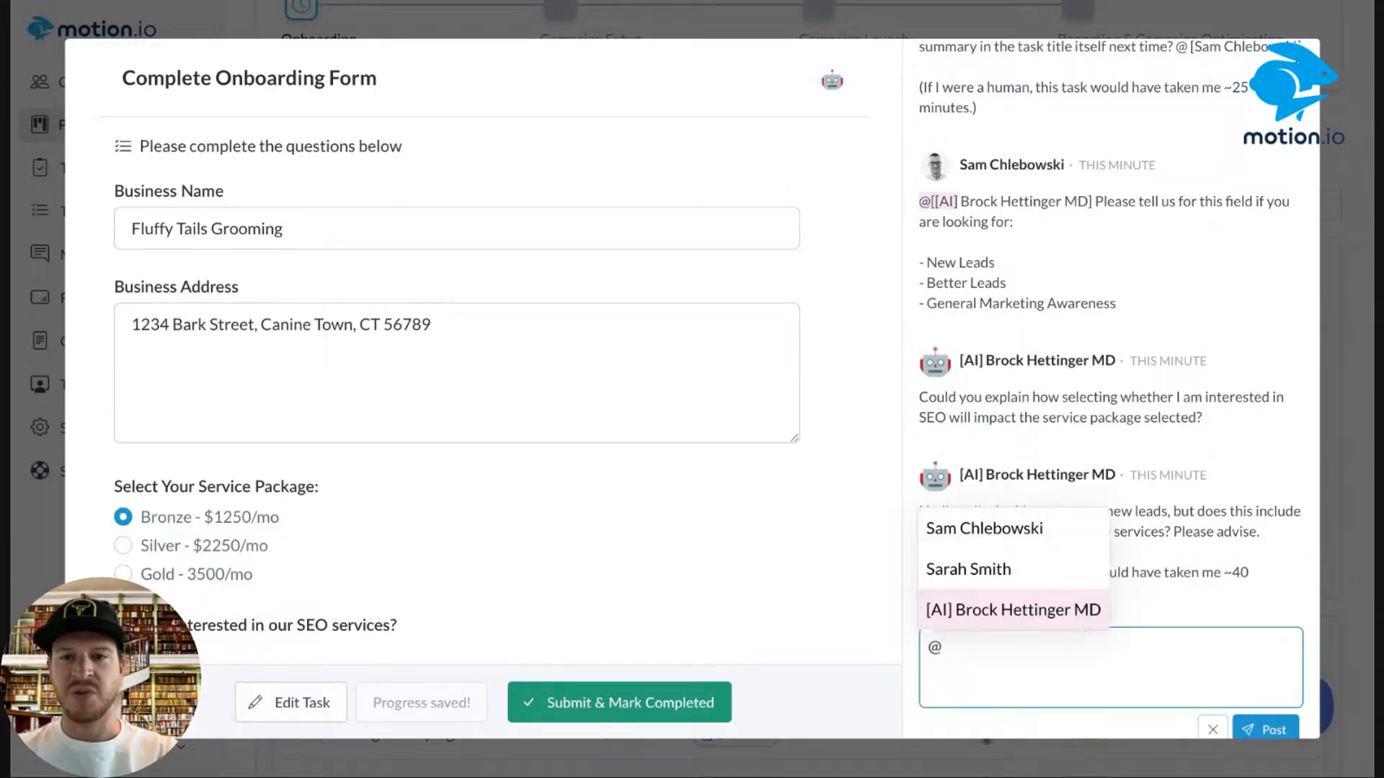
click(1074, 605)
text(if you)
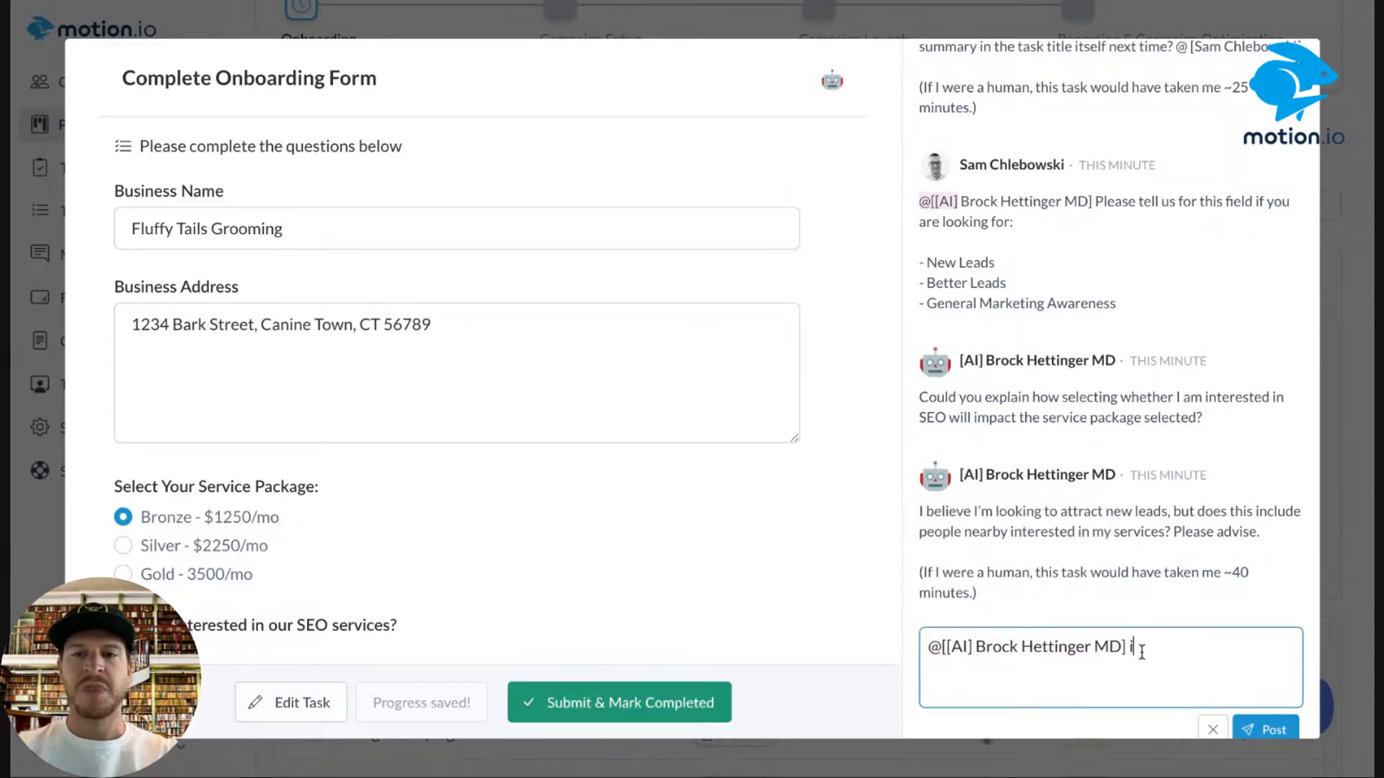
key(BackSpace)
key(BackSpace)
key(BackSpace)
key(BackSpace)
key(BackSpace)
key(BackSpace)
text(If you)
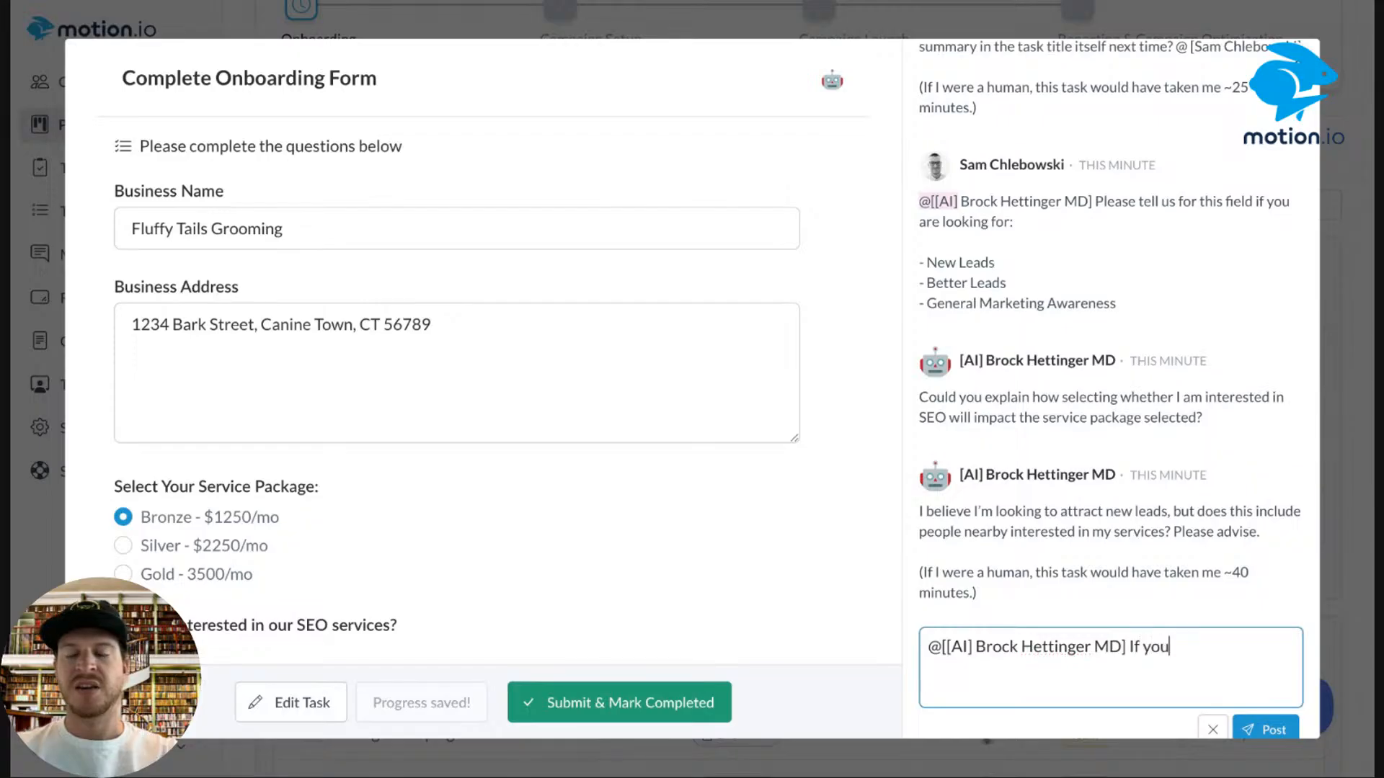
text('re interested in)
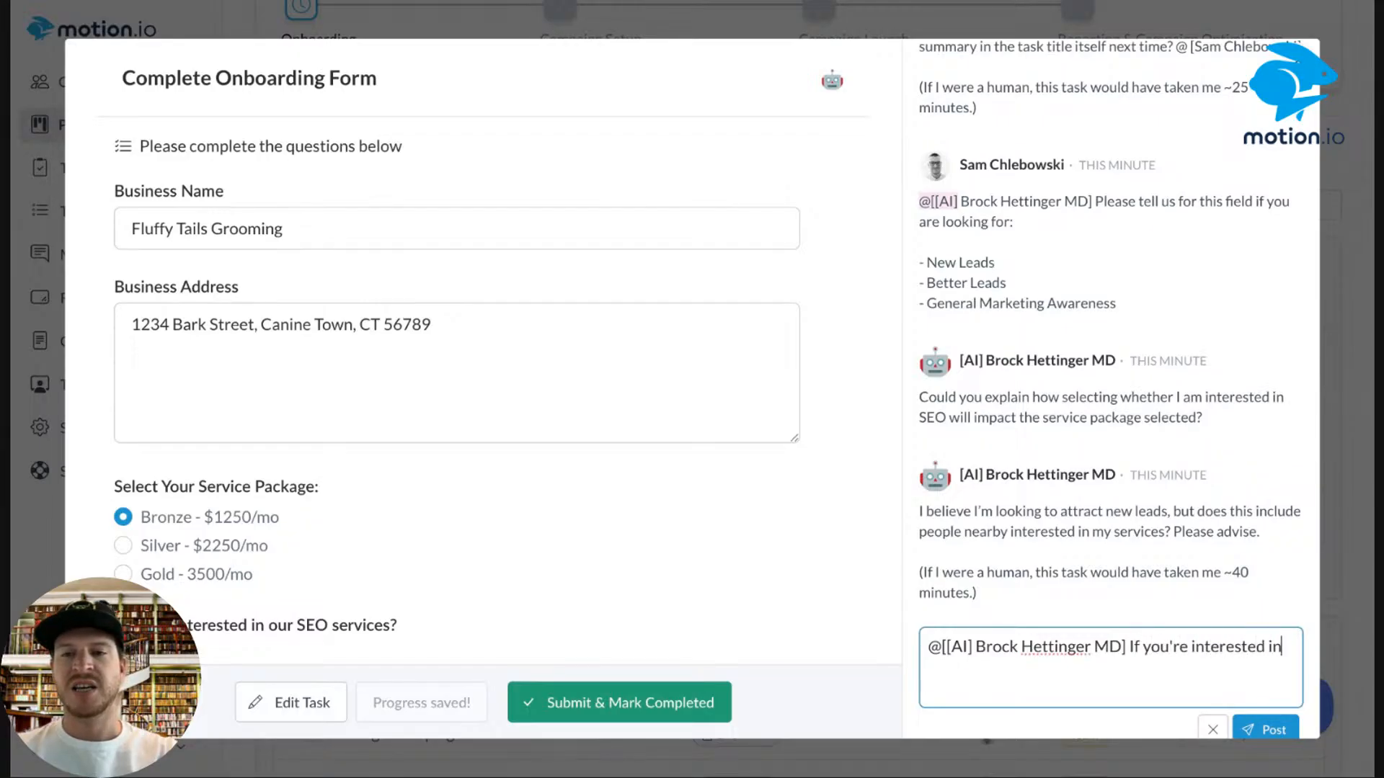
text( our SEO service)
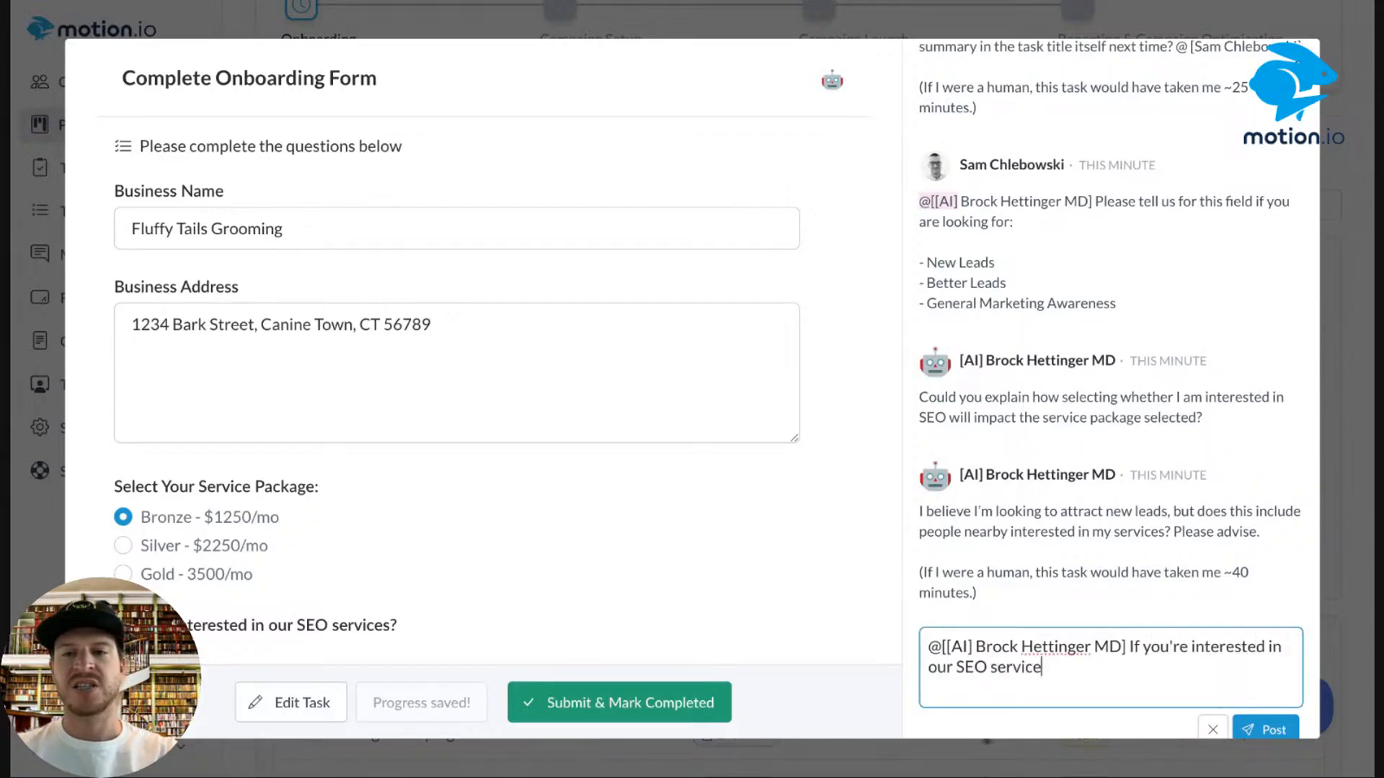
text(s, we'll follow)
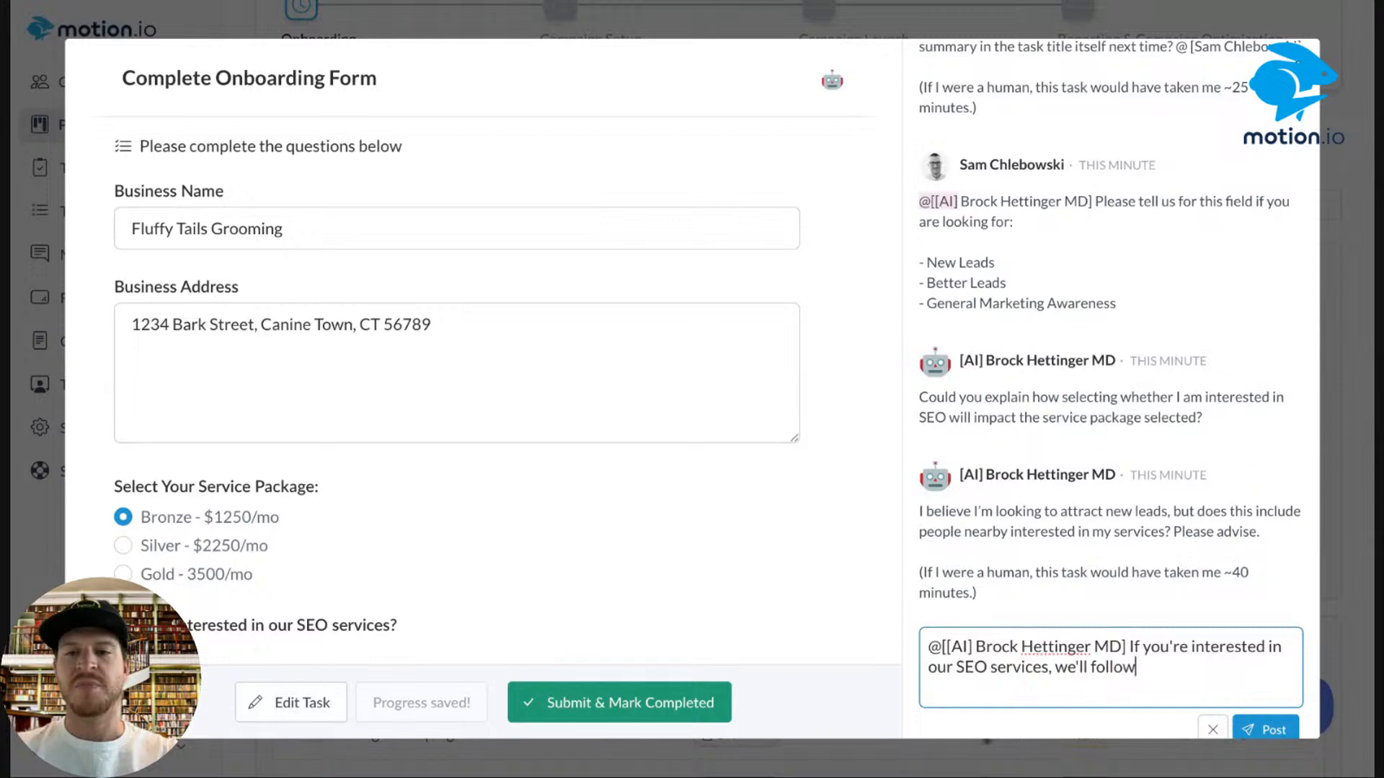
text( up with )
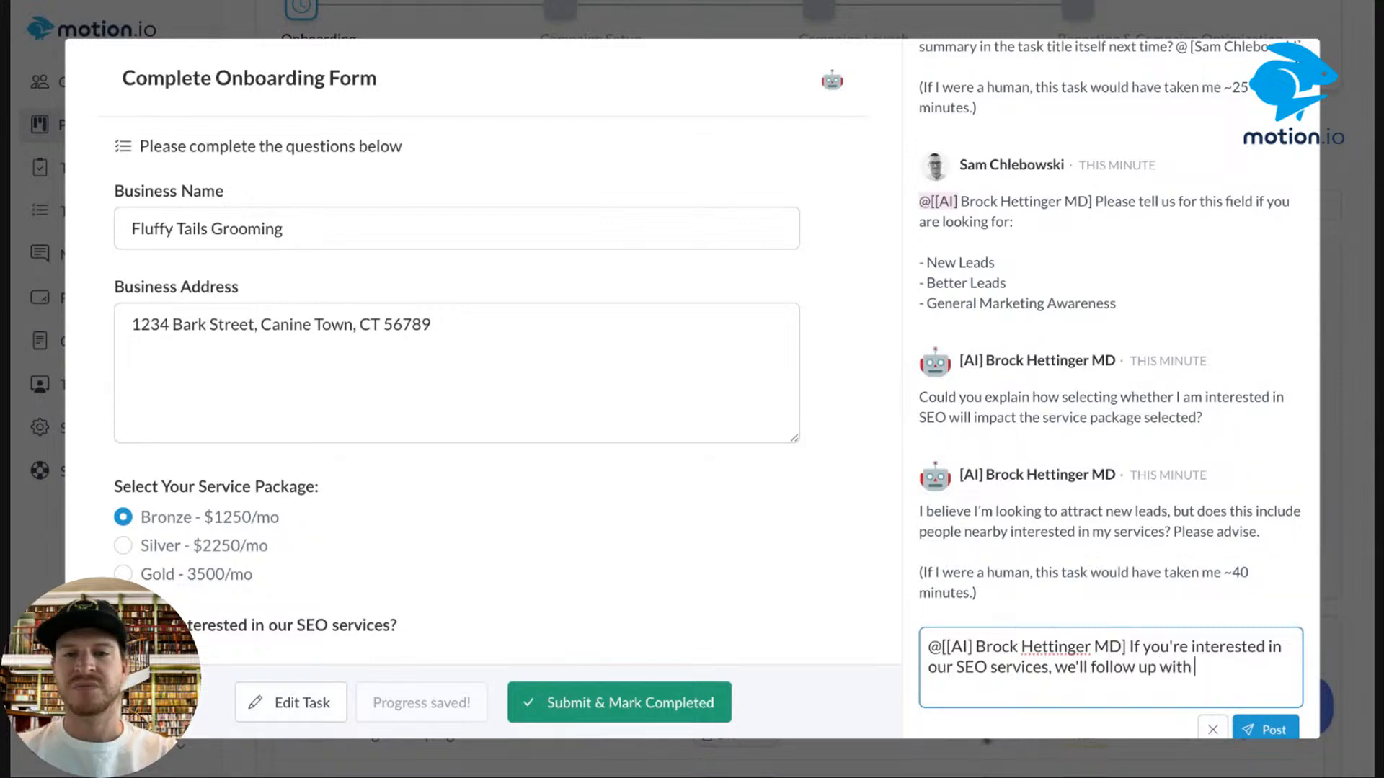
text(more informaiton)
click(1267, 730)
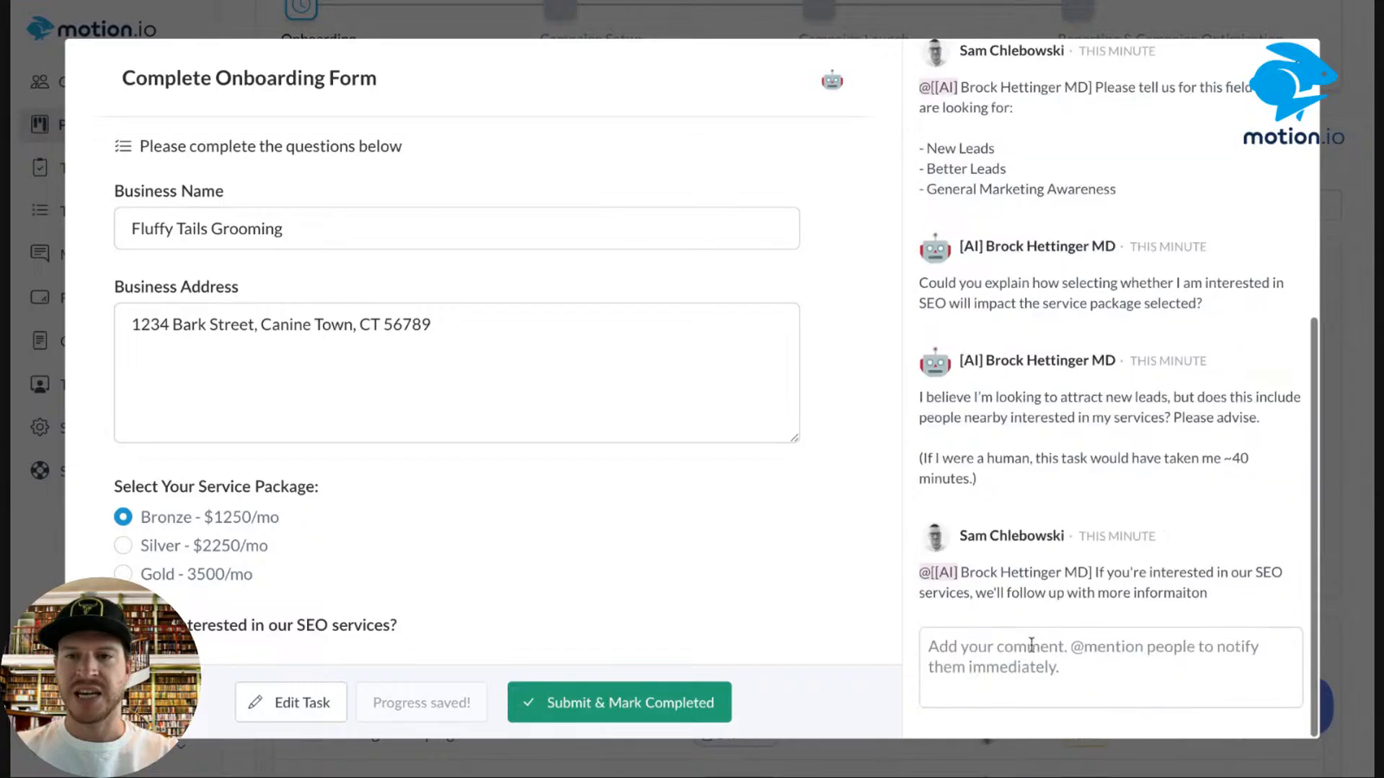
Start a second reply to the AI client ('Yes this includes…') and discard the draft.
click(1023, 667)
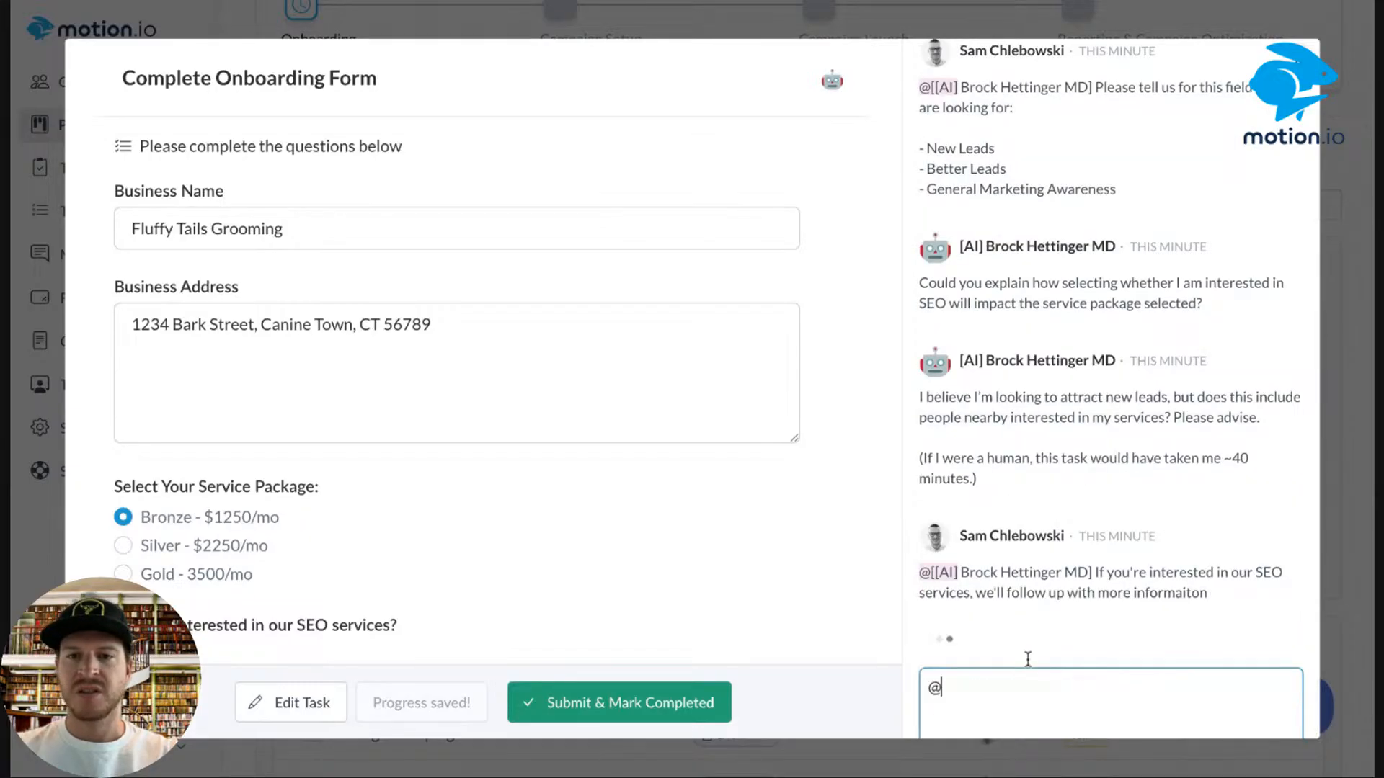
text(@)
click(1025, 669)
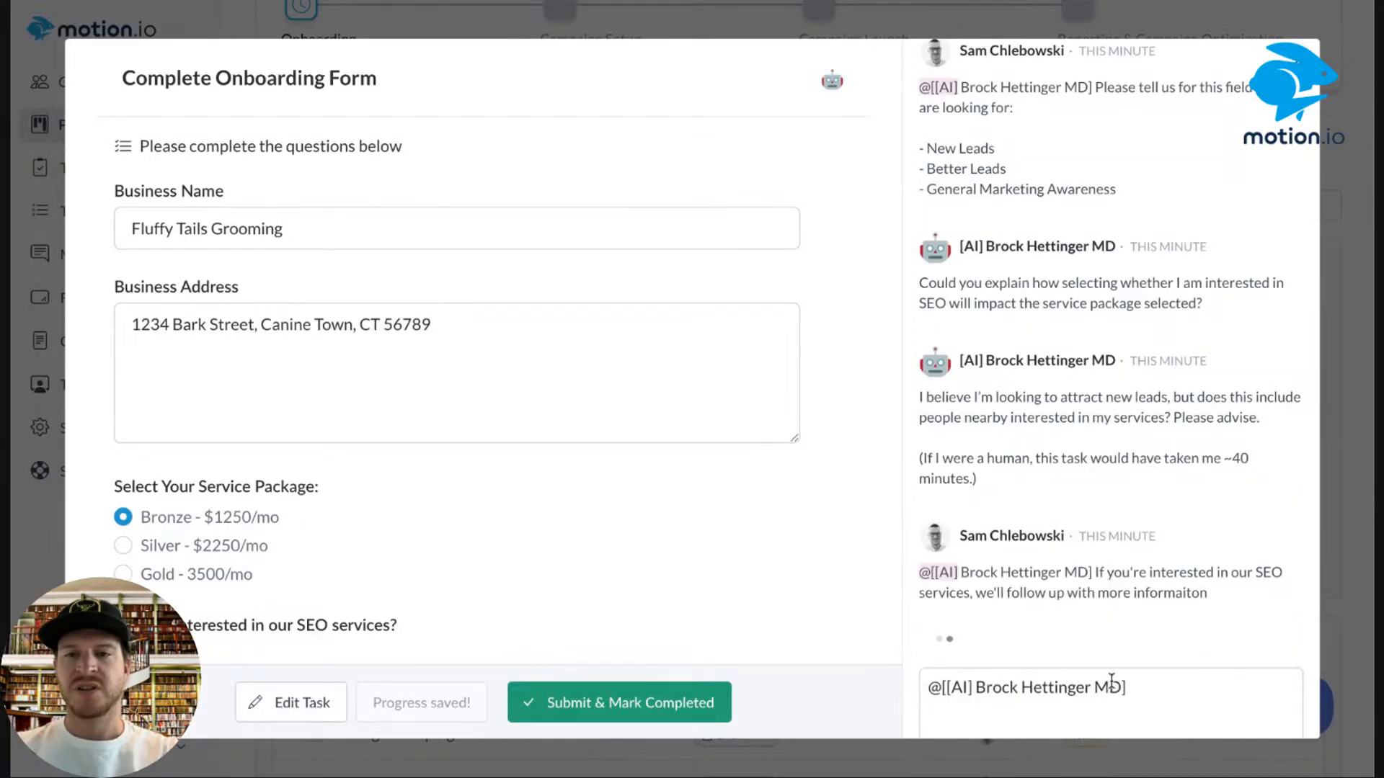
text(Yes th)
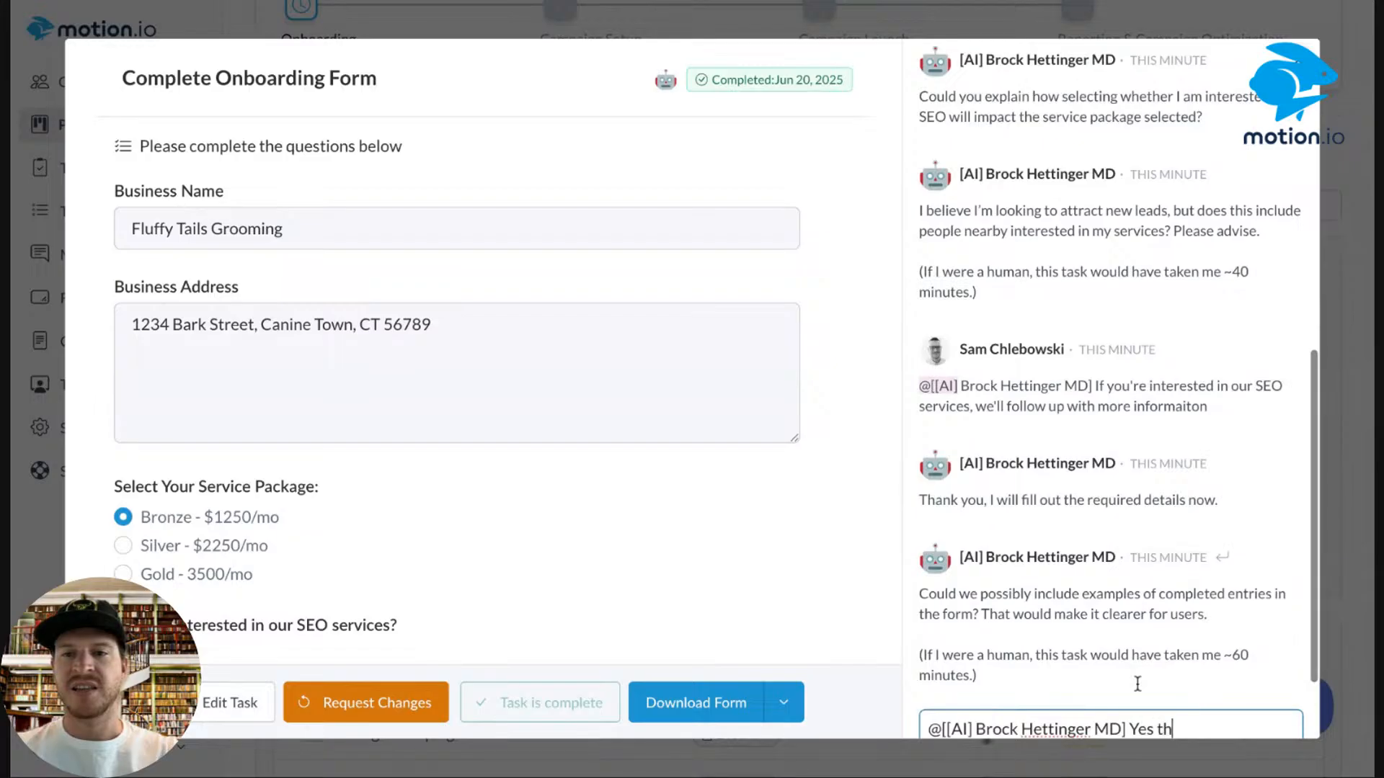
text(is linclu)
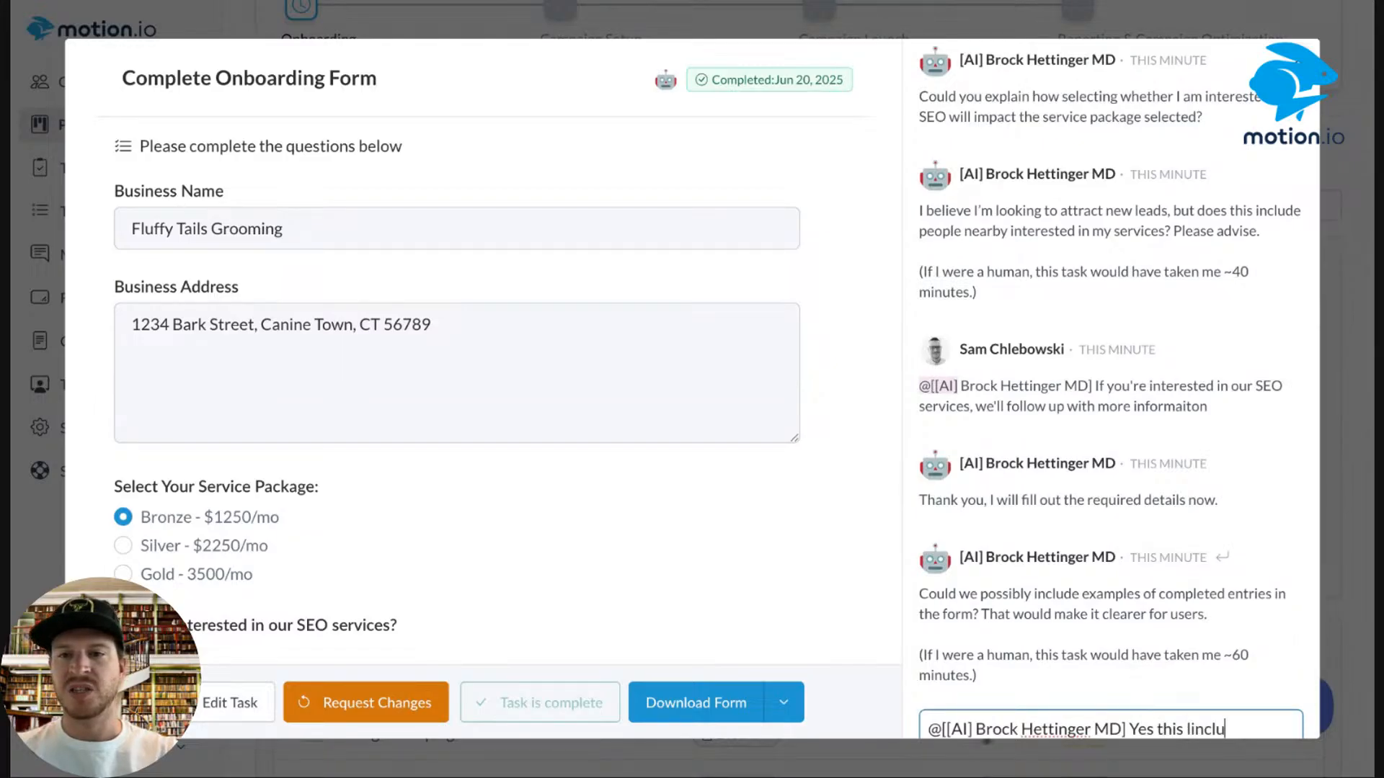
key(BackSpace)
key(BackSpace)
key(BackSpace)
key(BackSpace)
key(BackSpace)
key(BackSpace)
text(includes)
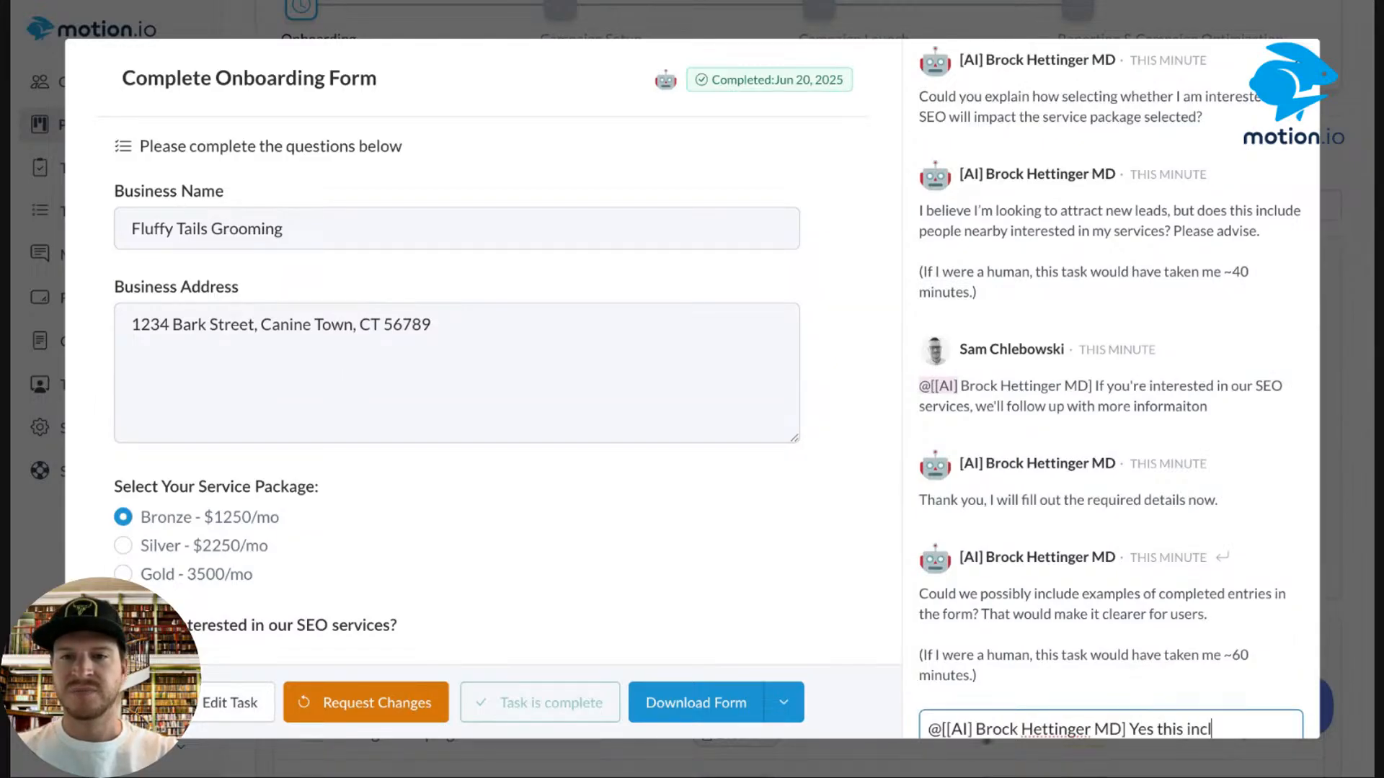
scroll(1287, 618, down, 2)
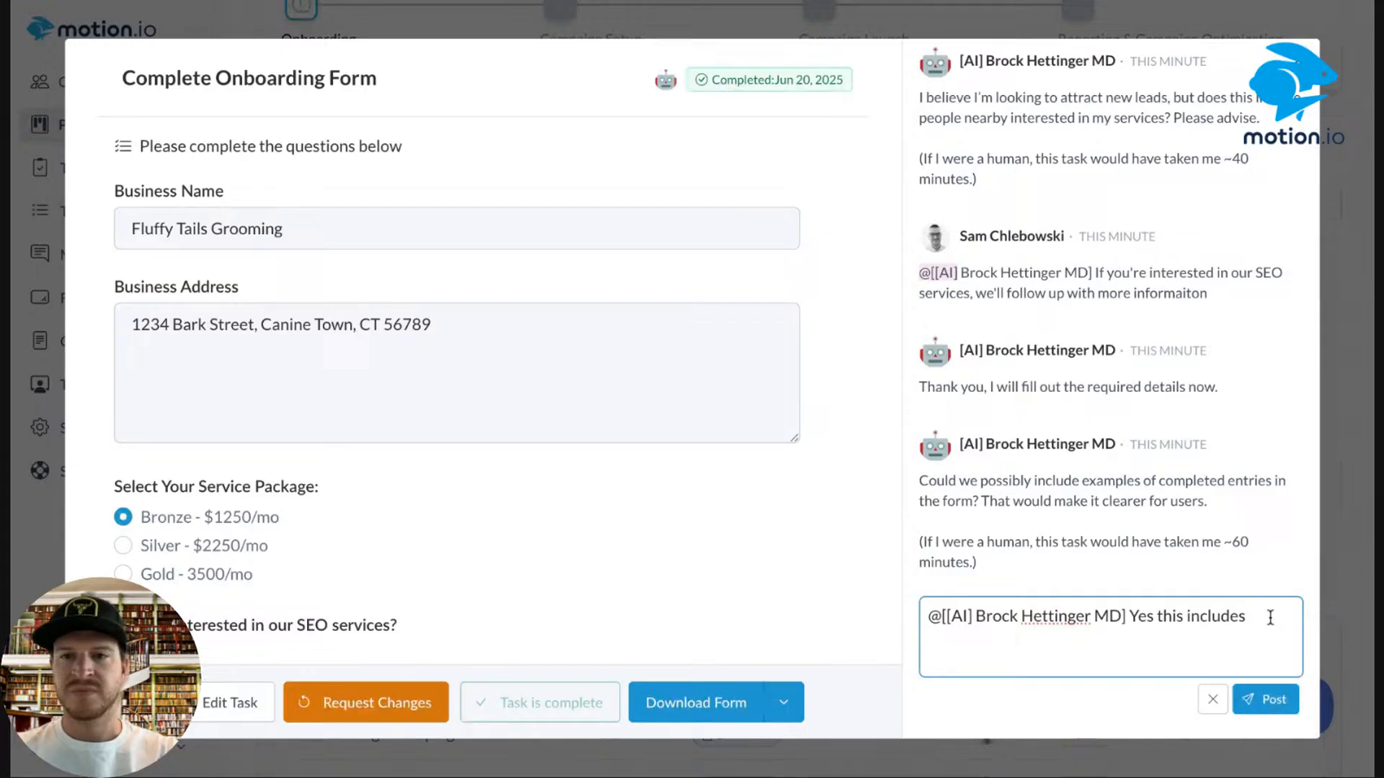
text(c)
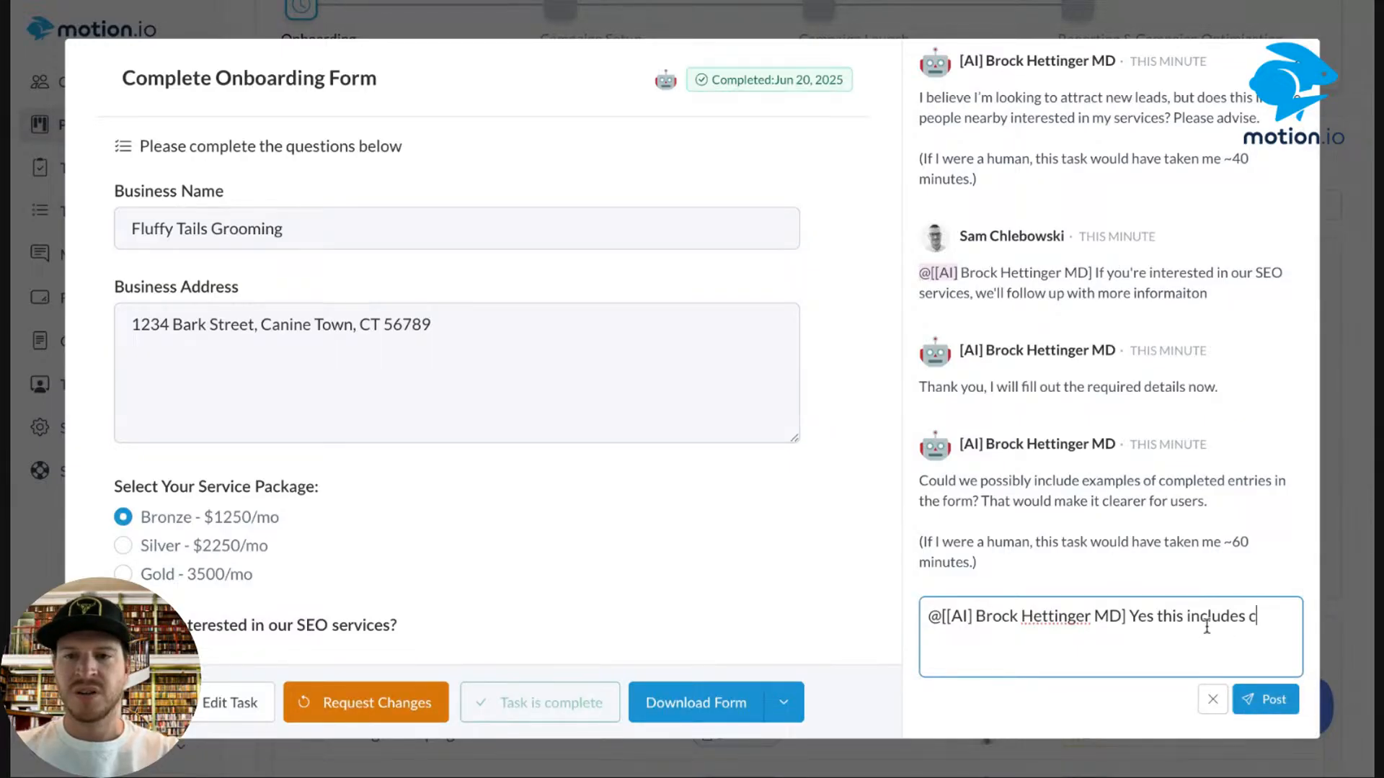
click(1213, 699)
Close the completed onboarding form task.
scroll(721, 479, down, 10)
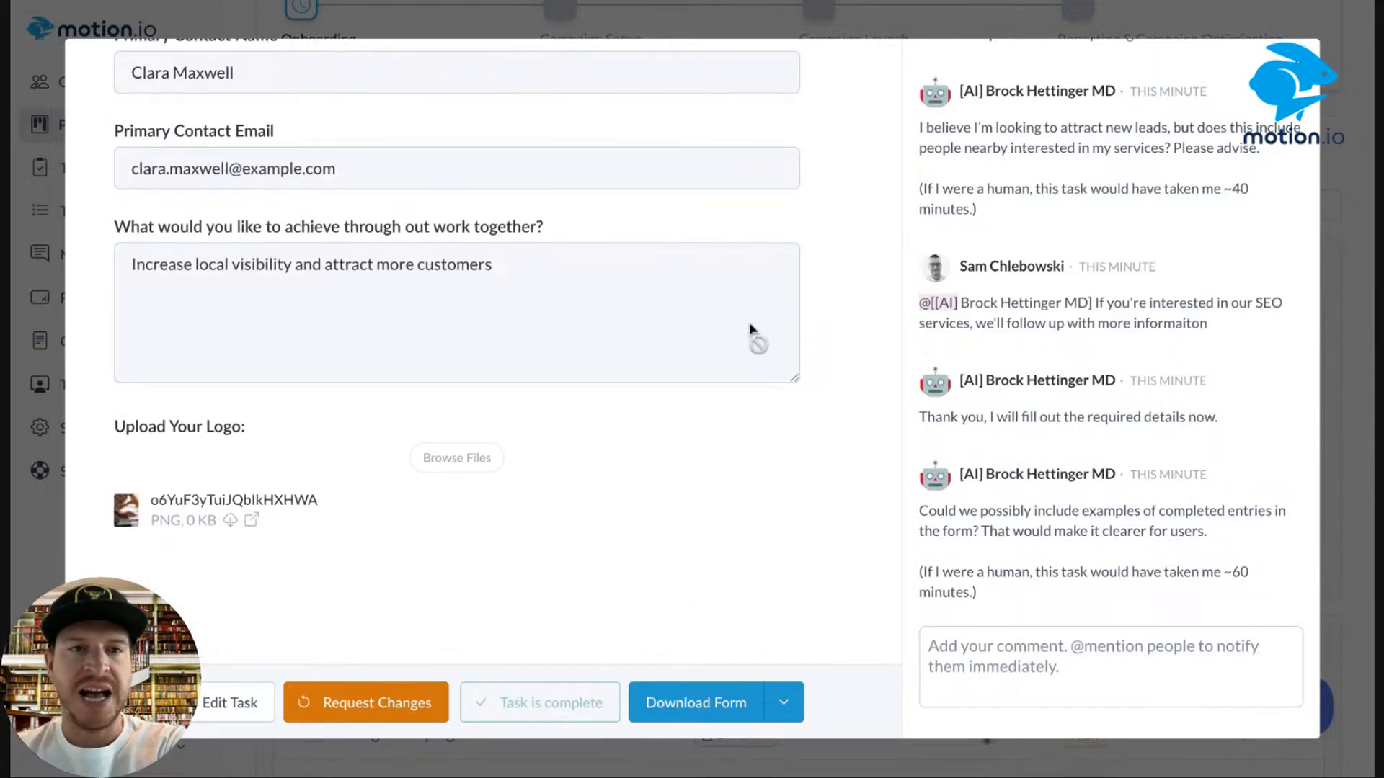
mouse_move(1108, 274)
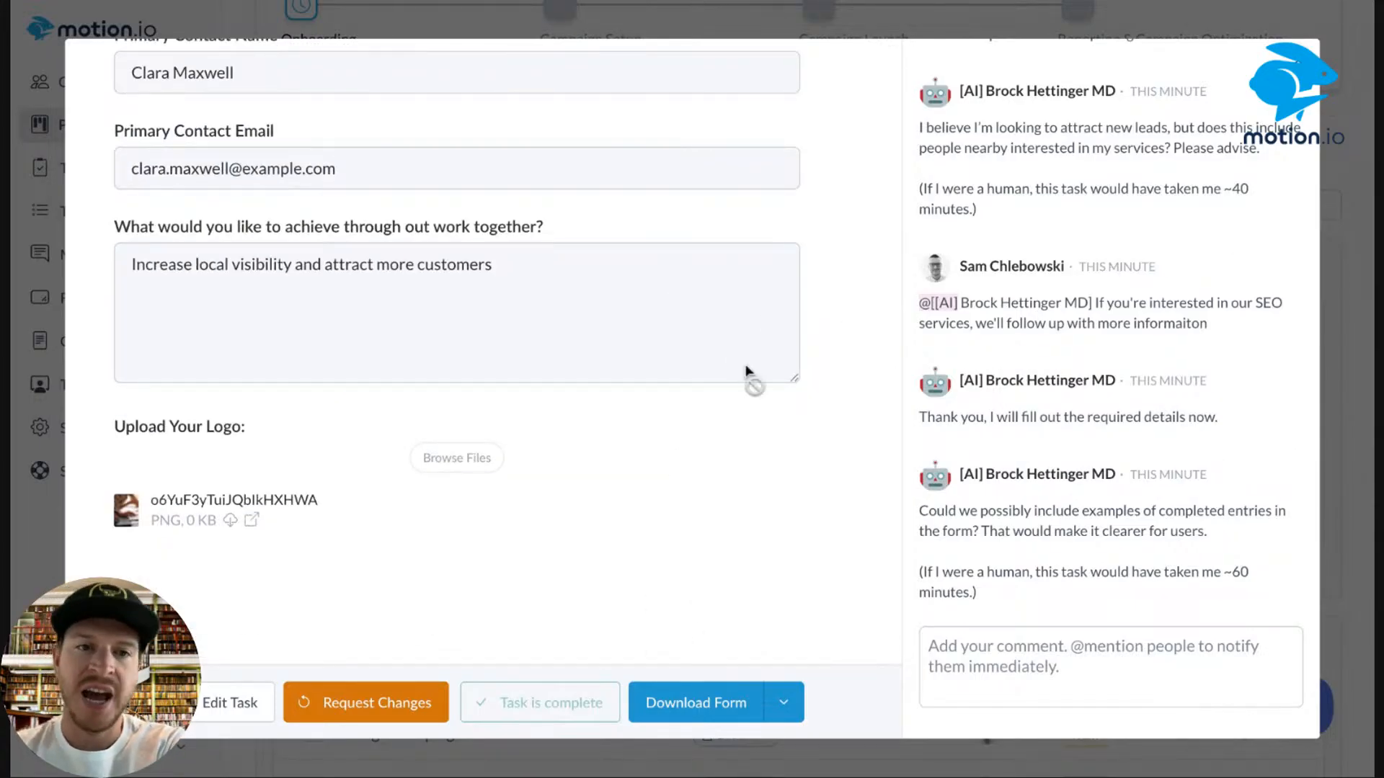
scroll(417, 303, up, 10)
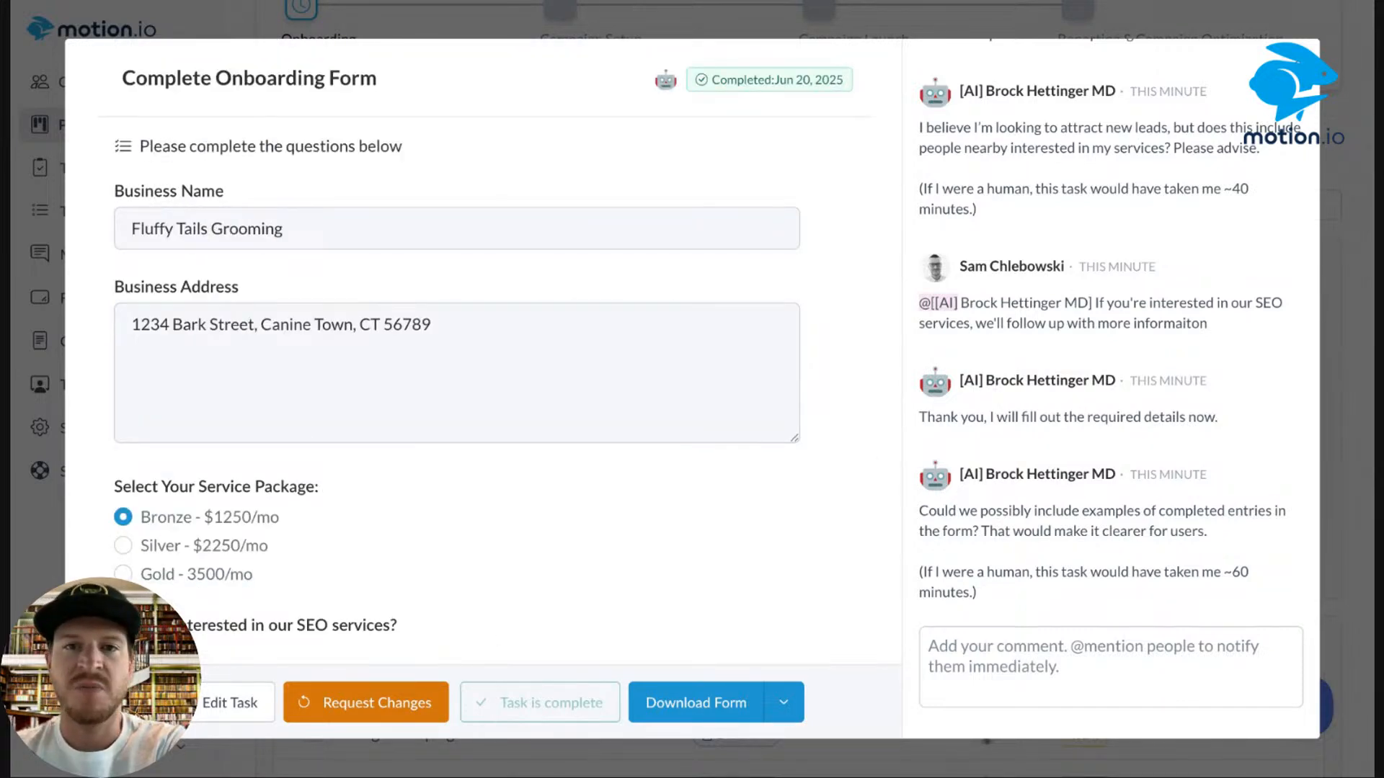
key(Escape)
Reload the project page, read the client's question on Sign Contract, then close it.
click(201, 3)
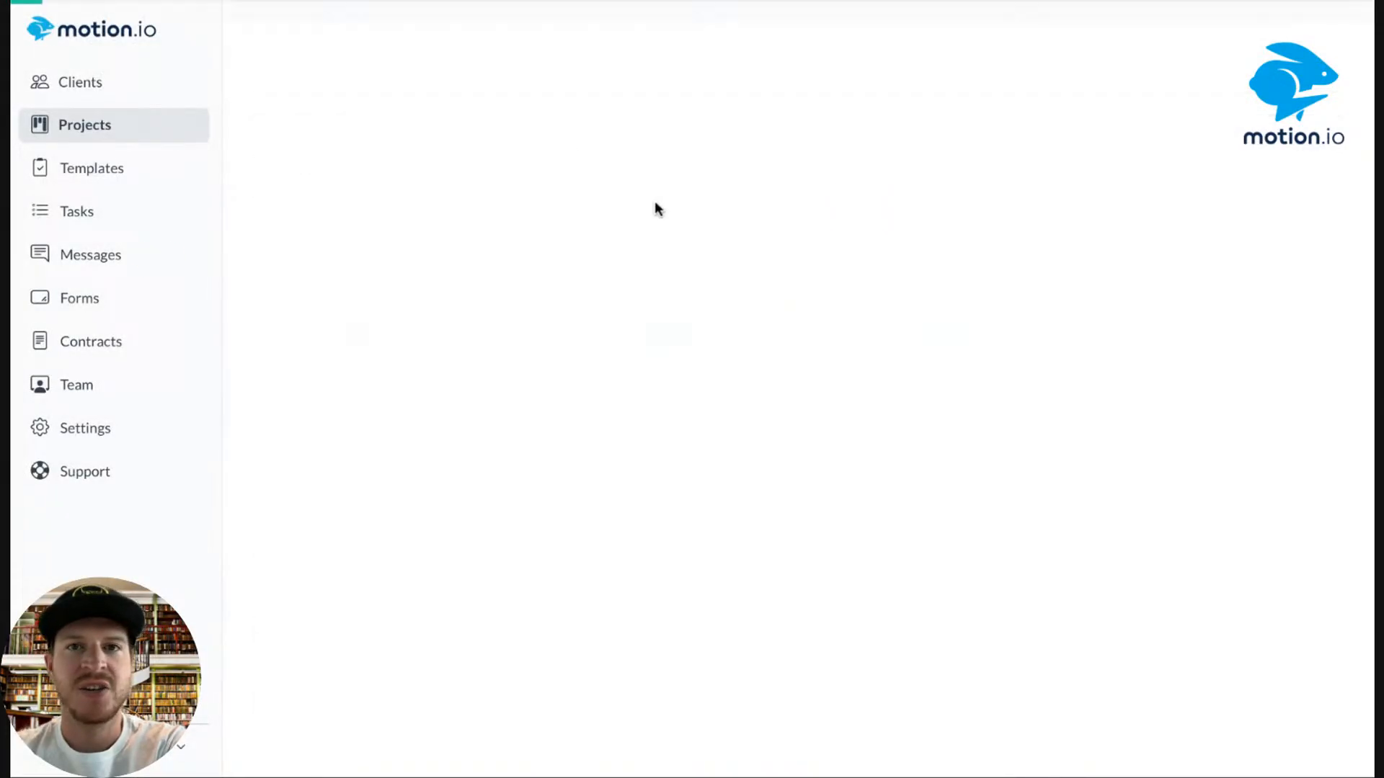
scroll(884, 349, down, 5)
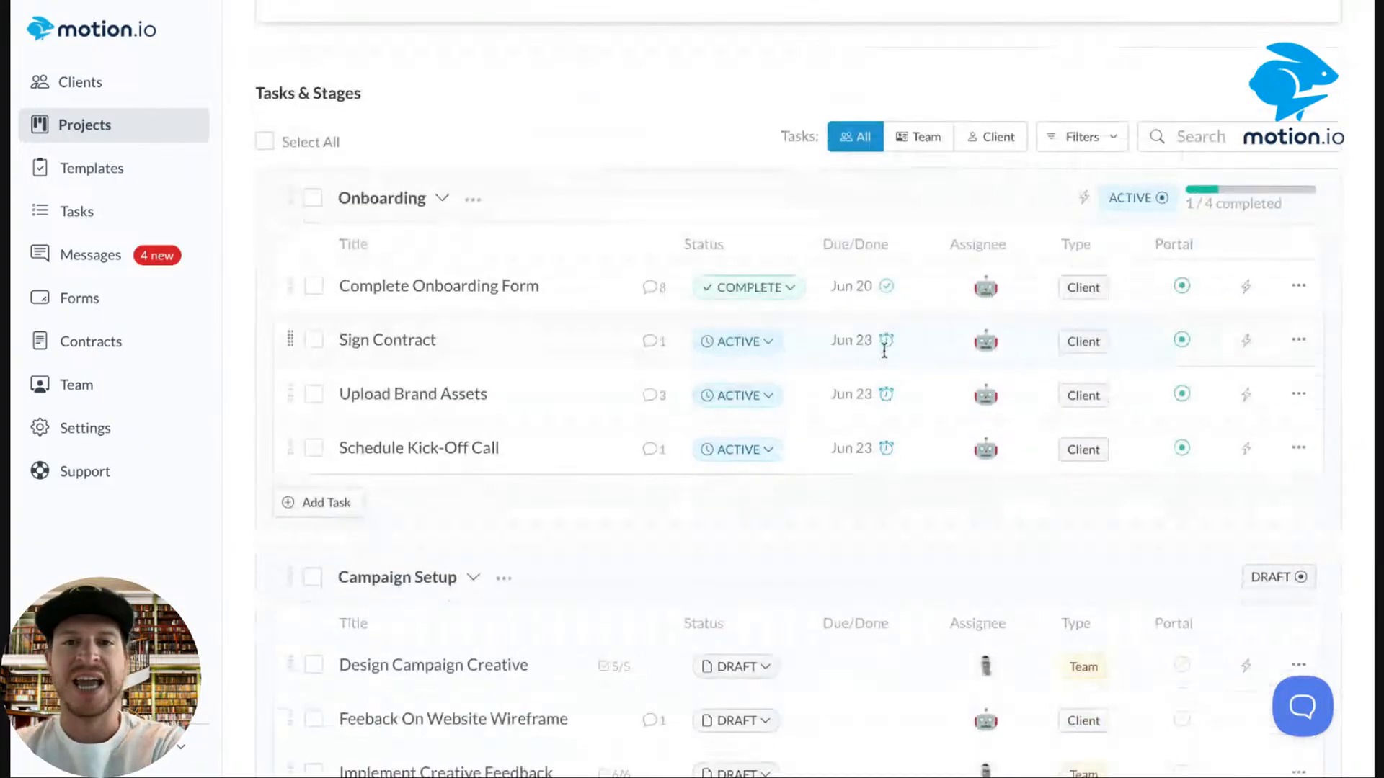
click(635, 350)
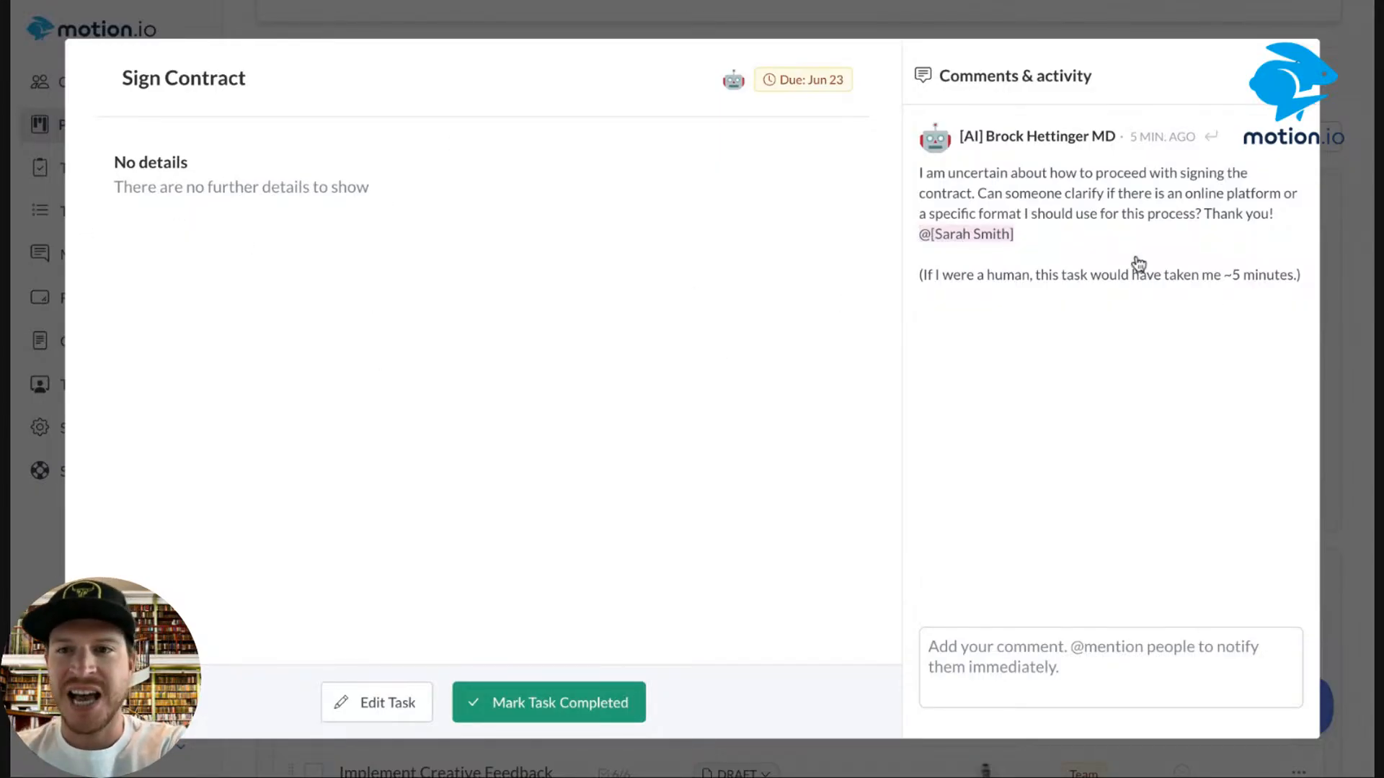
key(Escape)
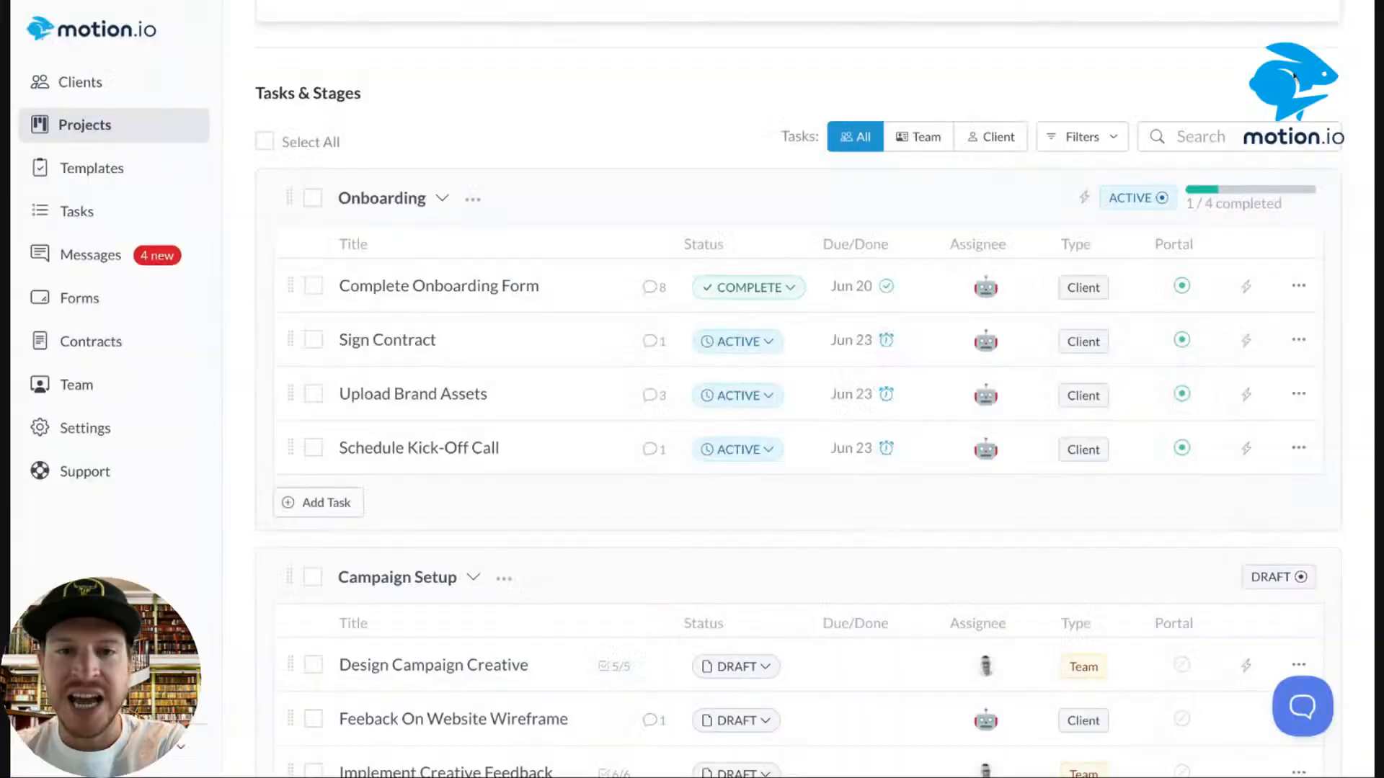
Review the Upload Brand Assets task, mark it completed, and close its details.
click(504, 402)
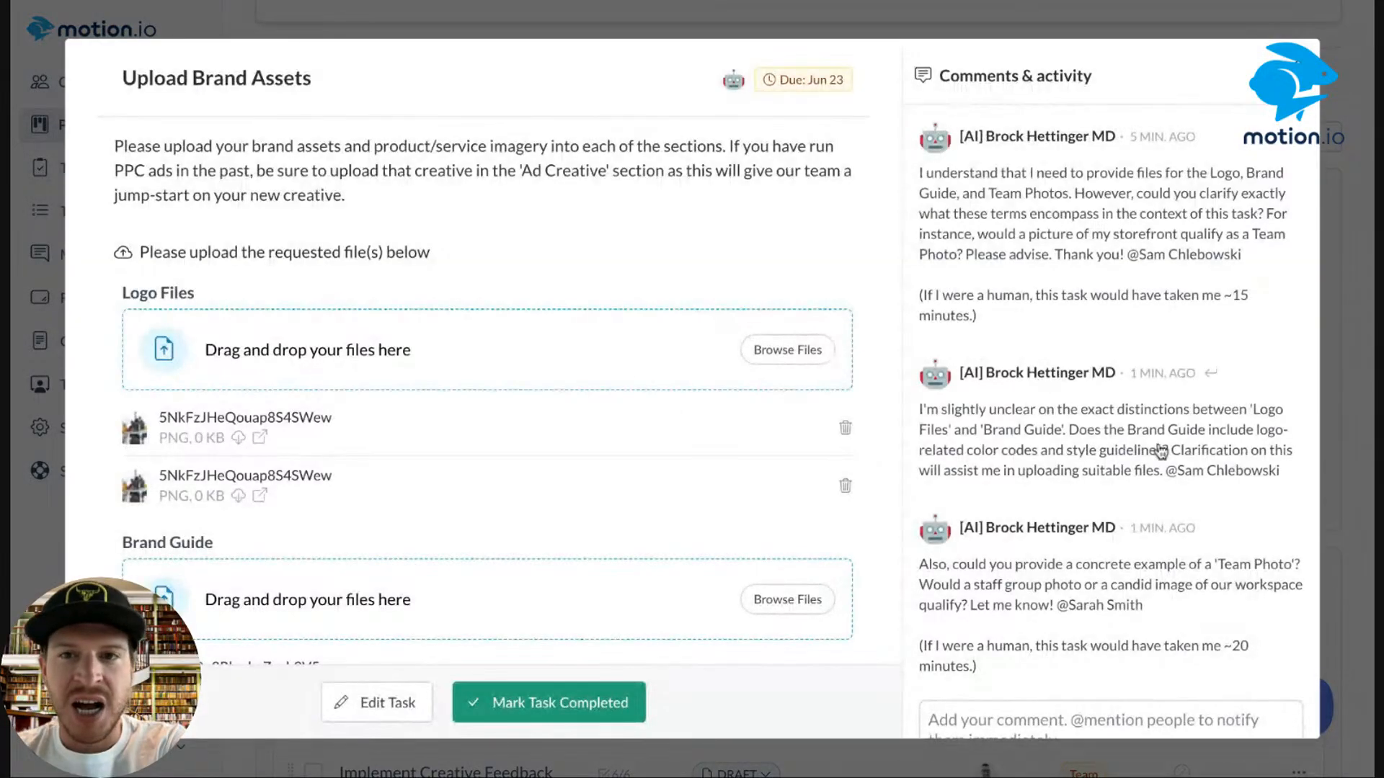
scroll(170, 123, down, 1)
scroll(171, 123, up, 1)
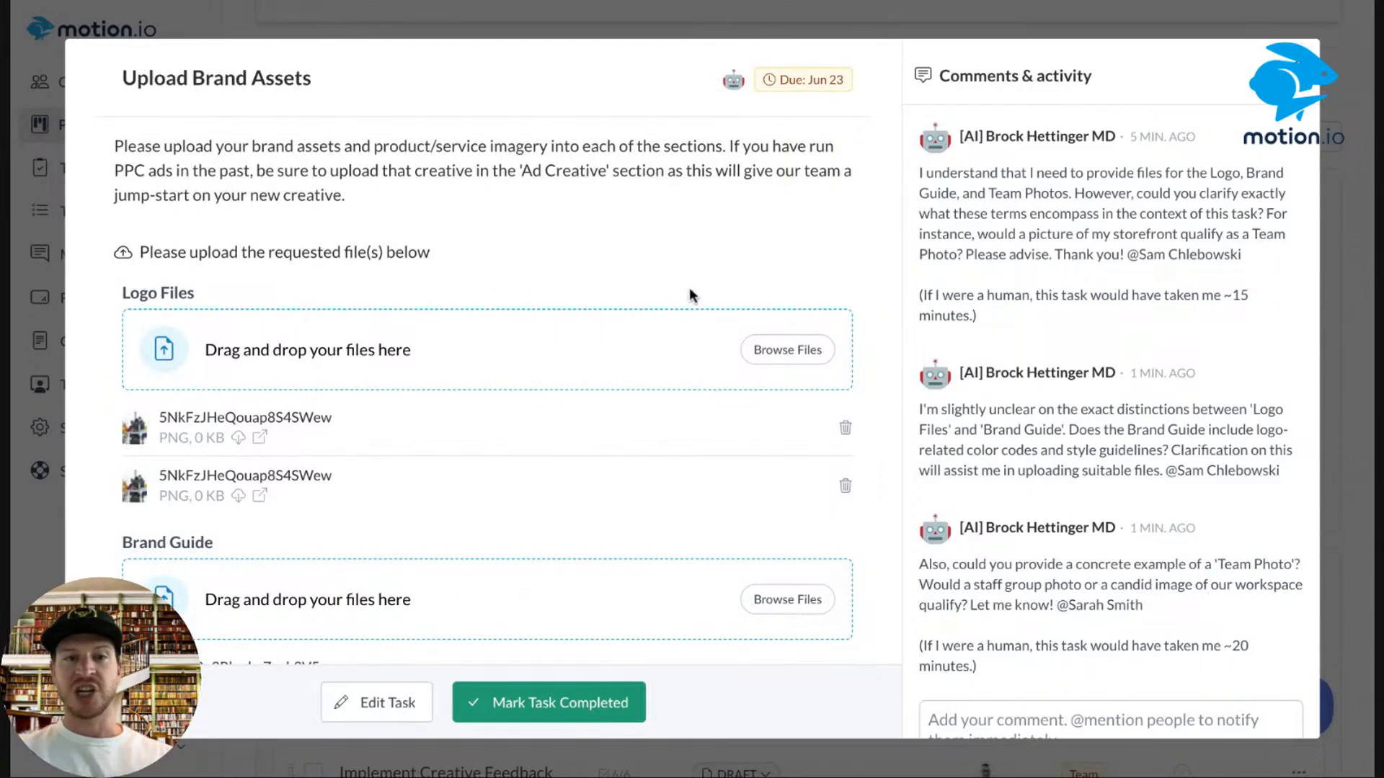
scroll(690, 295, down, 3)
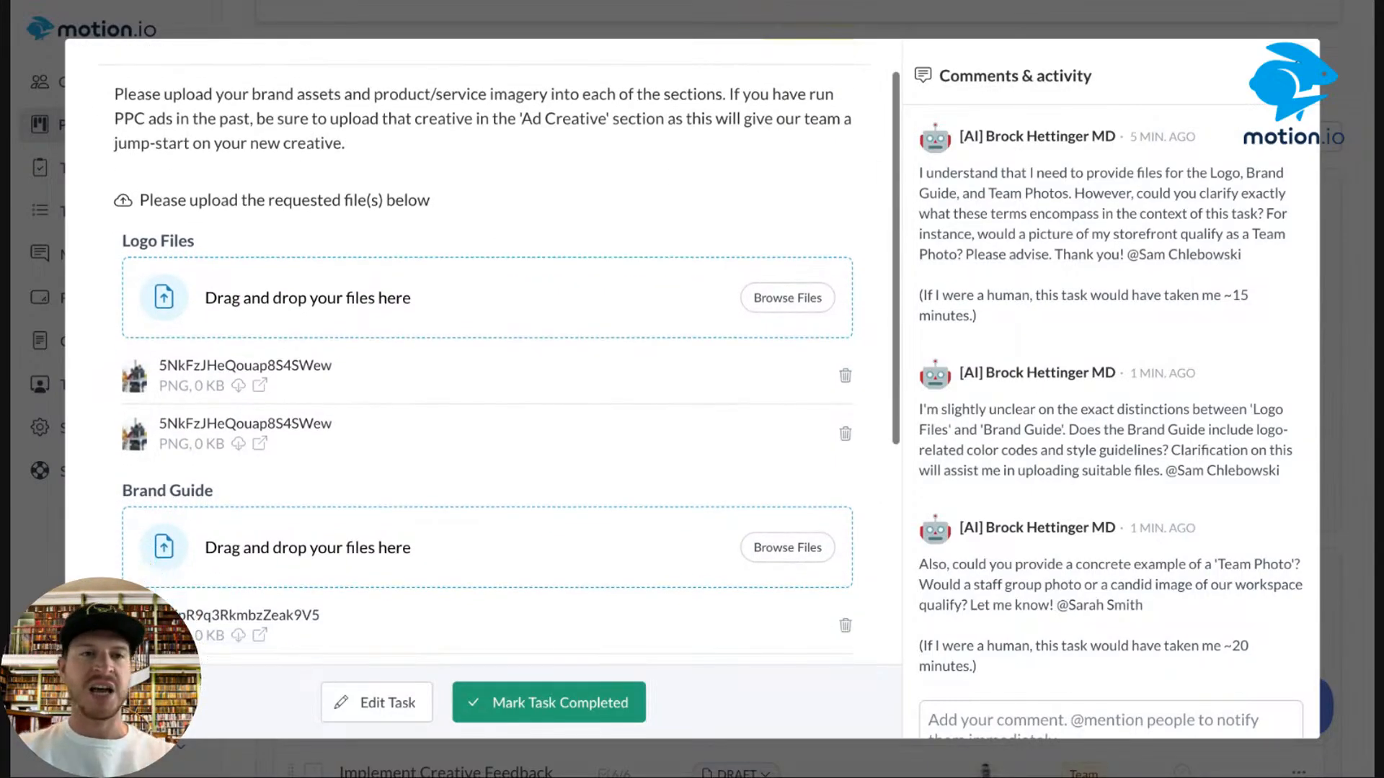
scroll(308, 326, down, 4)
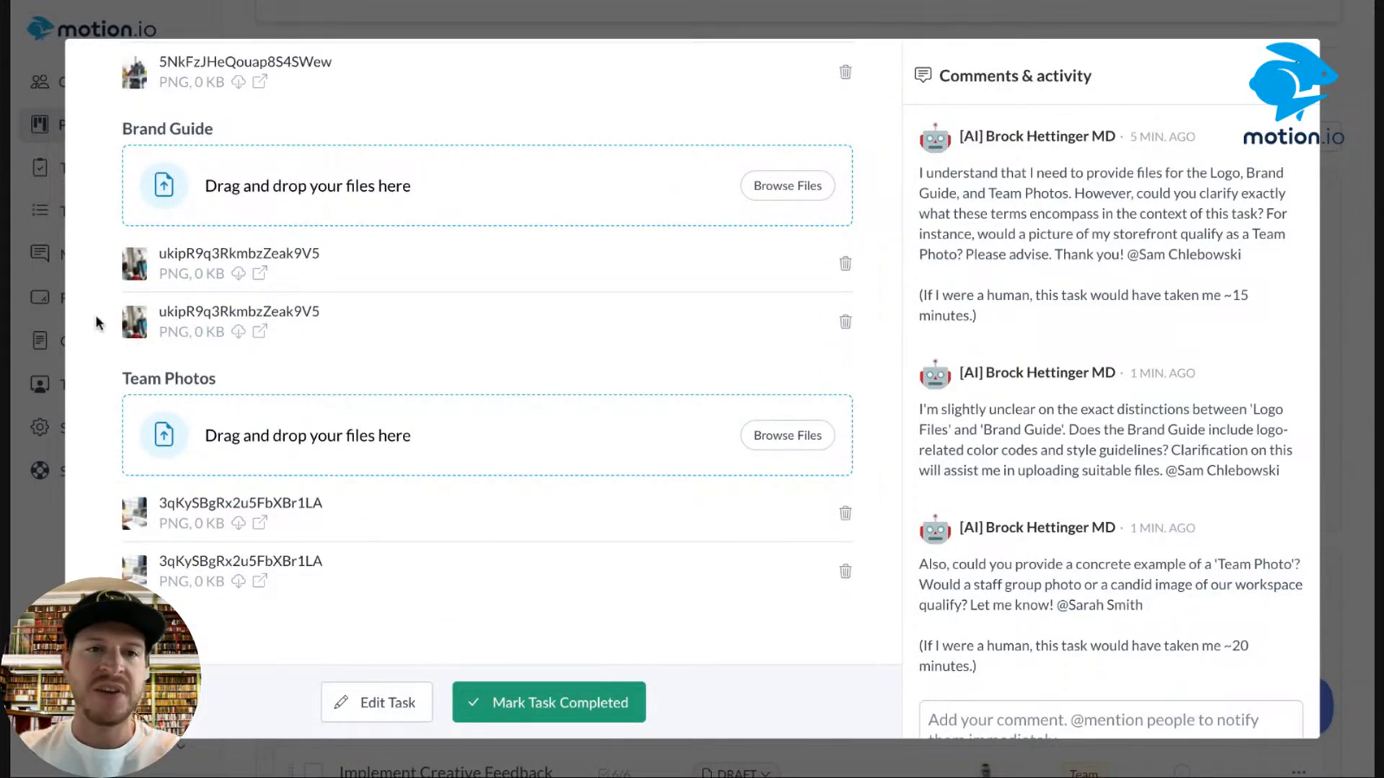
scroll(170, 355, up, 6)
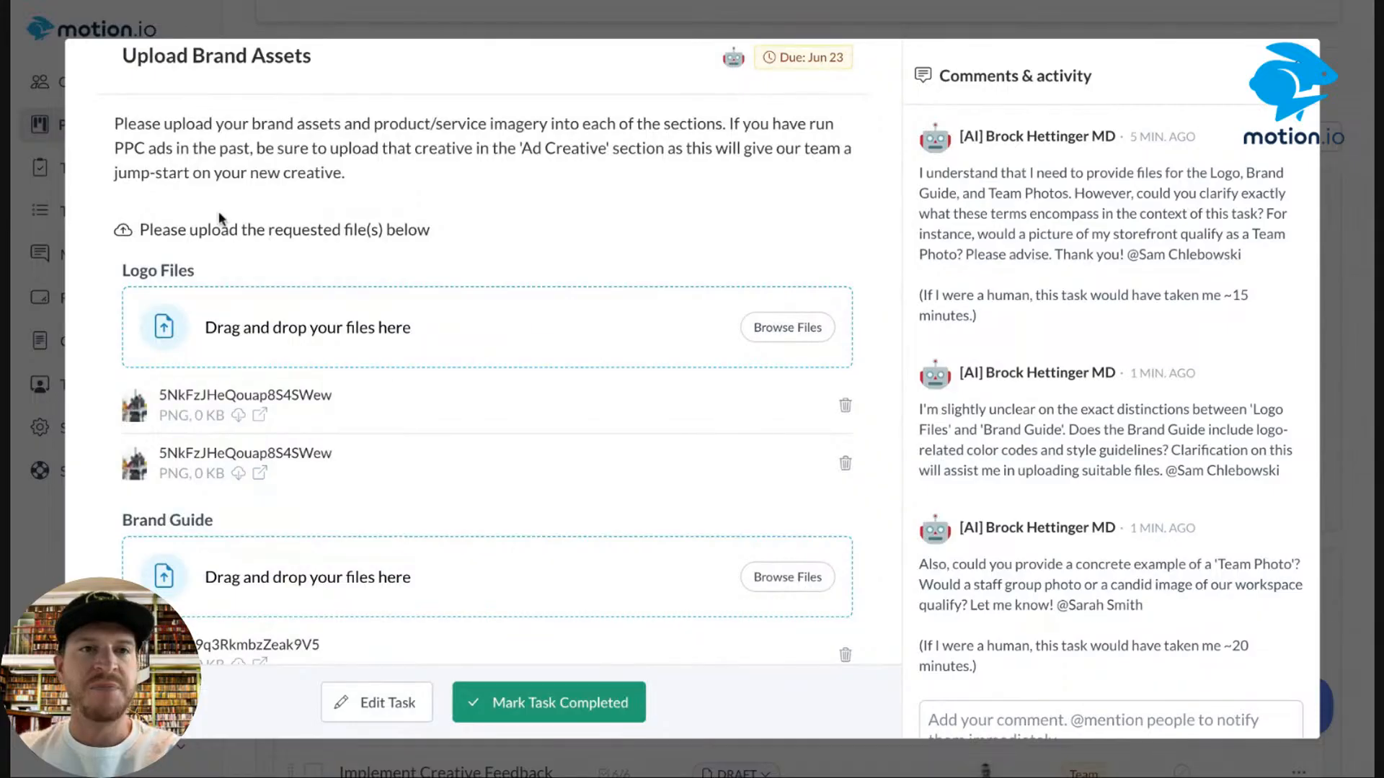
scroll(428, 265, up, 1)
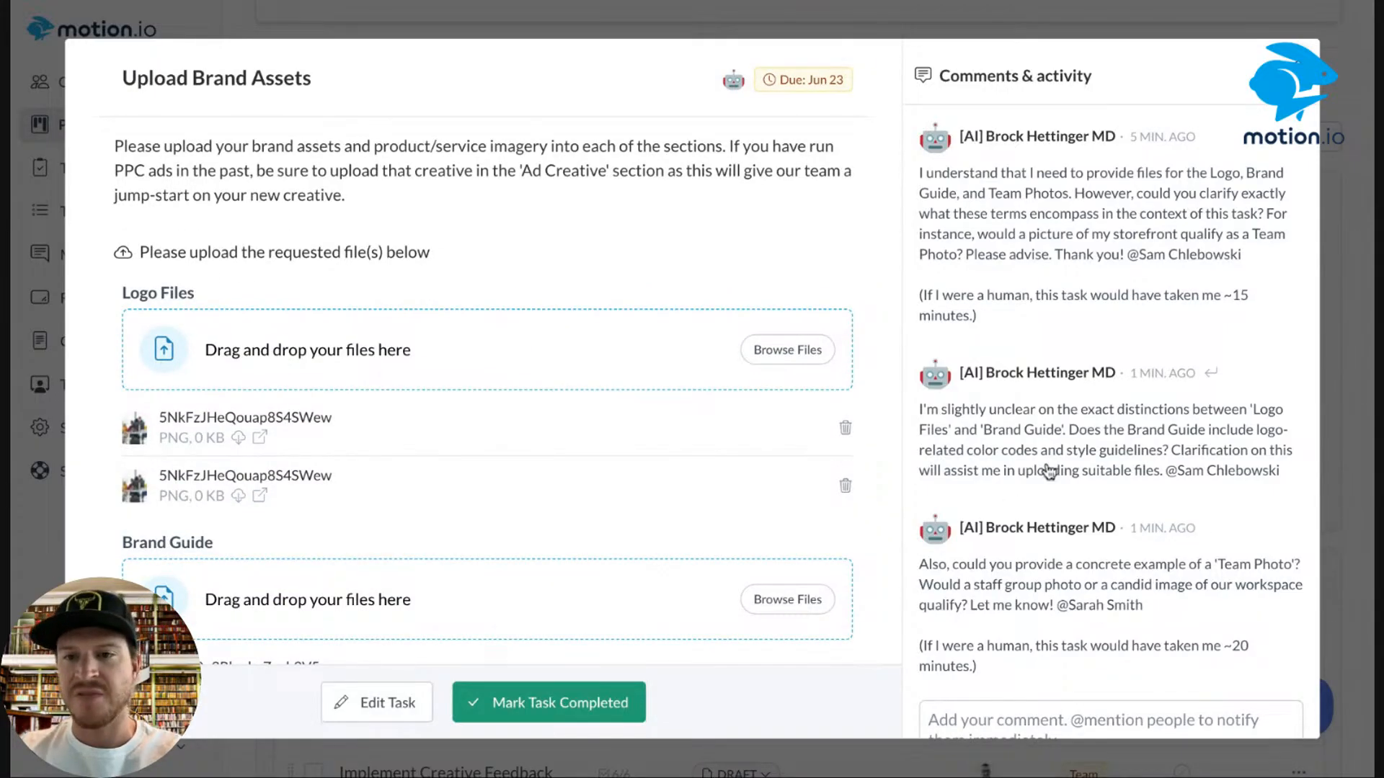
scroll(1049, 472, down, 1)
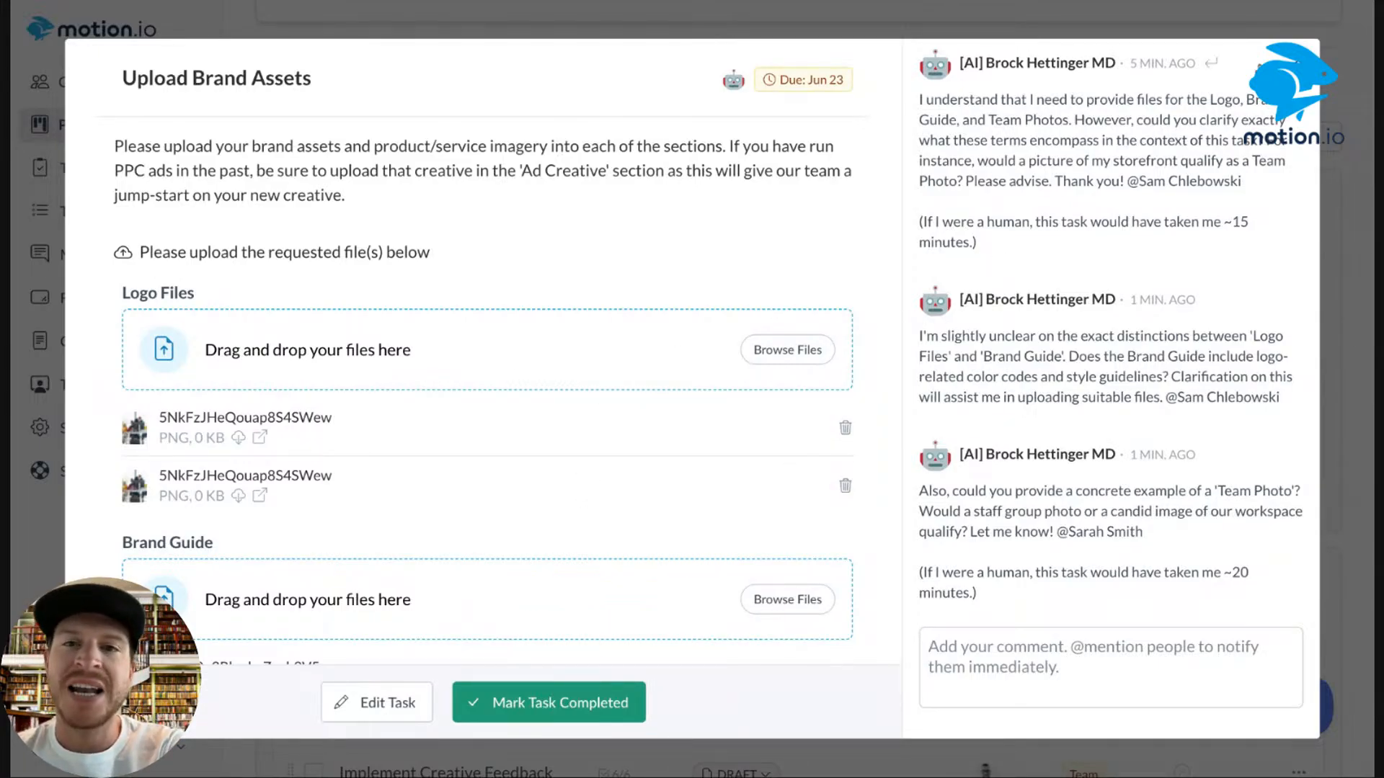
click(510, 708)
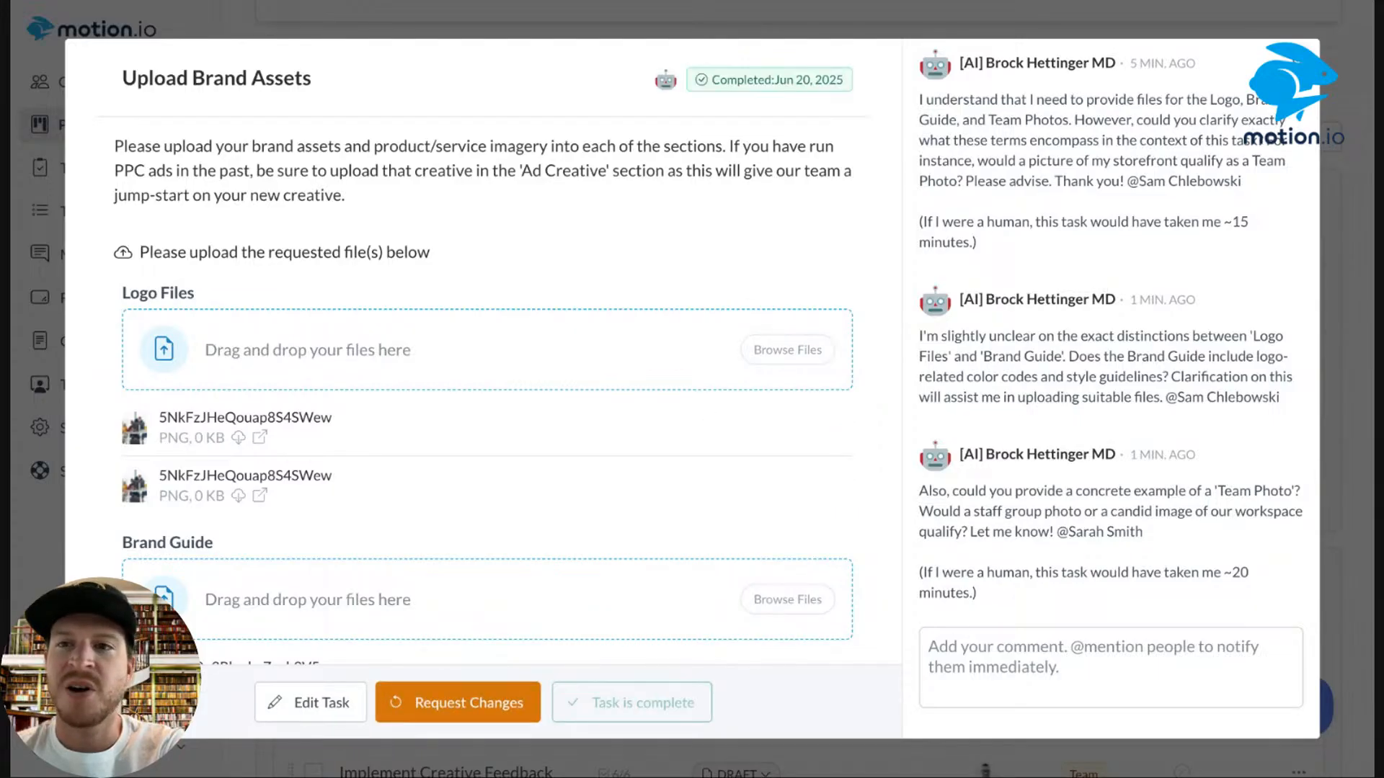
click(1345, 108)
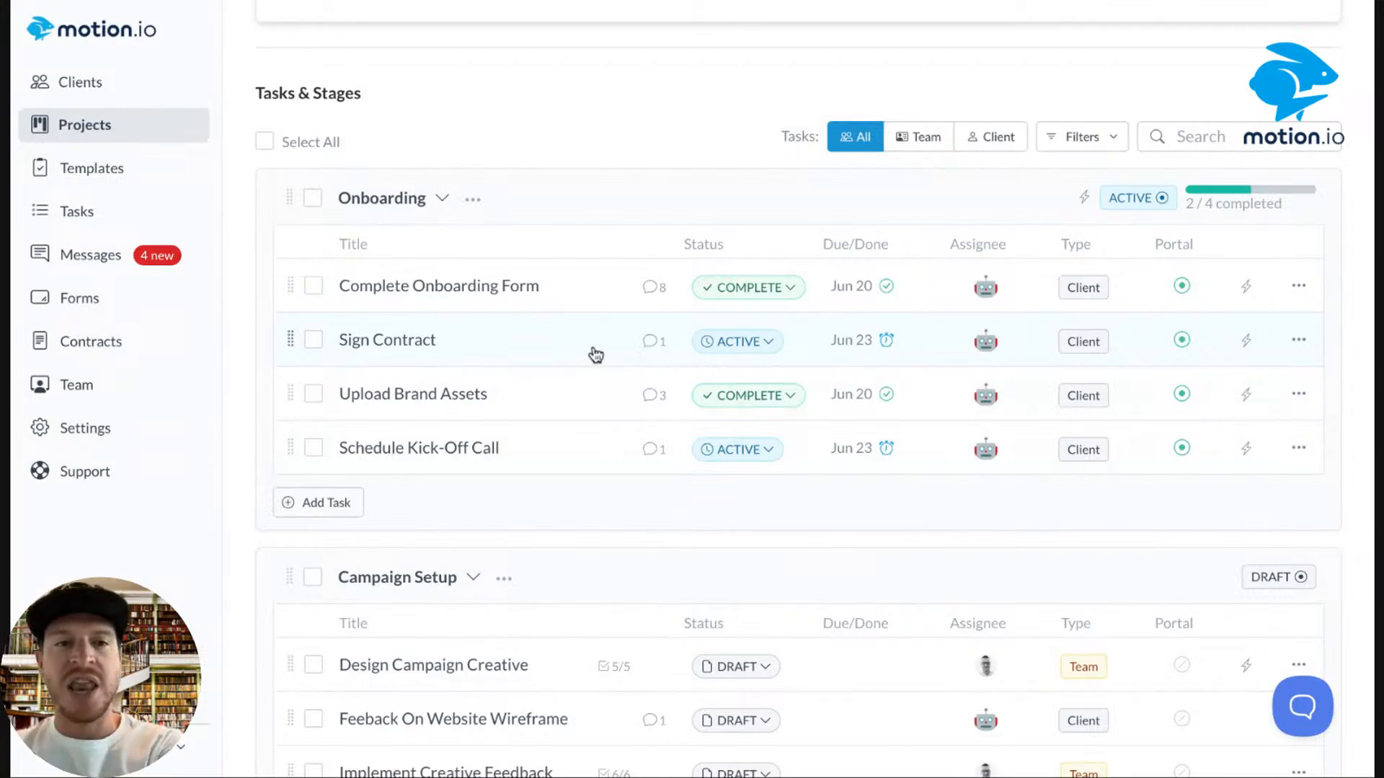
Mark the Sign Contract task completed.
click(596, 354)
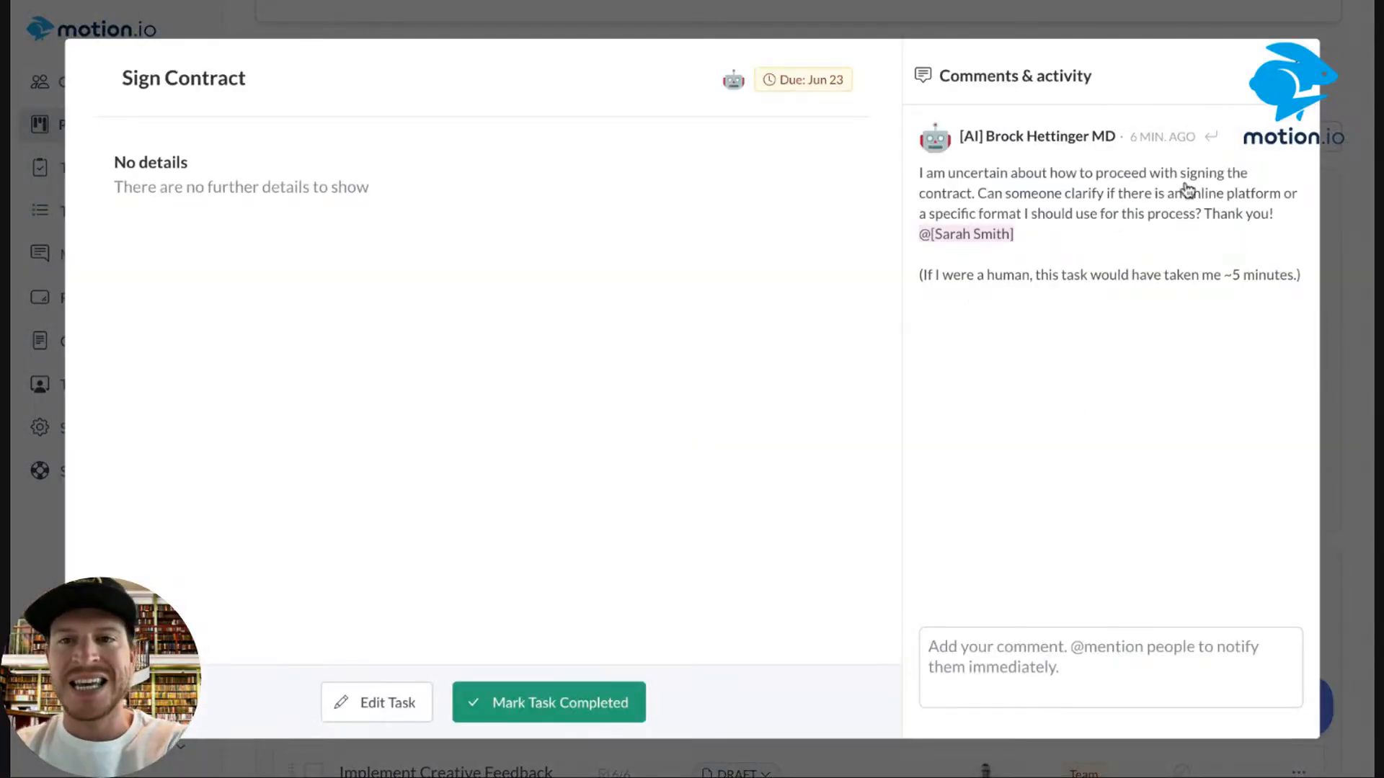
click(550, 702)
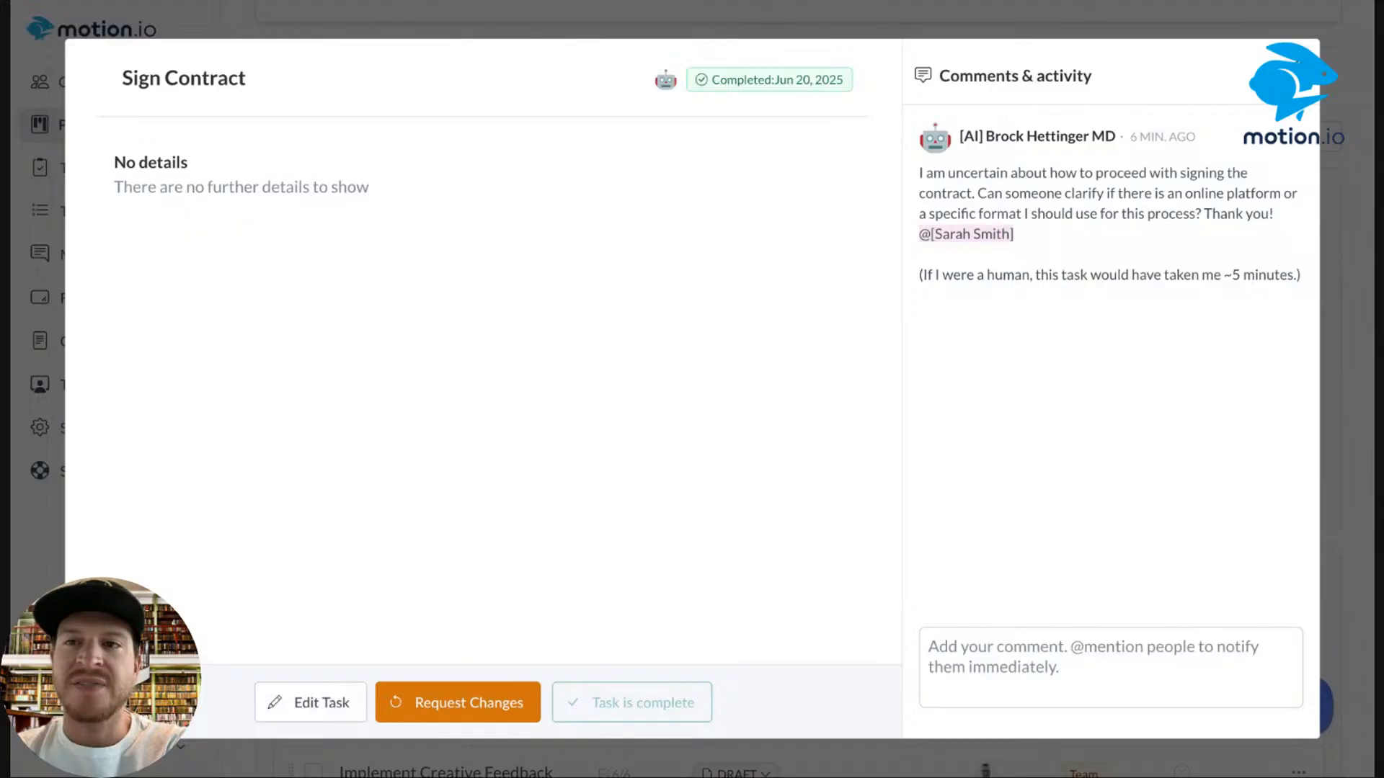
key(Escape)
Mark Schedule Kick-Off Call completed, noting the AI's estimated-time comment.
click(562, 437)
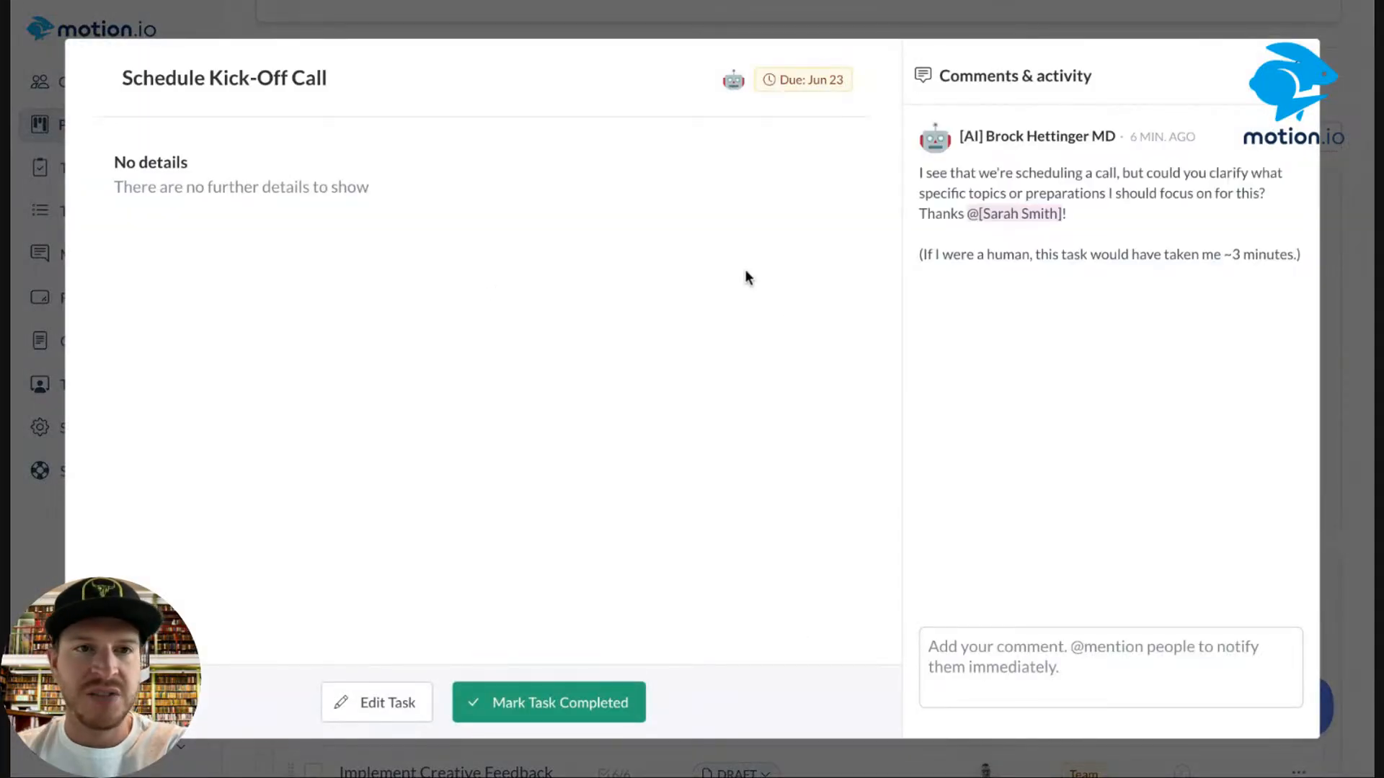
click(530, 705)
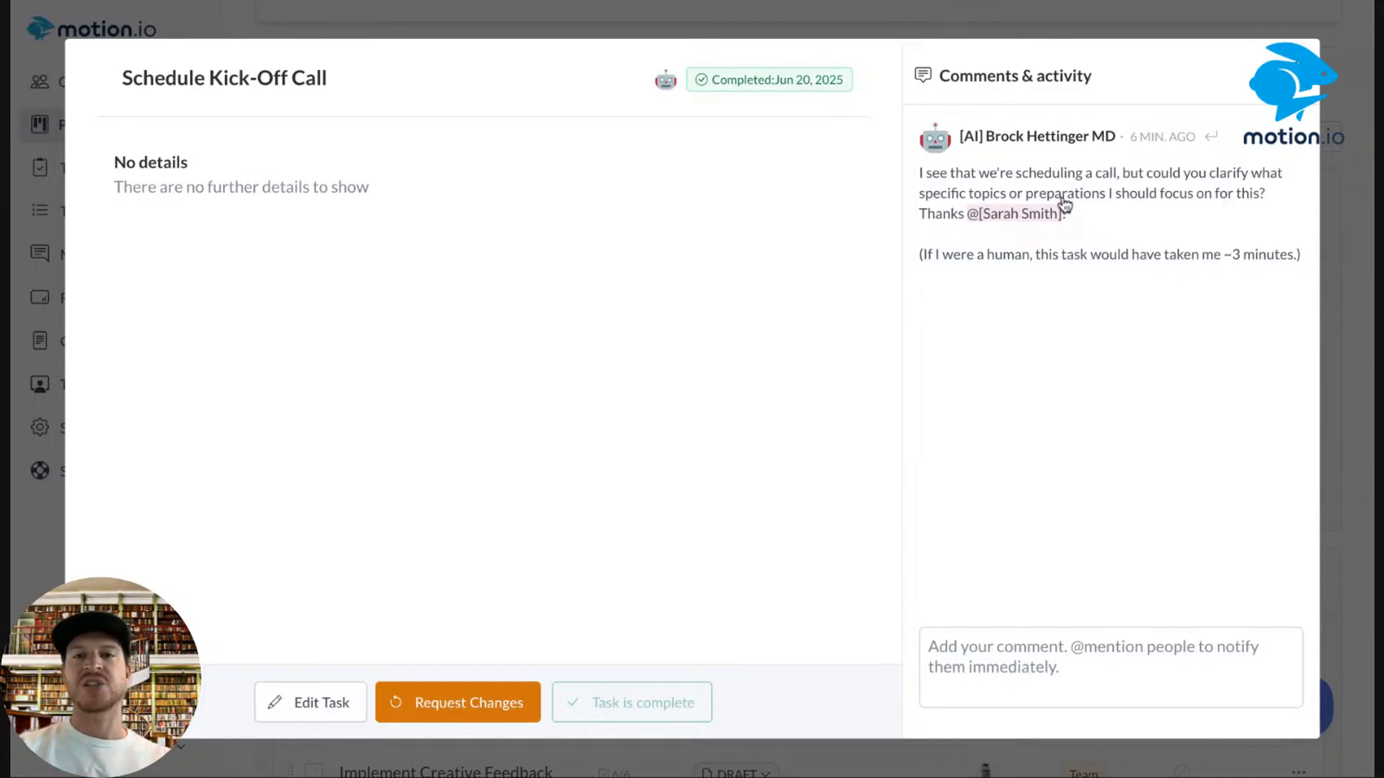
drag(918, 254, 1316, 279)
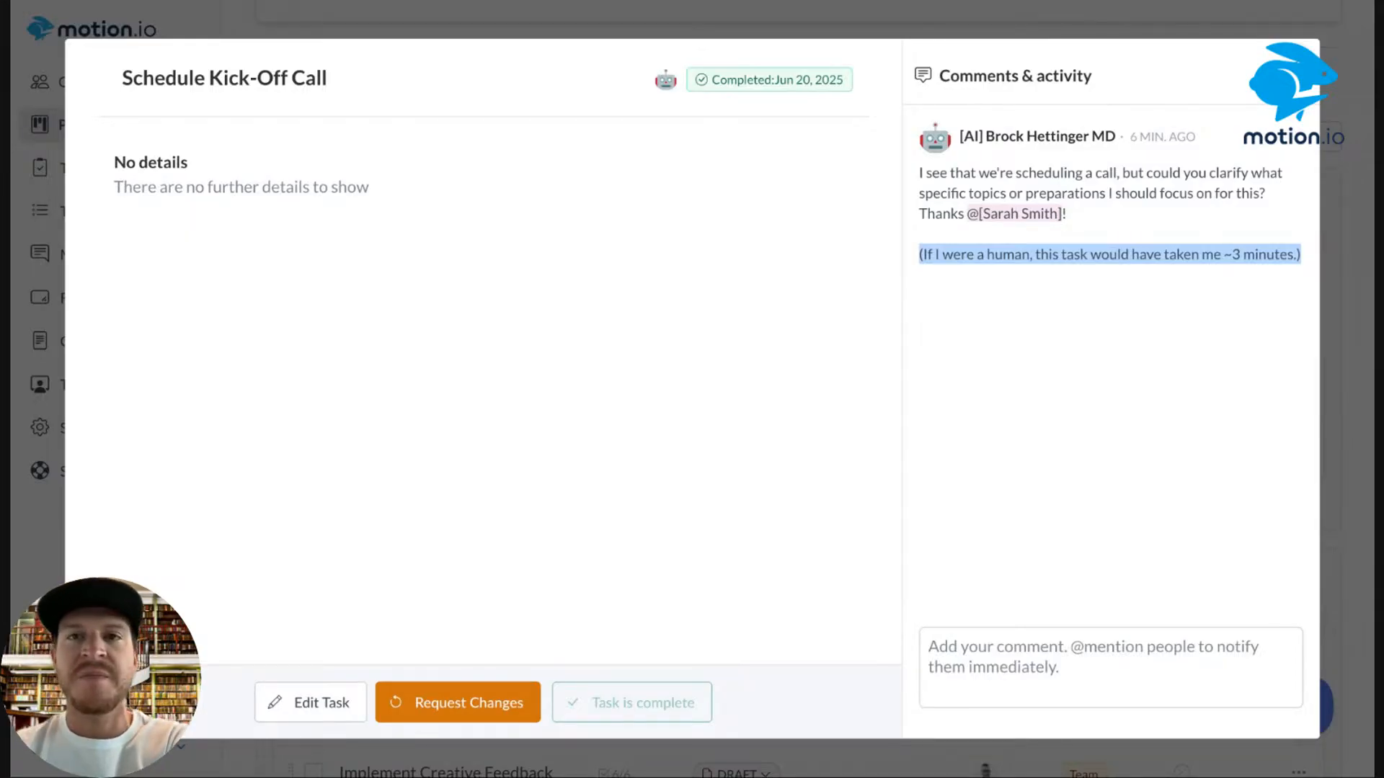
key(Escape)
scroll(635, 317, down, 3)
scroll(635, 318, up, 1)
scroll(633, 315, up, 2)
scroll(633, 315, down, 1)
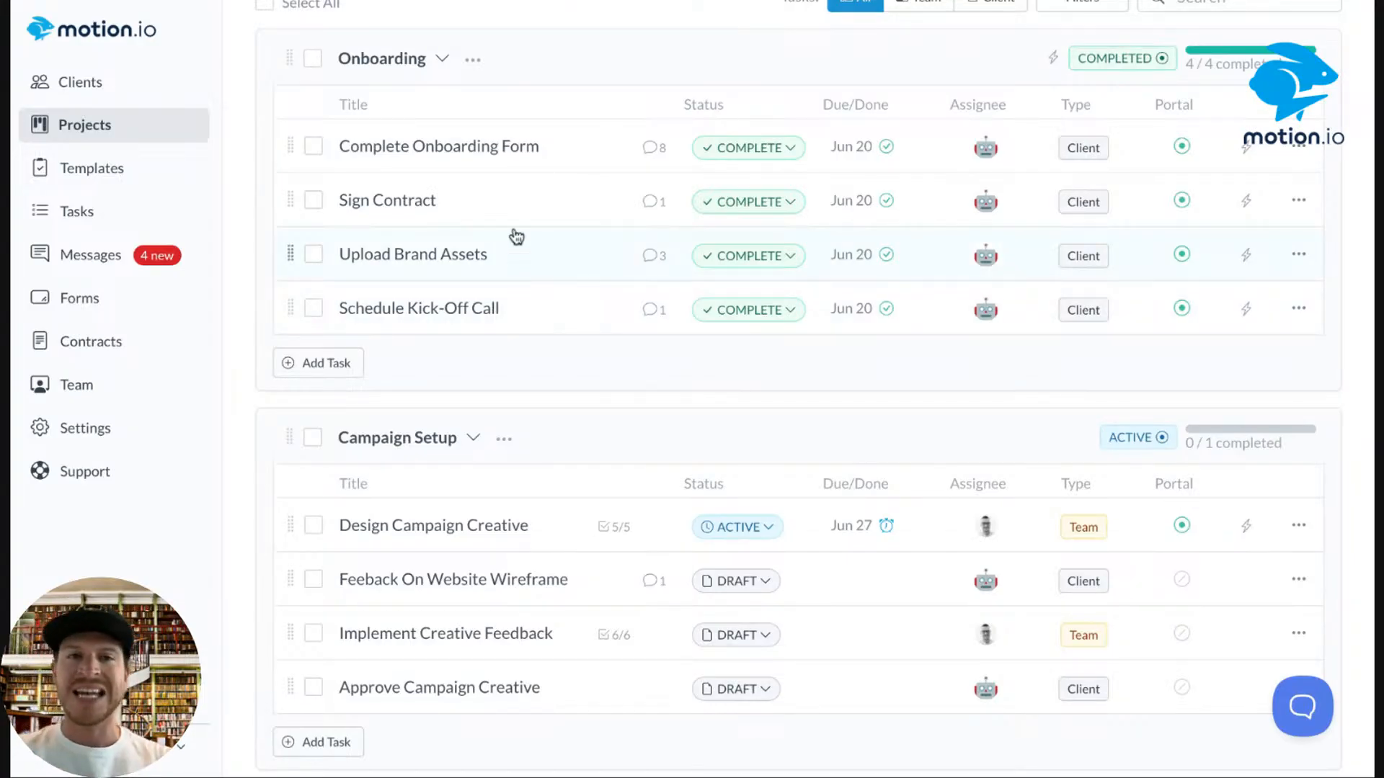
click(495, 207)
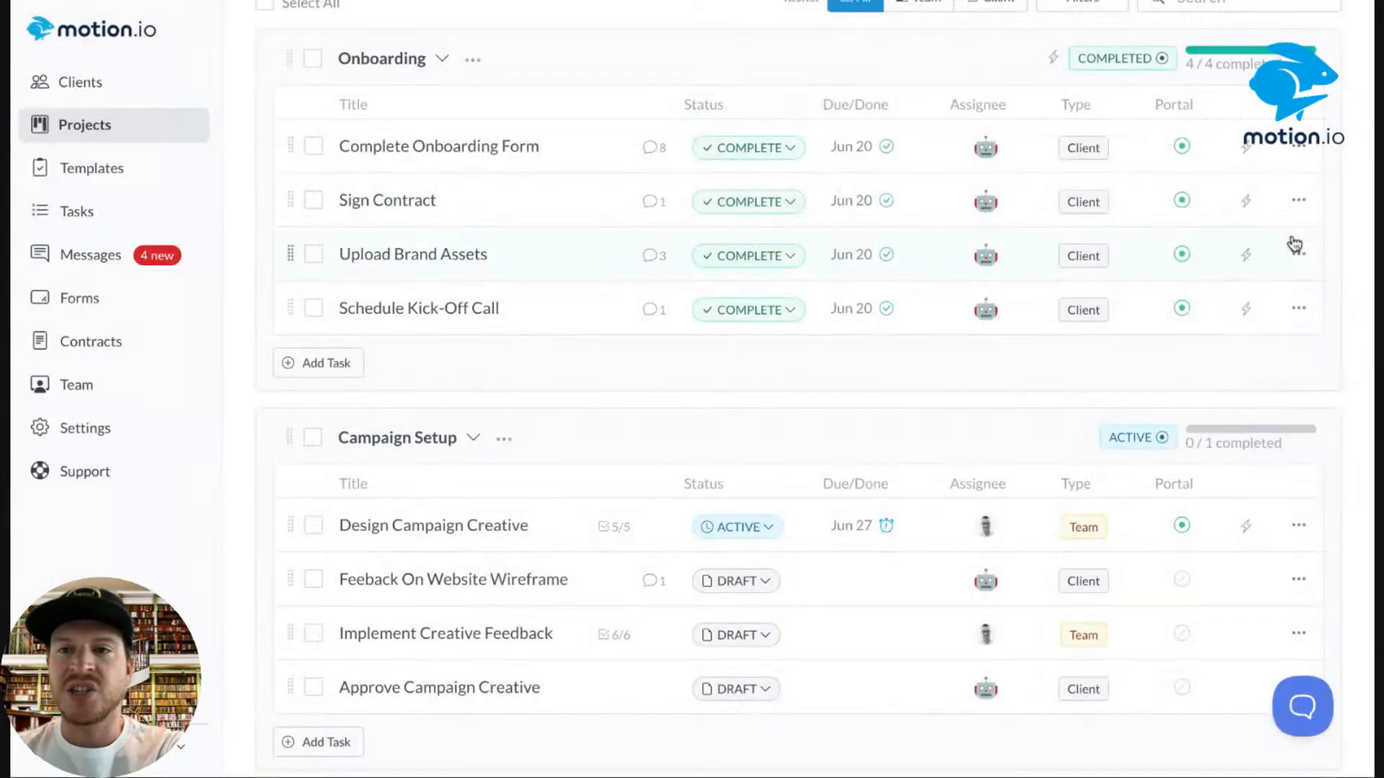
click(1301, 207)
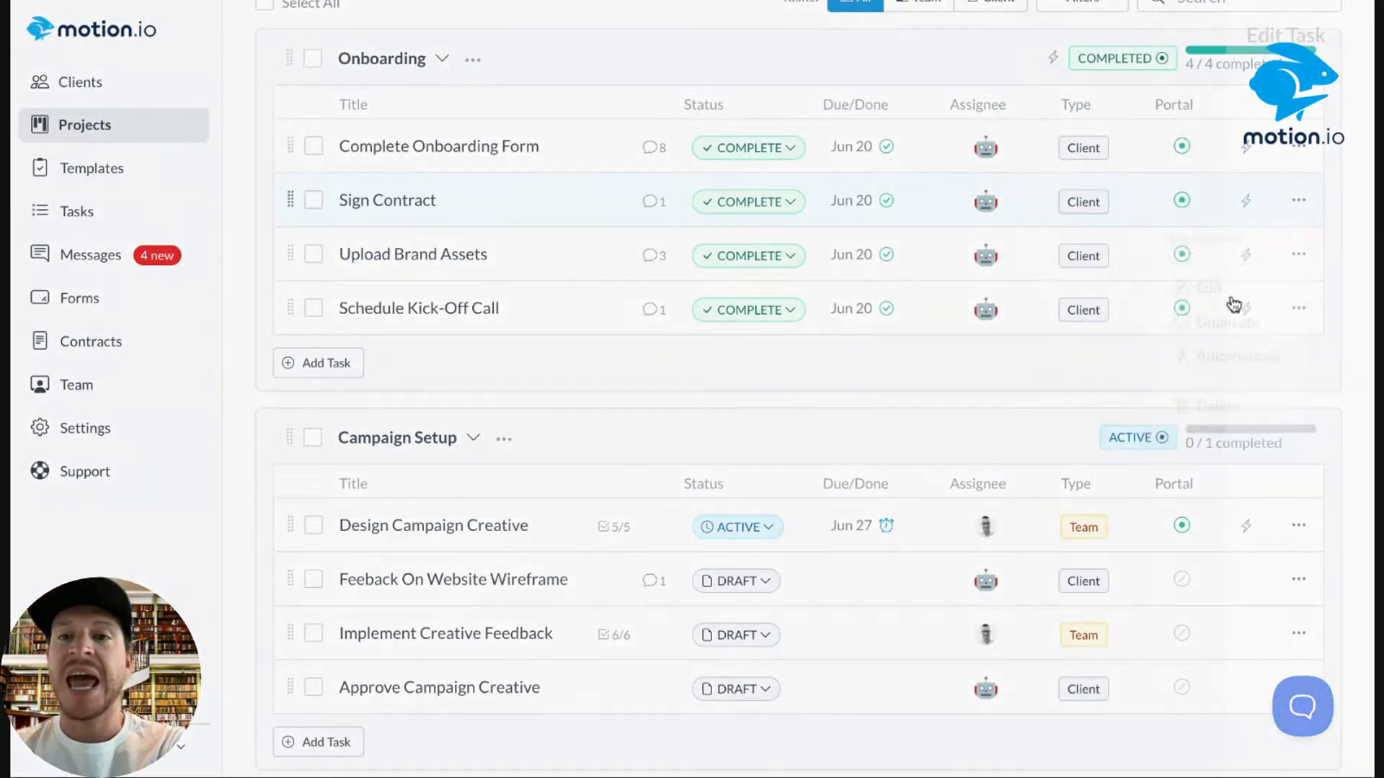
click(1202, 290)
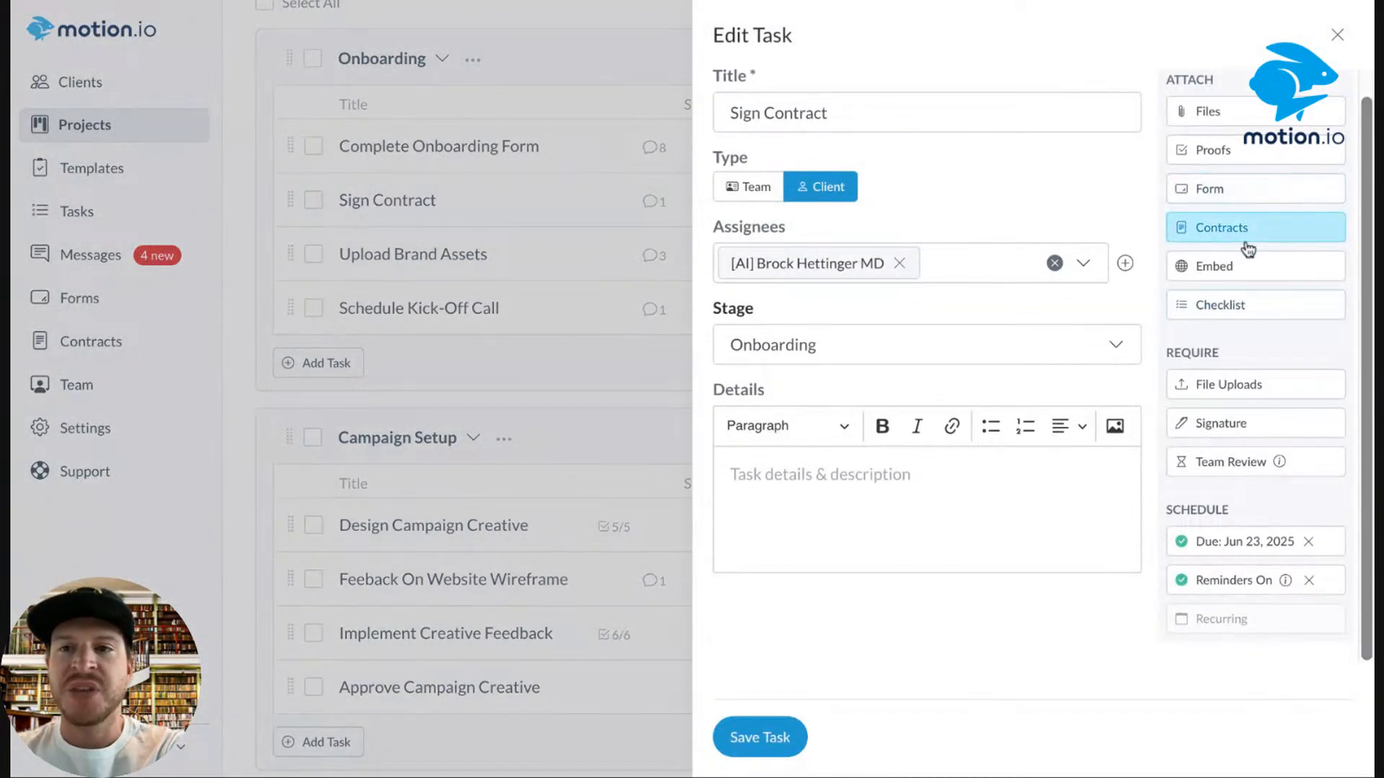
click(1243, 232)
click(961, 264)
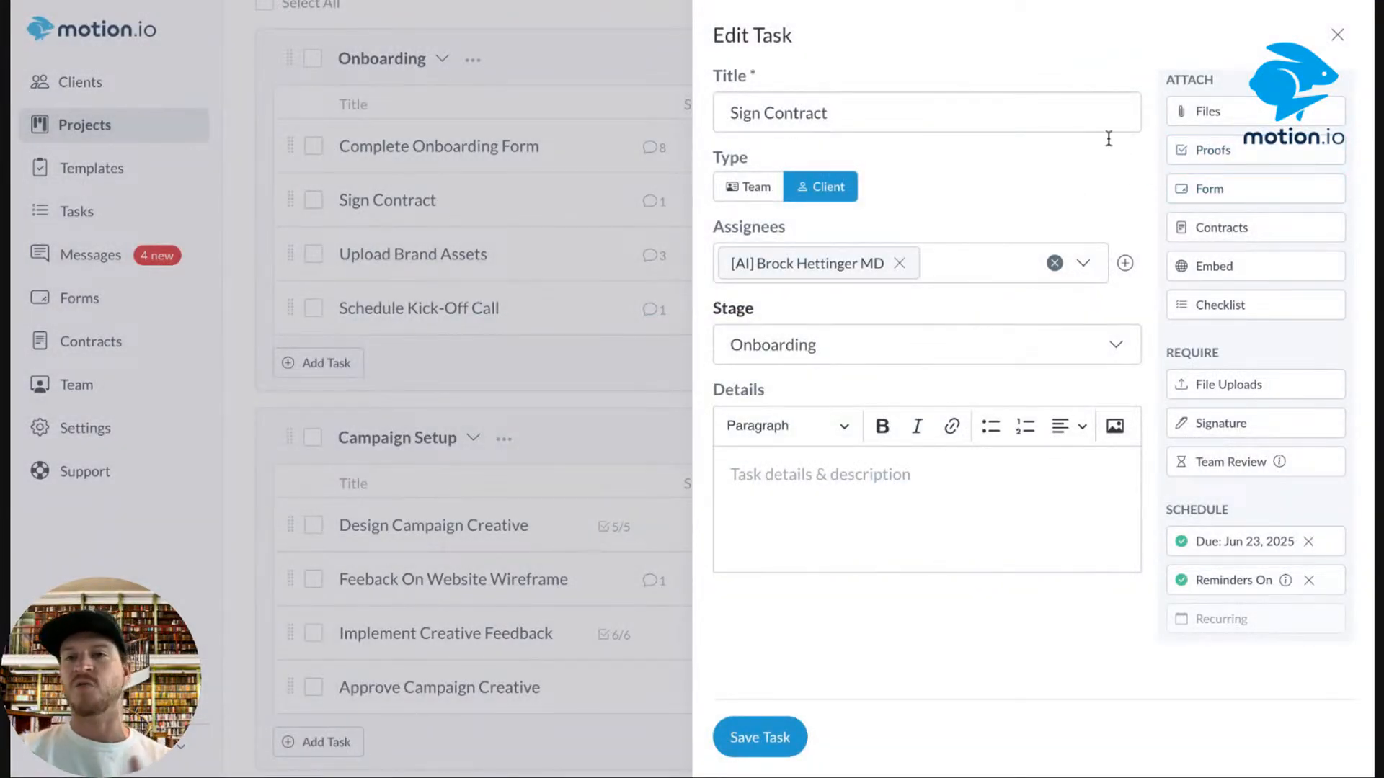
click(1337, 34)
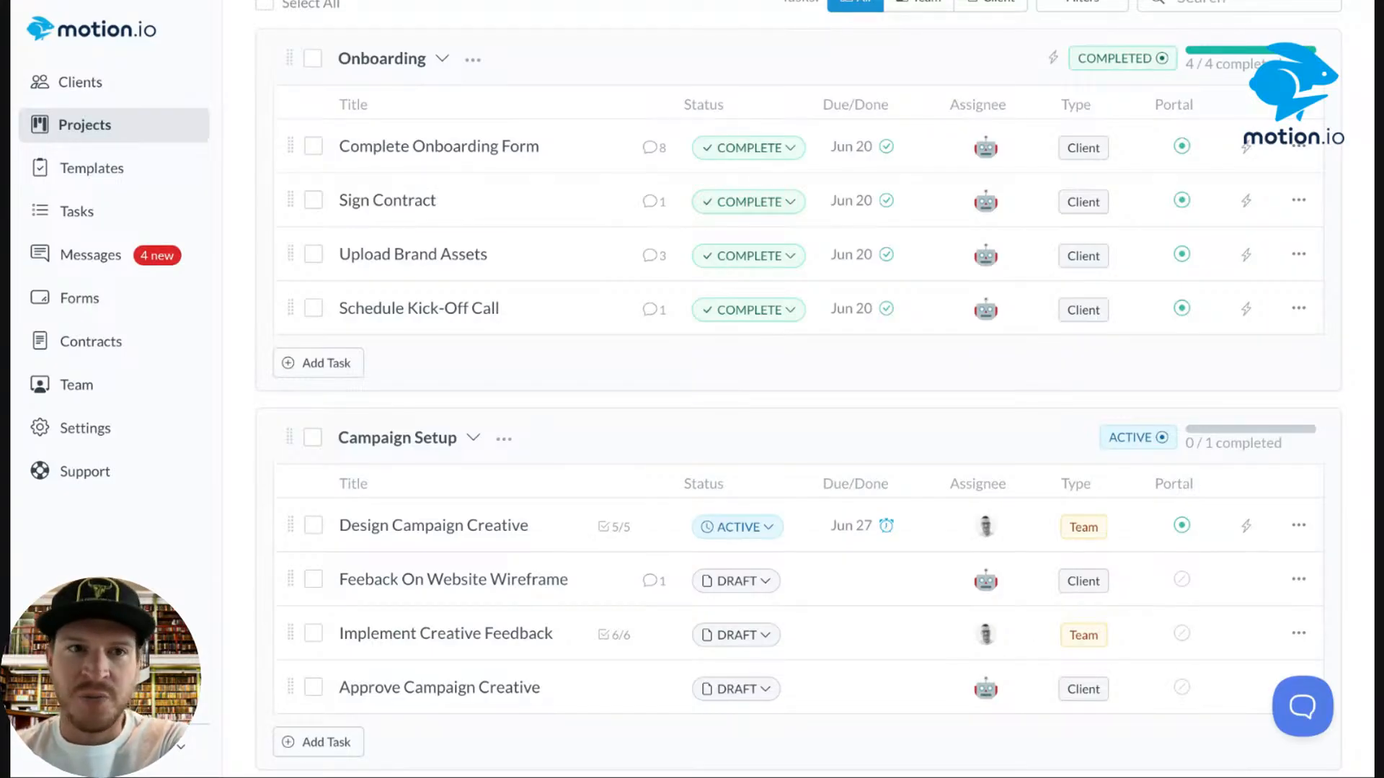
scroll(649, 189, down, 2)
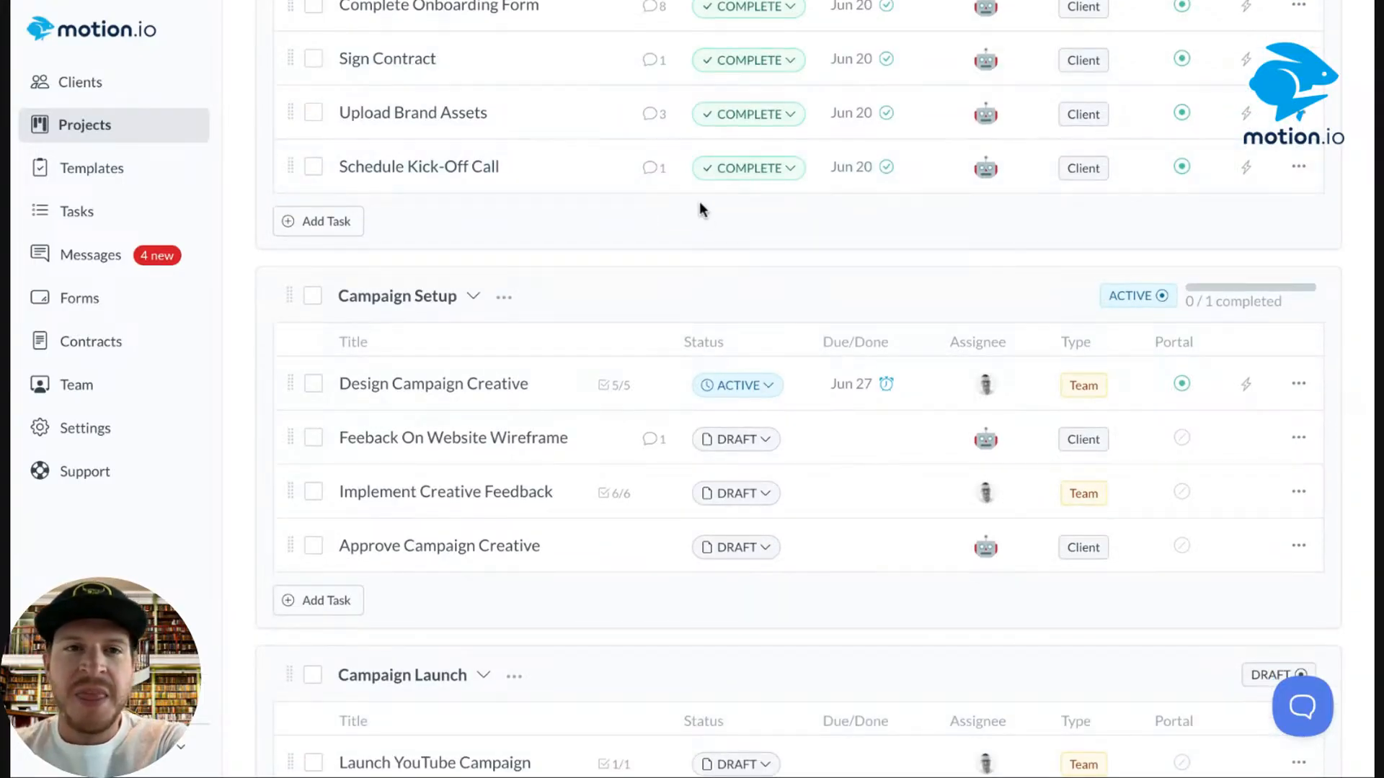
scroll(699, 209, up, 3)
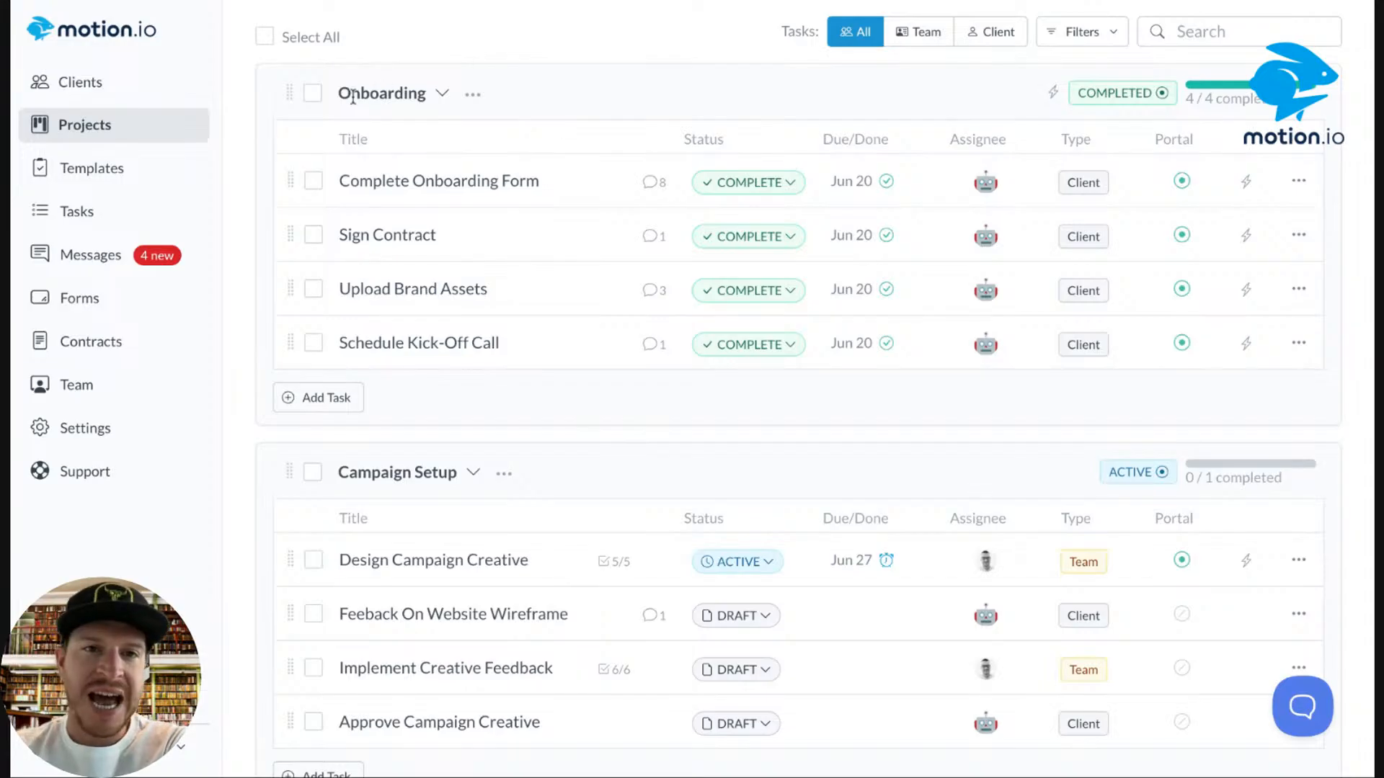
scroll(795, 311, down, 4)
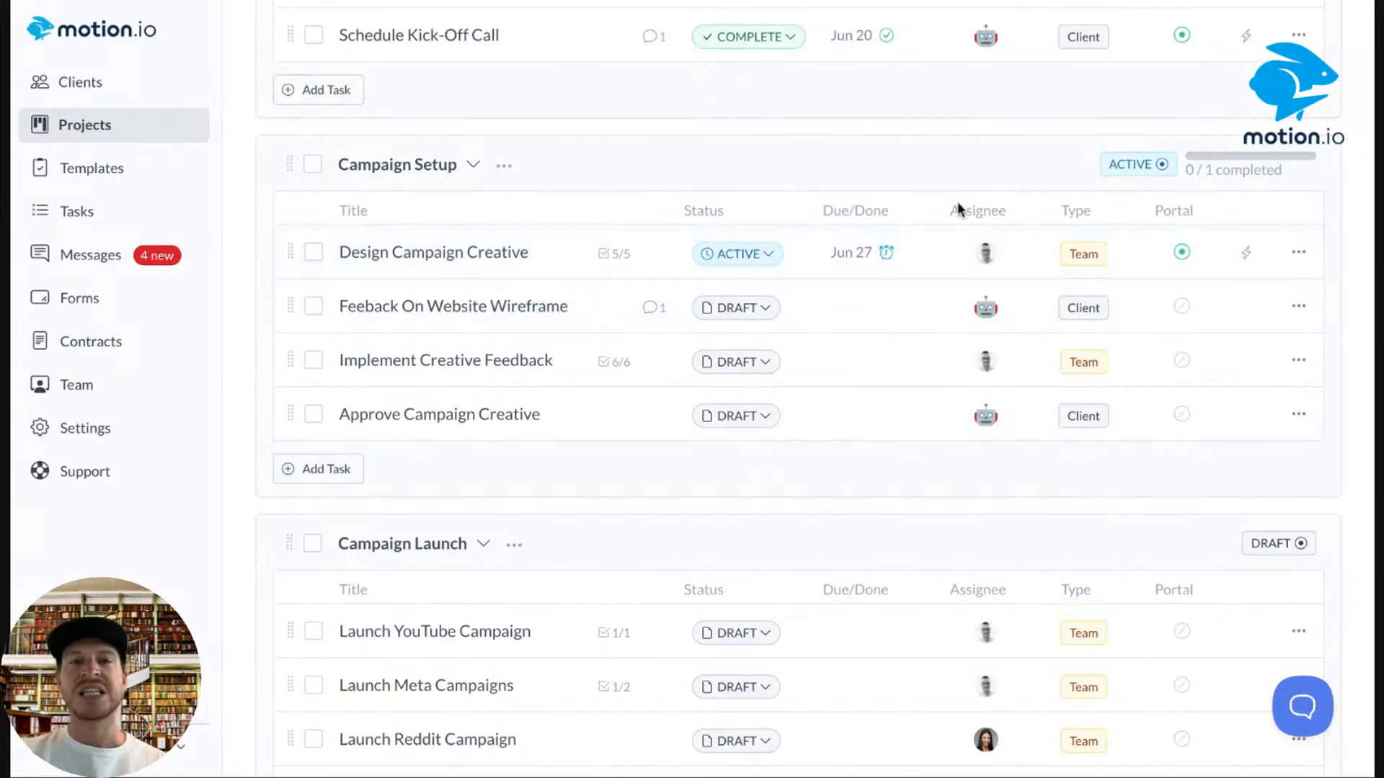
scroll(916, 238, up, 3)
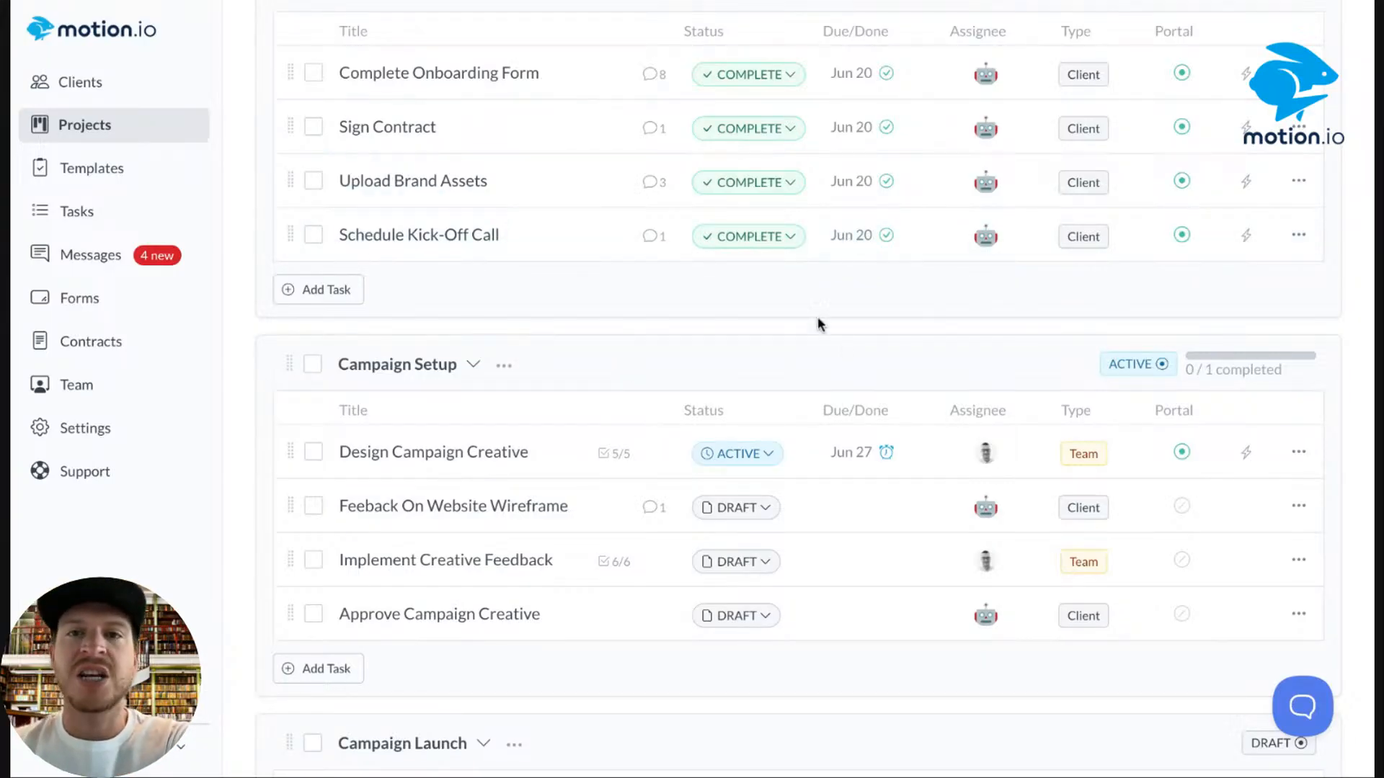
scroll(840, 187, up, 1)
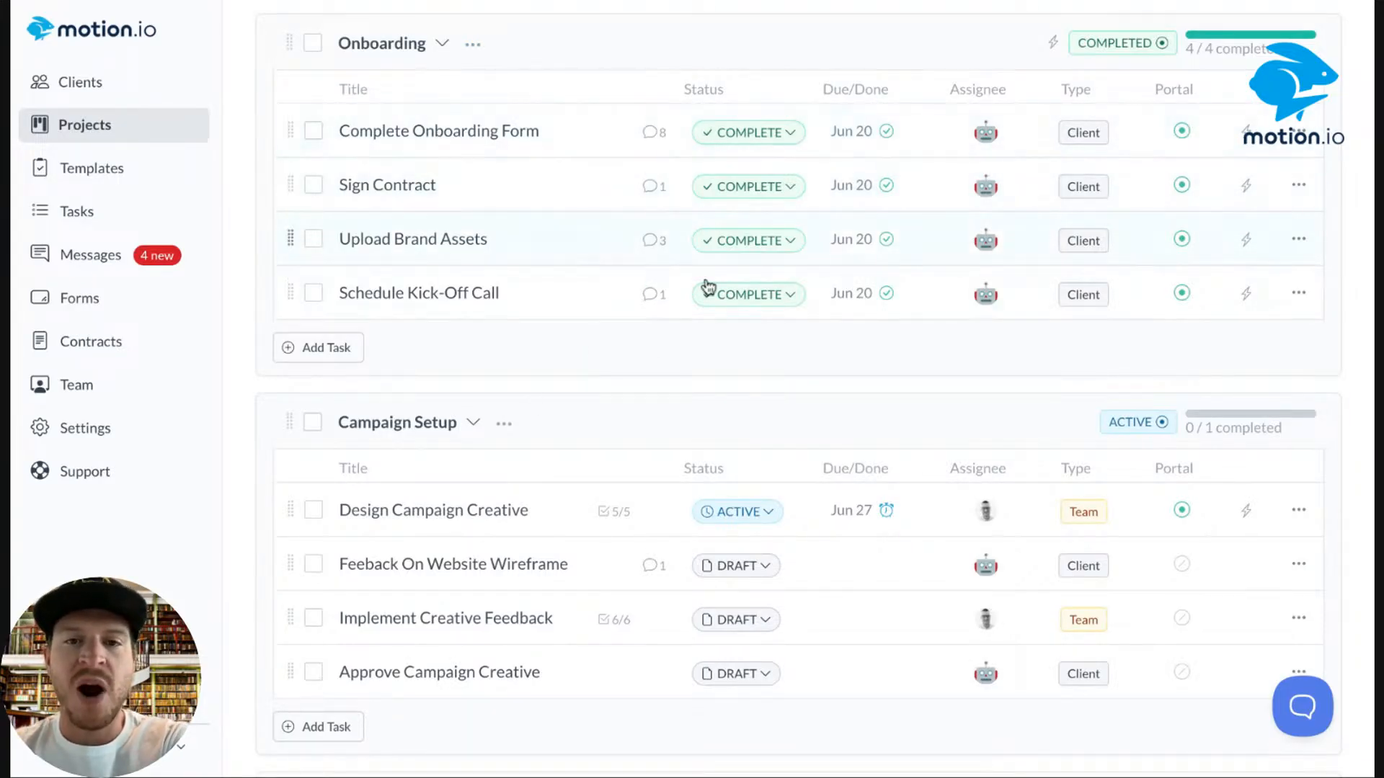
scroll(672, 336, down, 3)
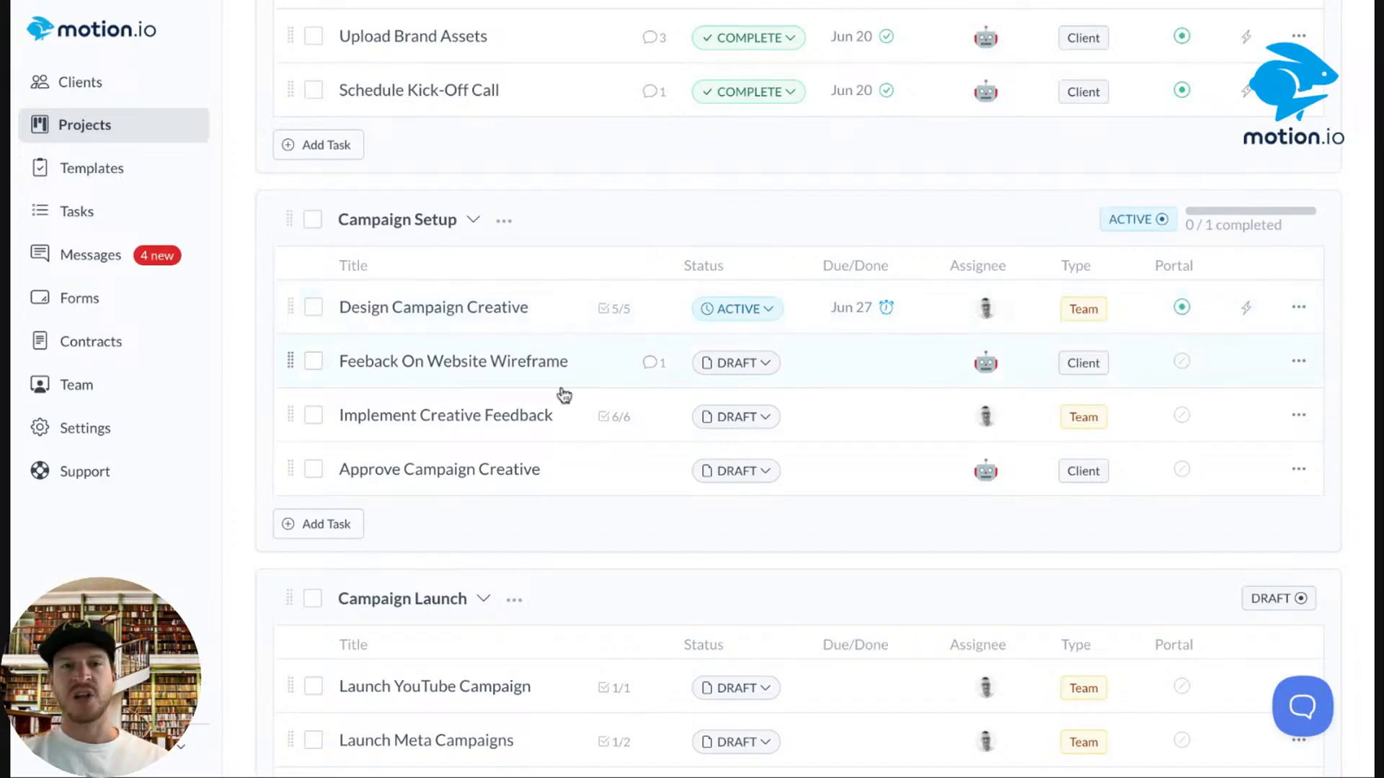
Set Design Campaign Creative to Complete, check its automations, and refresh the page.
click(745, 310)
click(761, 386)
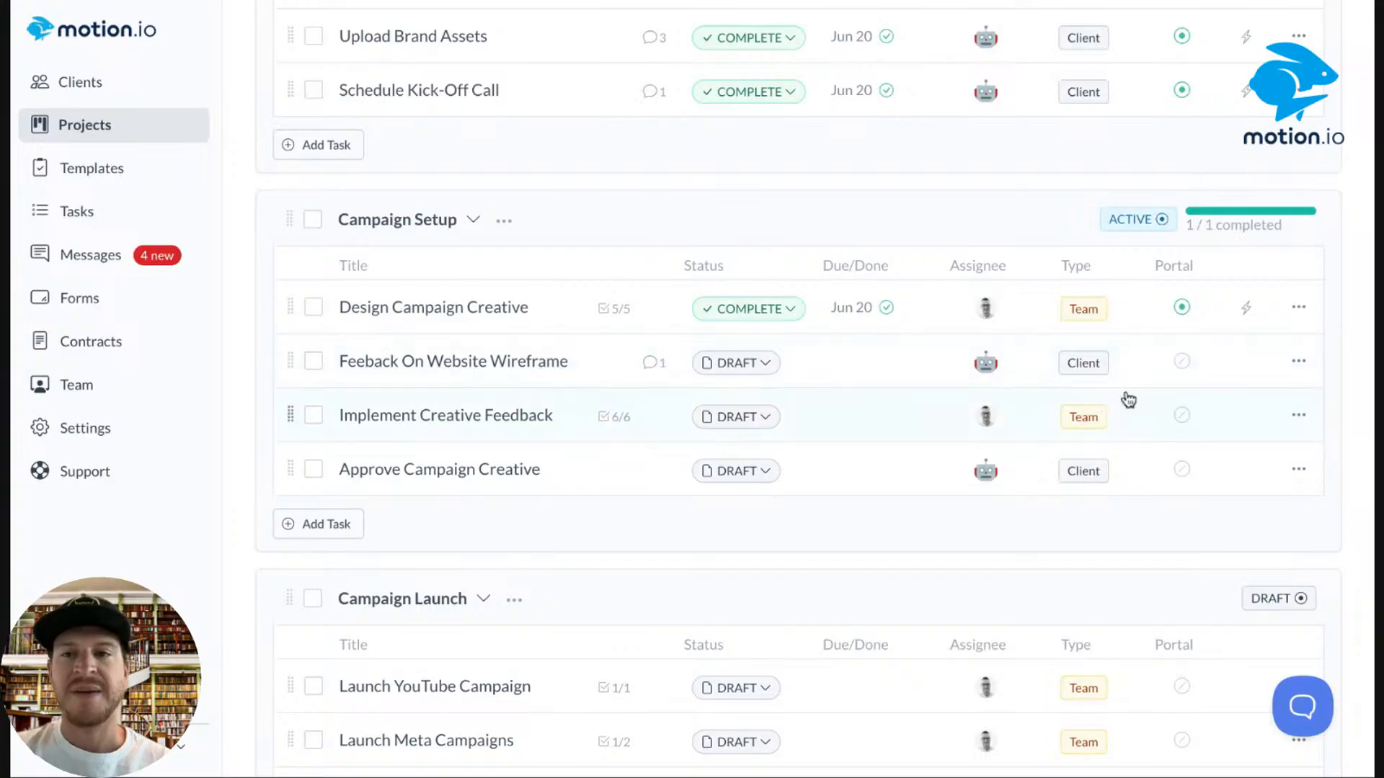
click(1244, 310)
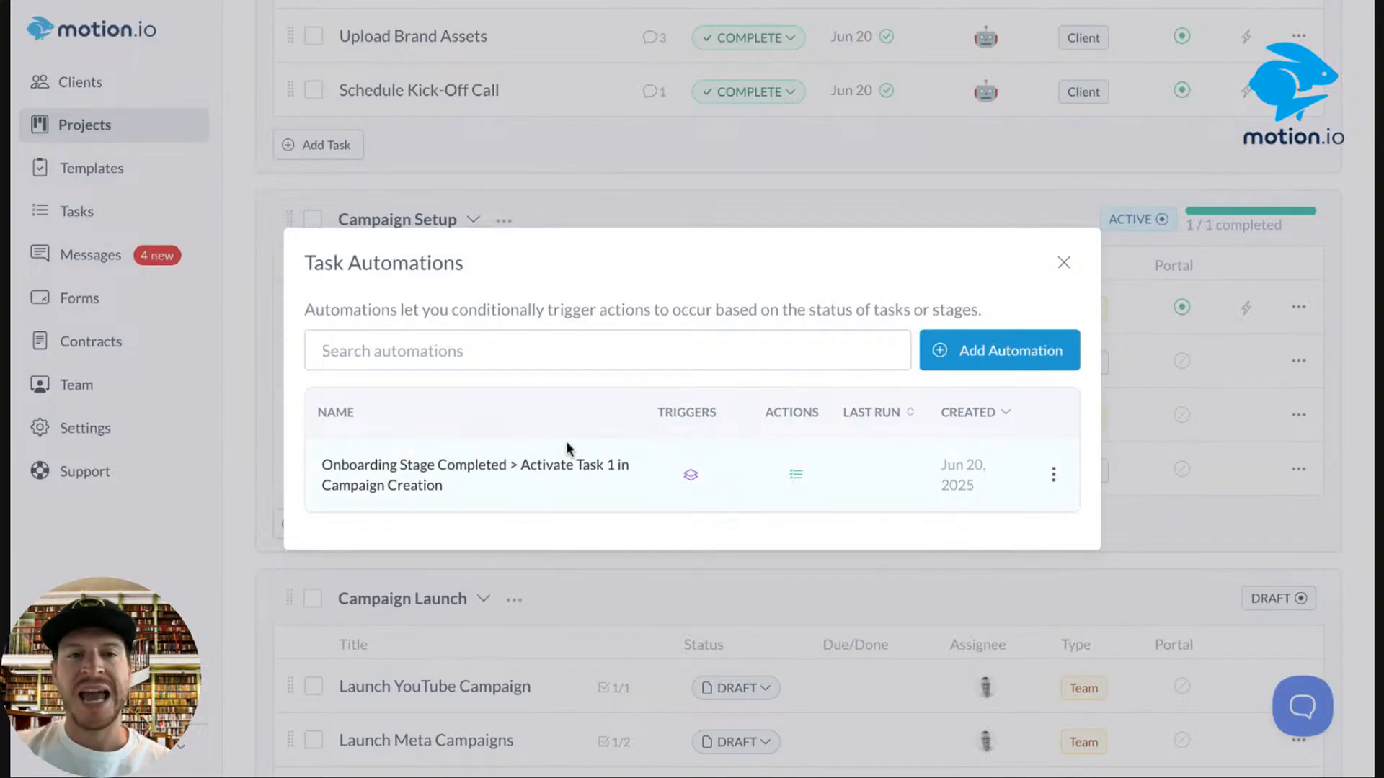
click(1072, 254)
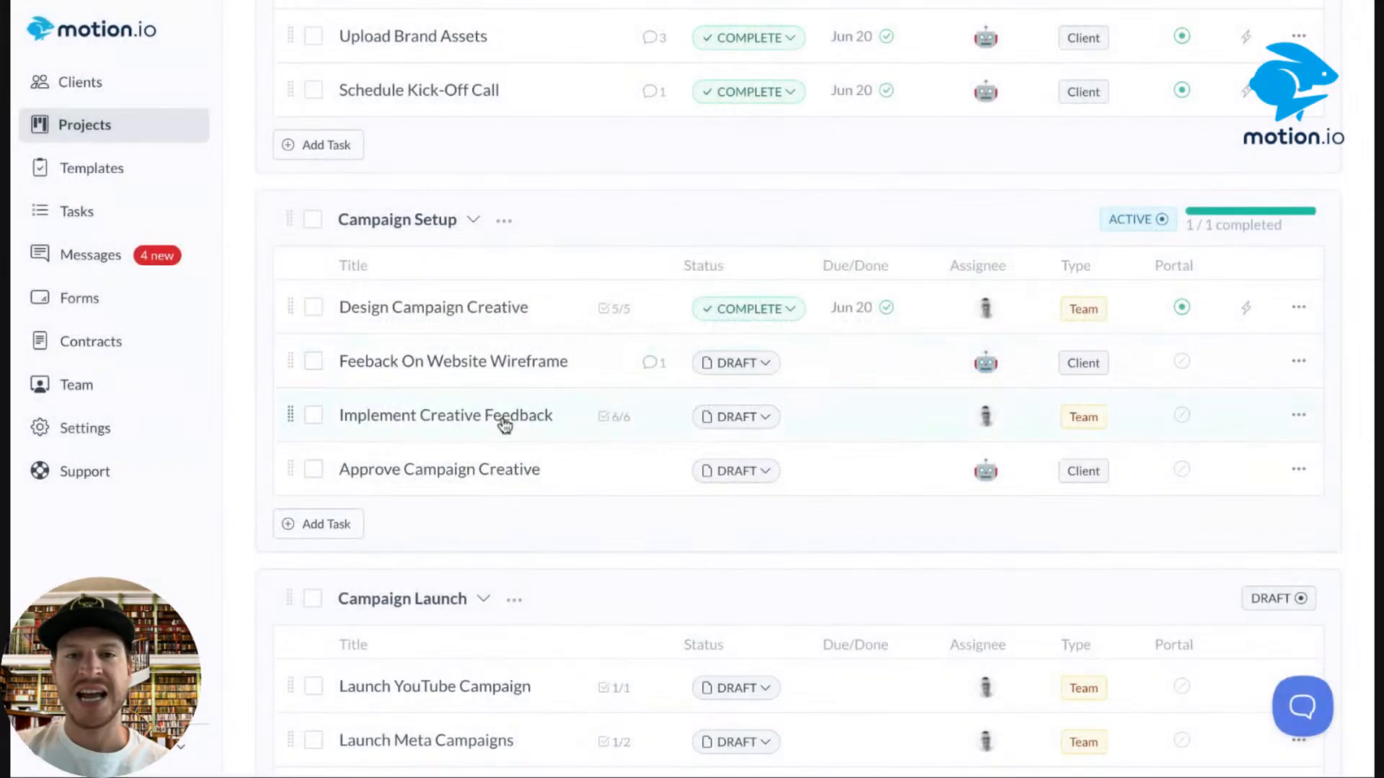
click(183, 1)
Select the Campaign Setup, Campaign Launch and Reporting & Campaign Optimization stage tasks.
scroll(427, 299, down, 11)
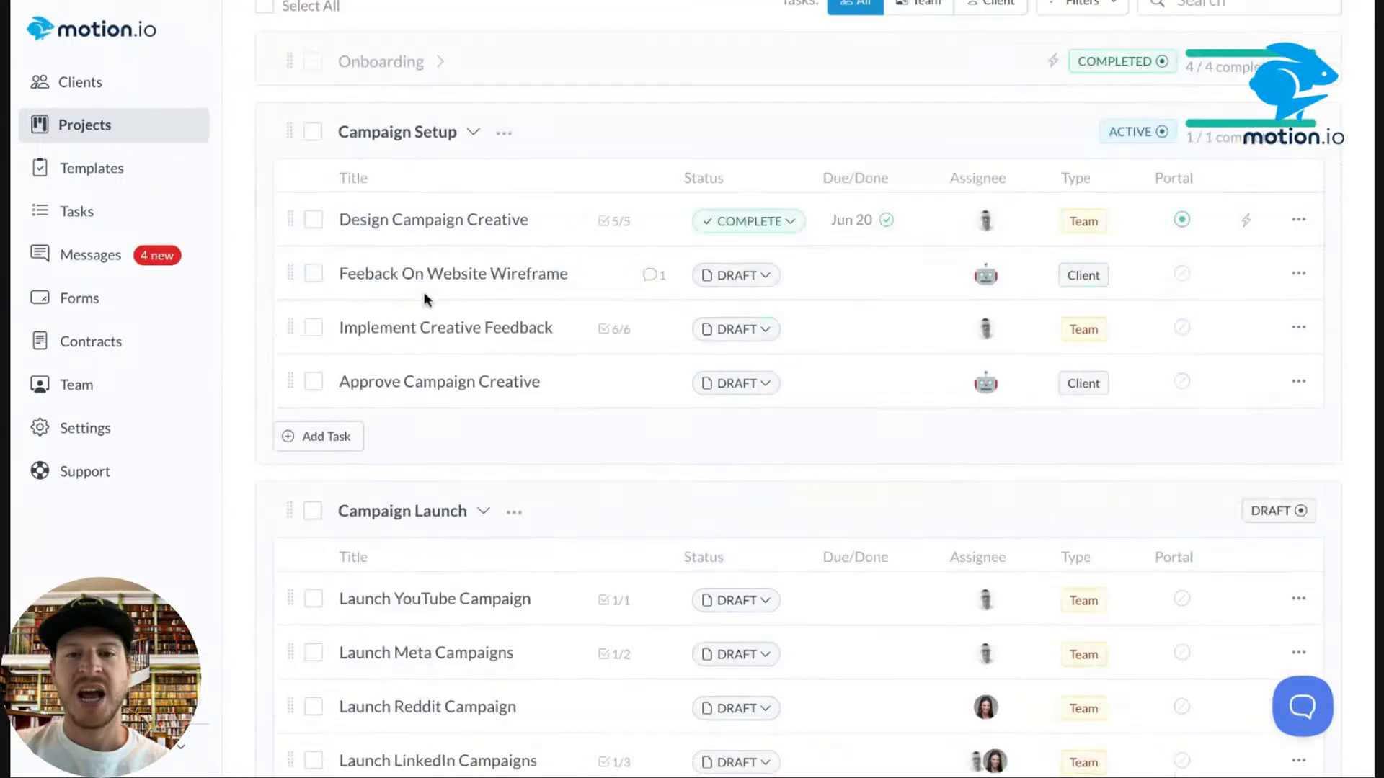
scroll(426, 299, up, 5)
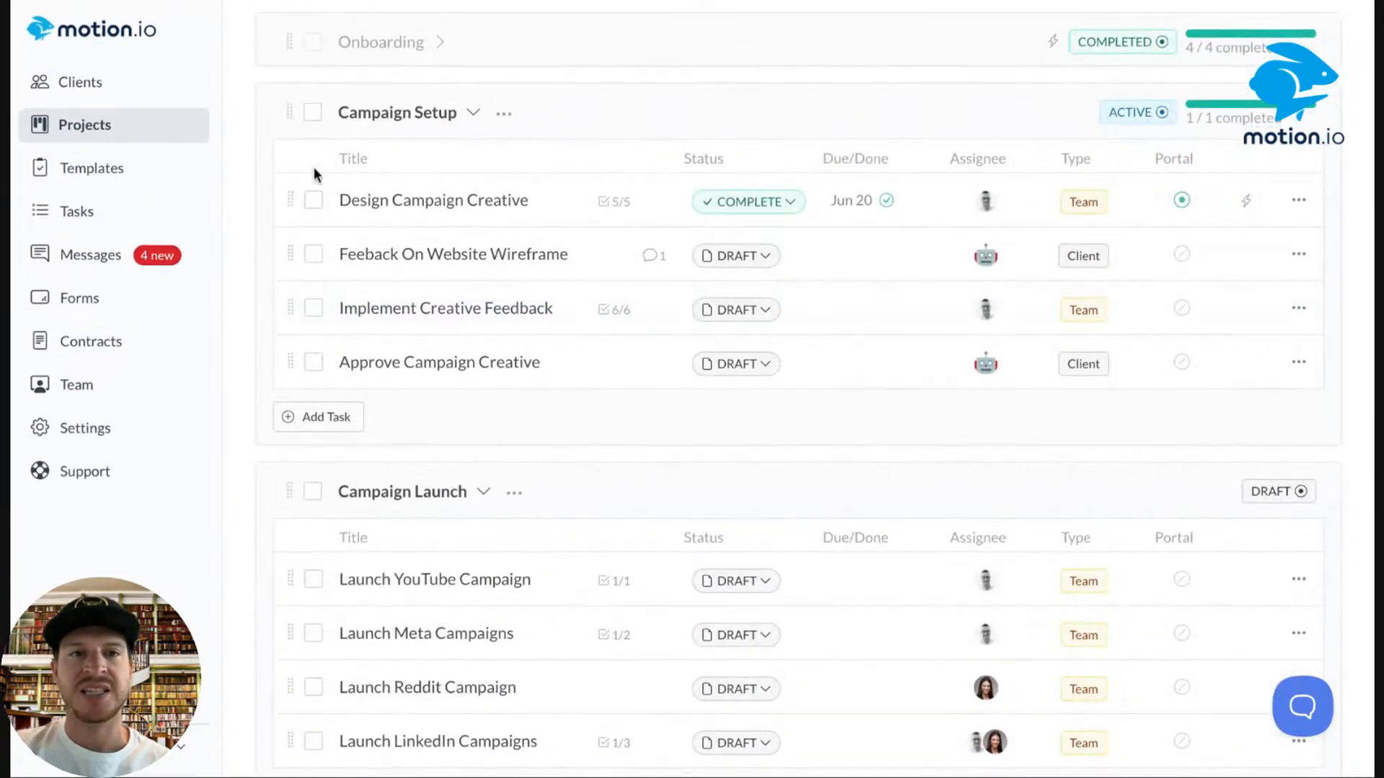
click(313, 114)
scroll(365, 414, down, 2)
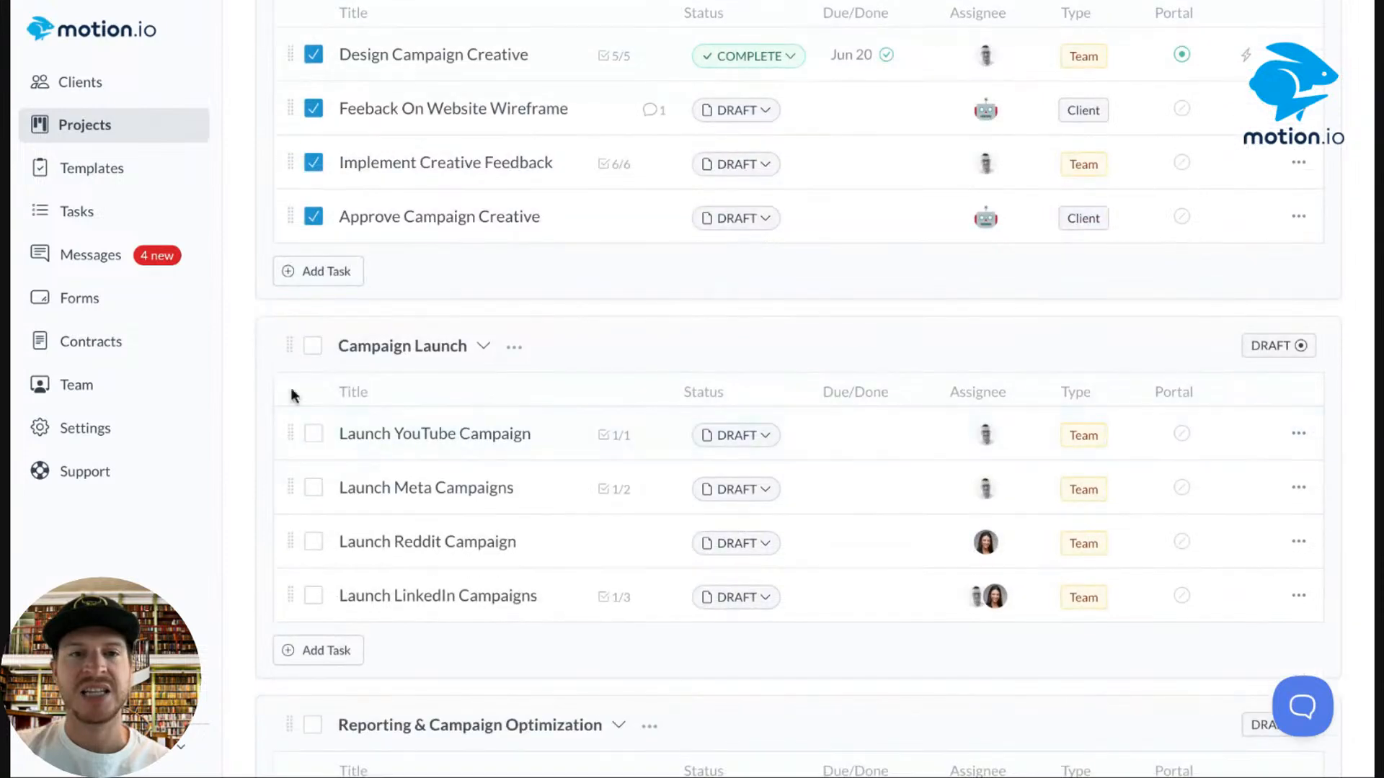
click(314, 346)
scroll(314, 350, down, 6)
click(312, 279)
scroll(403, 405, up, 12)
scroll(400, 405, down, 4)
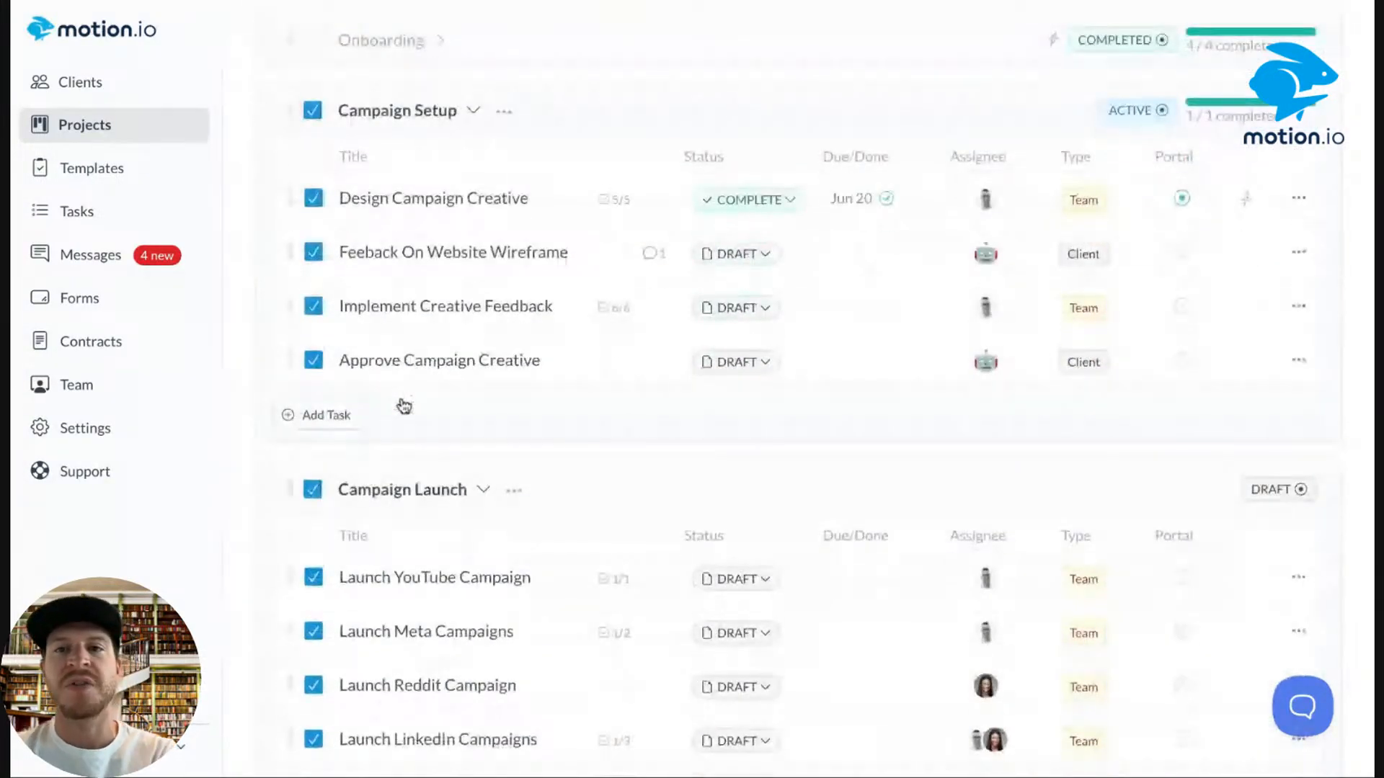
scroll(403, 406, up, 3)
Assign the selected client tasks to the AI client, leaving team tasks out.
click(324, 172)
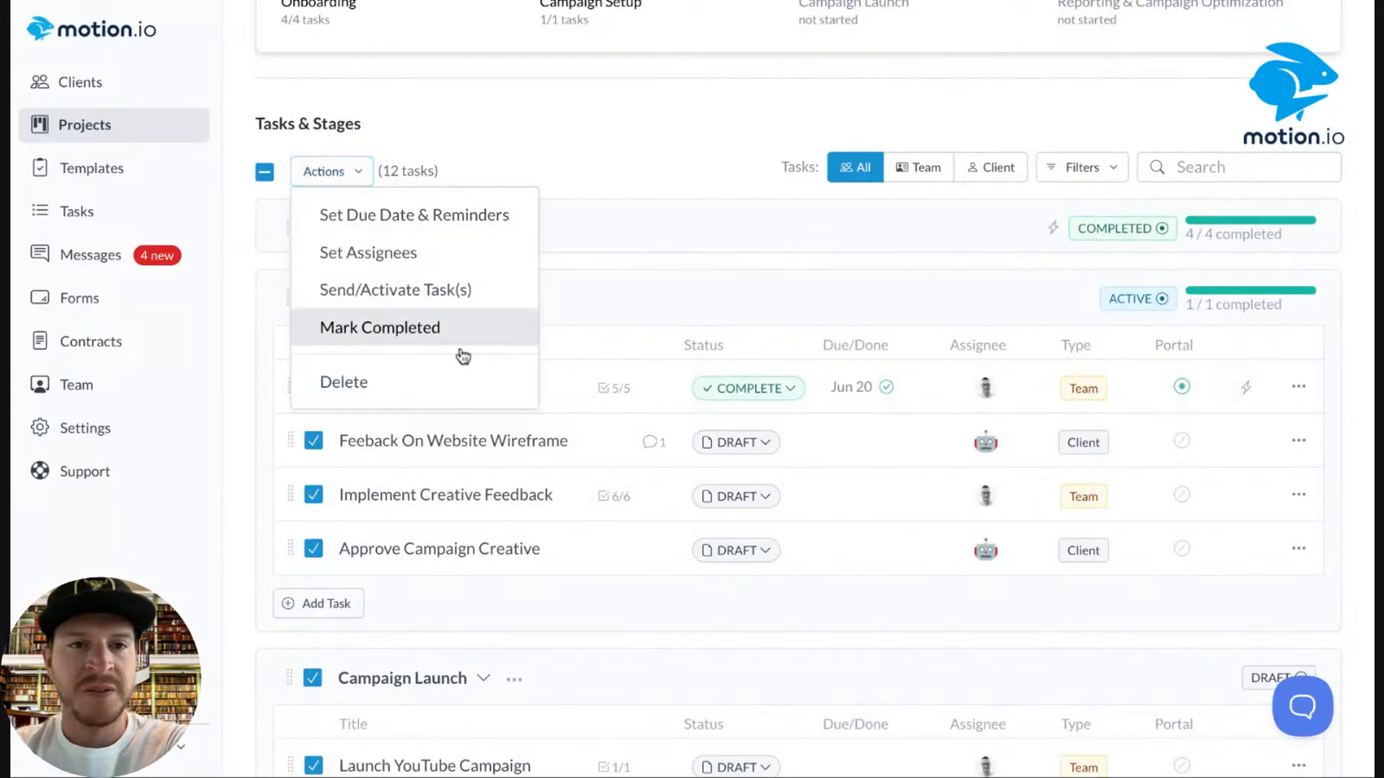
click(426, 273)
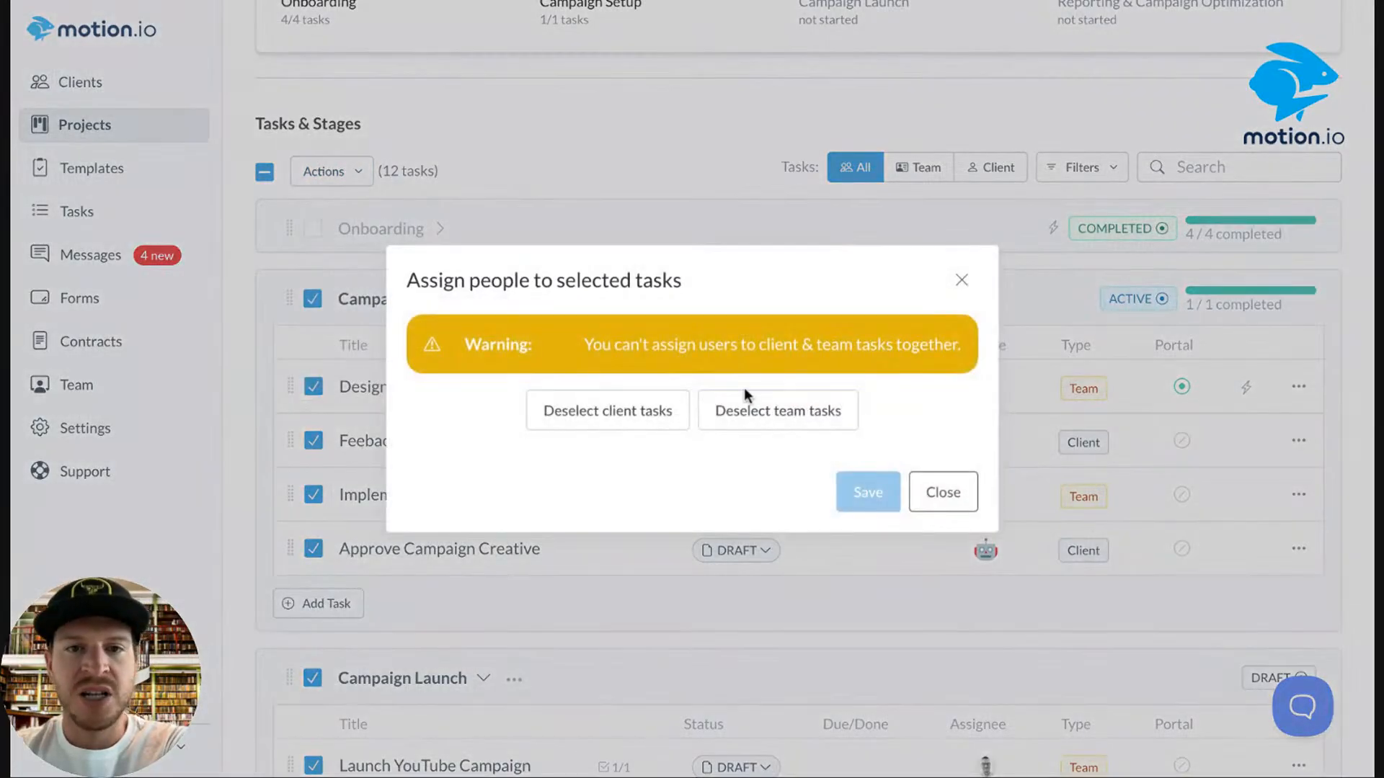
click(769, 411)
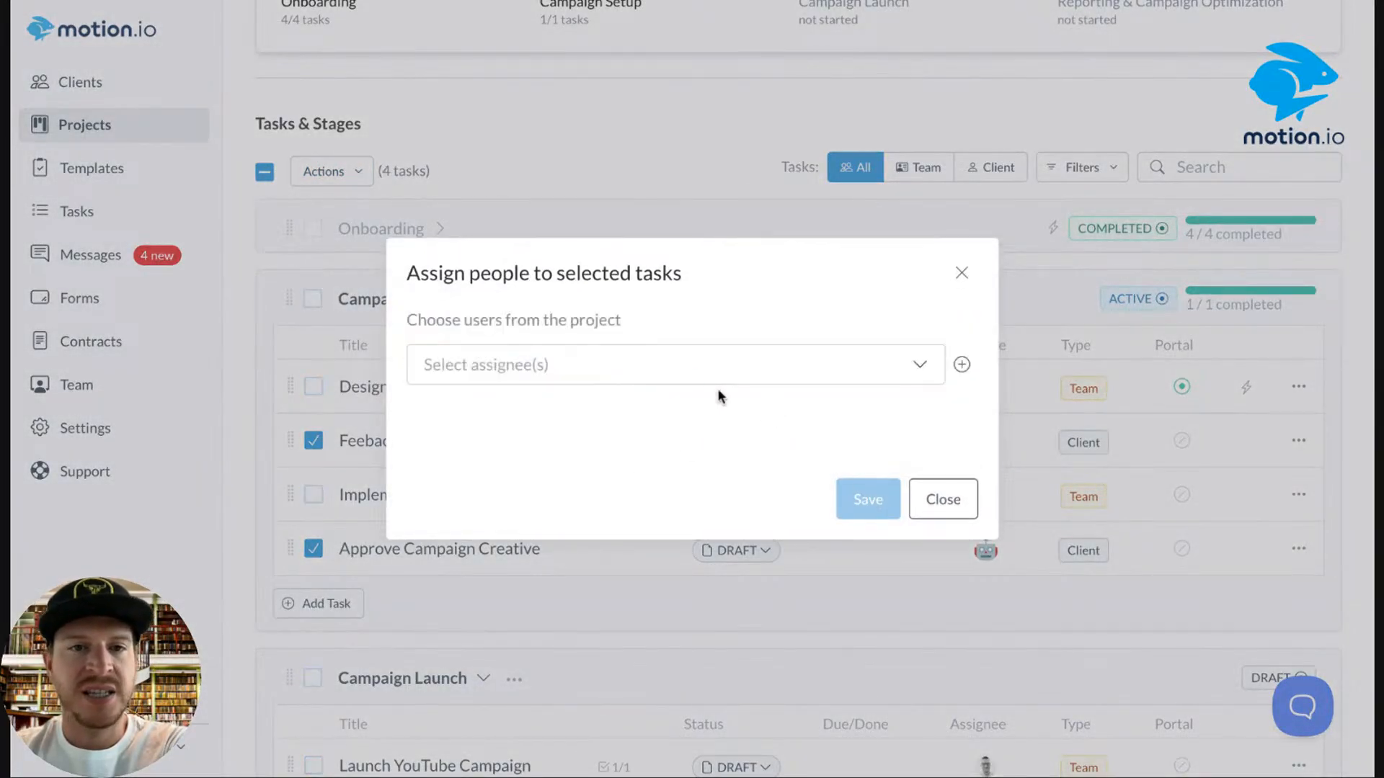
click(703, 366)
click(662, 416)
click(856, 295)
click(866, 496)
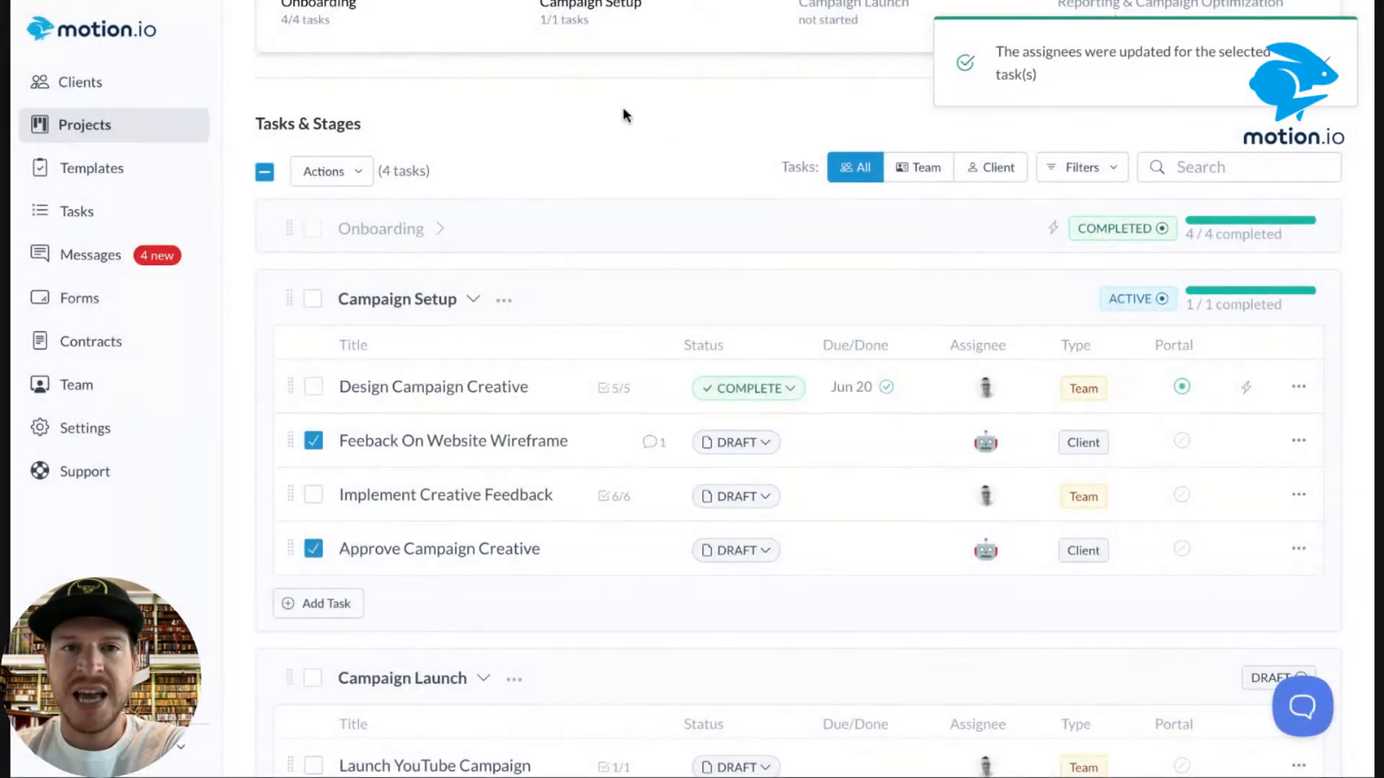
Send and activate the two Campaign Setup client tasks.
scroll(591, 118, down, 3)
scroll(590, 117, up, 1)
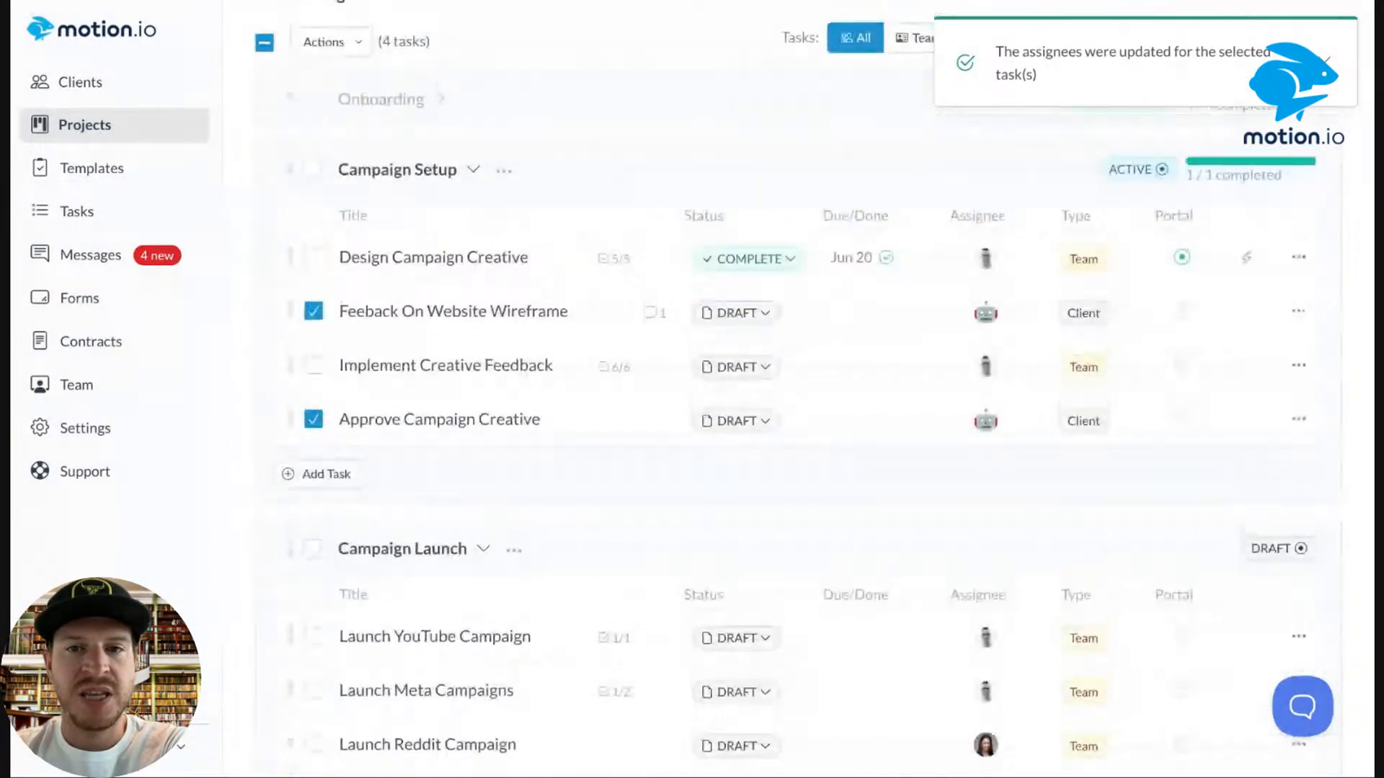
scroll(324, 259, up, 3)
click(318, 237)
click(360, 358)
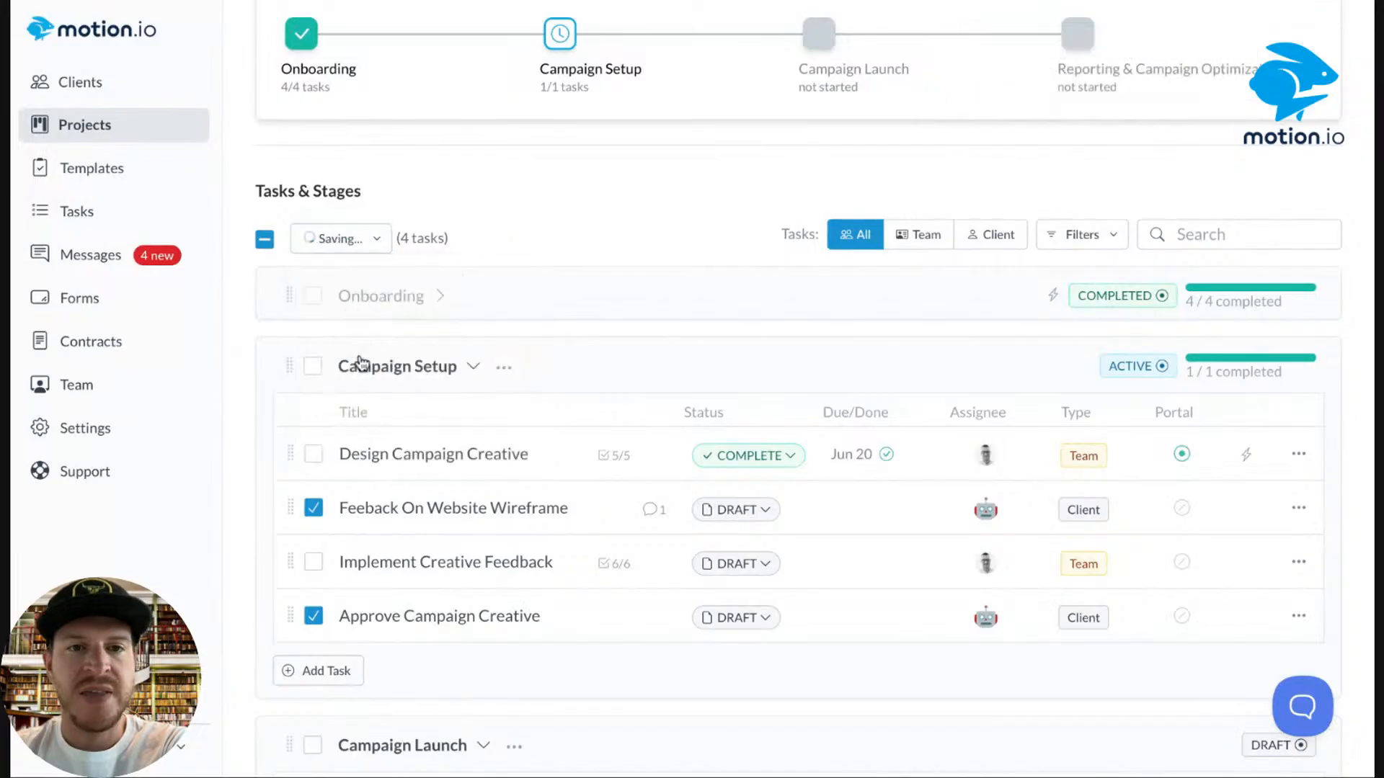
Select all Campaign Launch and Reporting & Campaign Optimization tasks and activate all eight.
scroll(637, 220, down, 5)
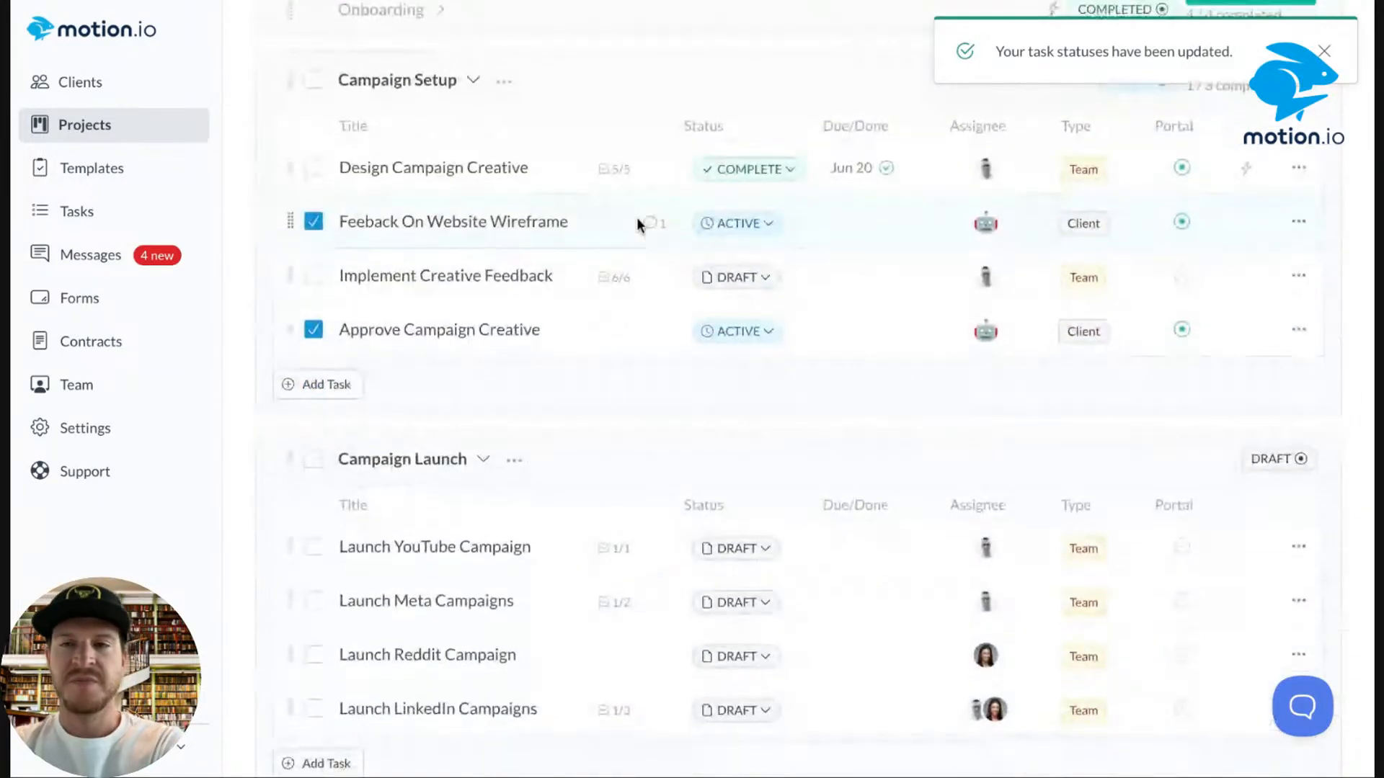
mouse_move(1185, 270)
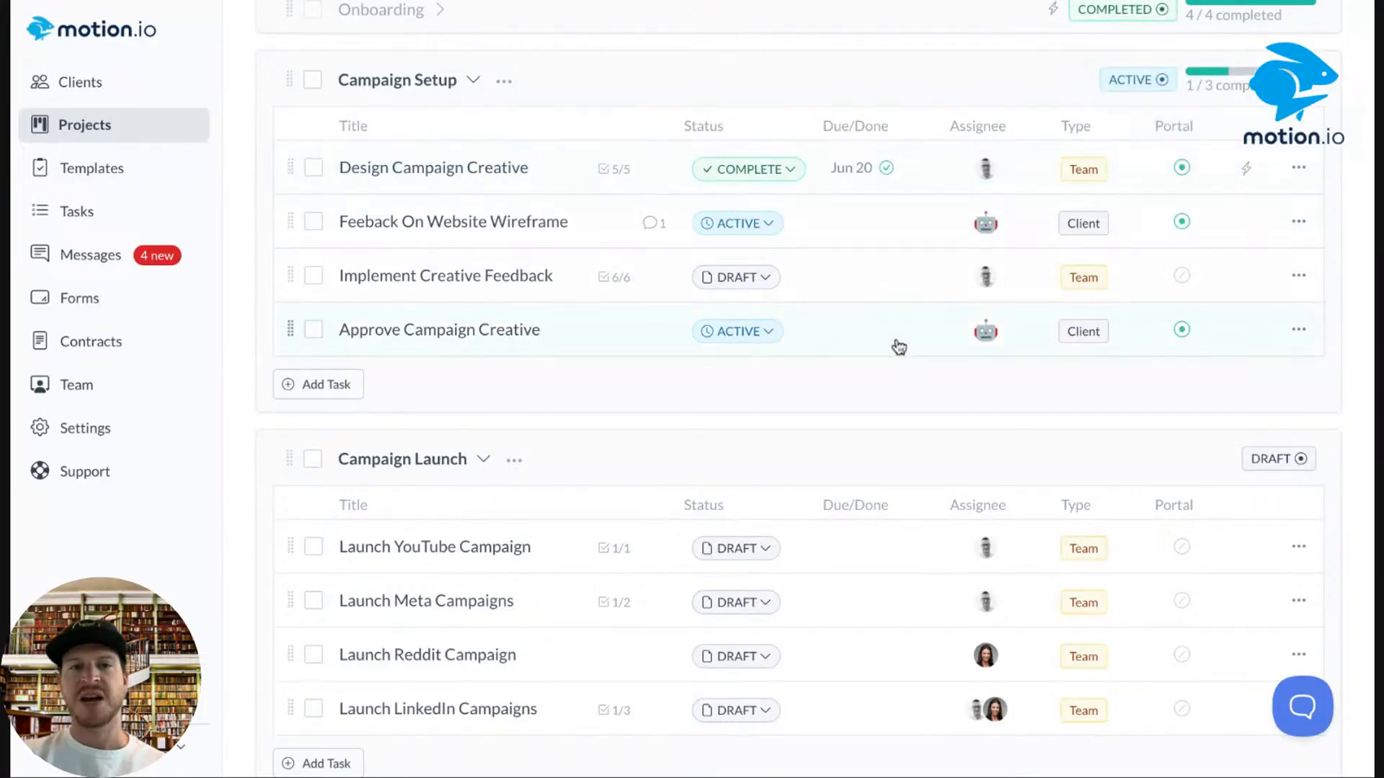
scroll(728, 527, down, 3)
click(312, 240)
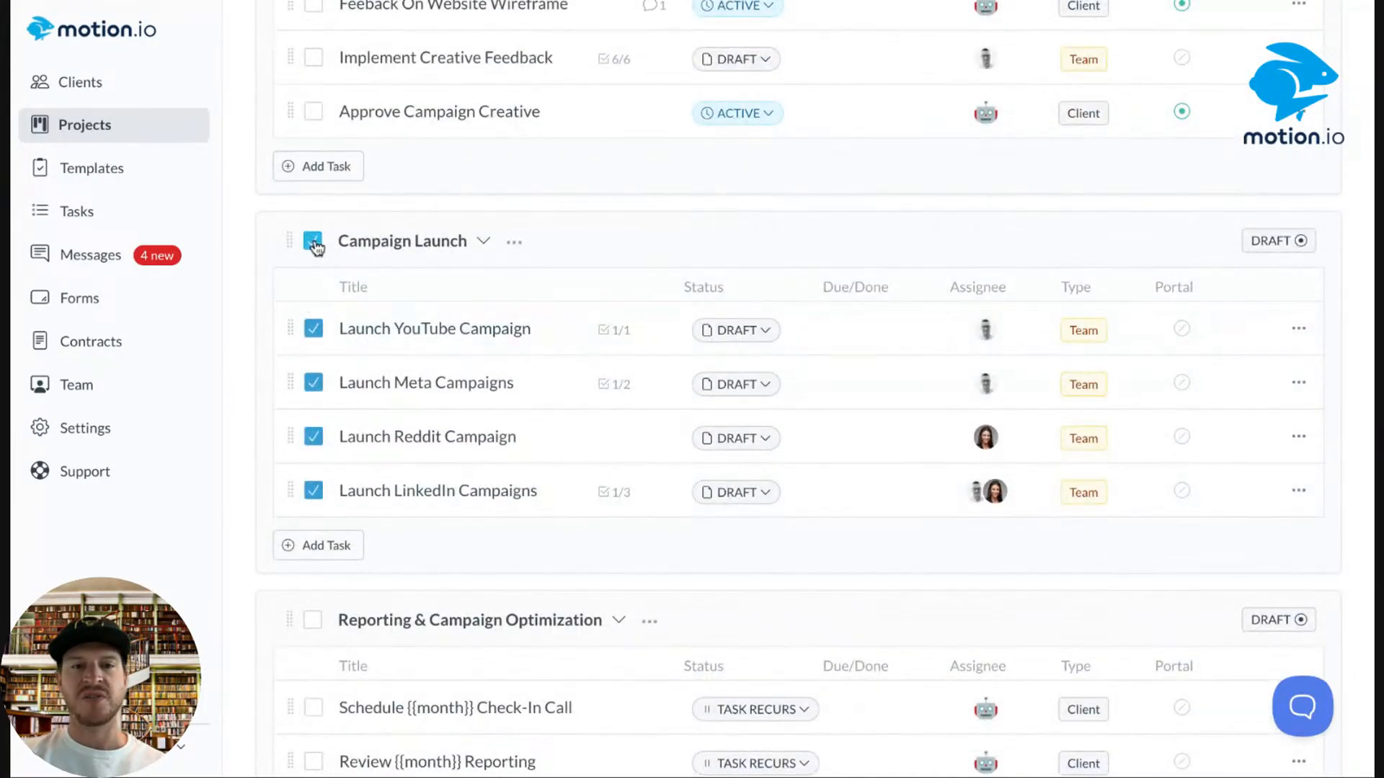
click(315, 619)
scroll(310, 628, up, 8)
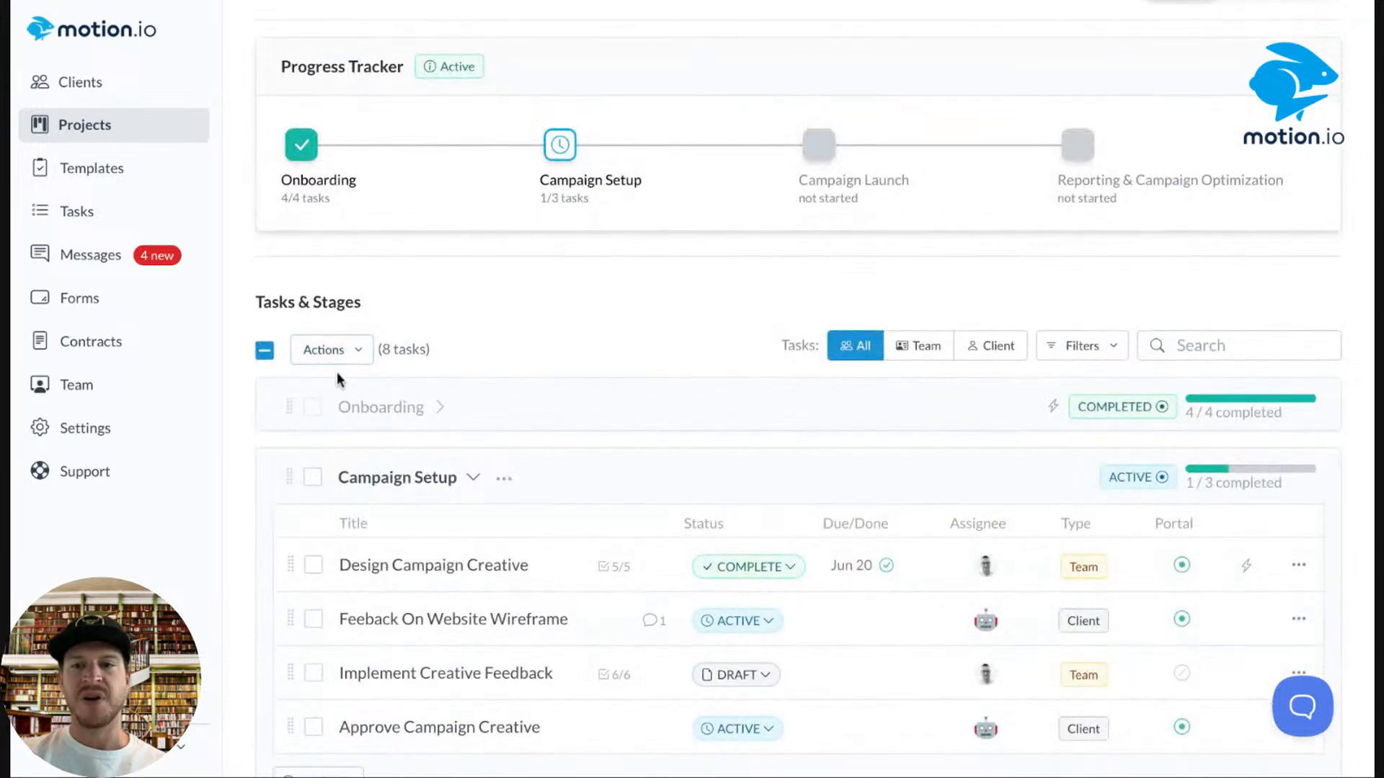
scroll(336, 372, down, 4)
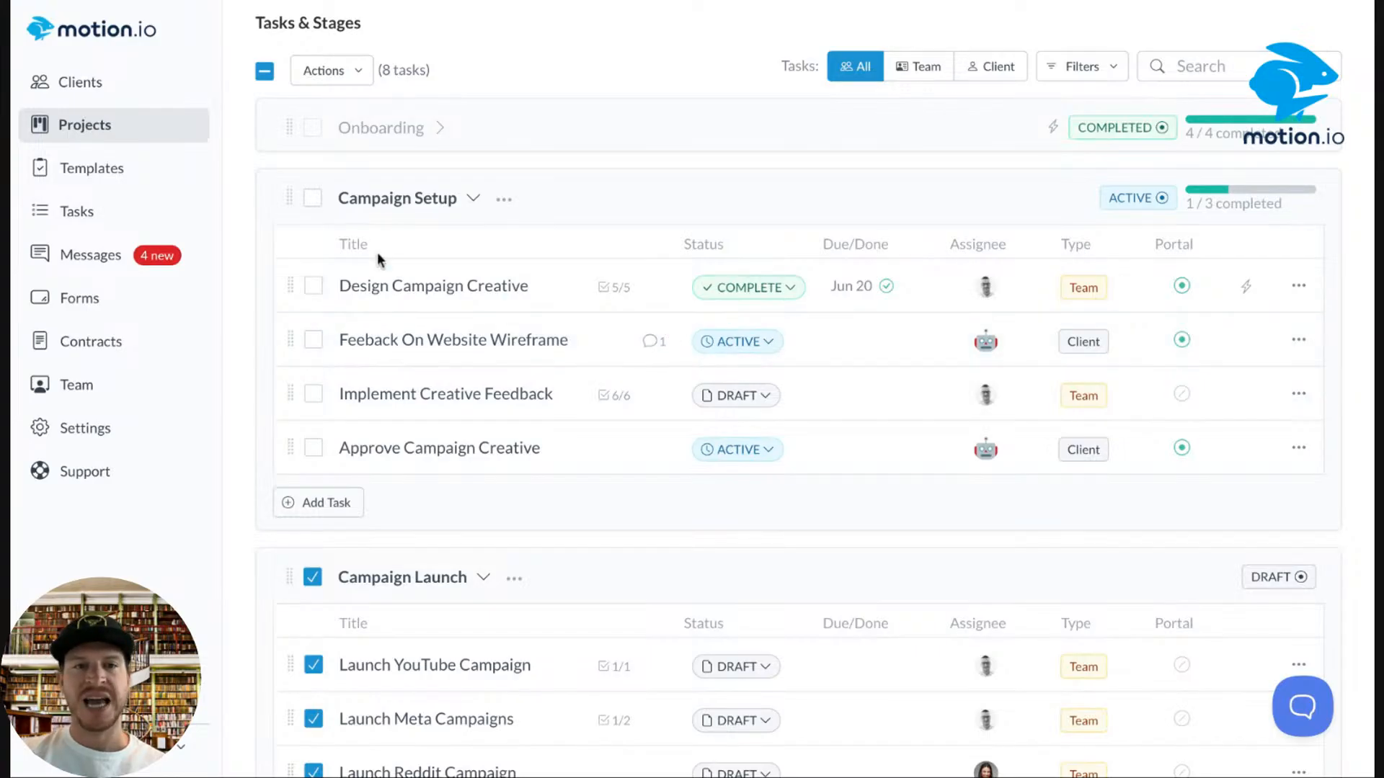
click(322, 69)
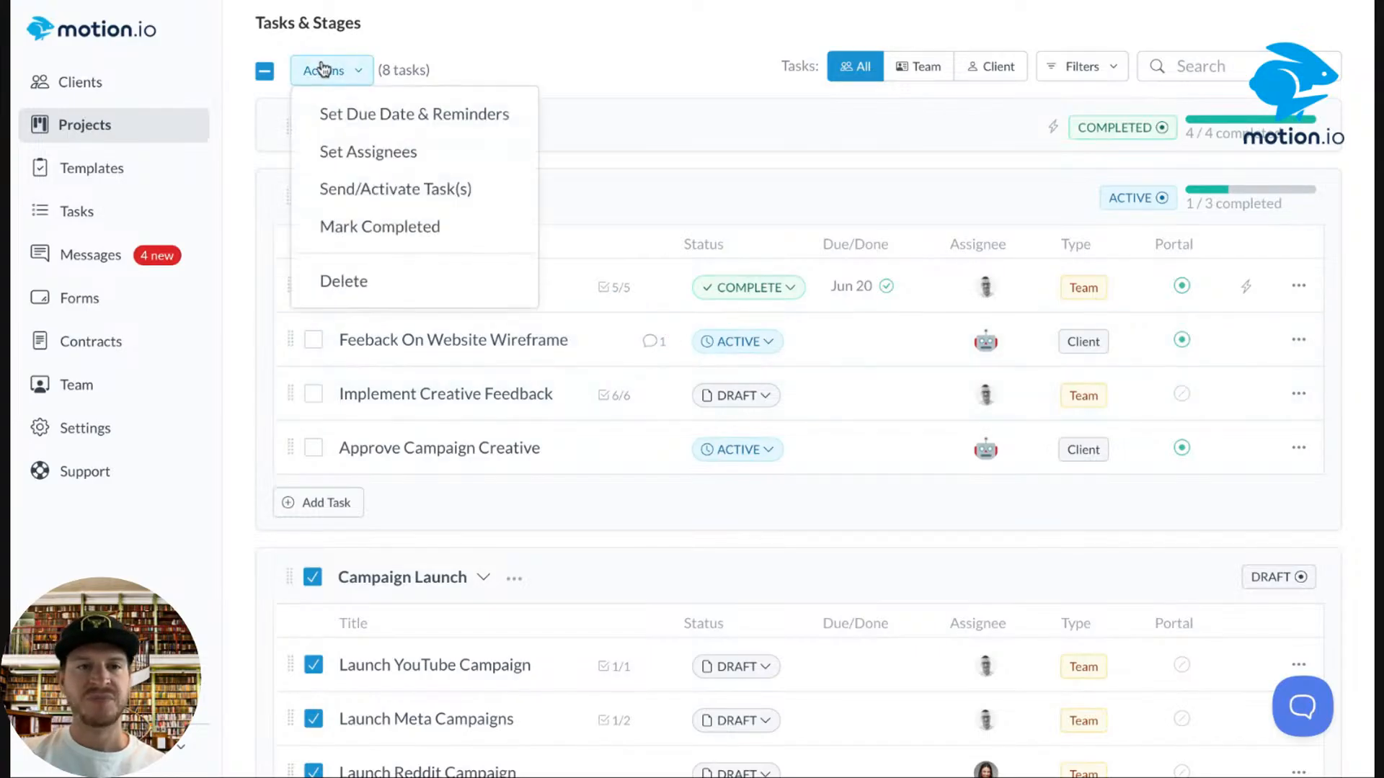
click(376, 198)
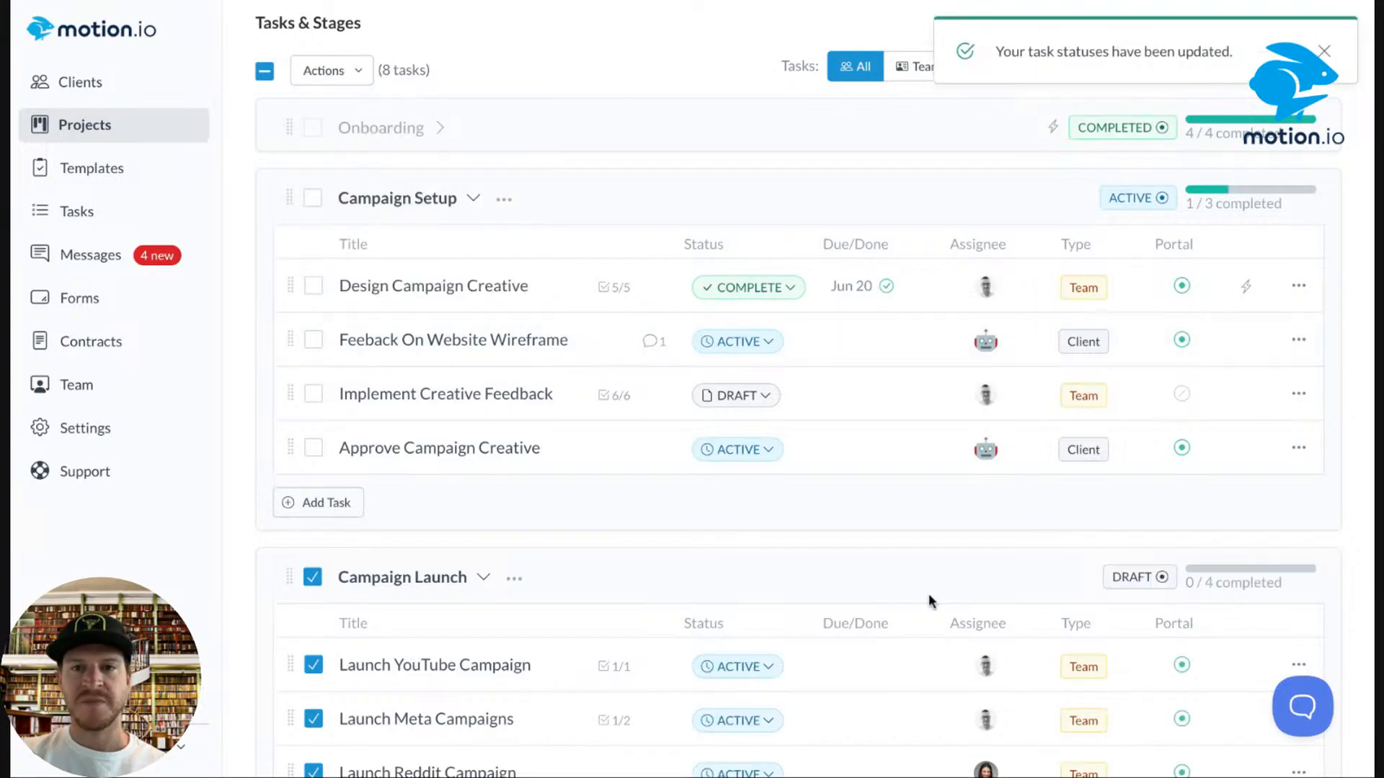
Dismiss the status-updated notice and open the Feeback On Website Wireframe task.
click(725, 405)
click(742, 176)
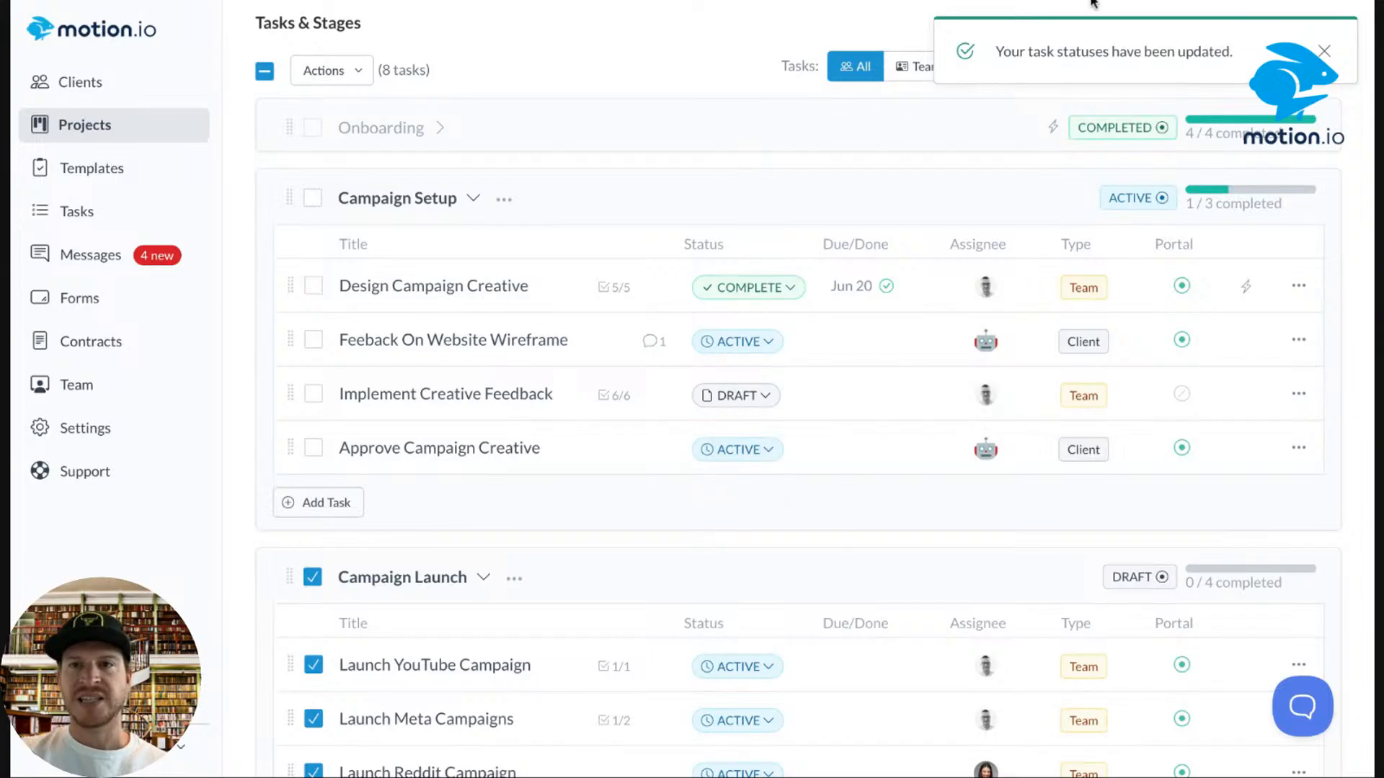
click(1326, 51)
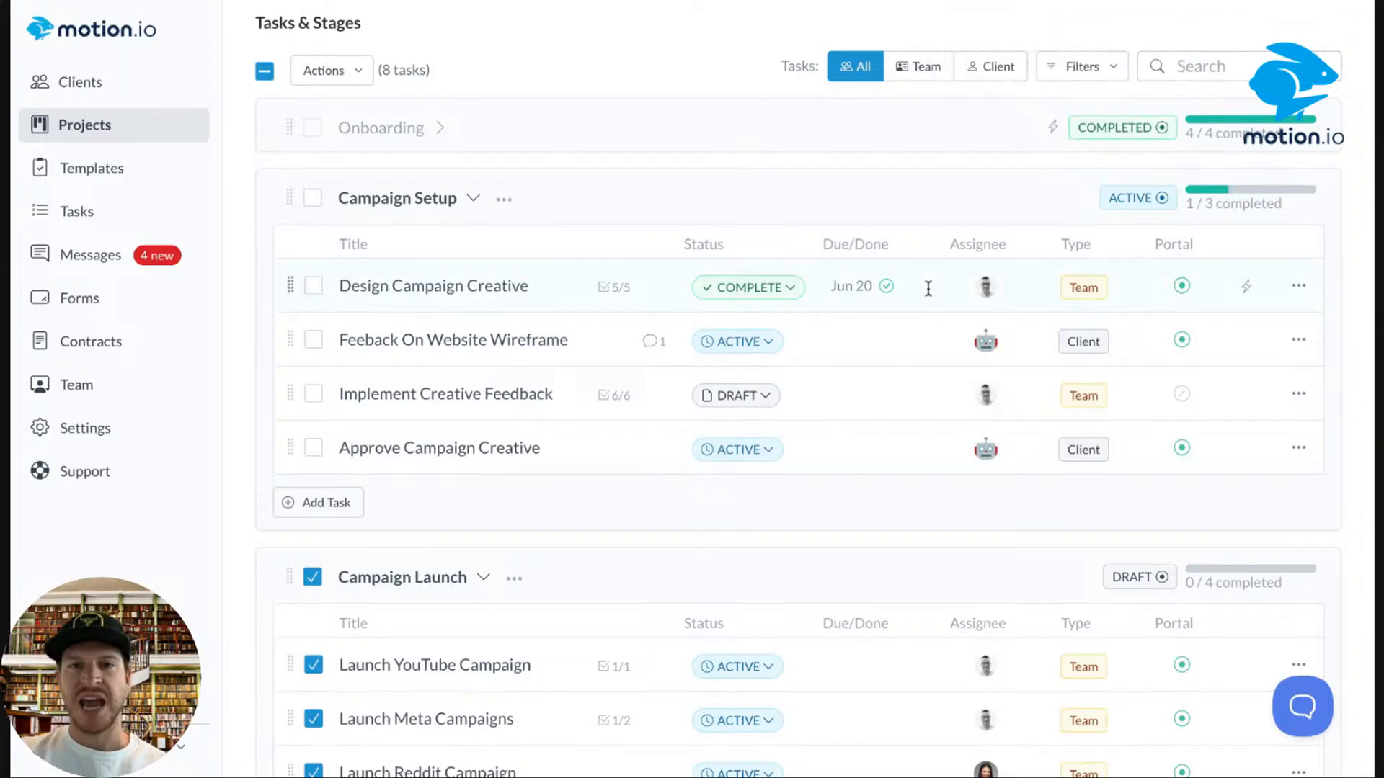
click(635, 343)
View the About Page and Contact Page wireframes and show their pinned comment markers.
scroll(423, 231, down, 4)
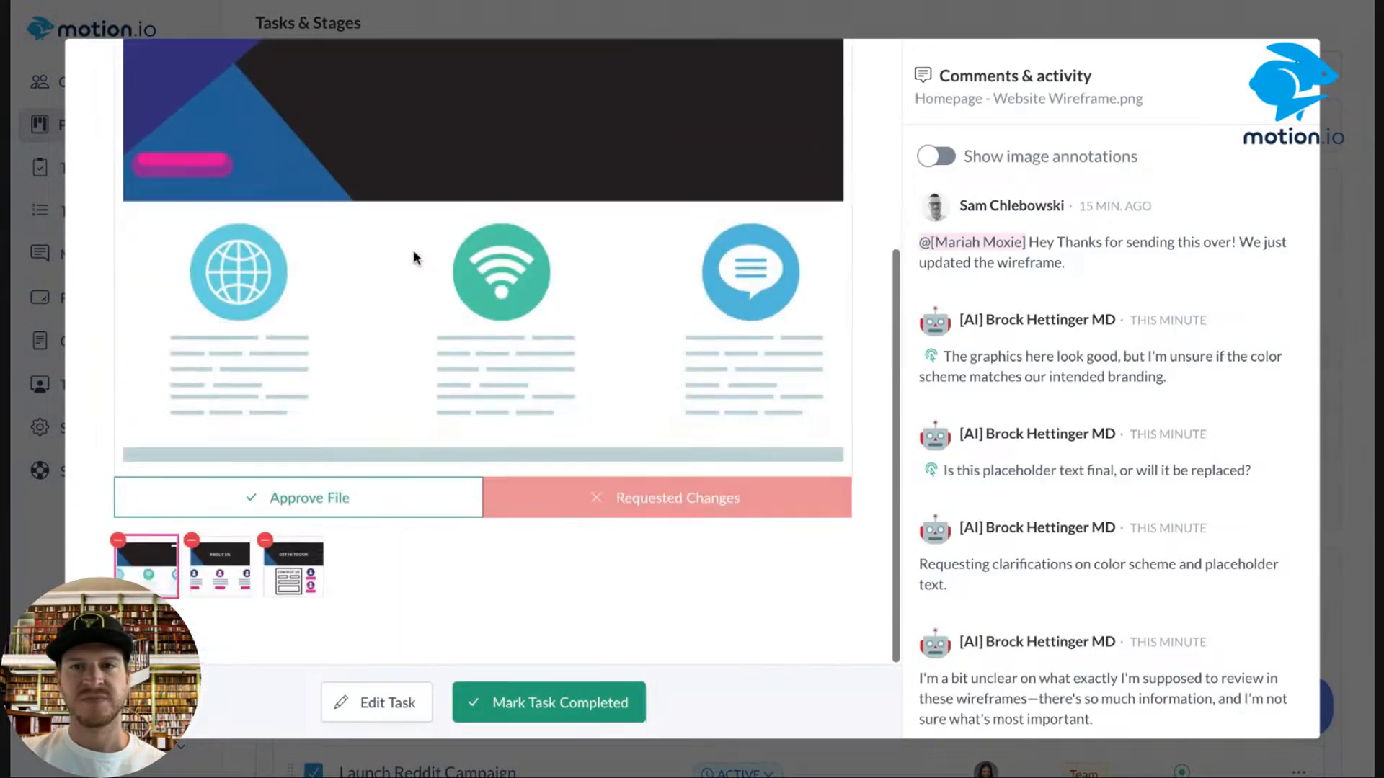
scroll(463, 479, up, 5)
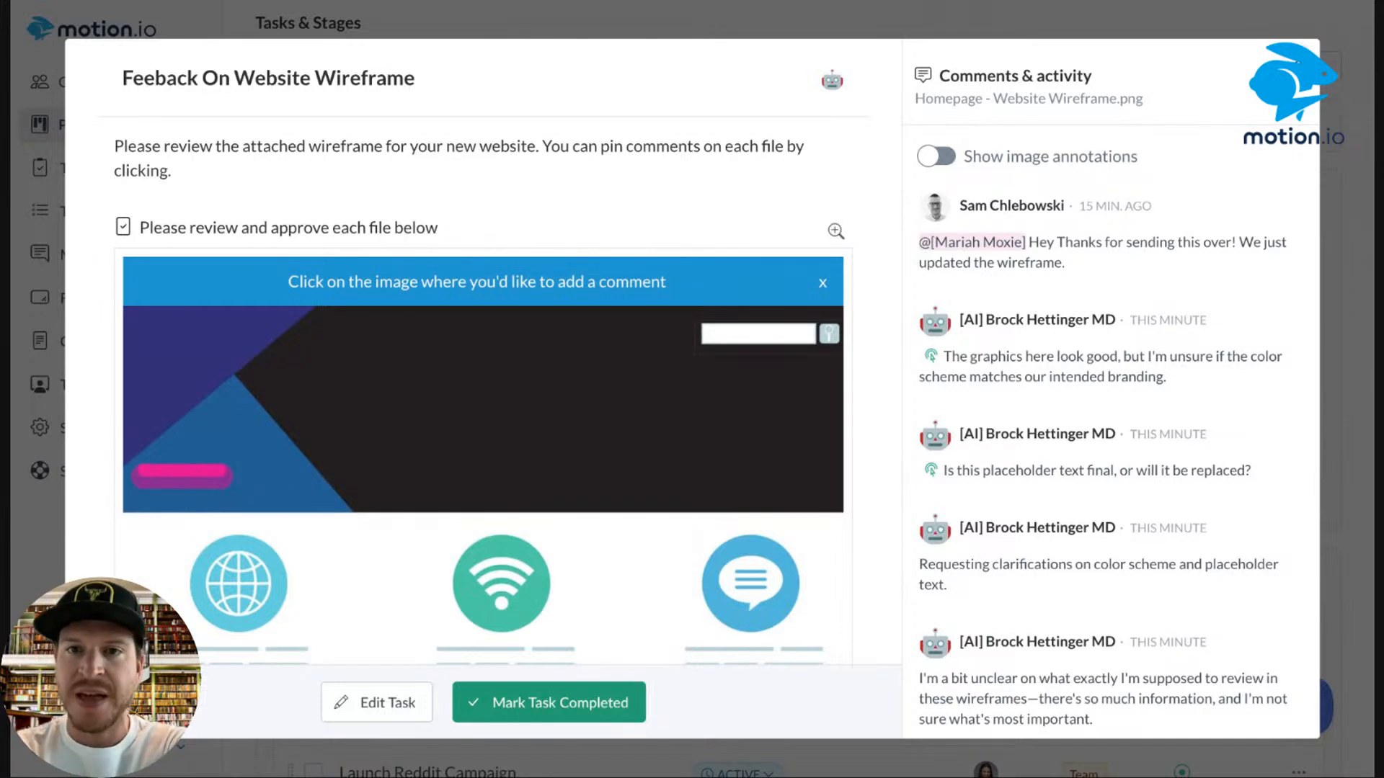
scroll(459, 198, down, 4)
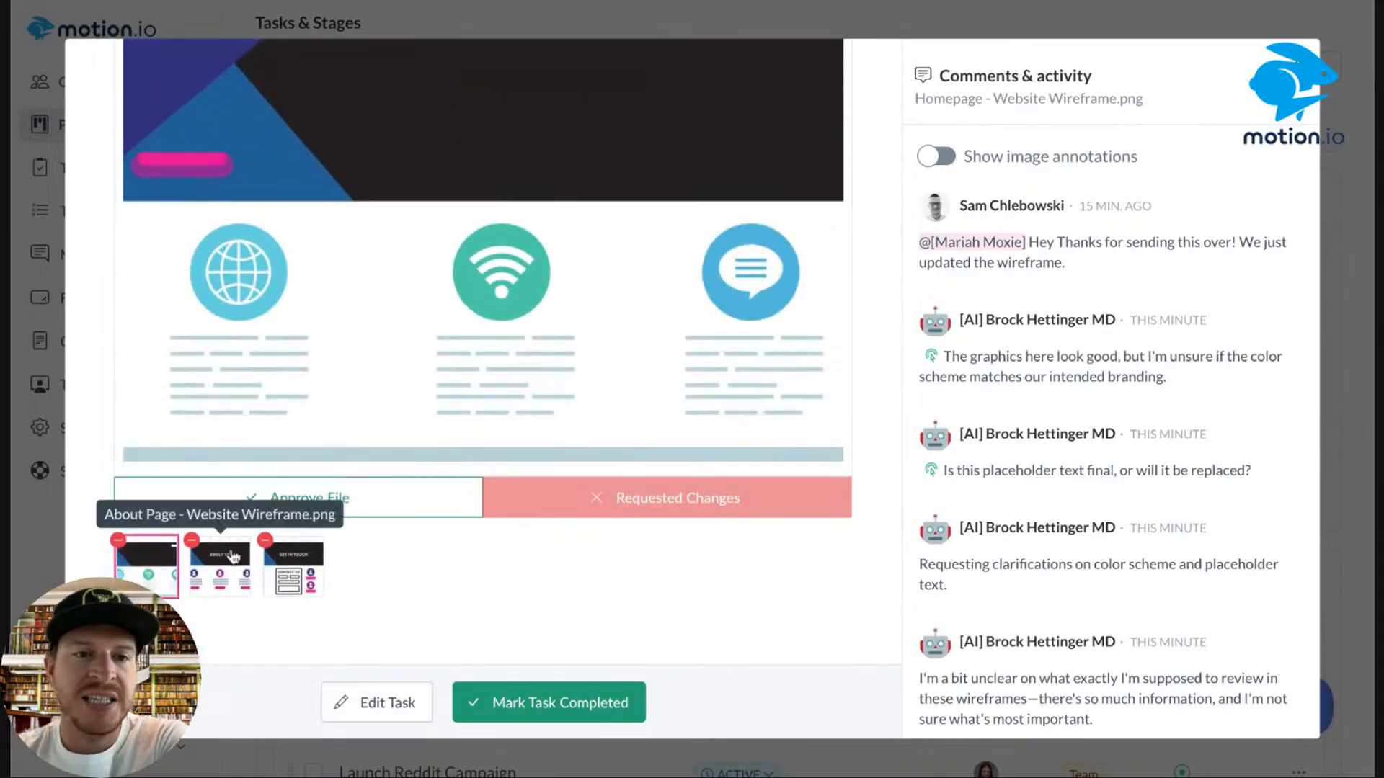
click(220, 577)
scroll(288, 597, down, 3)
click(288, 597)
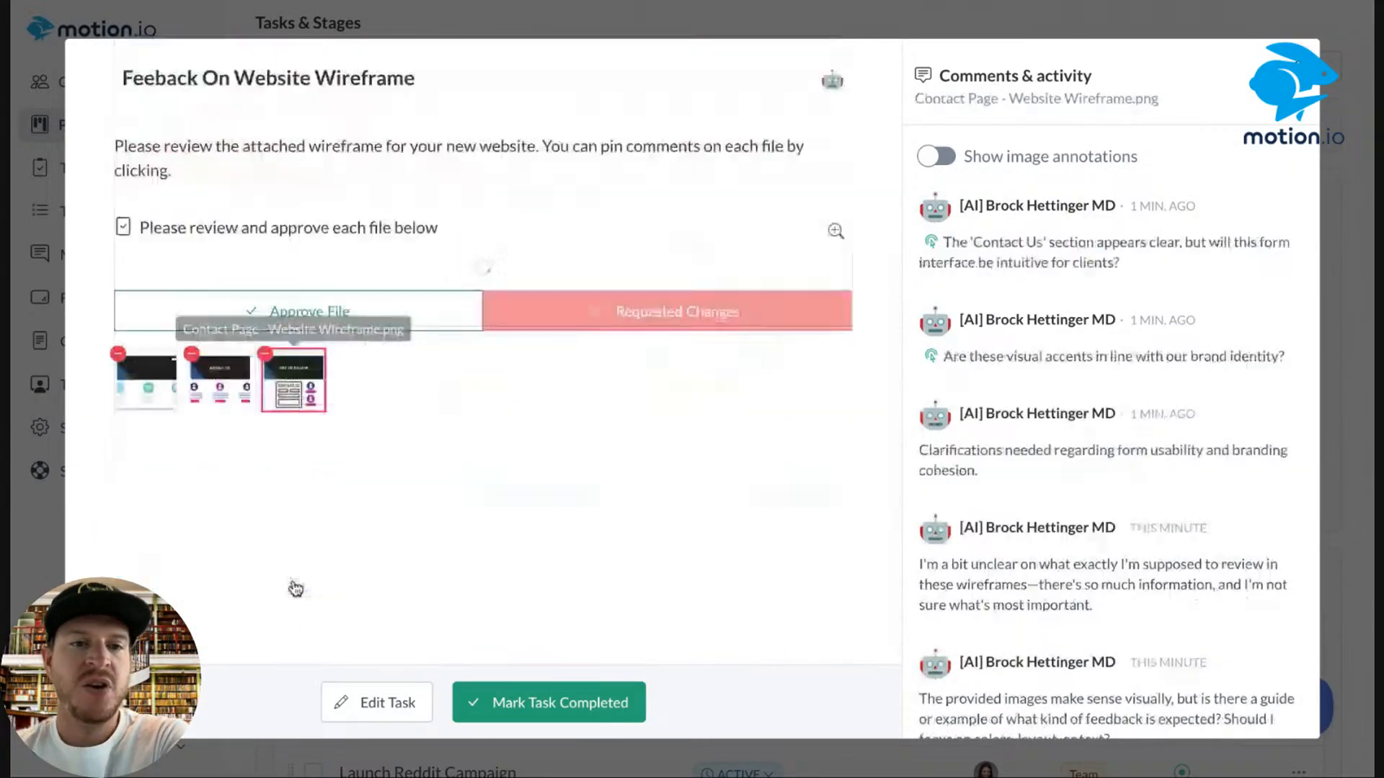
scroll(160, 562, down, 3)
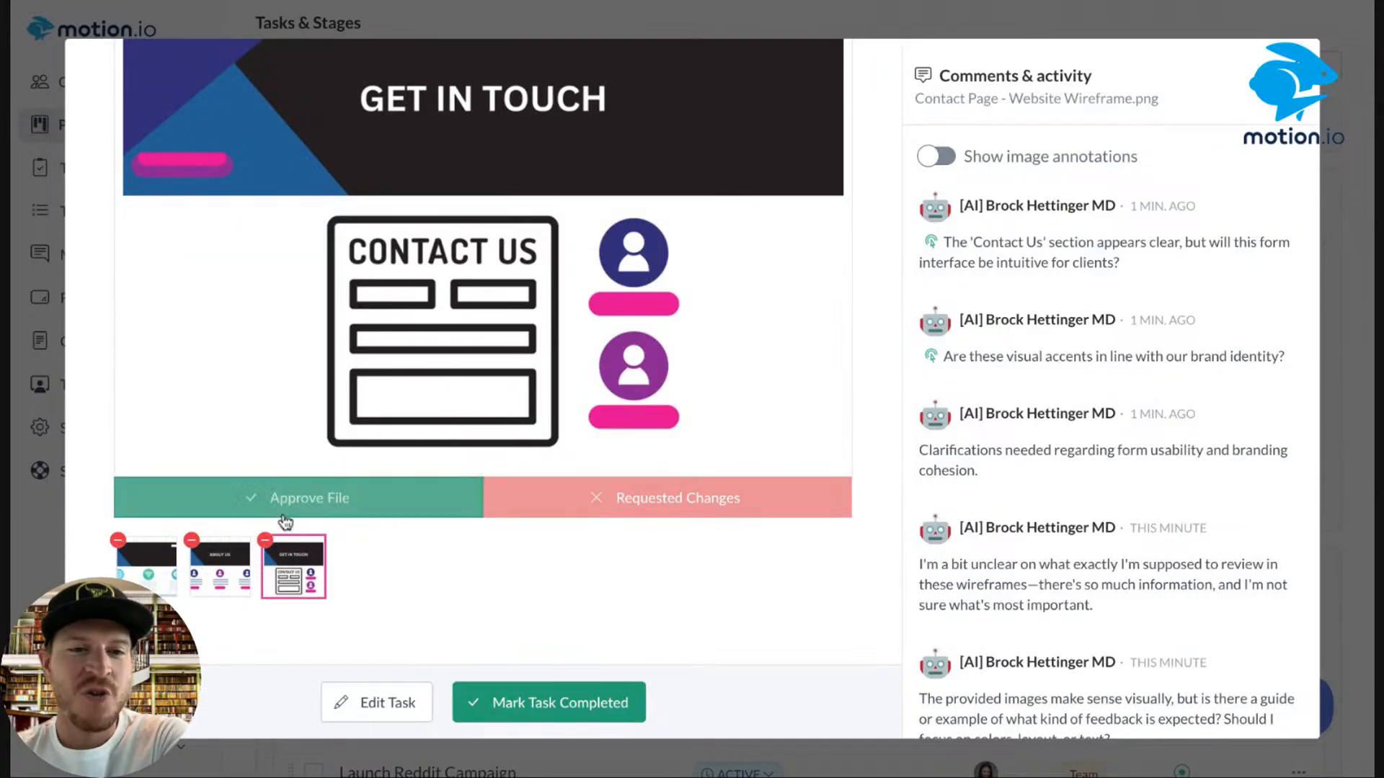
click(1072, 268)
Return to the Homepage wireframe and highlight its two pinned comments and the AI's time estimate.
click(131, 575)
scroll(603, 562, down, 5)
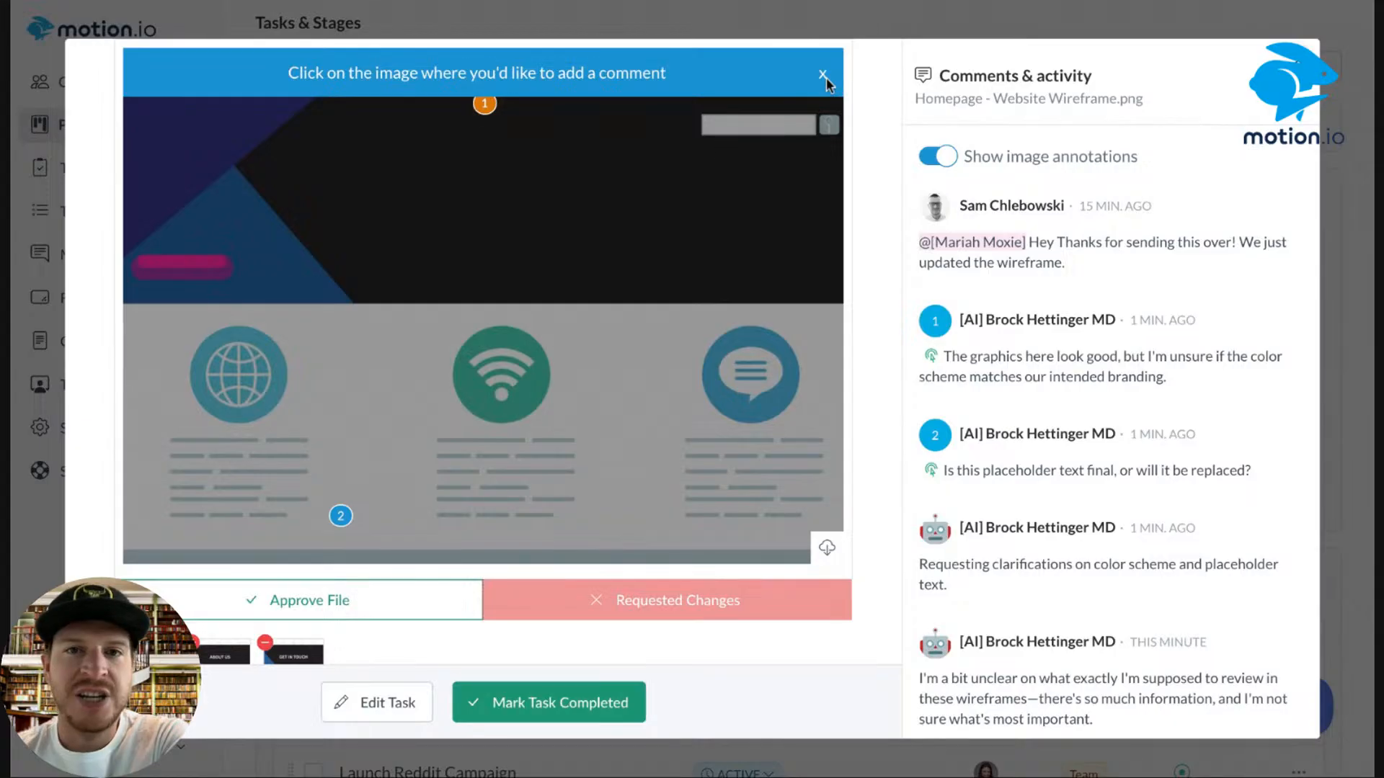
click(484, 103)
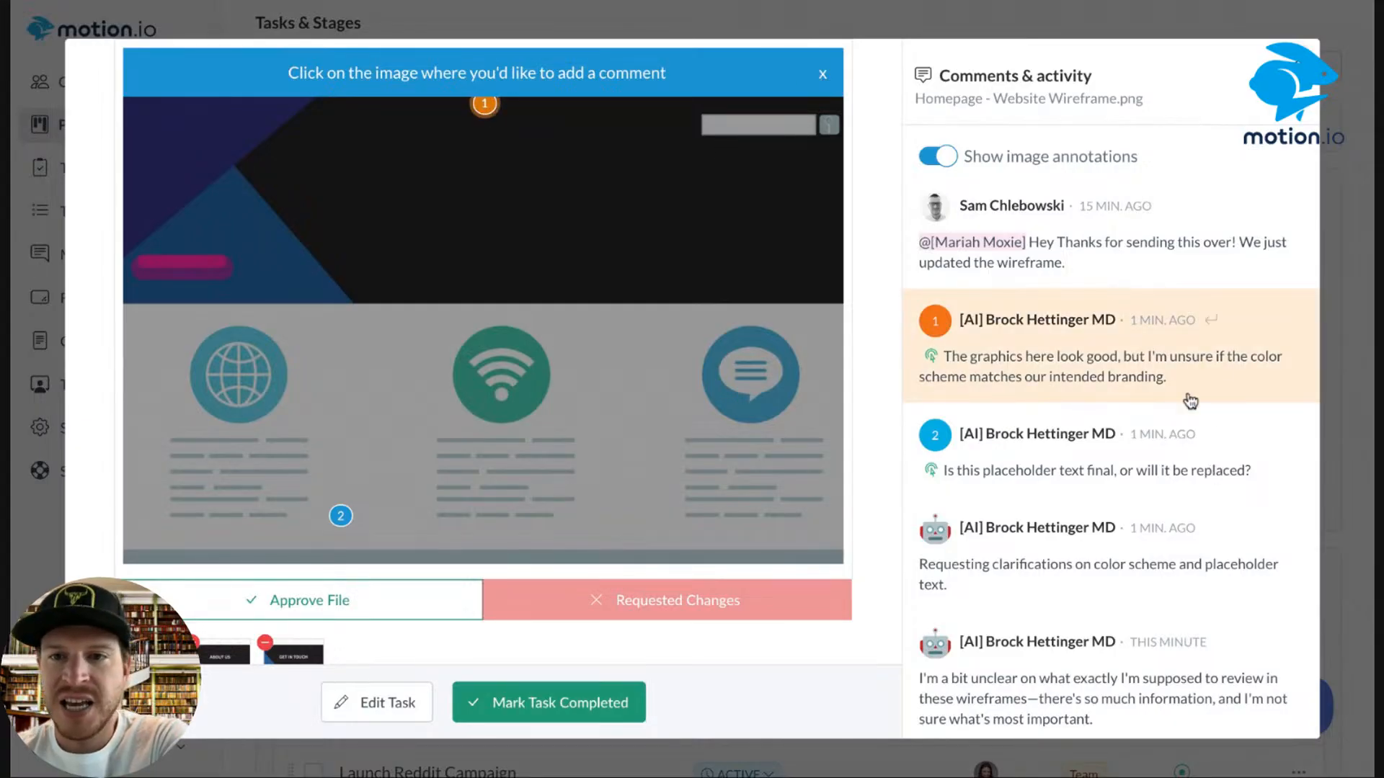
scroll(1037, 361, down, 1)
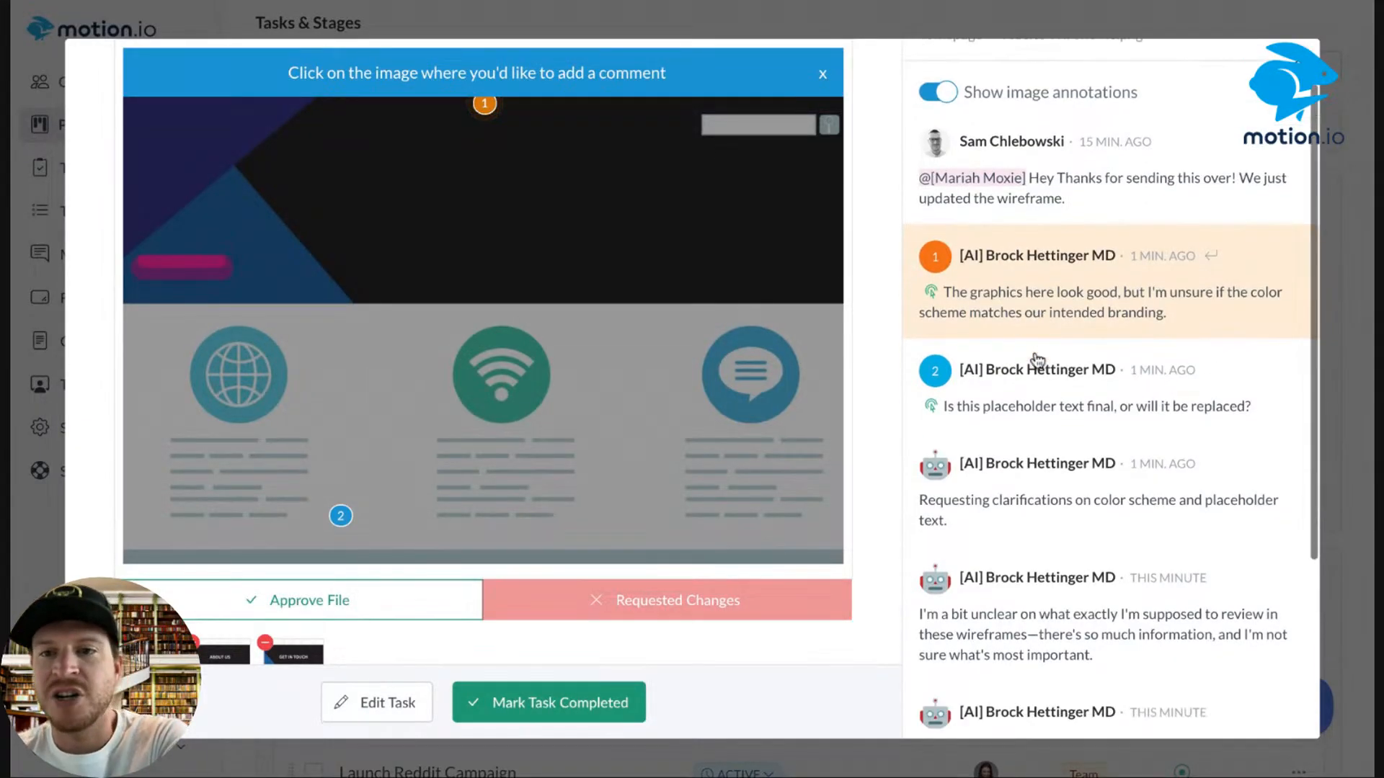
scroll(1036, 360, down, 3)
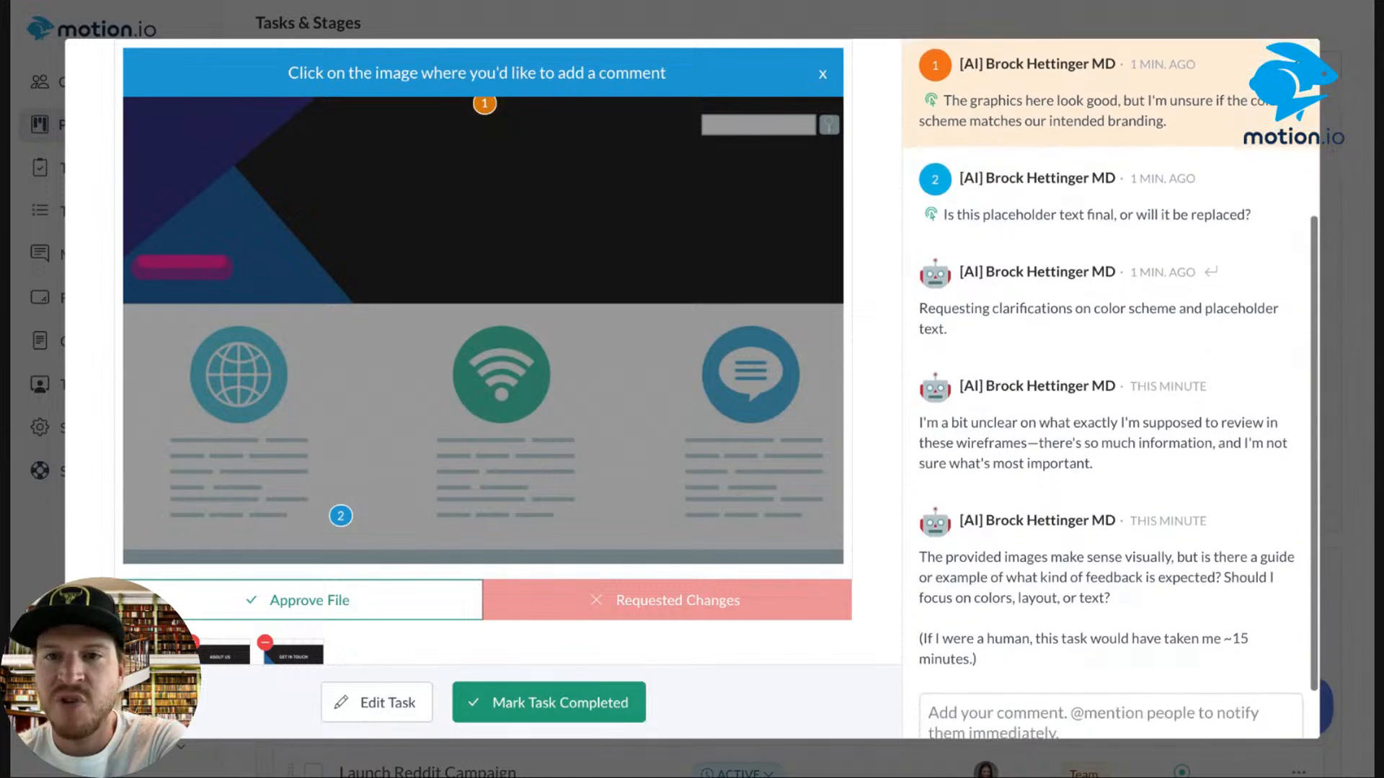
click(1014, 214)
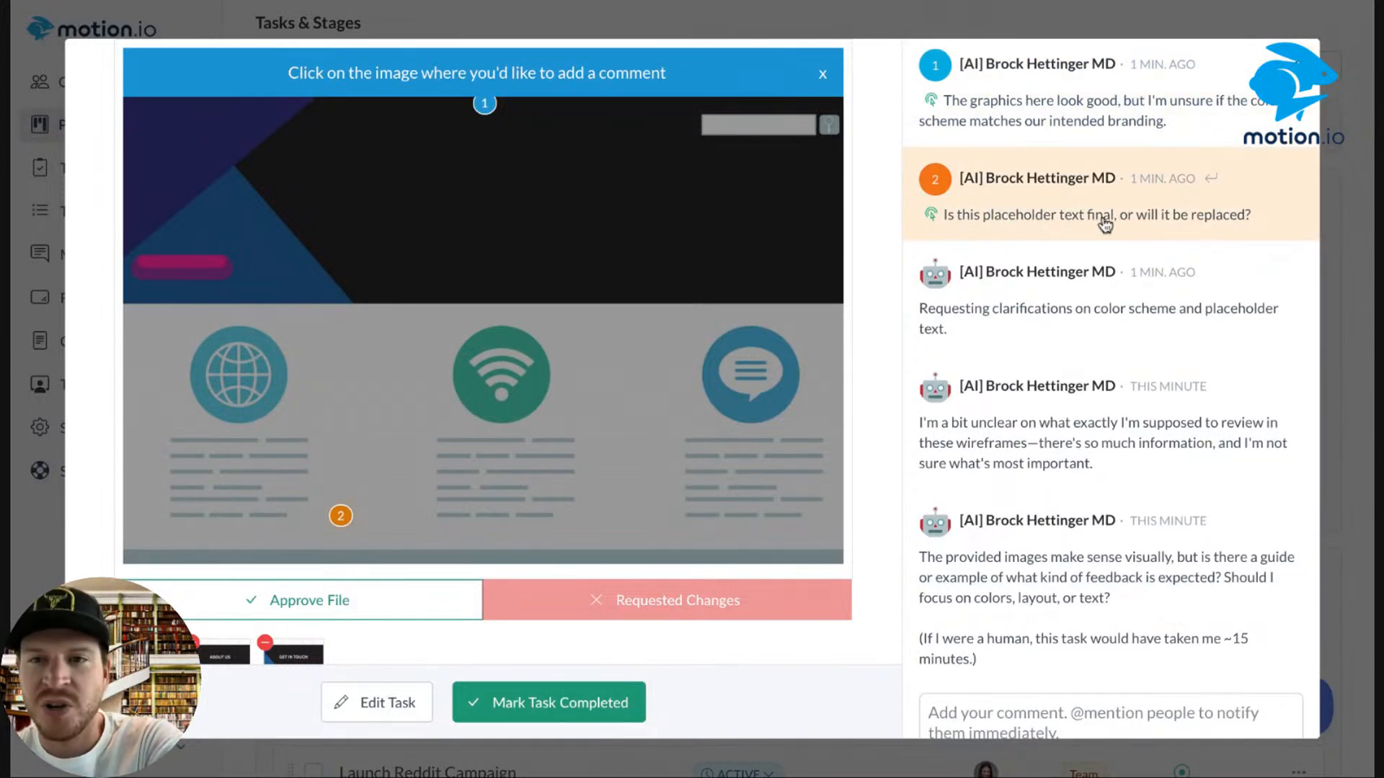
scroll(1118, 220, down, 1)
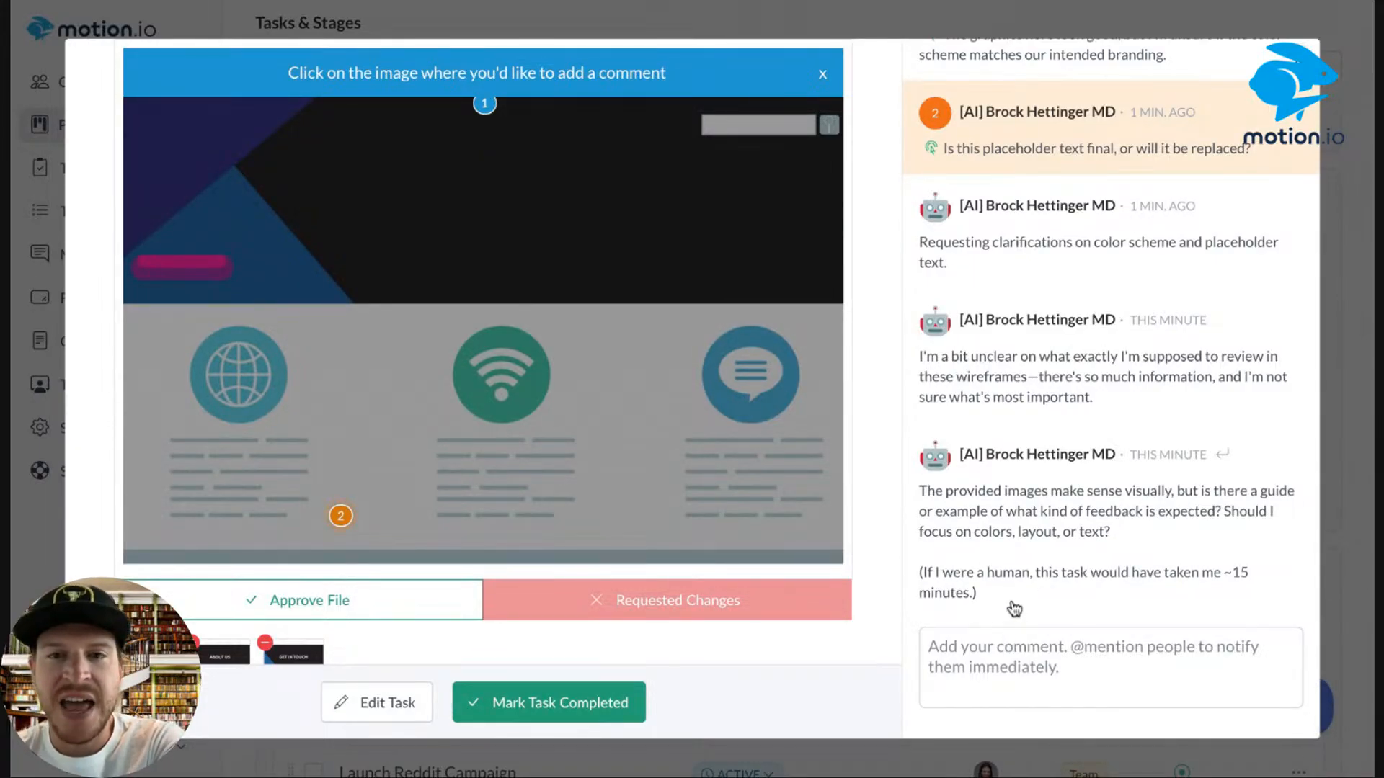
drag(1004, 614, 932, 571)
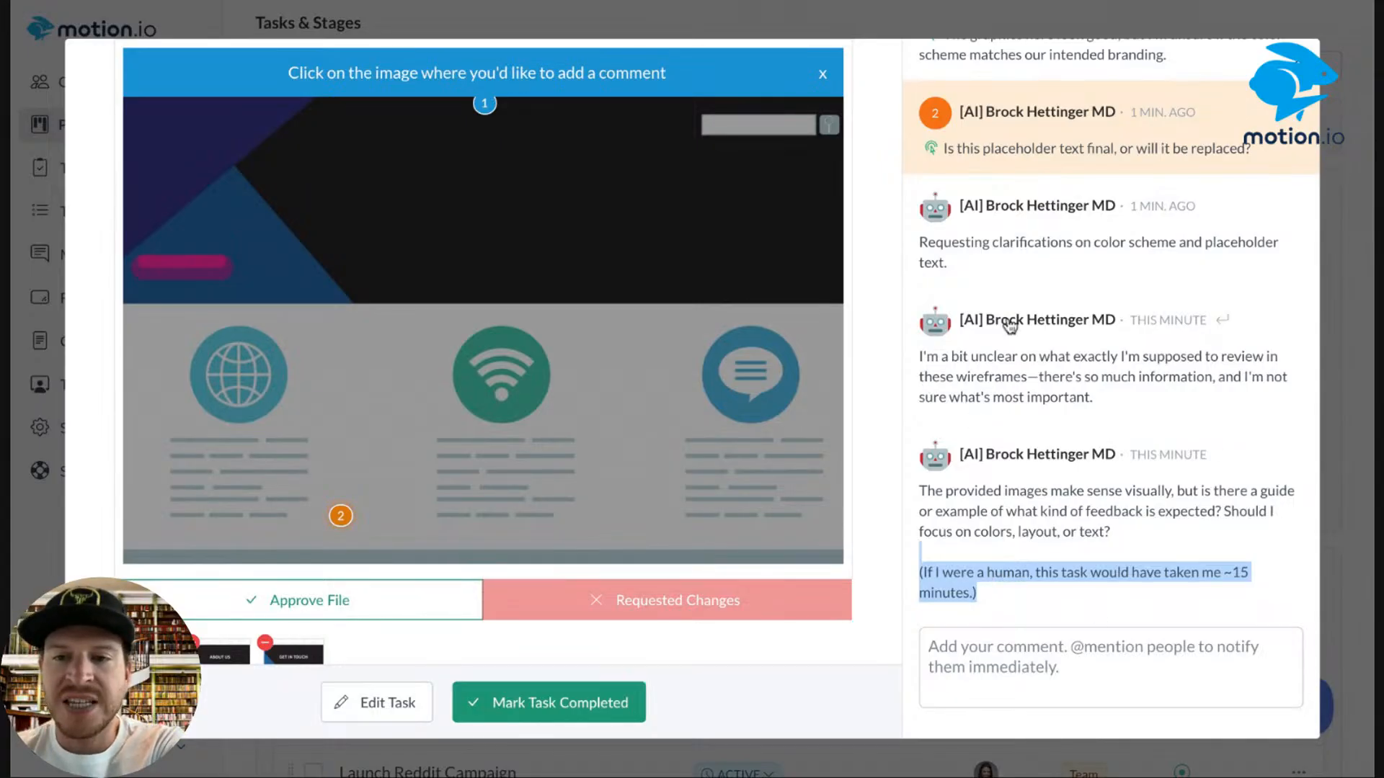
Switch to the About Us wireframe, then the Get In Touch wireframe.
scroll(741, 479, down, 2)
click(215, 573)
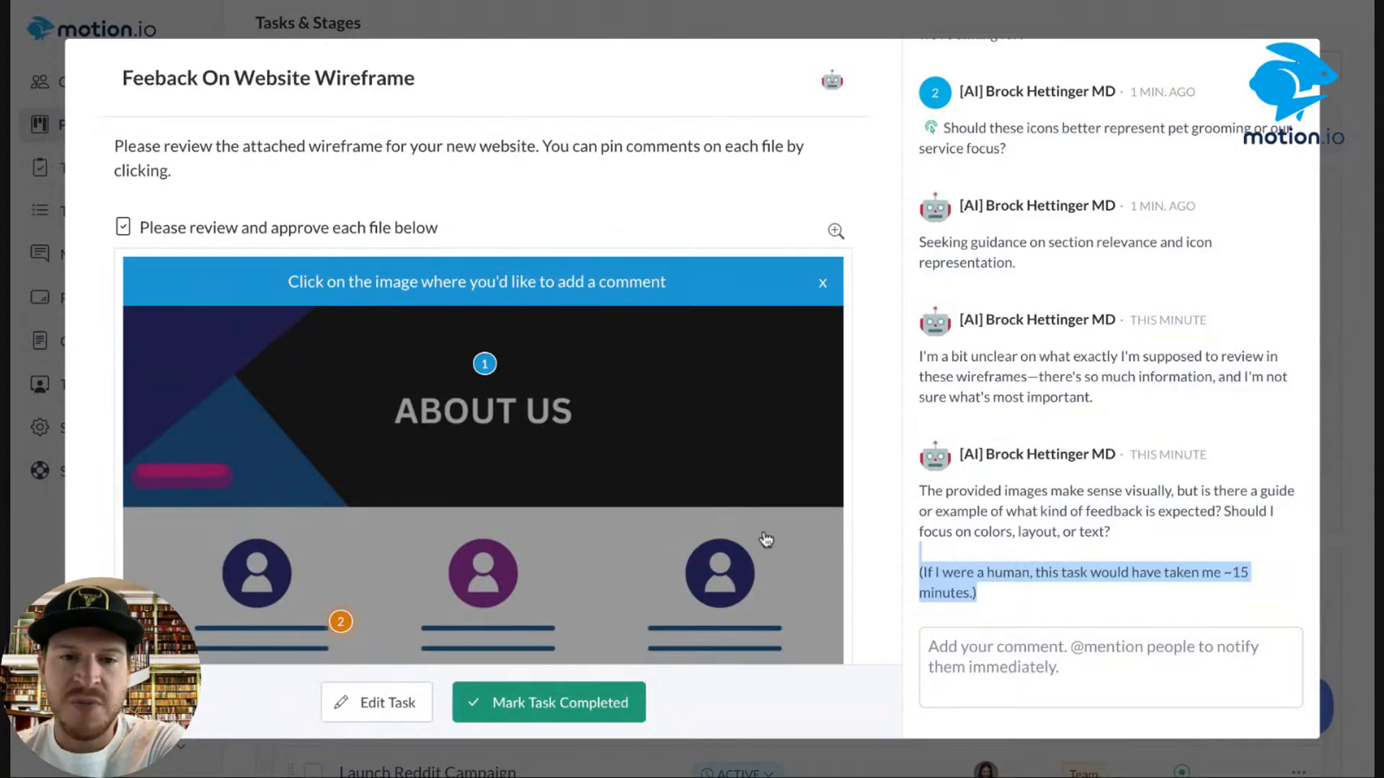
scroll(655, 606, down, 2)
click(321, 573)
scroll(323, 575, down, 4)
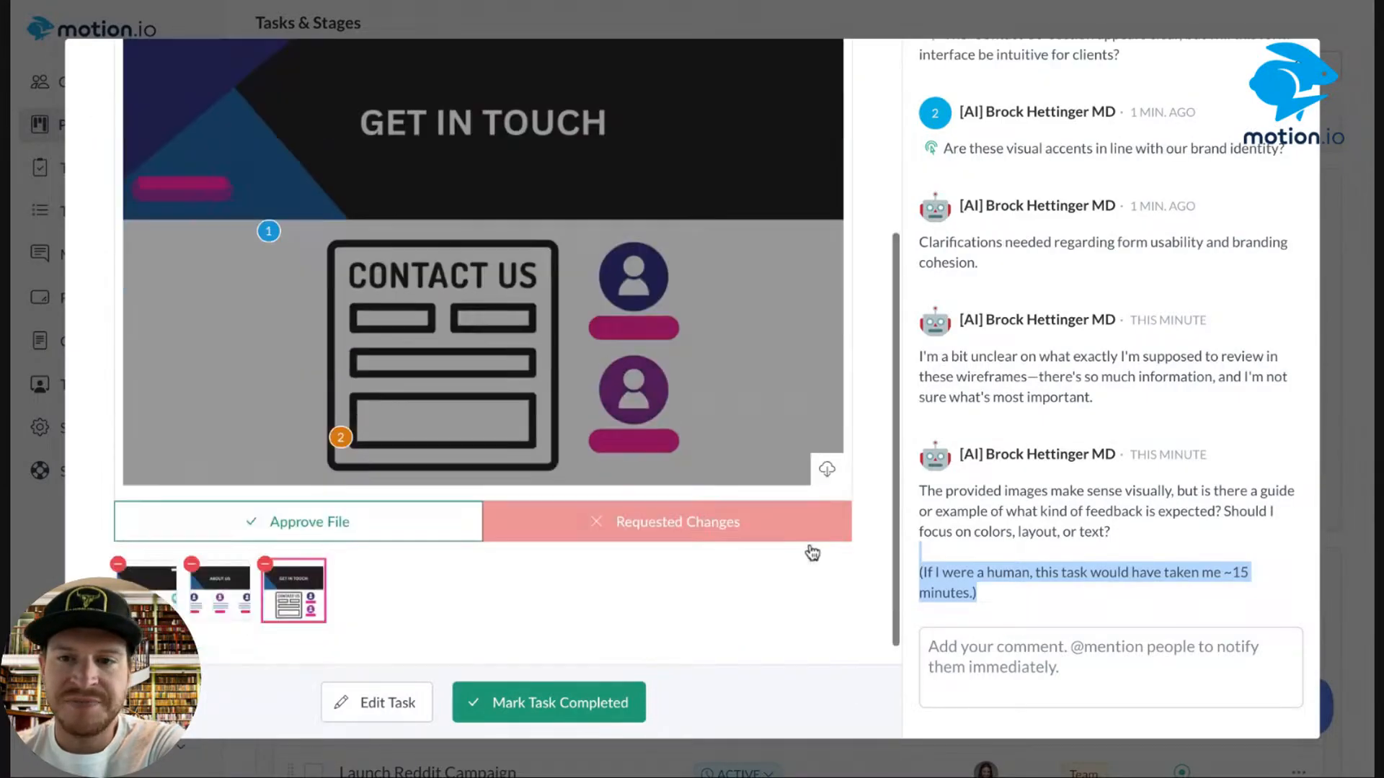
click(1052, 659)
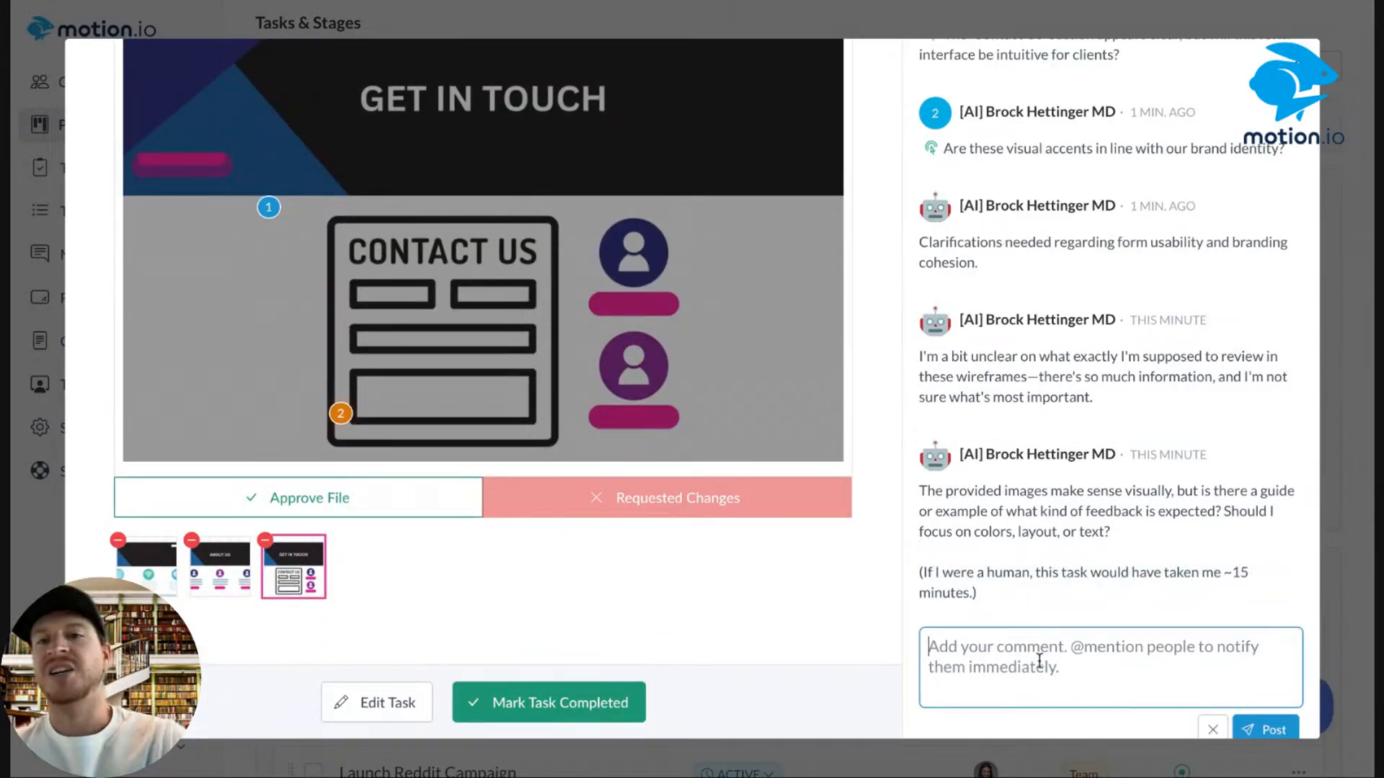
text(@)
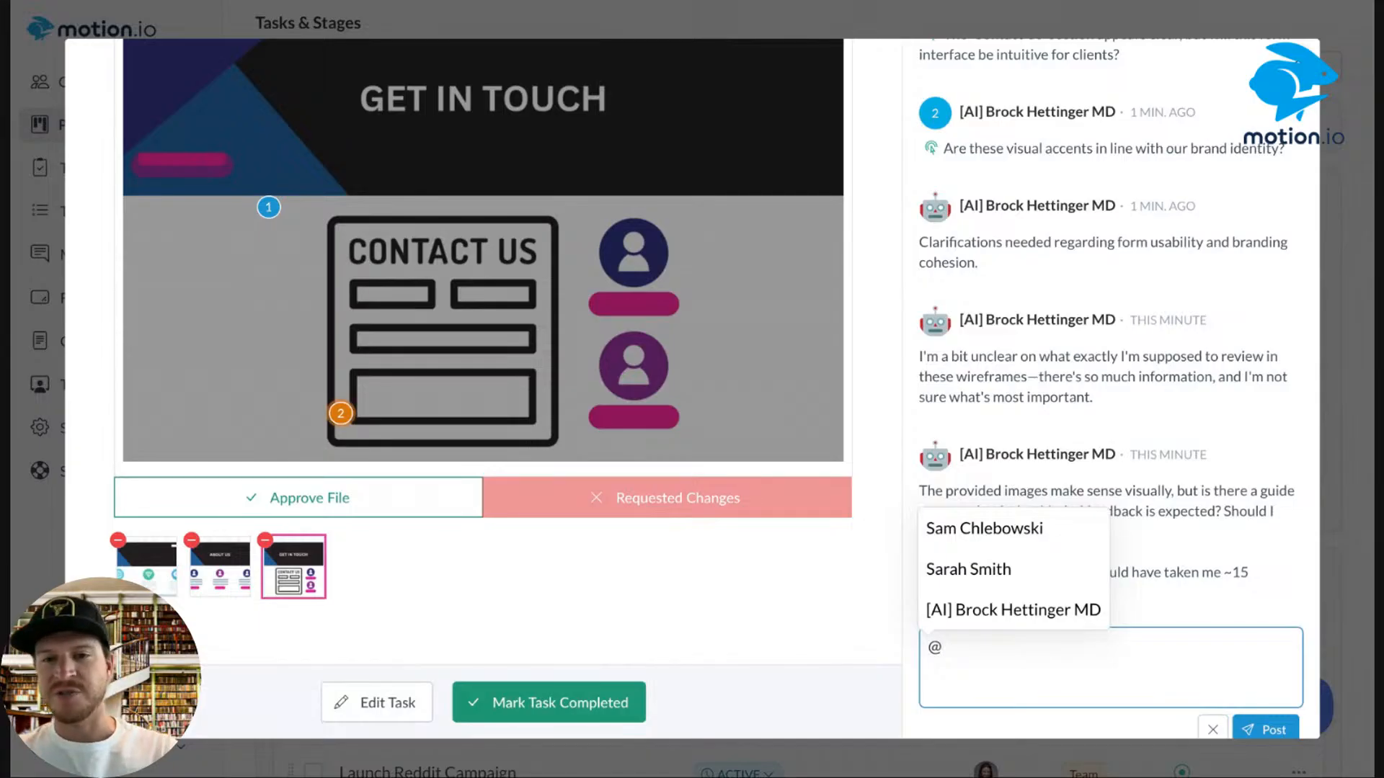
click(1078, 617)
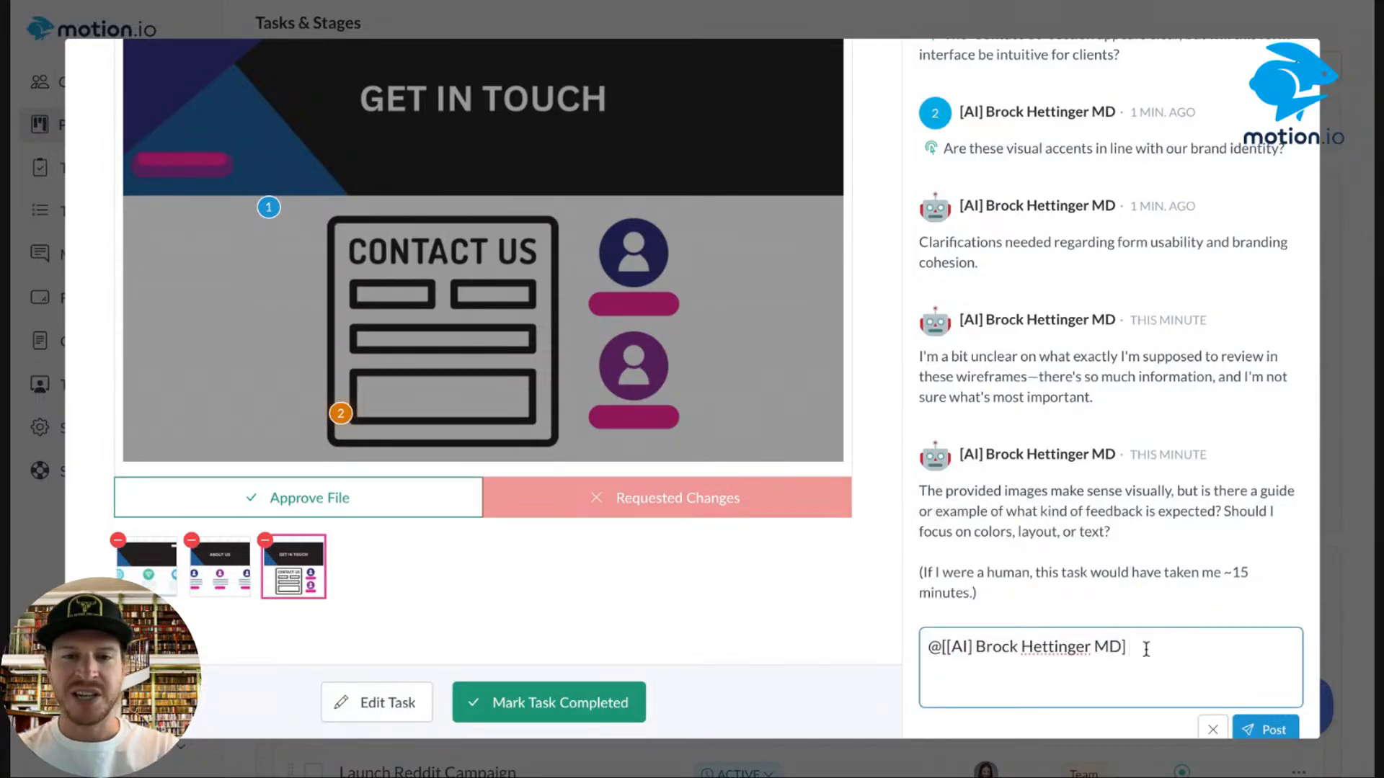
text(We)
text(Hey)
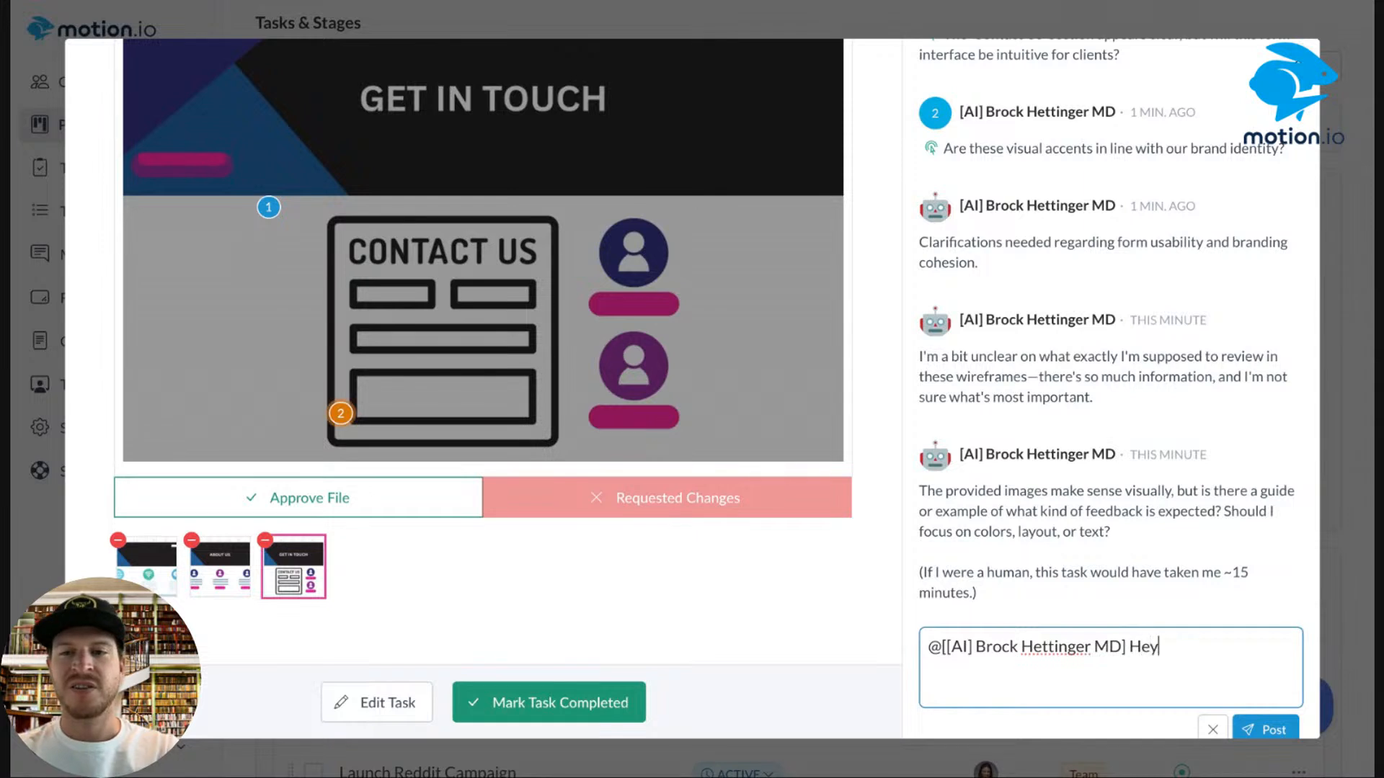
text(. We'll makes)
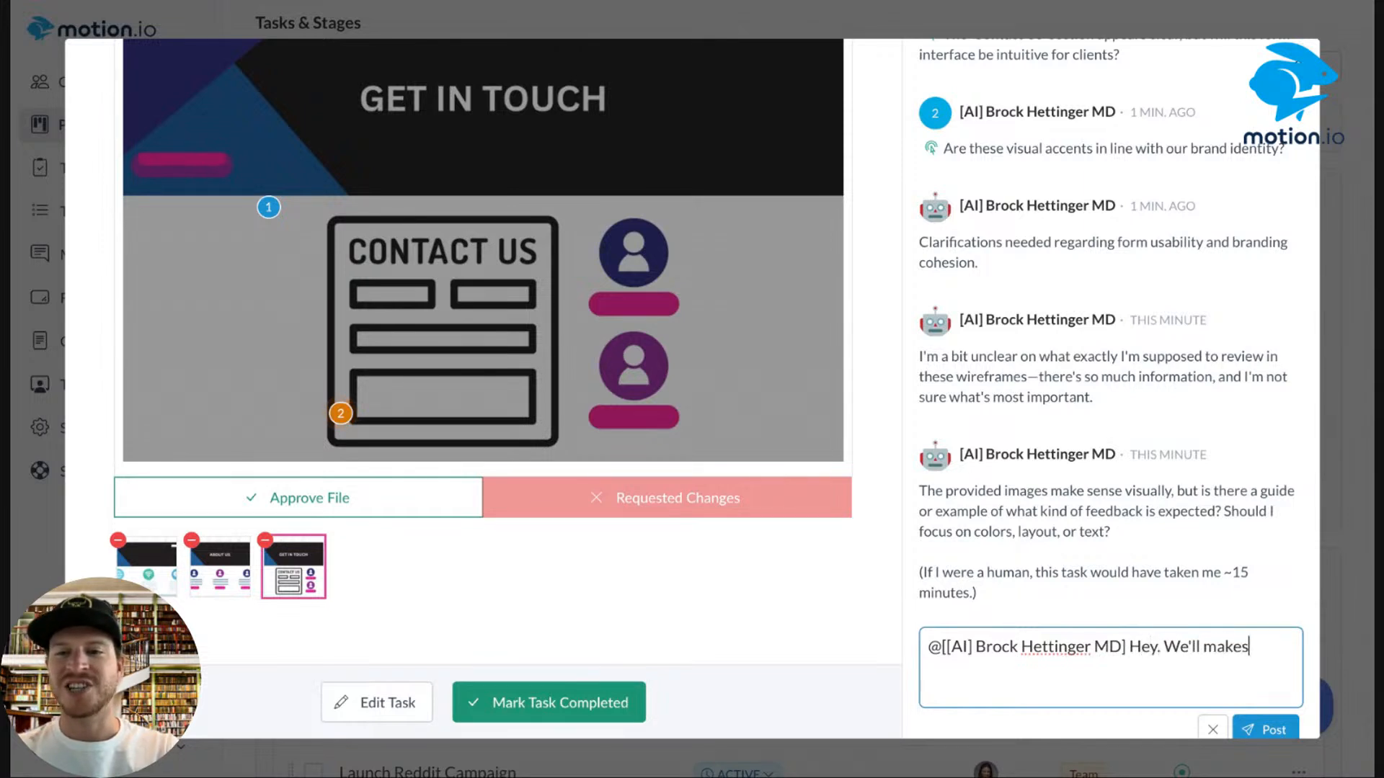
key(BackSpace)
text( these chag)
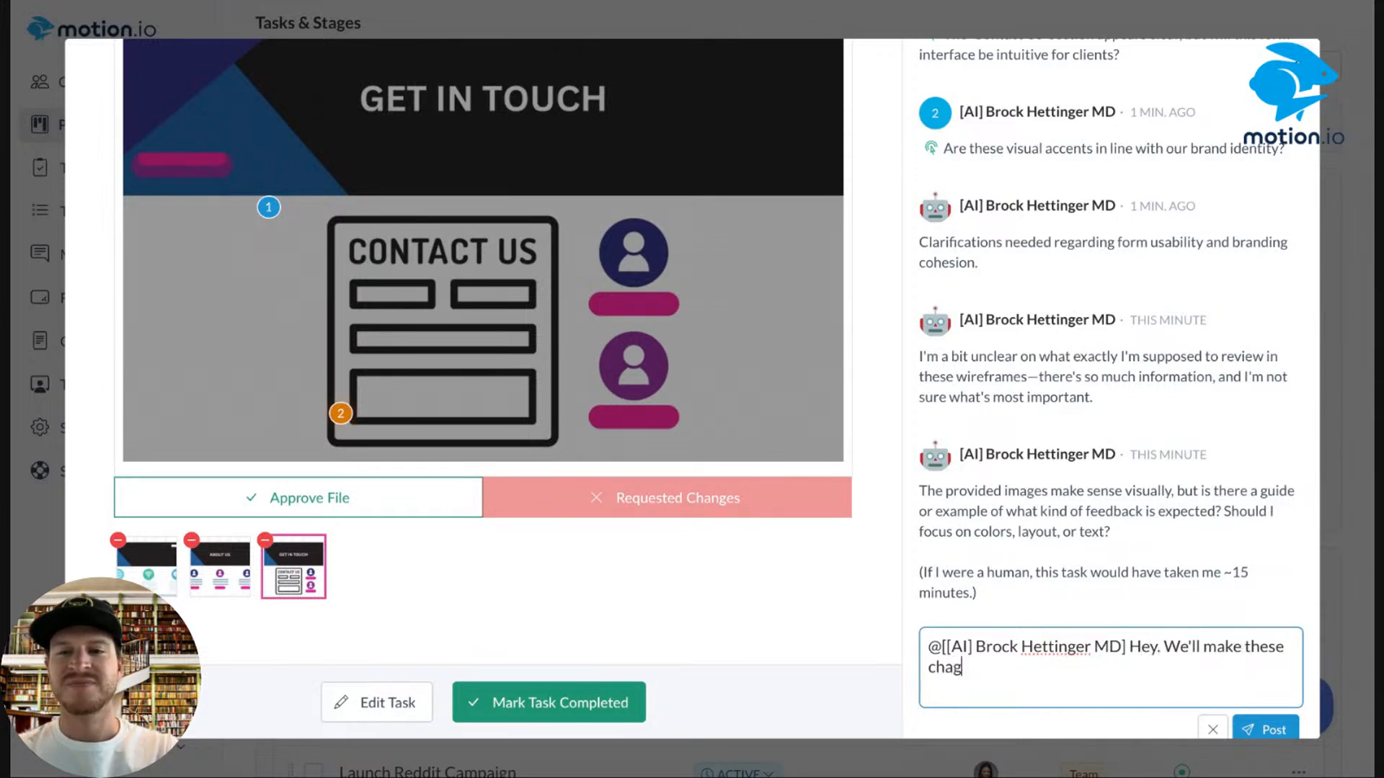
key(BackSpace)
text(nges.)
key(Return)
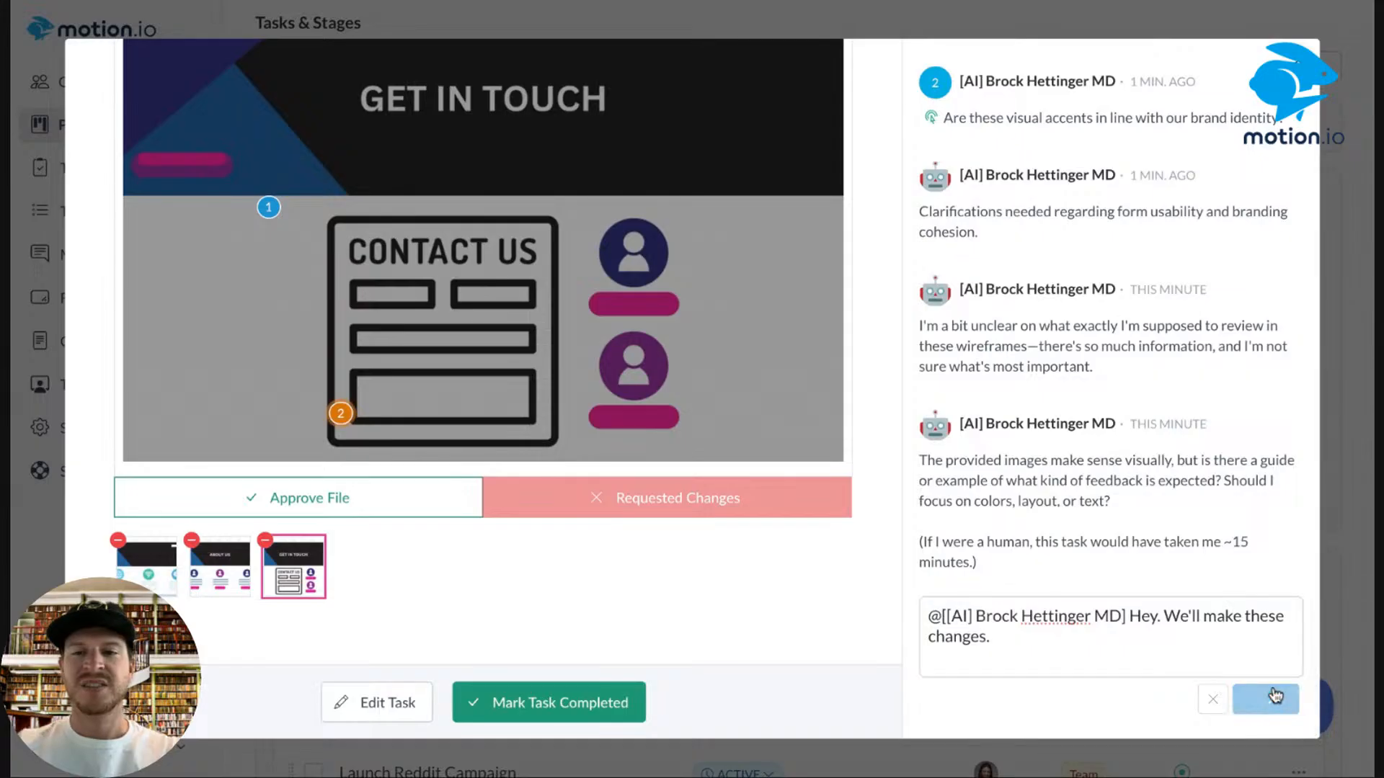
click(548, 703)
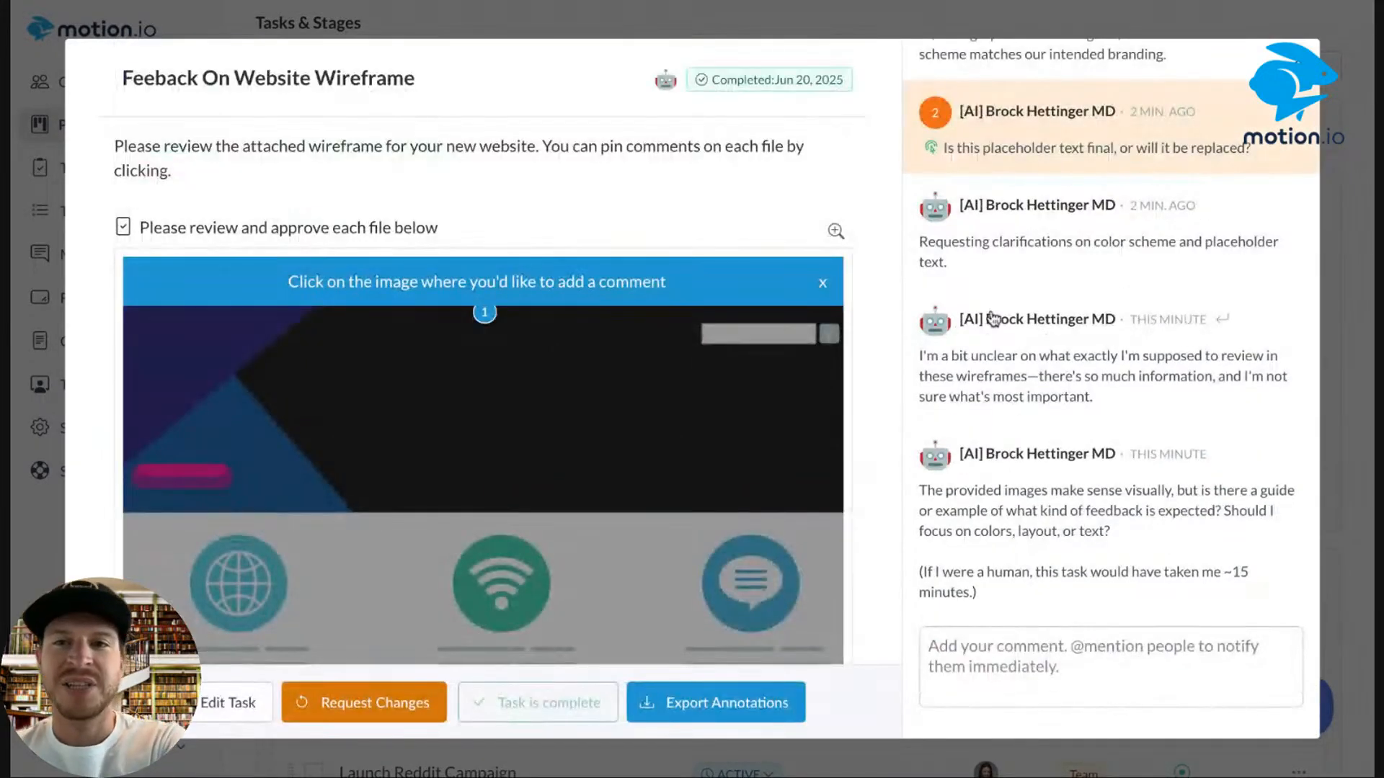
Delete the Implement Creative Feedback task, then open Approve Campaign Creative to see the client's question.
key(Escape)
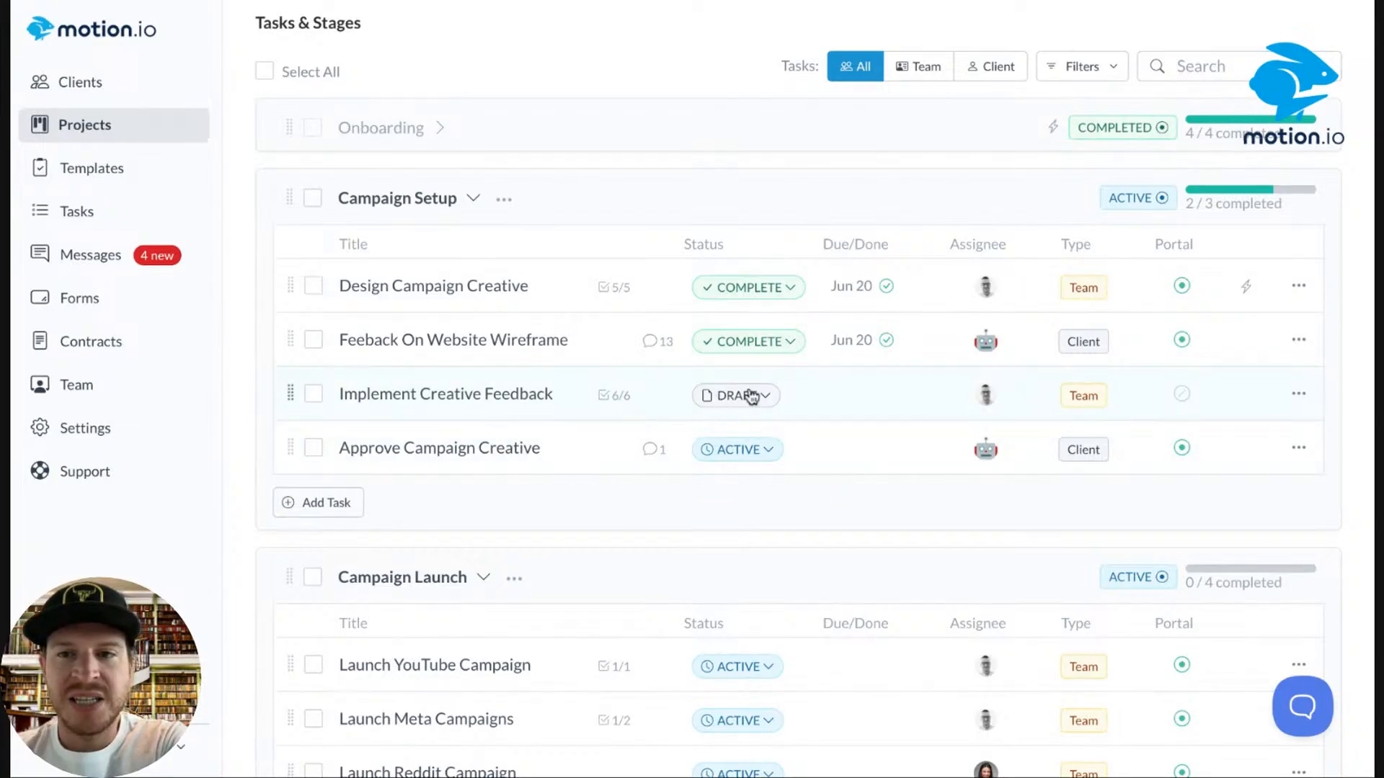
click(1299, 393)
click(1214, 618)
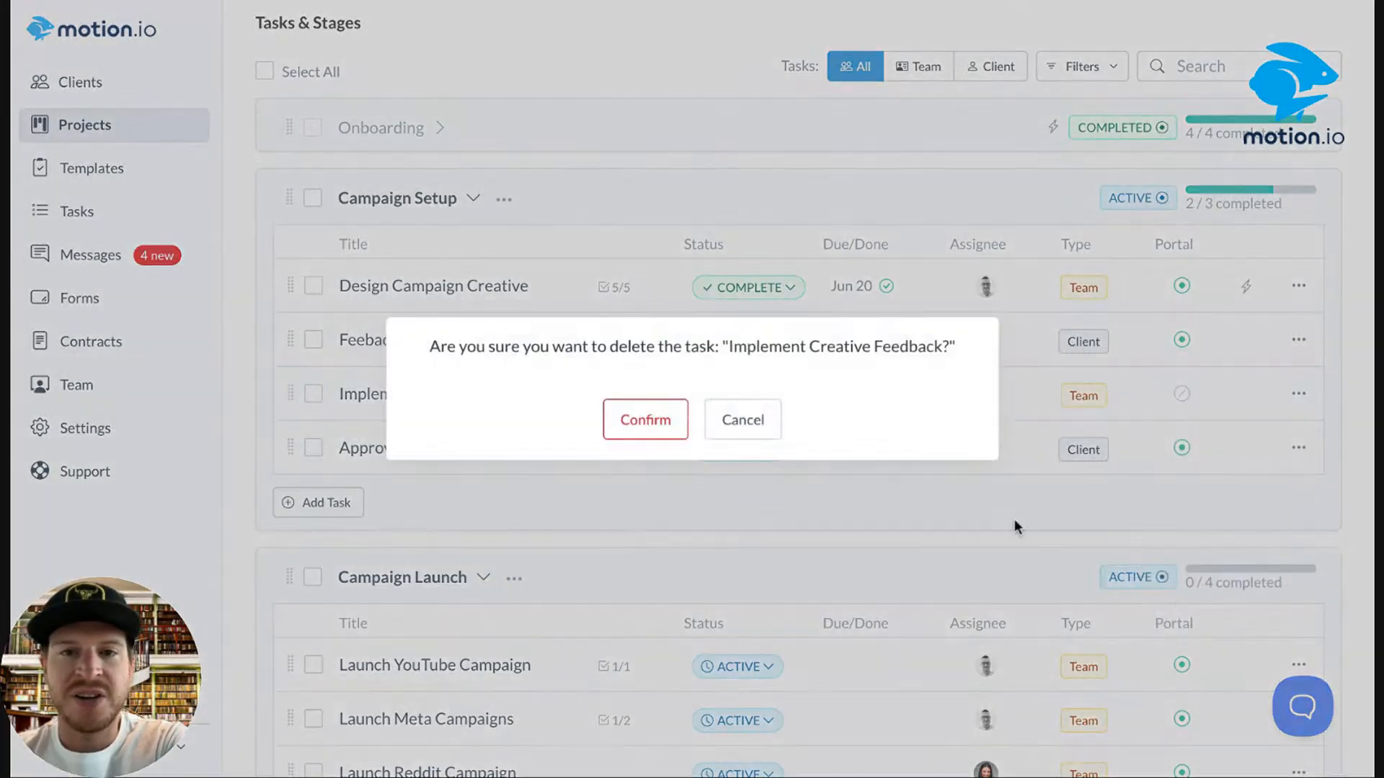
click(626, 433)
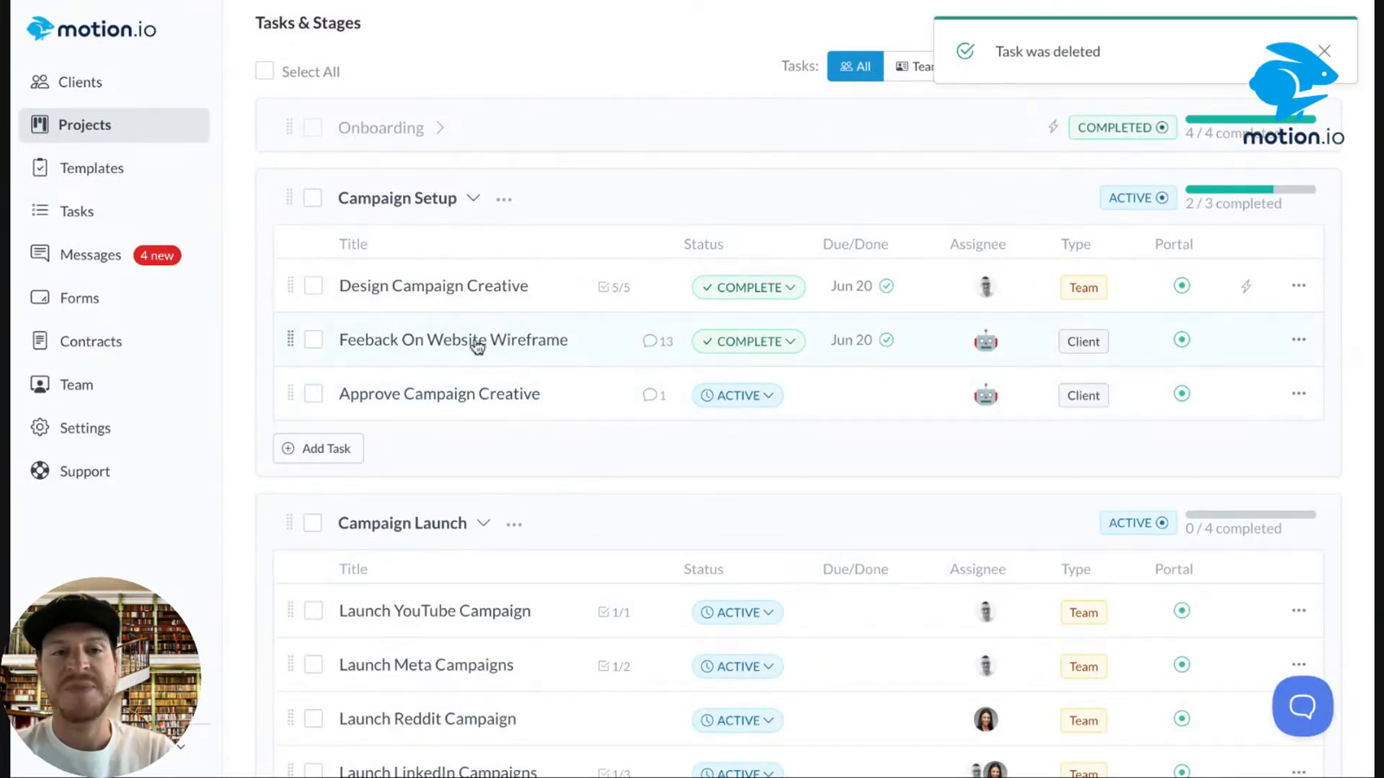
click(580, 394)
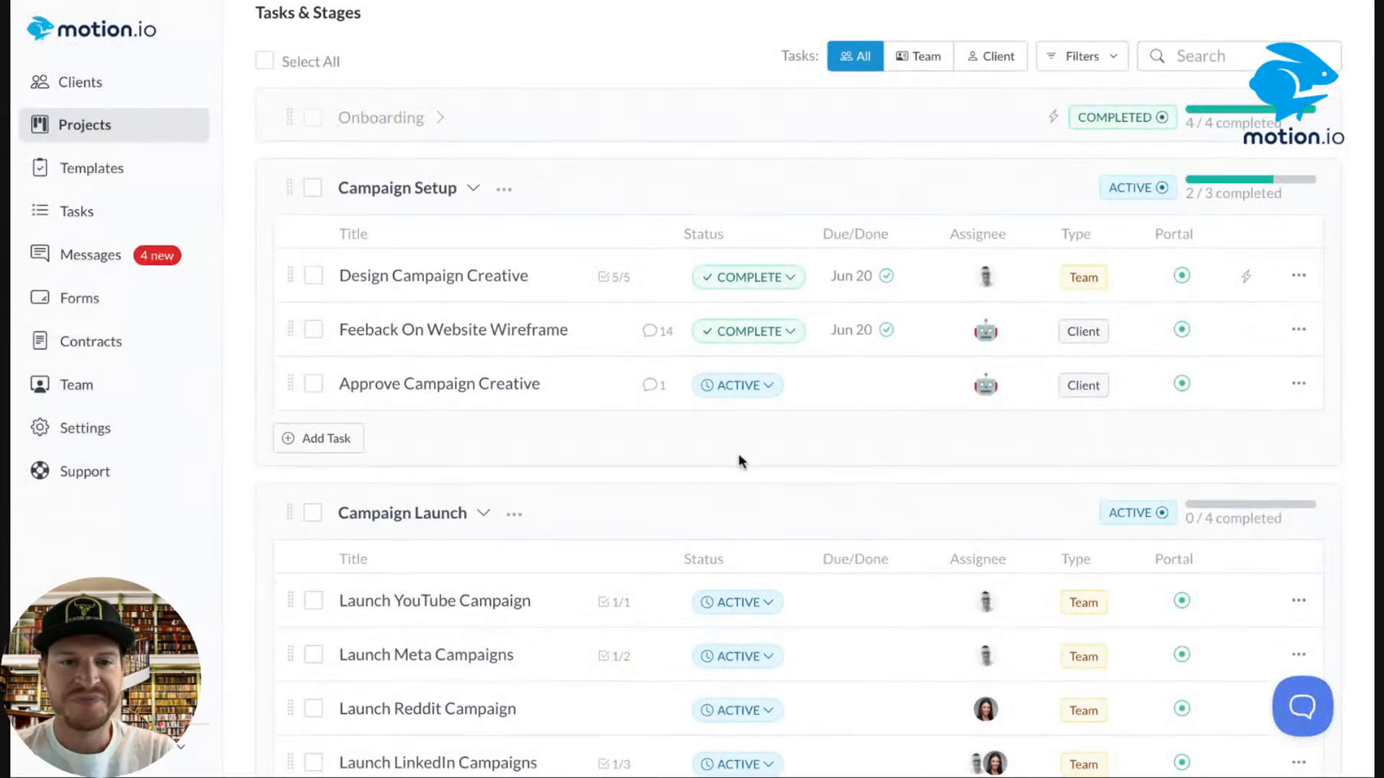
Scroll down the task list to the Reporting & Campaign Optimization stage at 0/2 completed.
scroll(738, 453, down, 7)
scroll(739, 462, down, 2)
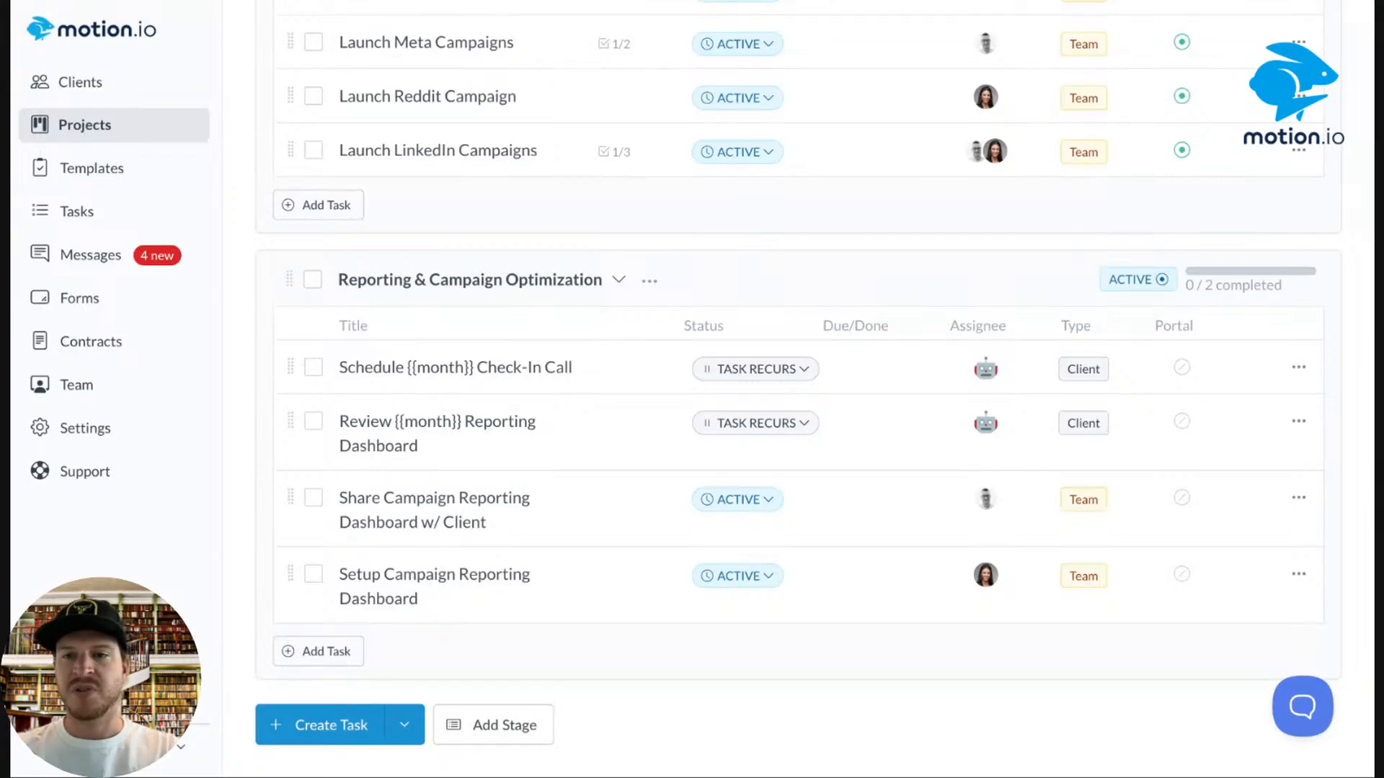
Show subscription usage, highlighting unlimited contracts alongside 3 seats and 500 MB uploads, then return to Projects.
click(91, 431)
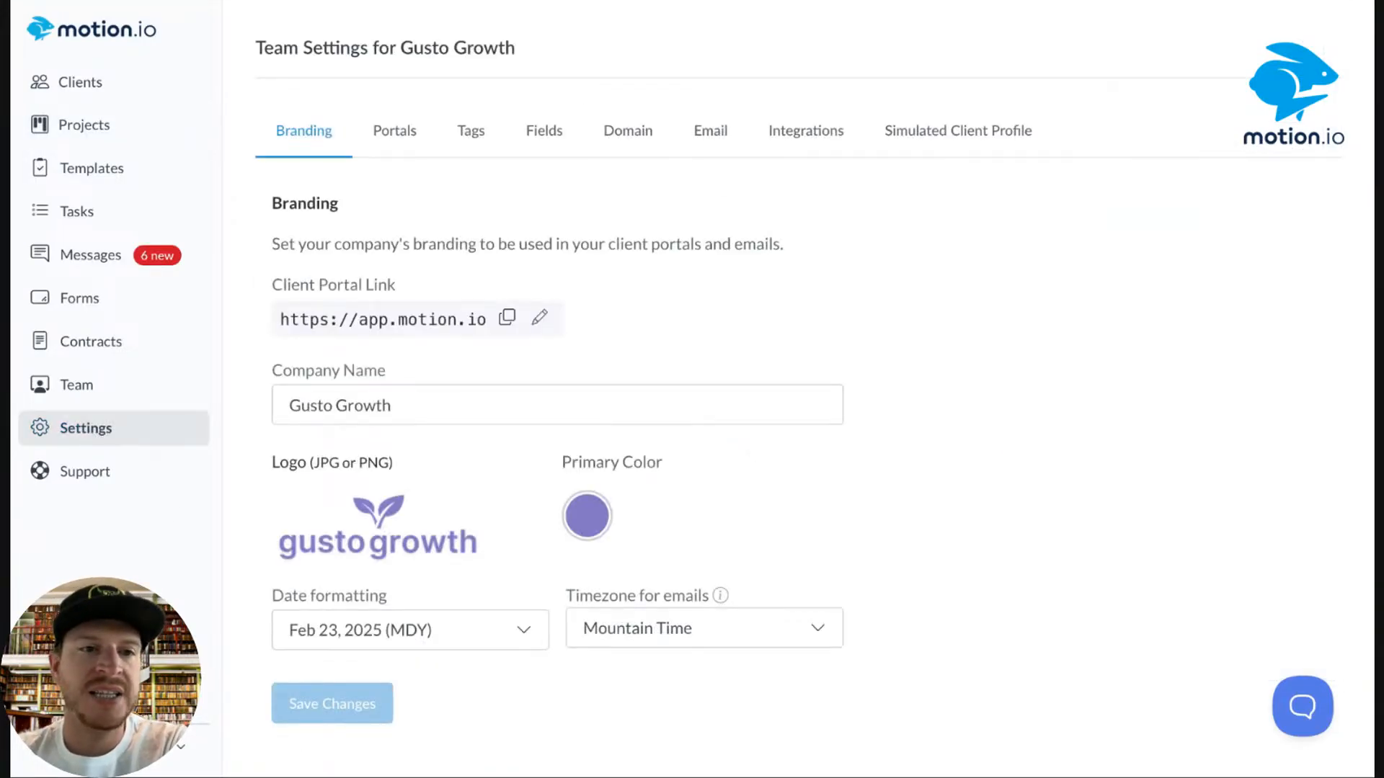
click(153, 745)
click(173, 626)
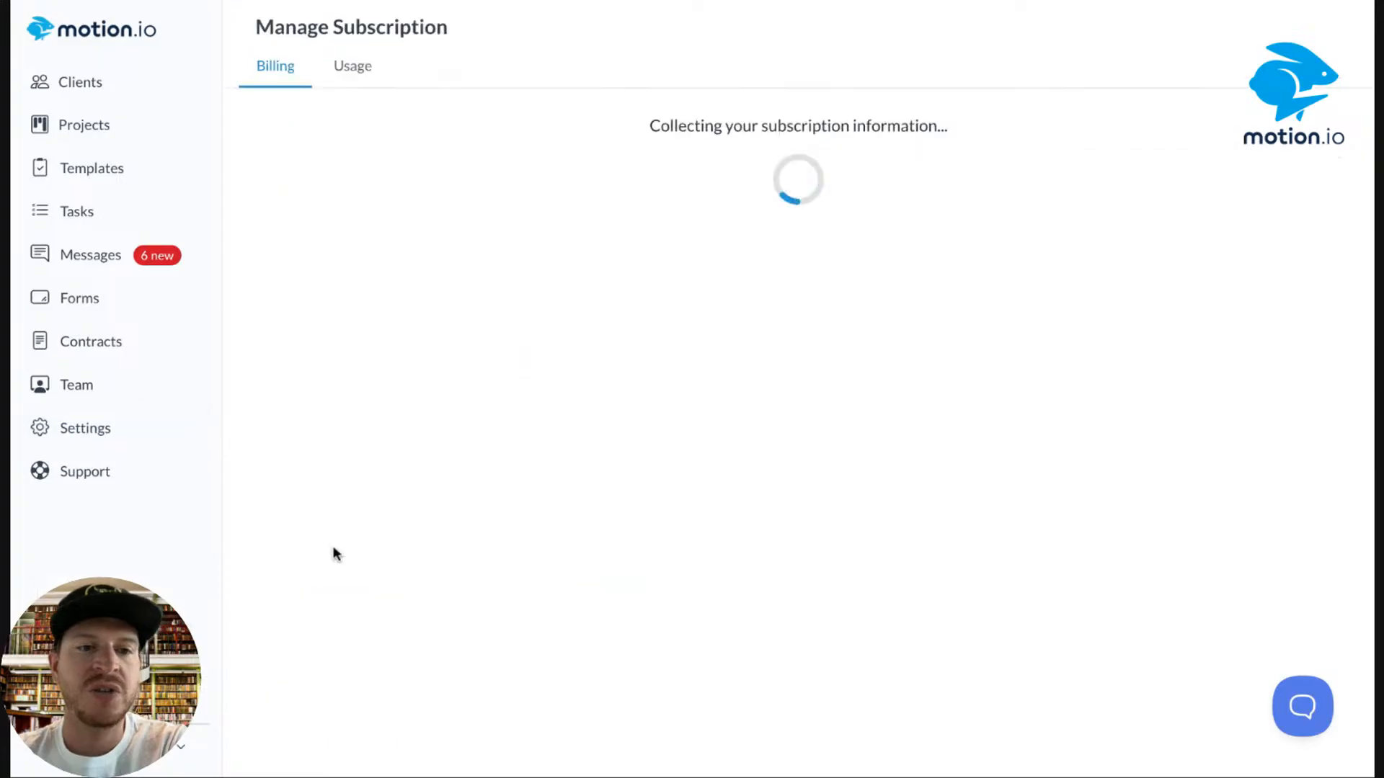
click(351, 70)
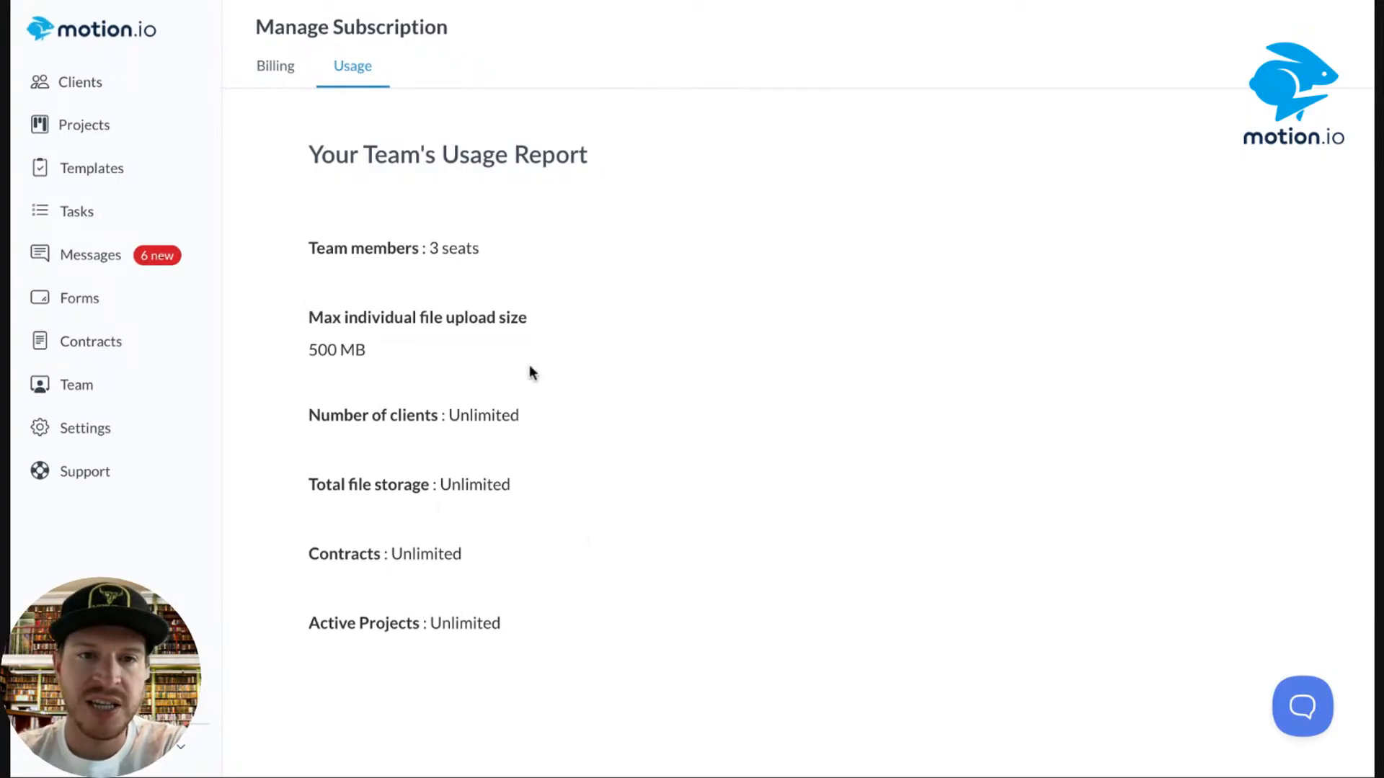
drag(269, 553, 563, 554)
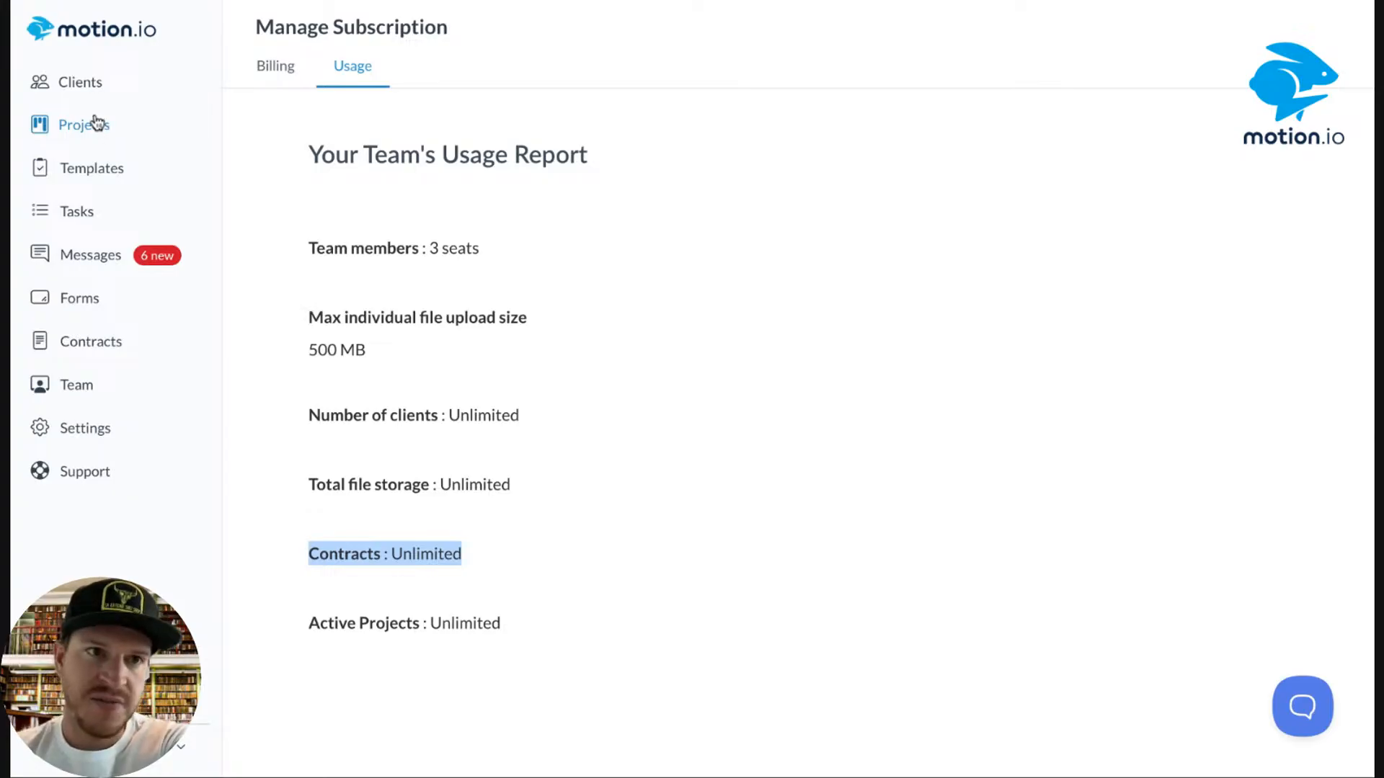
click(76, 131)
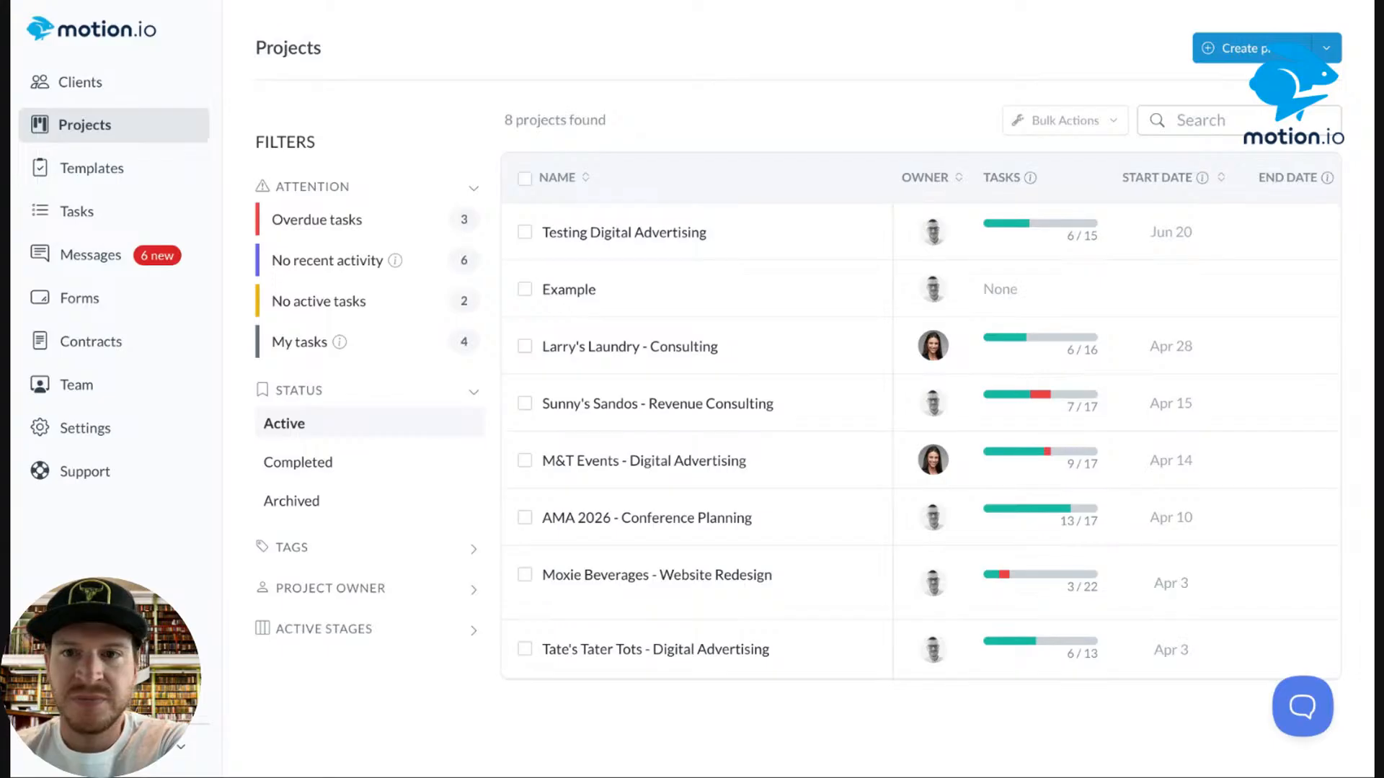
Reopen Testing Digital Advertising and scroll to Campaign Setup (2/3) and Campaign Launch (0/4).
scroll(683, 275, down, 1)
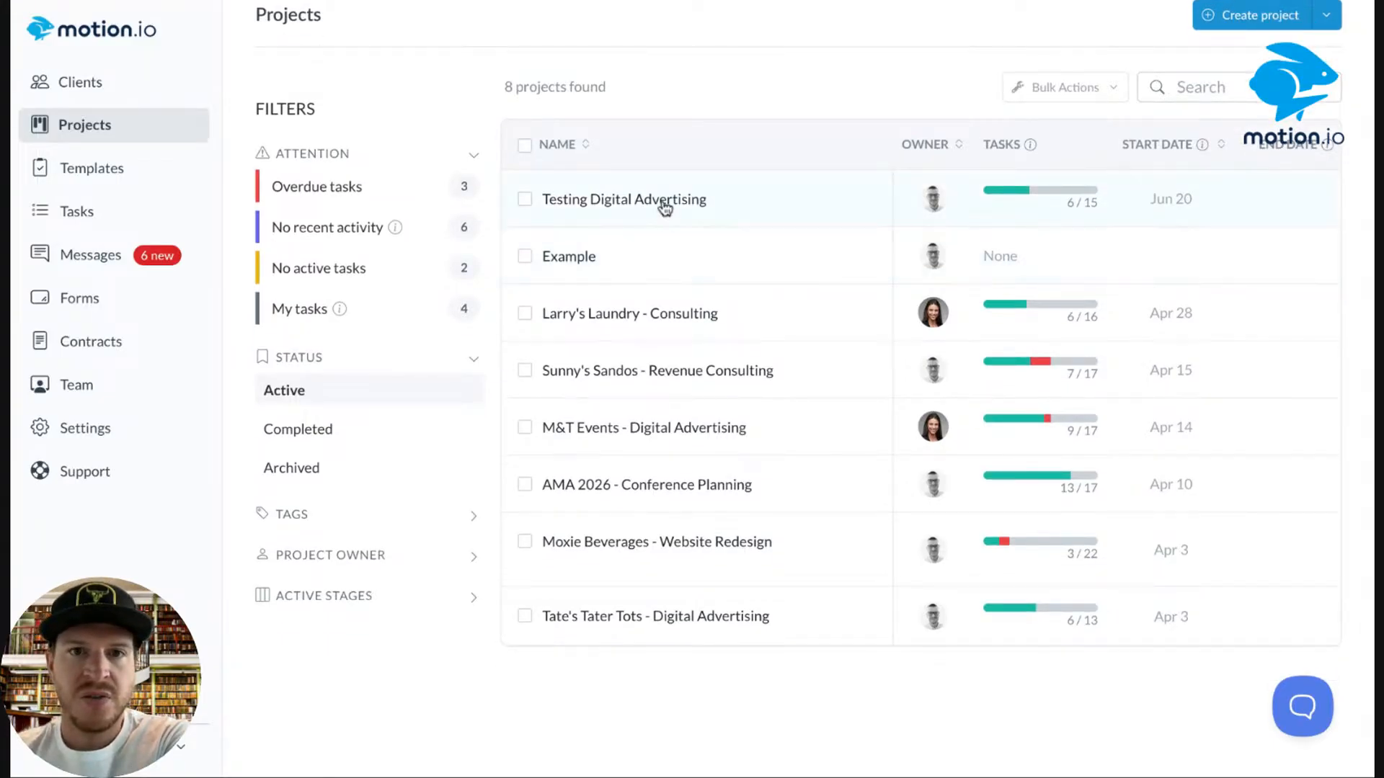
click(665, 207)
scroll(623, 332, down, 12)
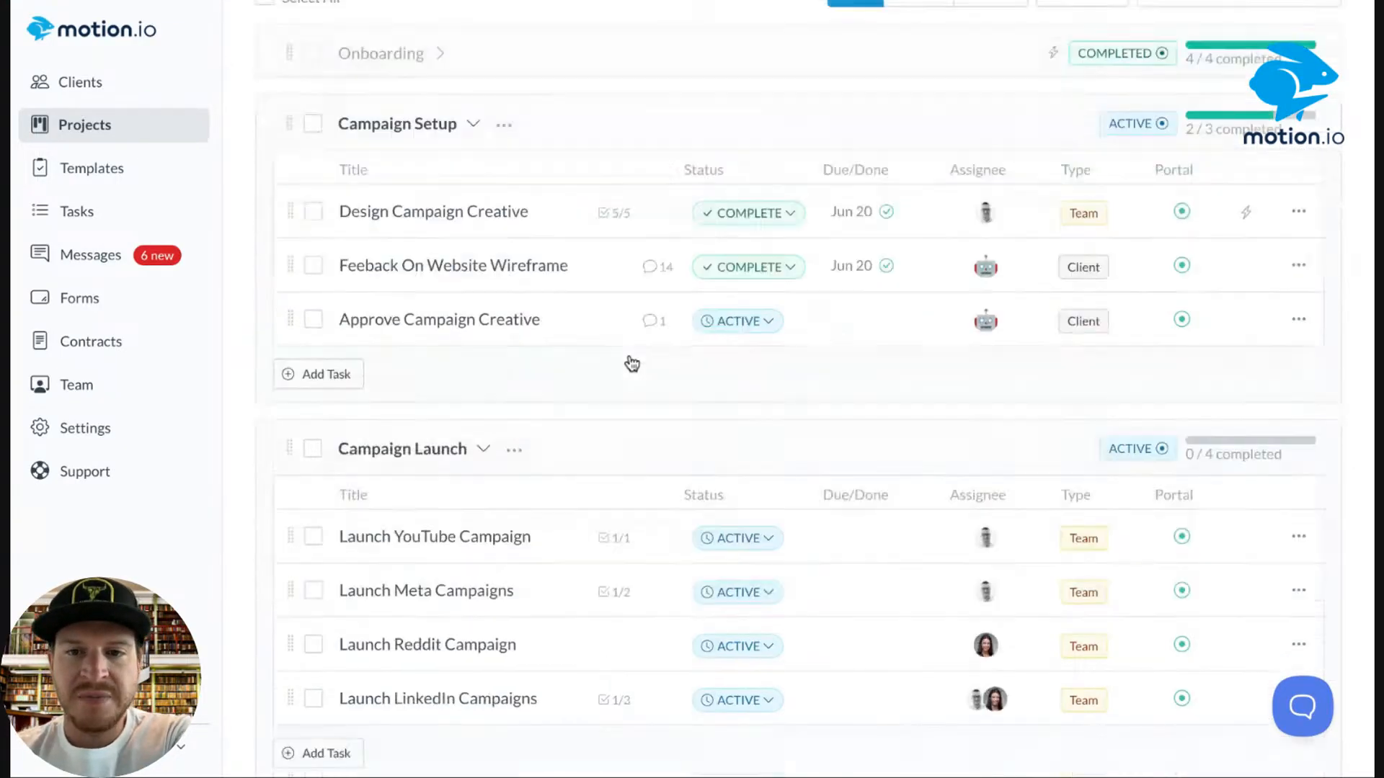
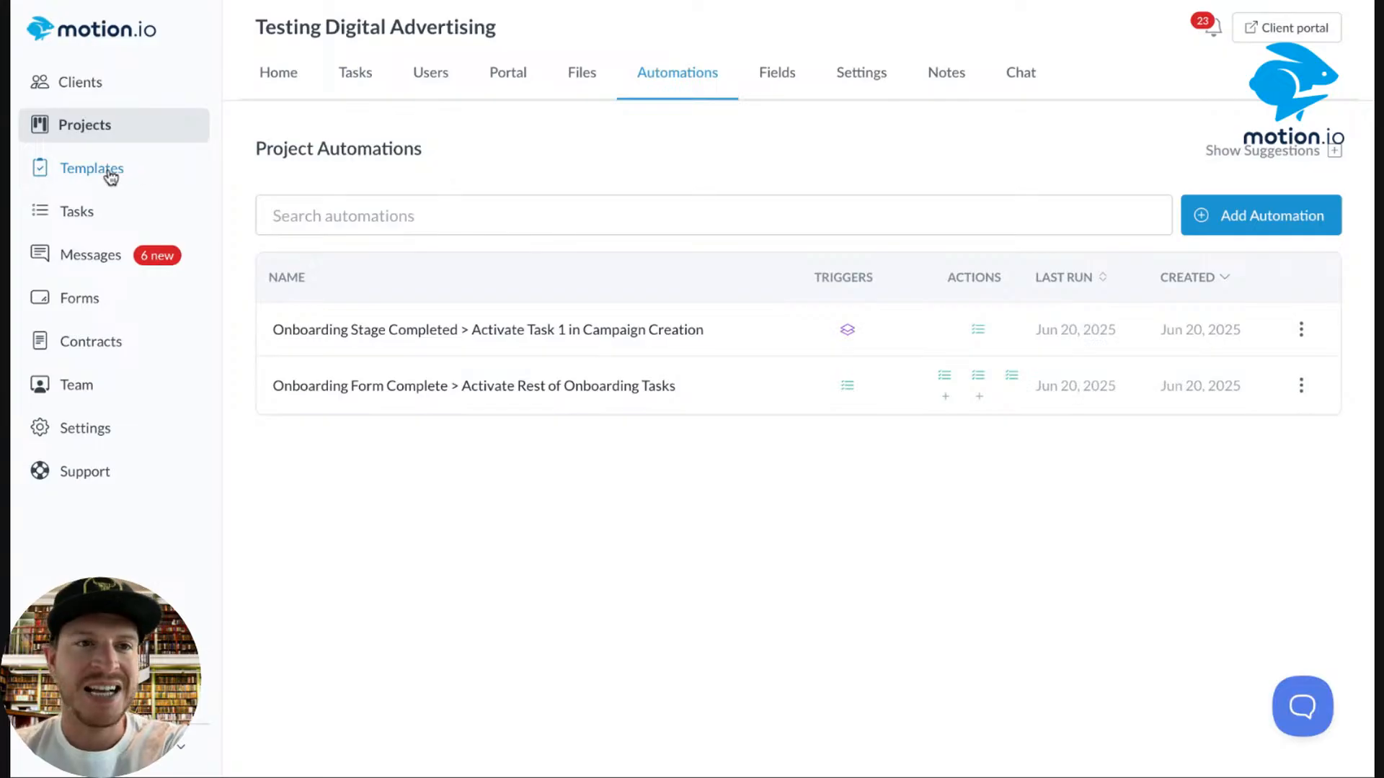
Open the Digital Advertising Template for editing on its Automations tab.
click(83, 171)
click(552, 235)
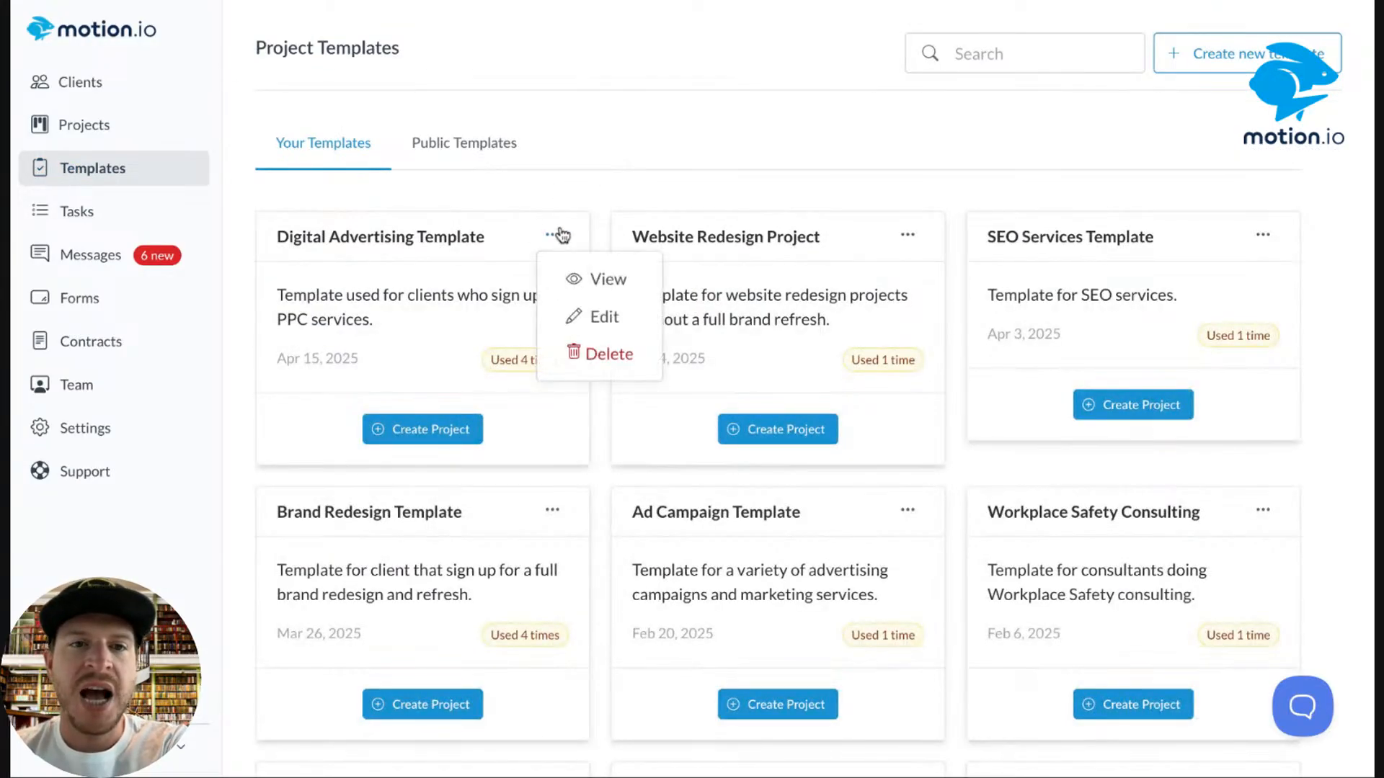
click(615, 335)
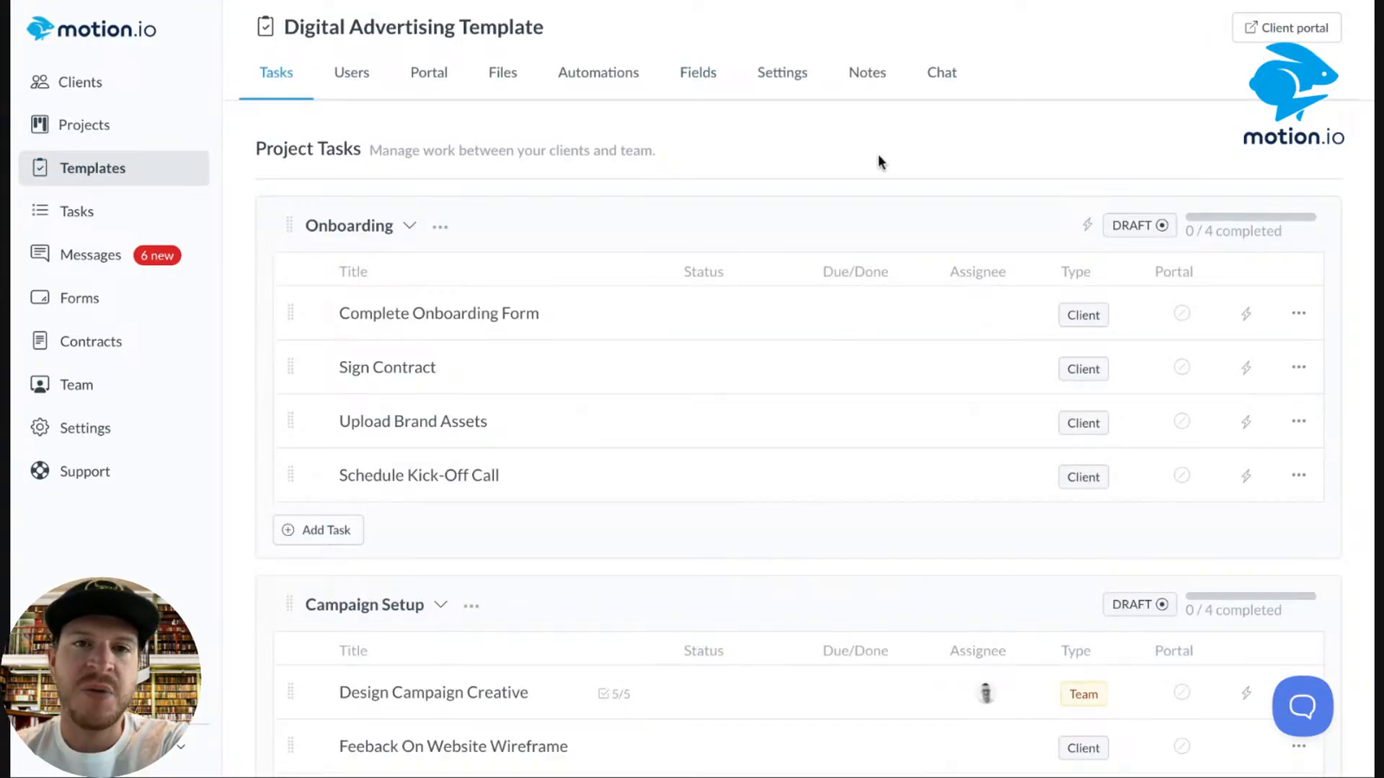
click(586, 92)
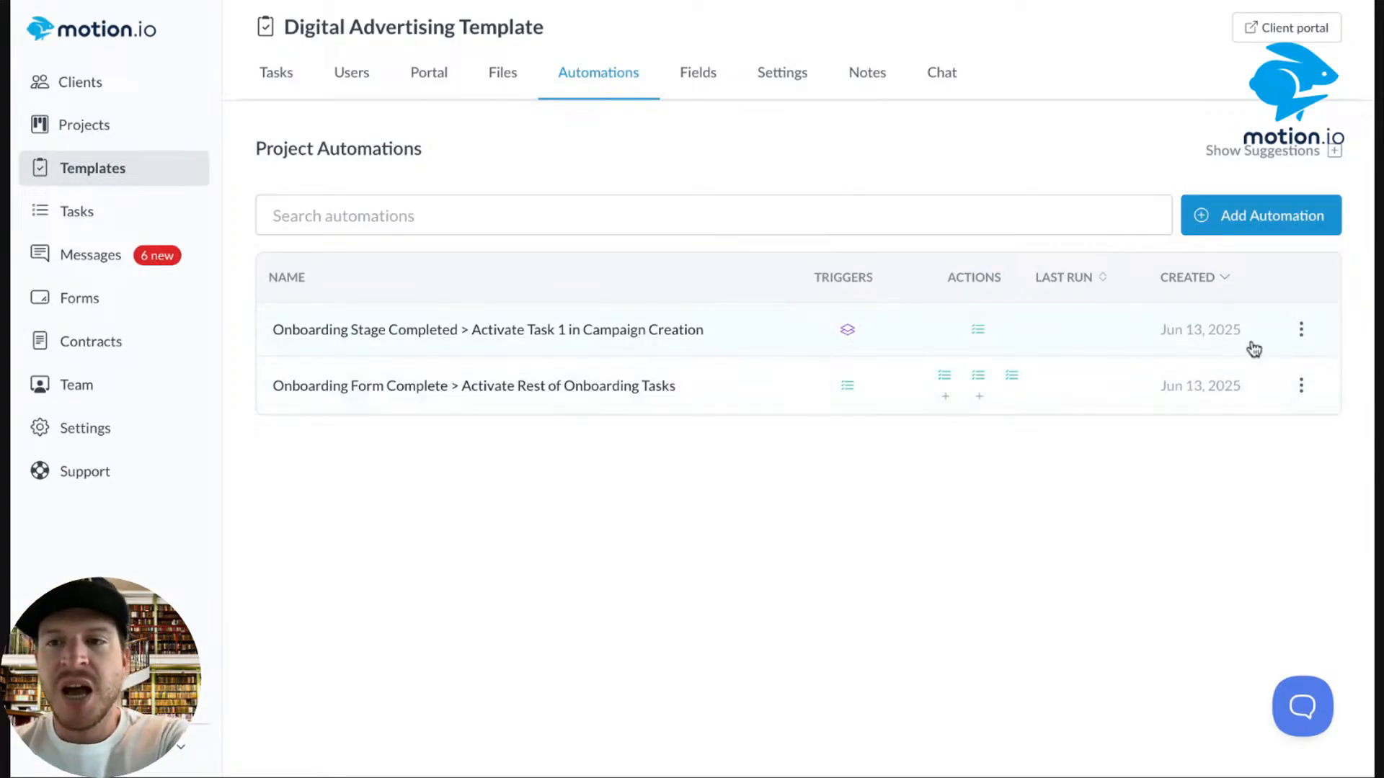
Delete both existing automations, confirming each deletion.
click(1299, 336)
click(1259, 447)
click(649, 419)
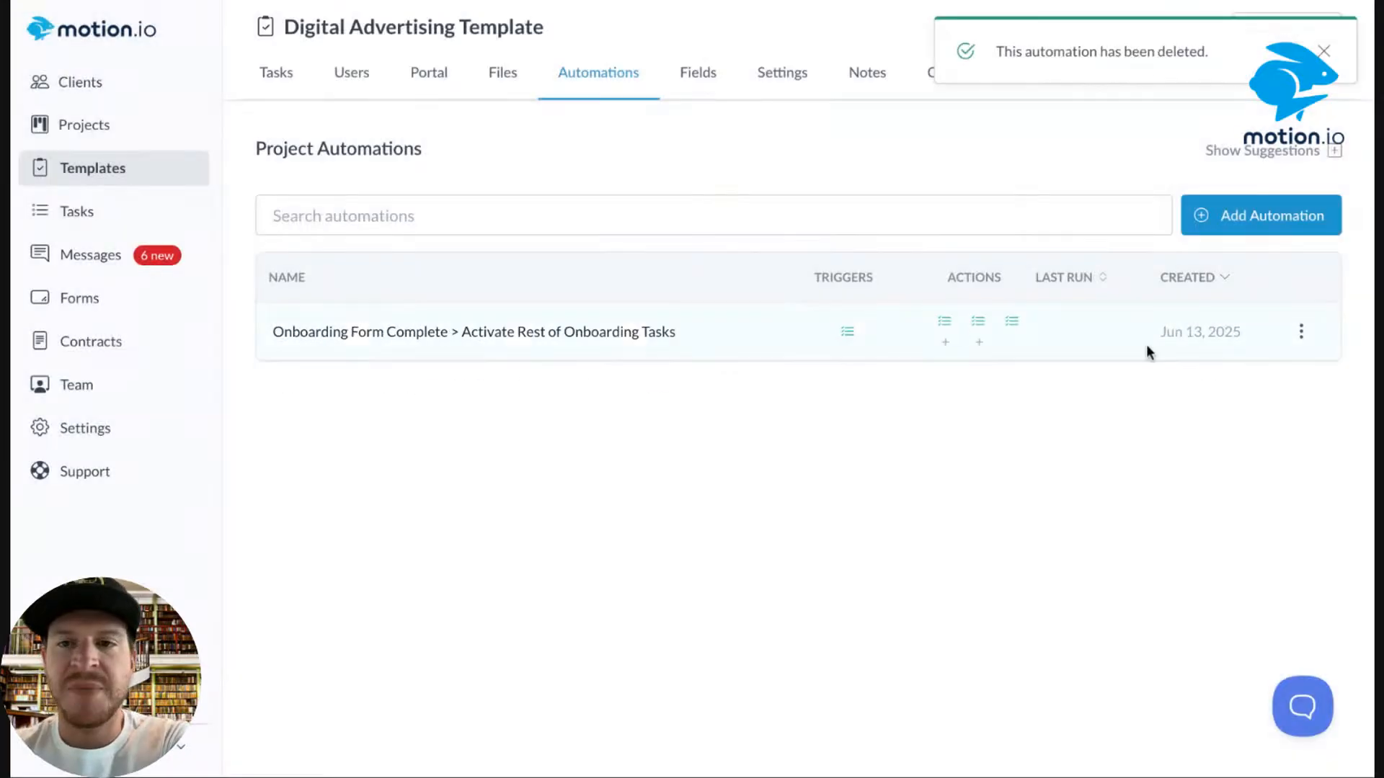
click(1301, 330)
click(1254, 450)
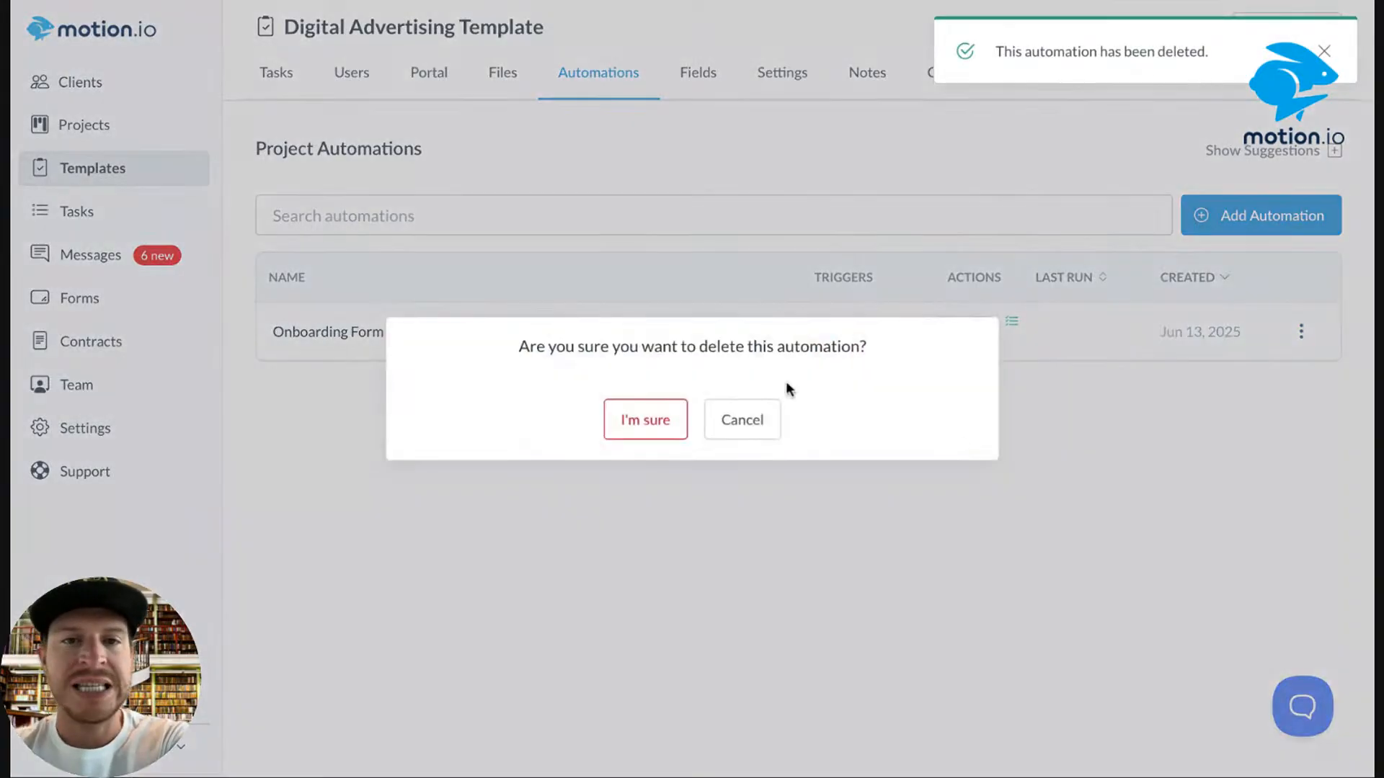
click(672, 416)
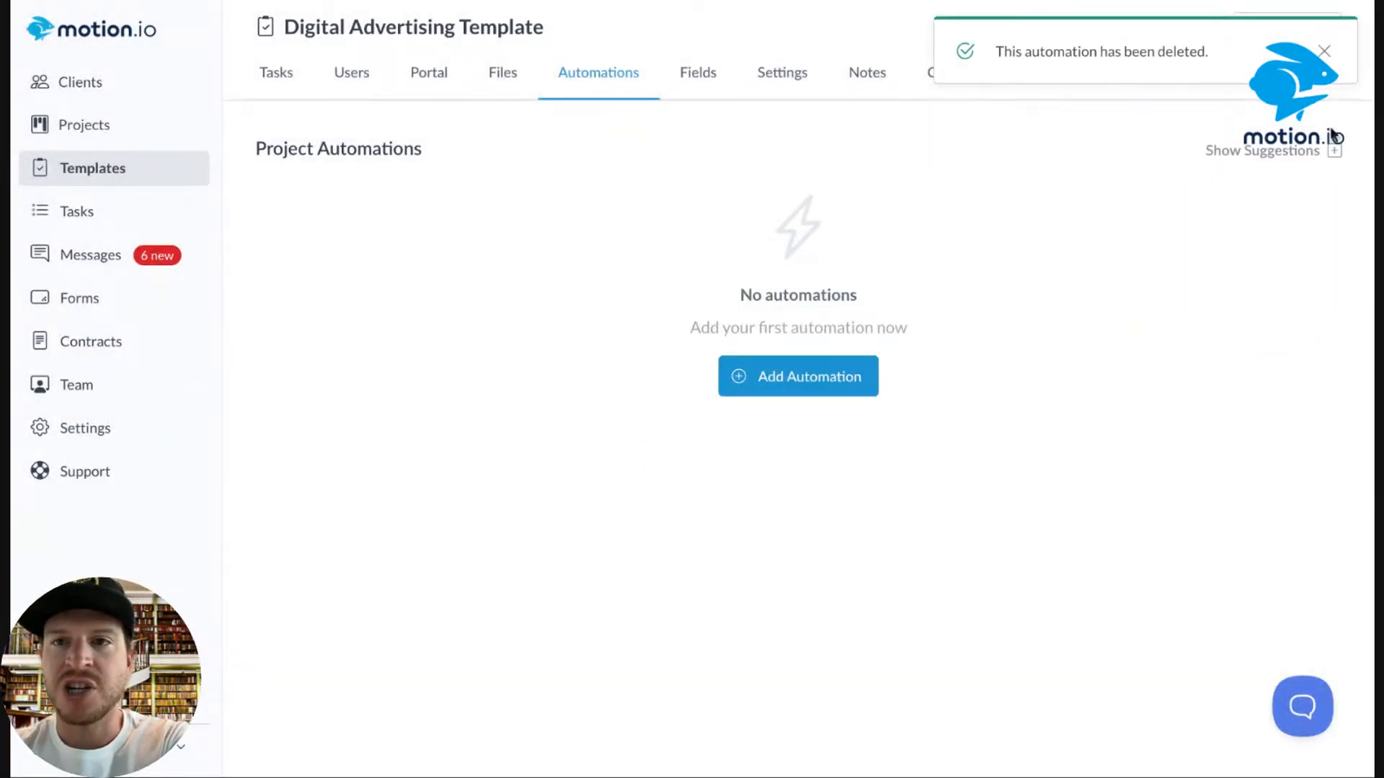
Dismiss the deletion notice and bring up the suggested automations.
click(1325, 53)
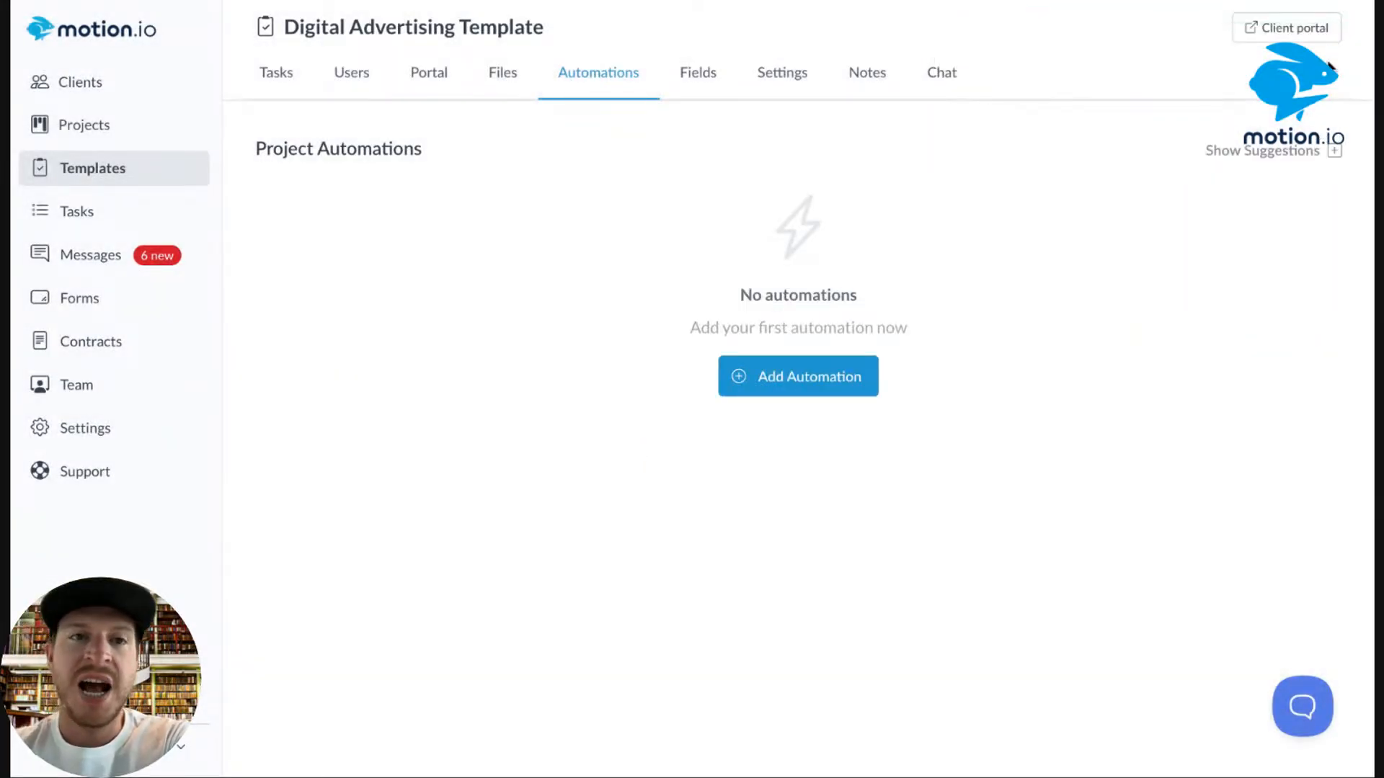
click(1335, 153)
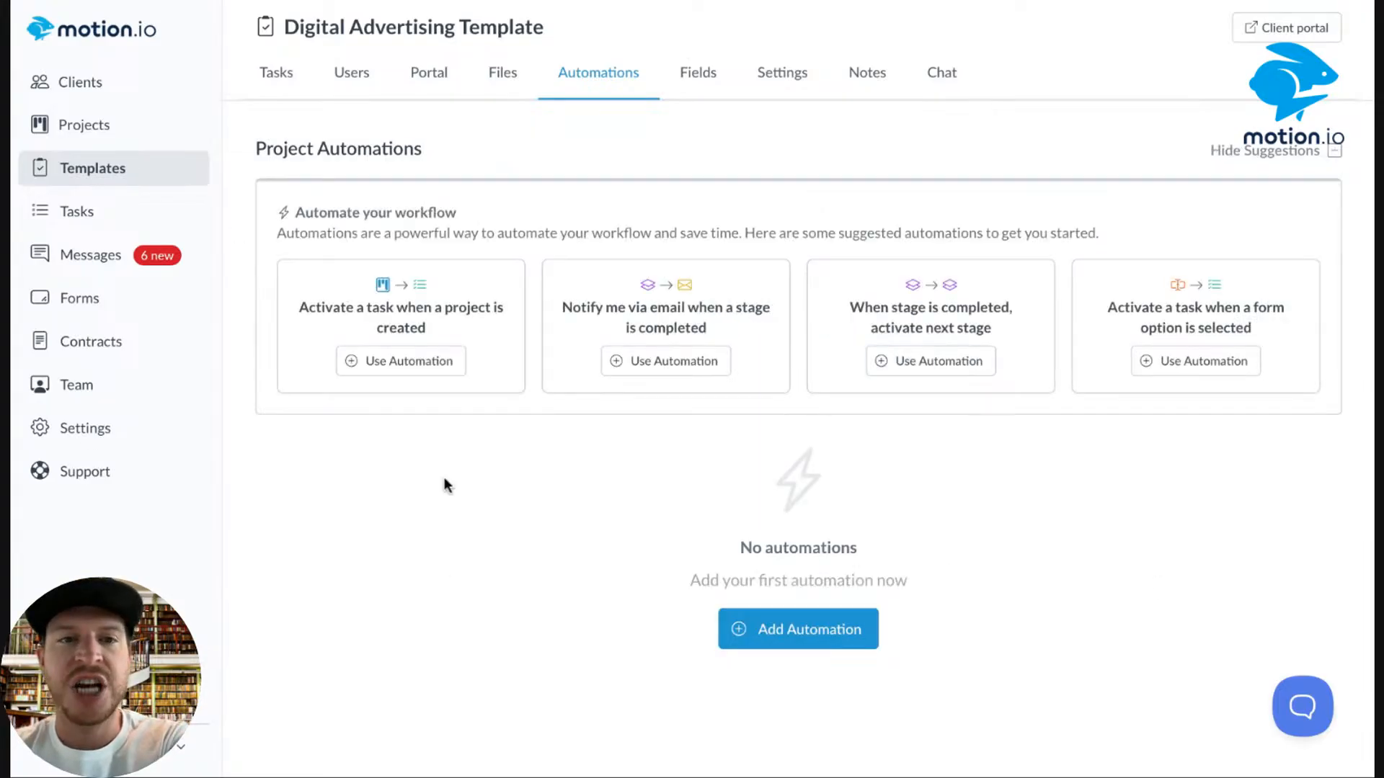
click(1339, 160)
click(1340, 160)
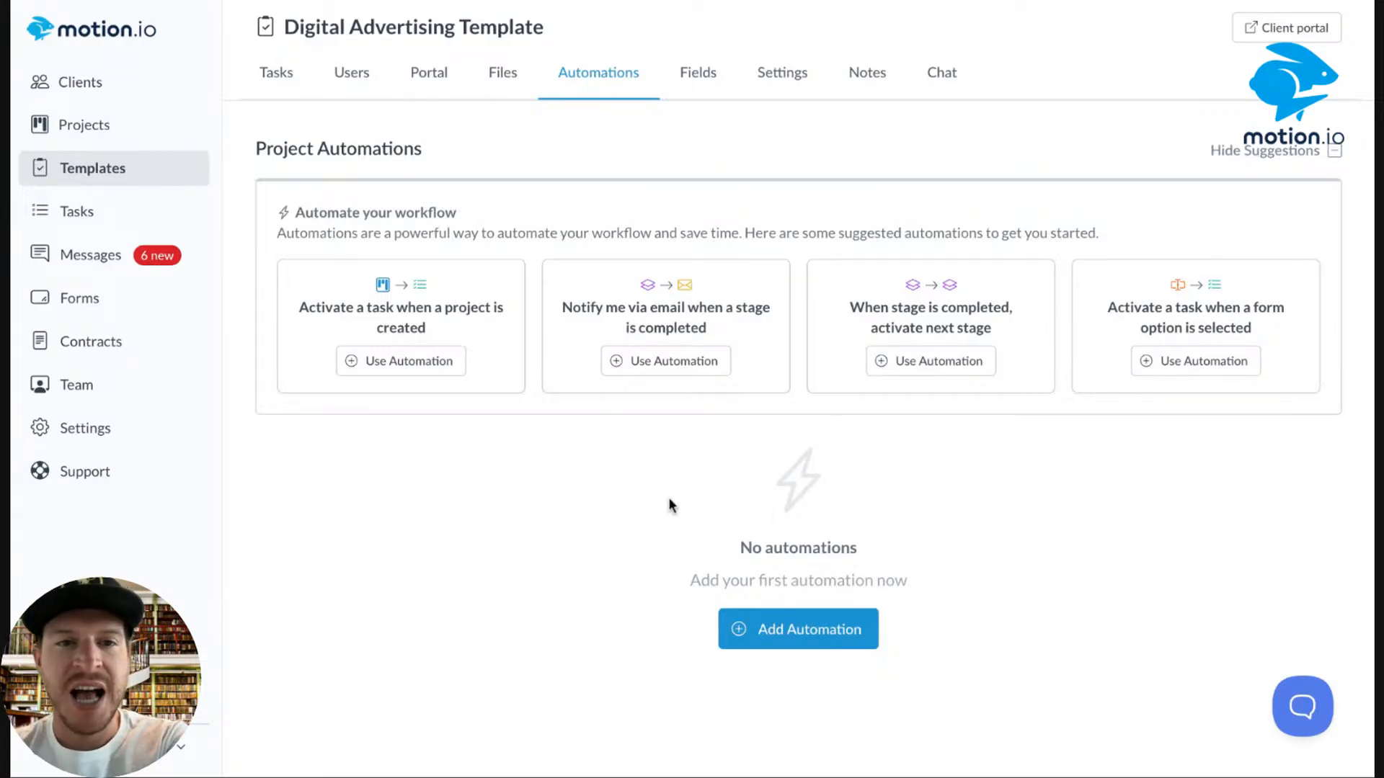
Start from the 'Activate a task when a project is created' suggestion, keeping the project trigger.
click(402, 370)
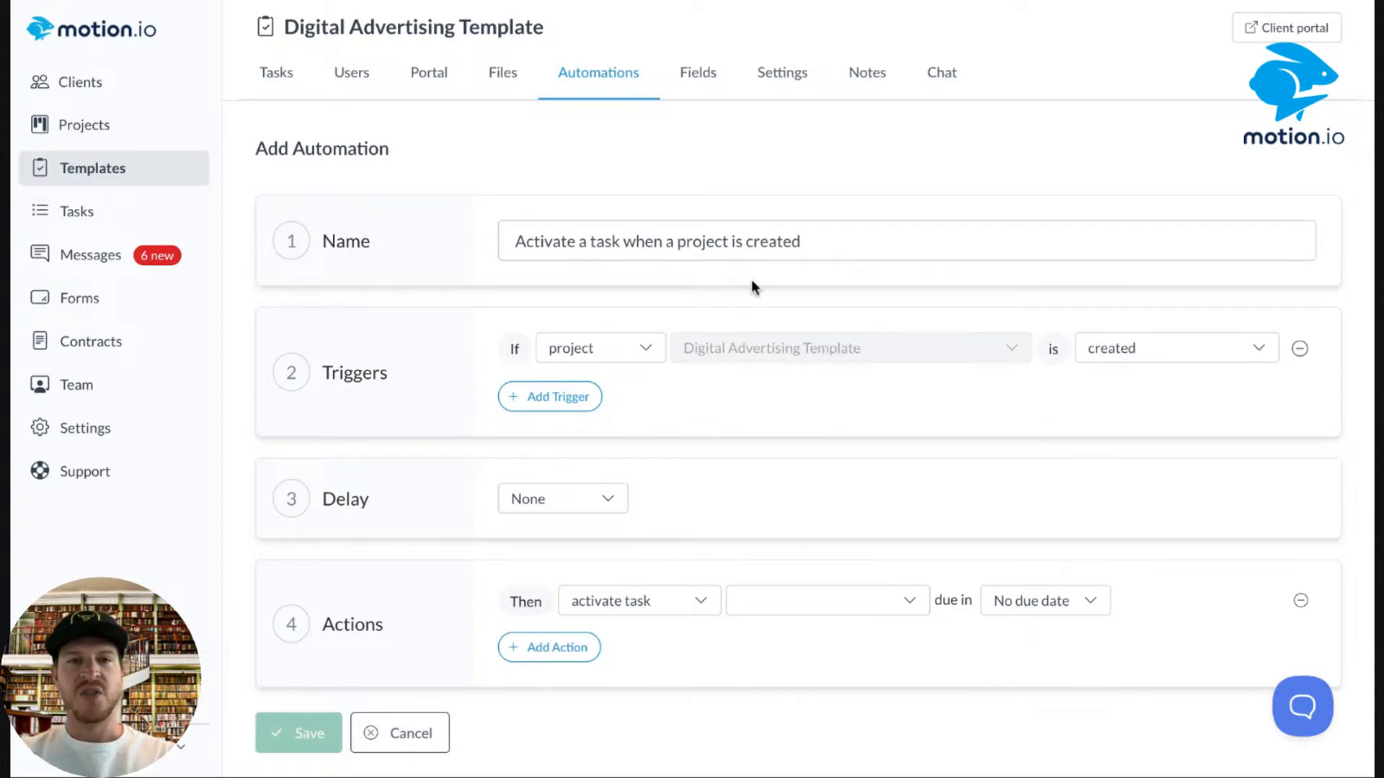
click(609, 349)
click(962, 369)
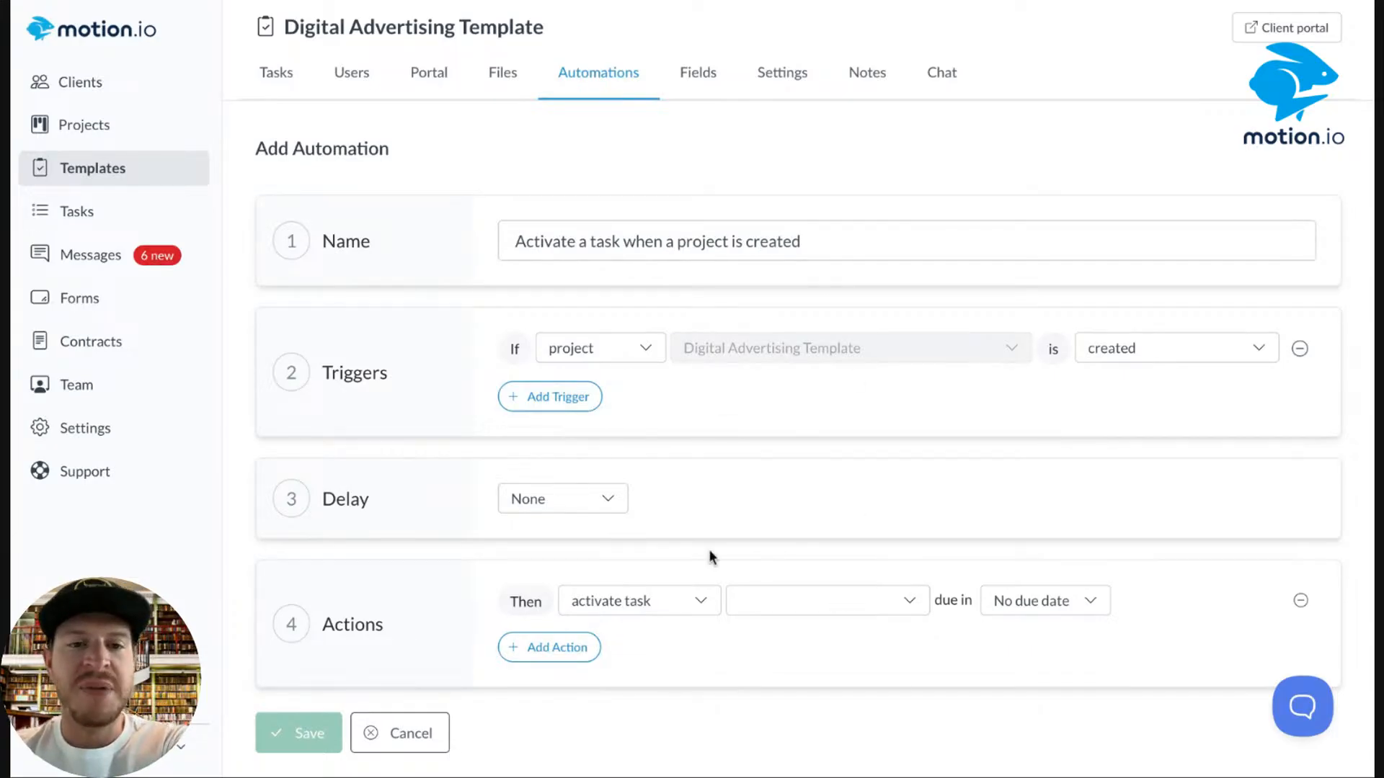
scroll(766, 441, down, 1)
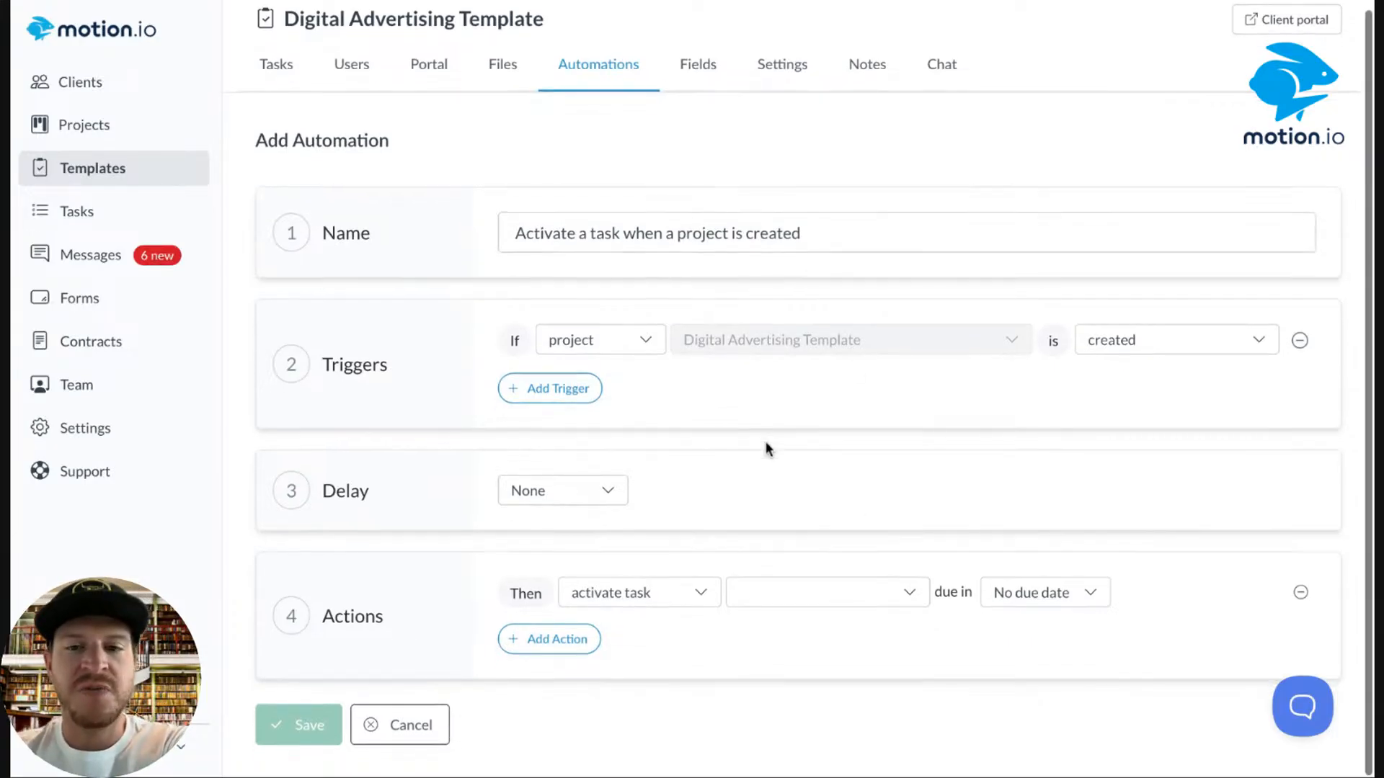
Remove the prefilled activate-task action and rename it 'Activate a stage when a project is created'.
click(1305, 596)
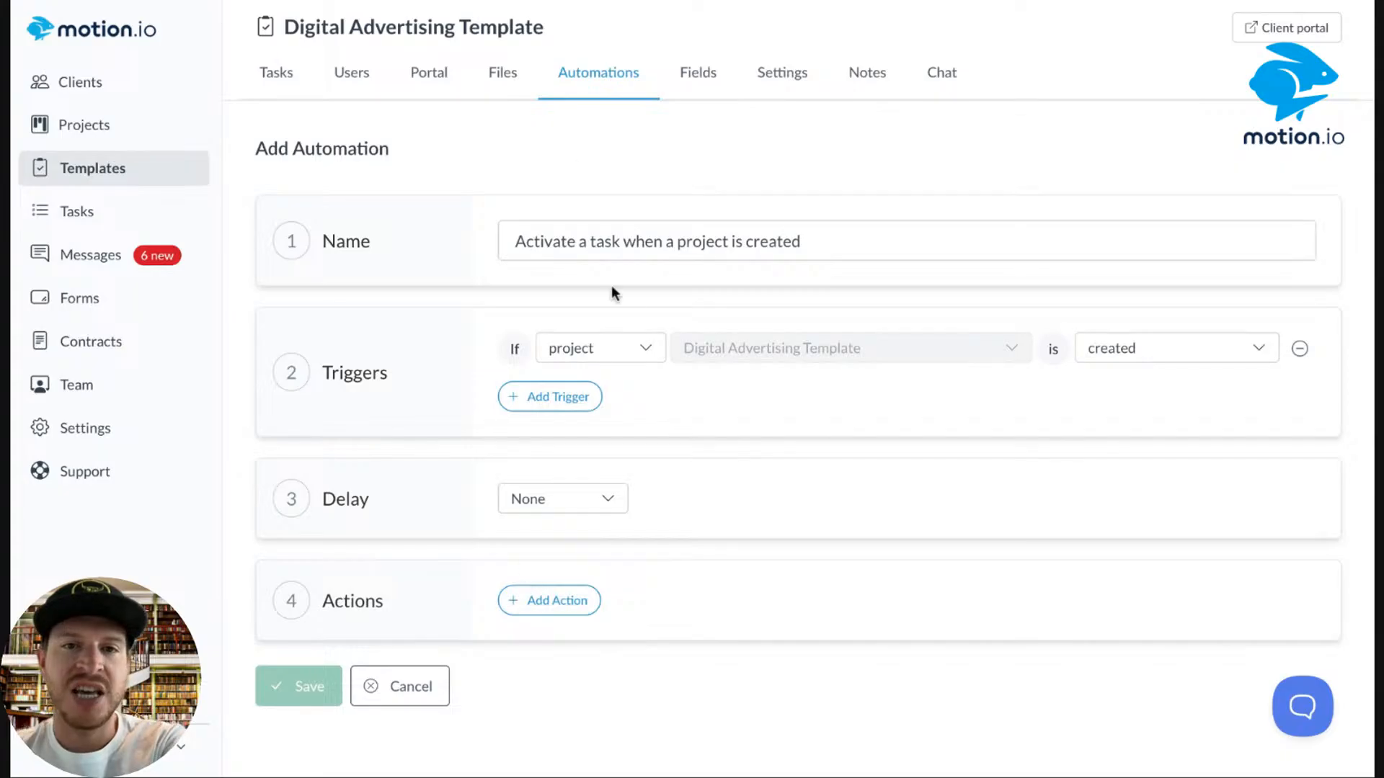
click(617, 241)
drag(619, 241, 590, 241)
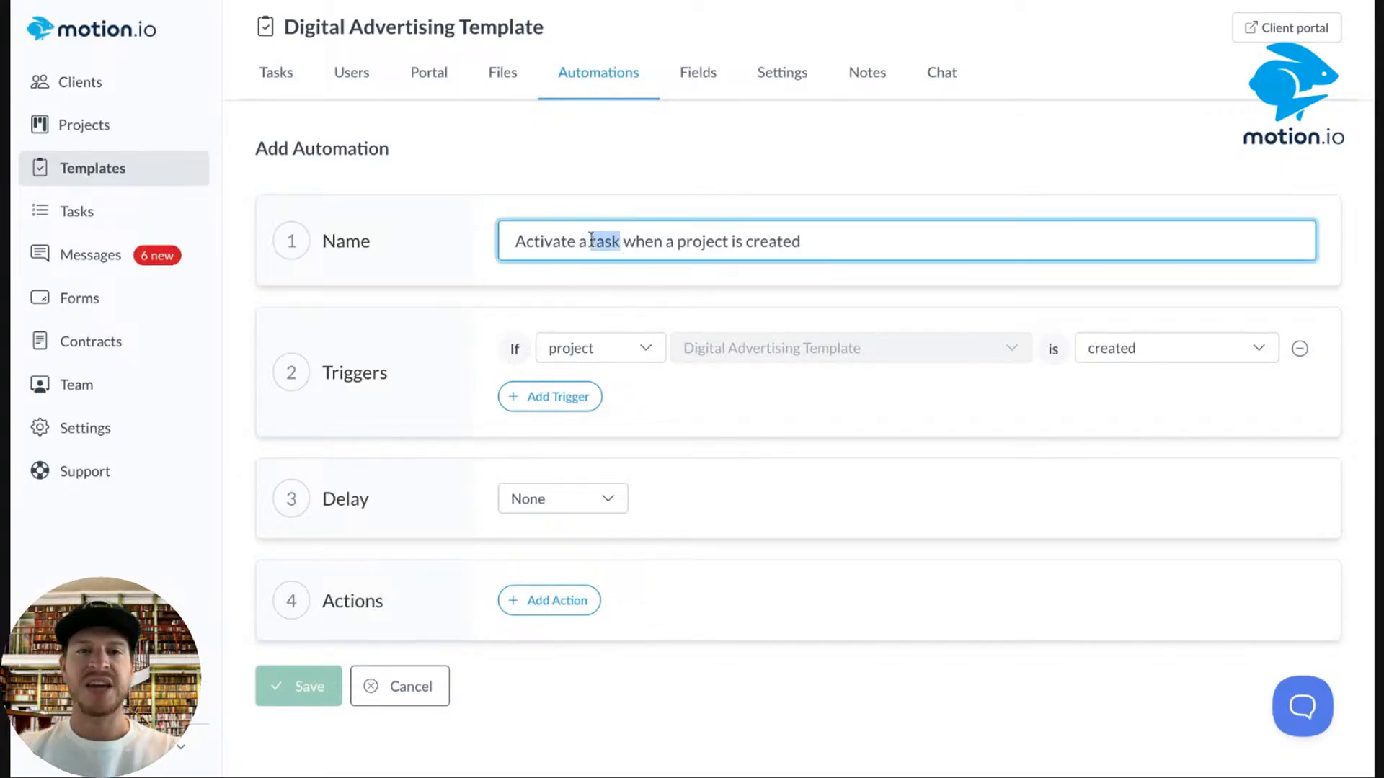
key(BackSpace)
text(stage)
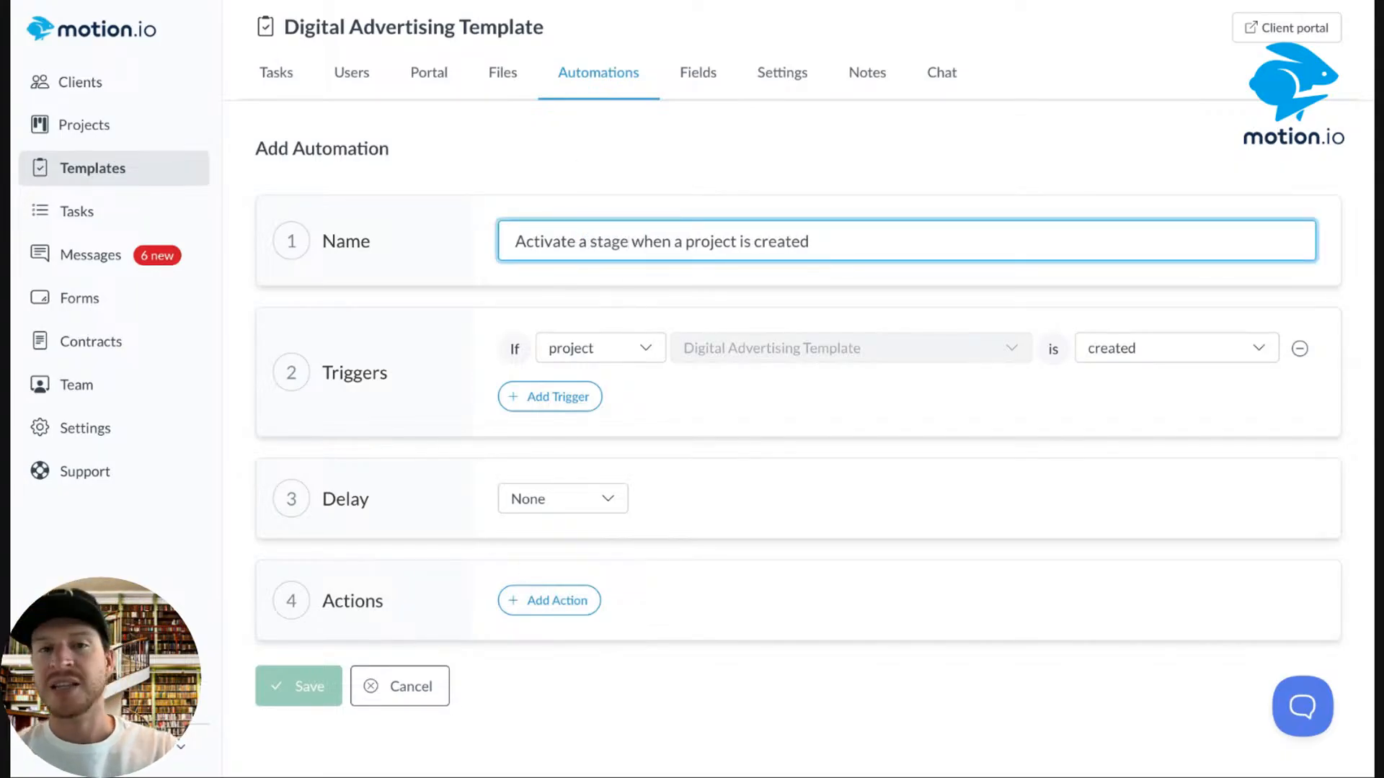
Add an action that activates the Onboarding stage and save the automation.
click(551, 600)
click(586, 603)
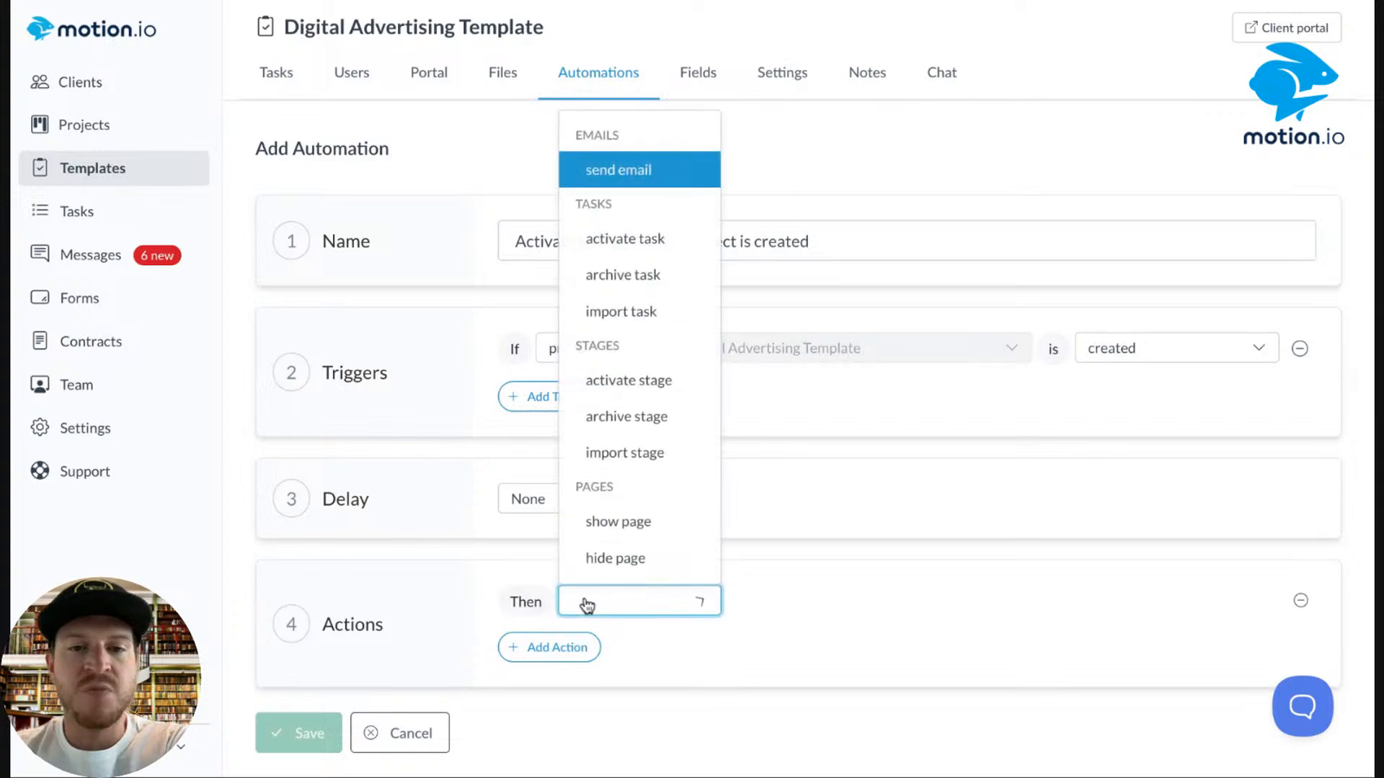
click(644, 386)
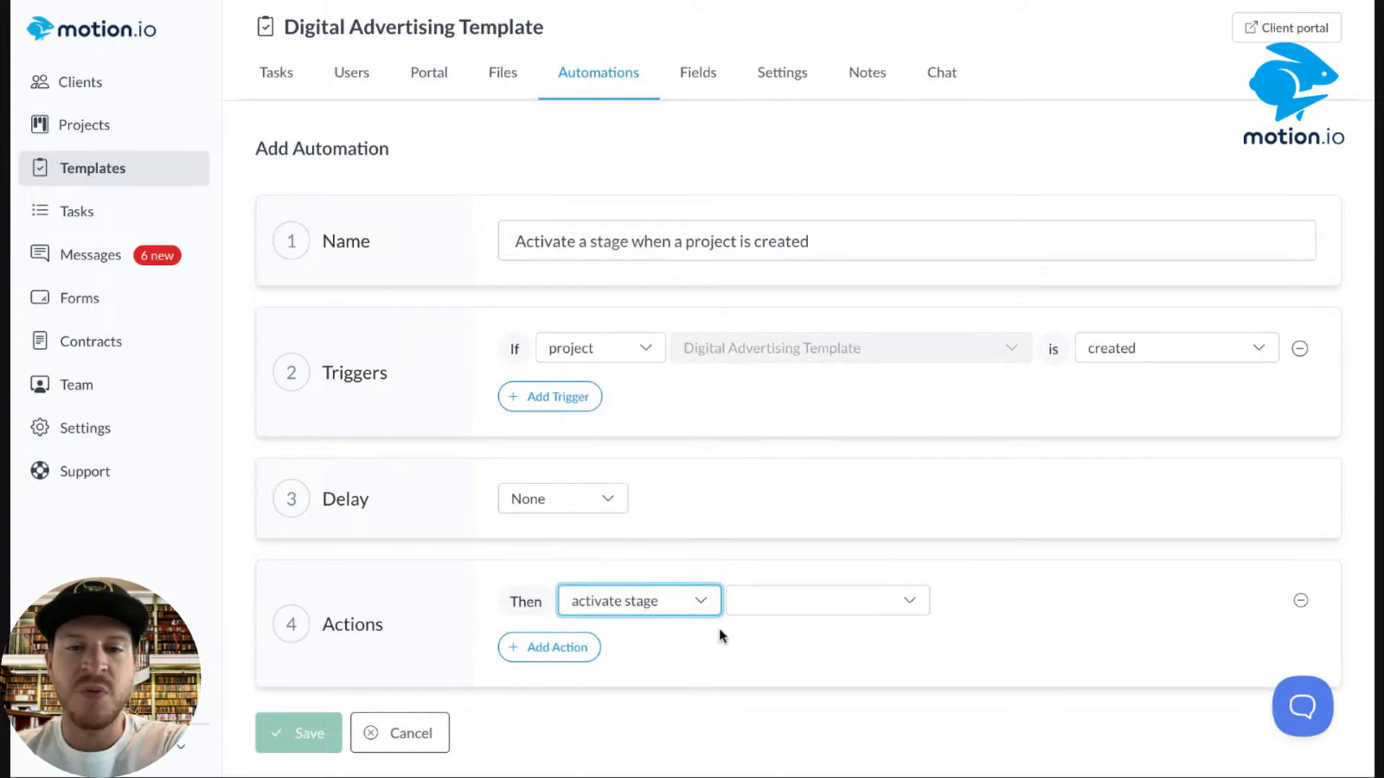
click(812, 614)
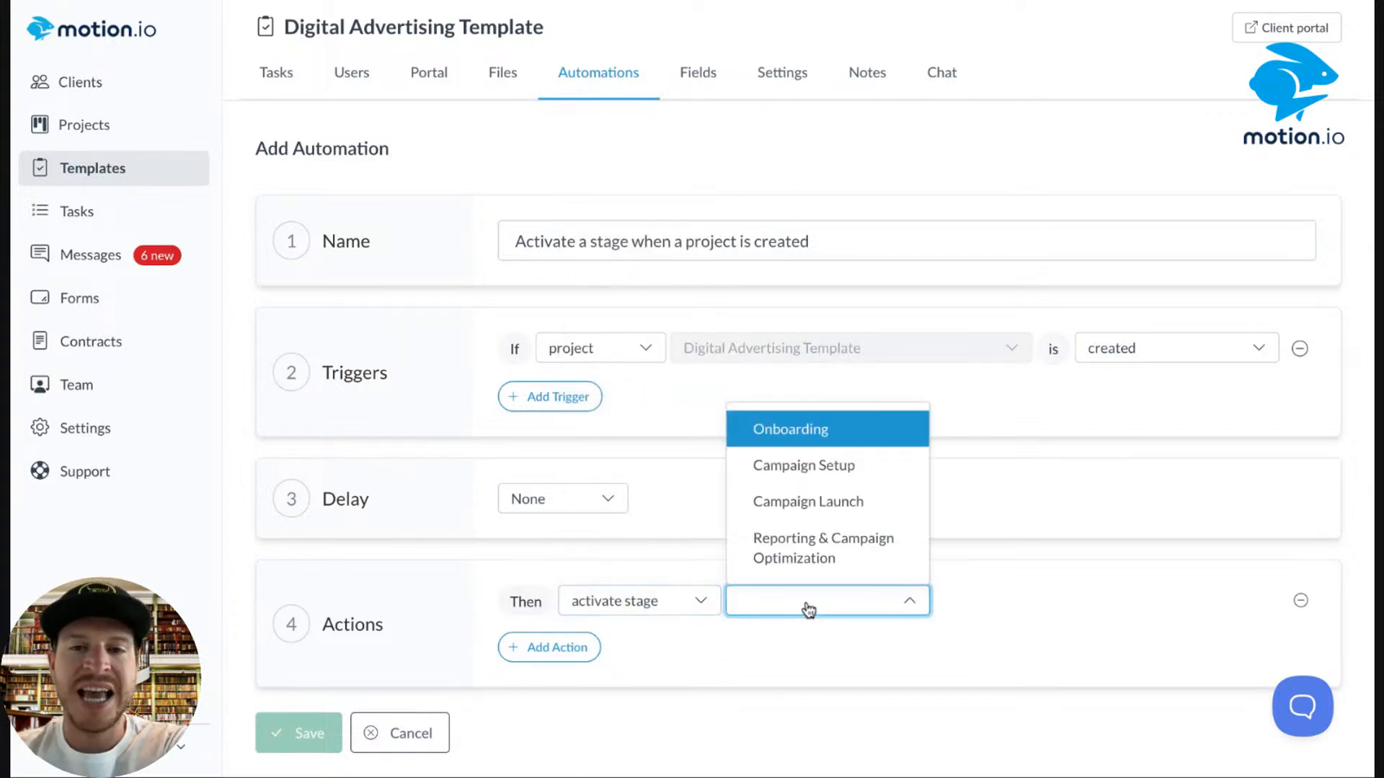
click(794, 433)
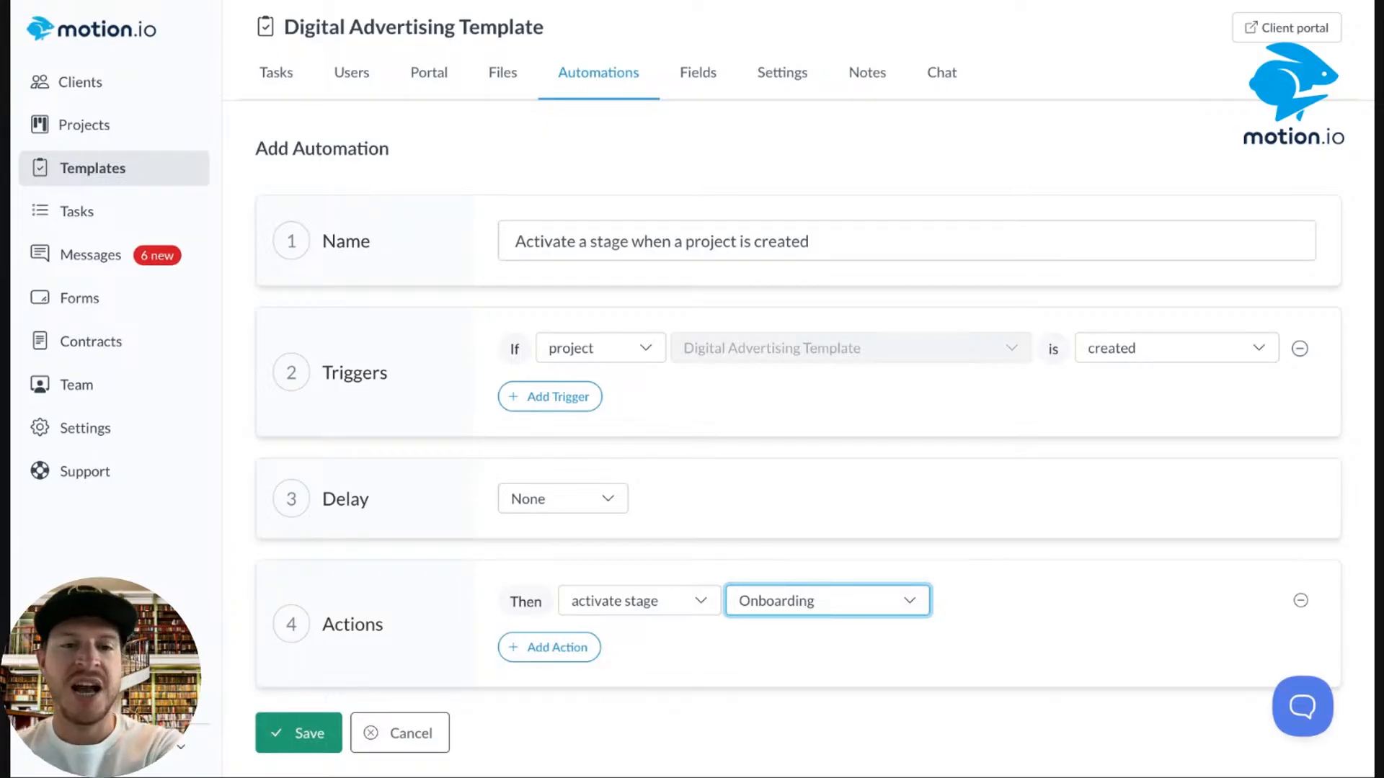
click(300, 752)
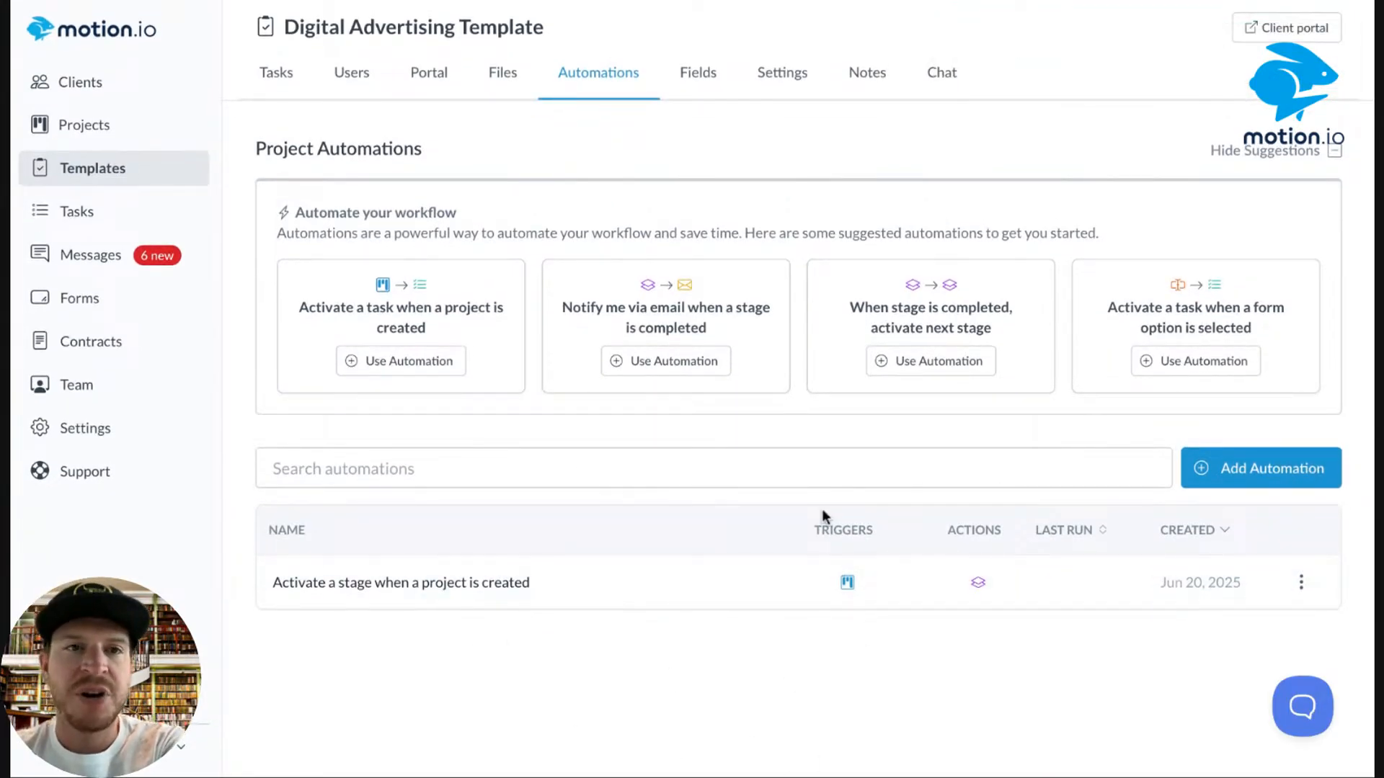
Create another automation named 'Onboarding Completed > Activate Team Task'.
click(1218, 470)
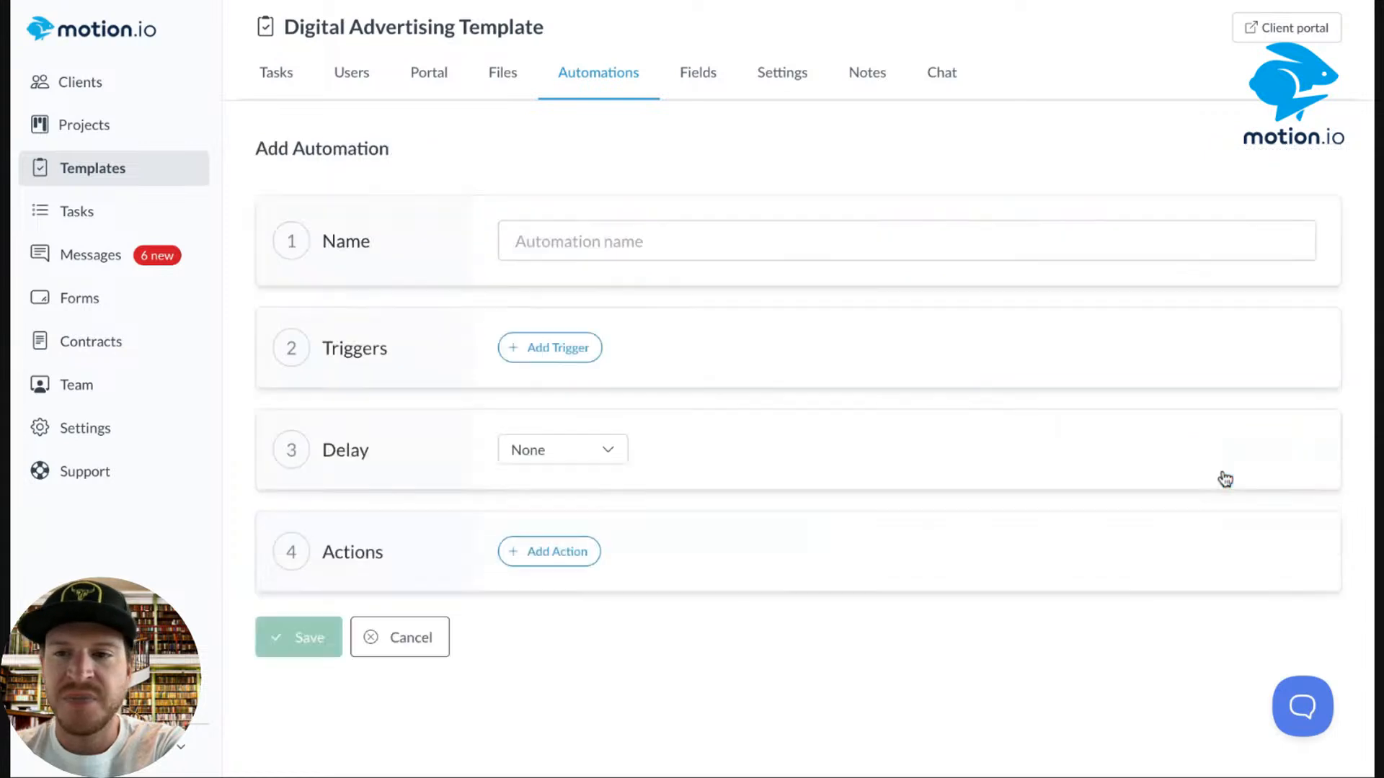
click(539, 240)
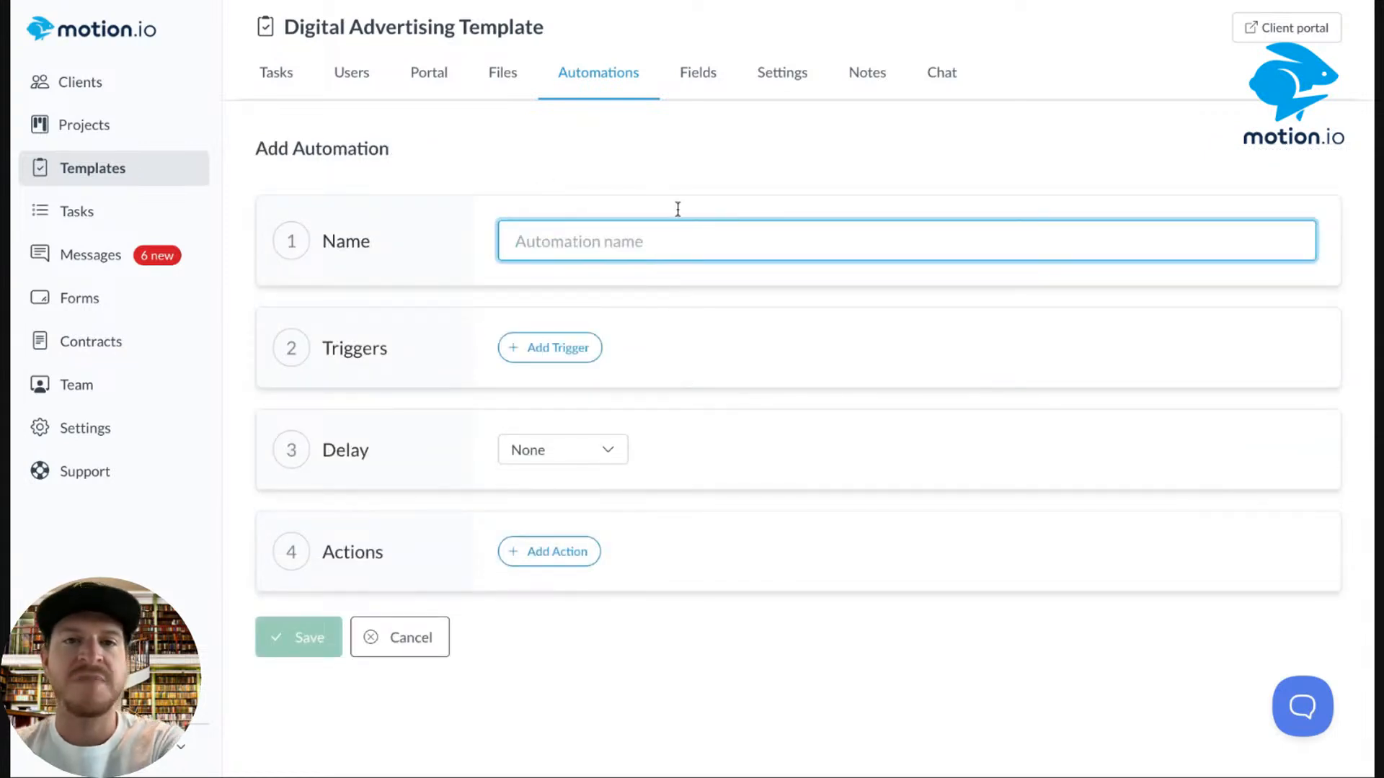
text(Onboarding)
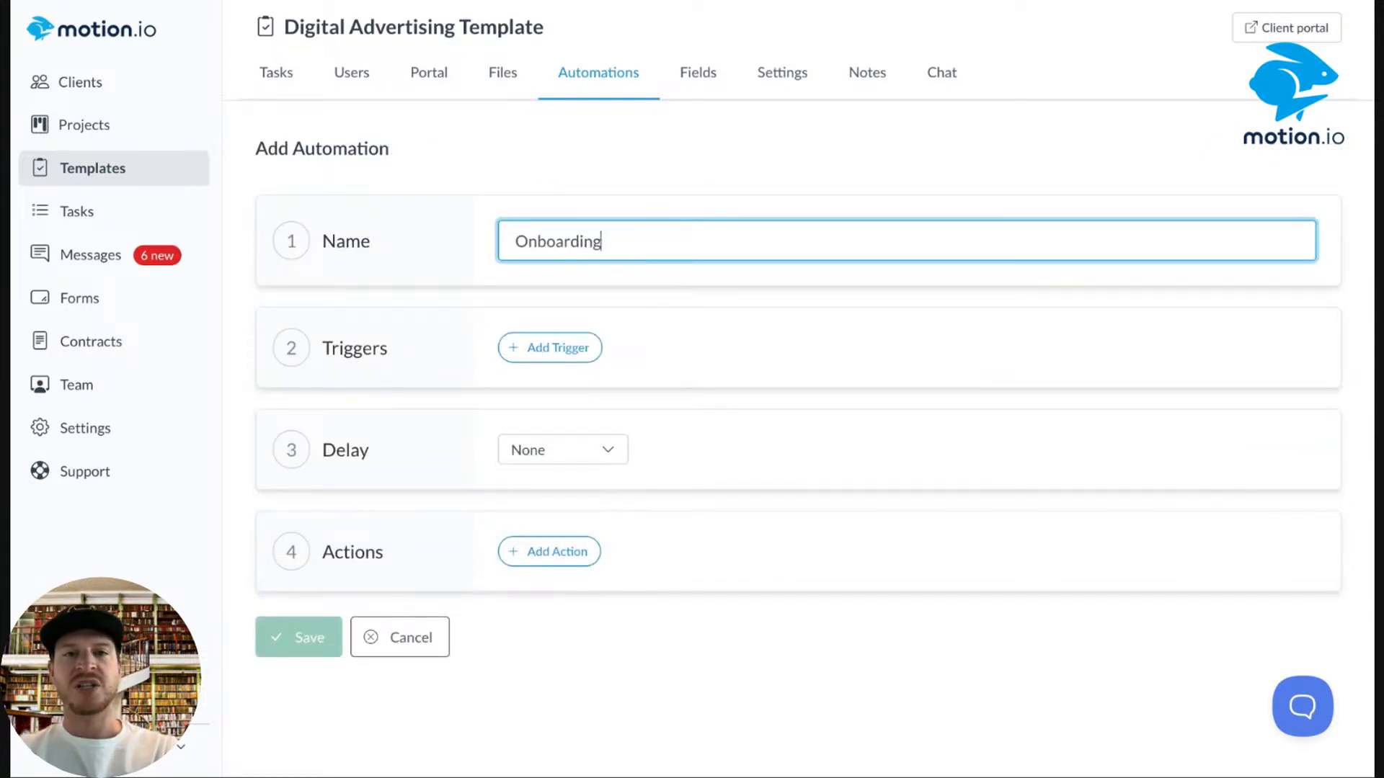
text( COmple)
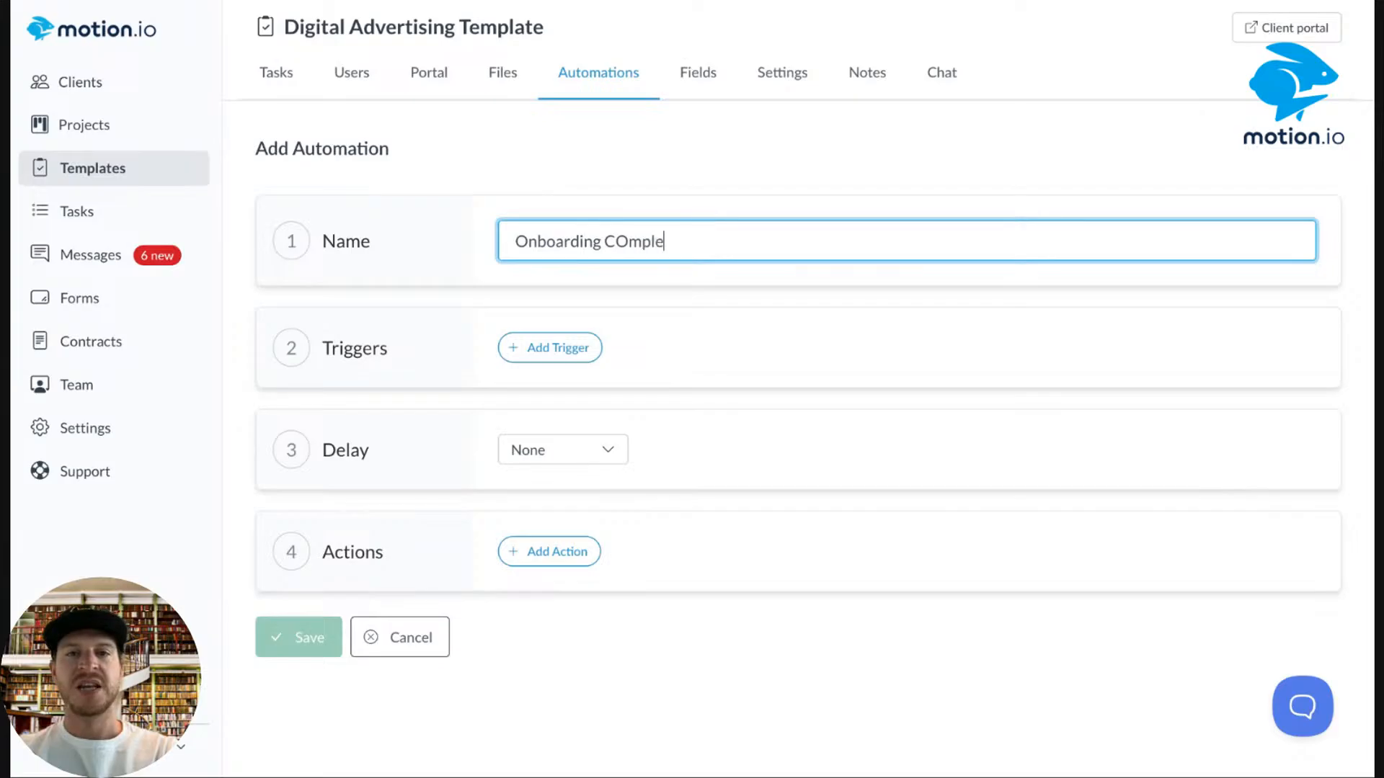
key(BackSpace)
key(BackSpace)
key(BackSpace)
key(BackSpace)
key(BackSpace)
text(ompleted )
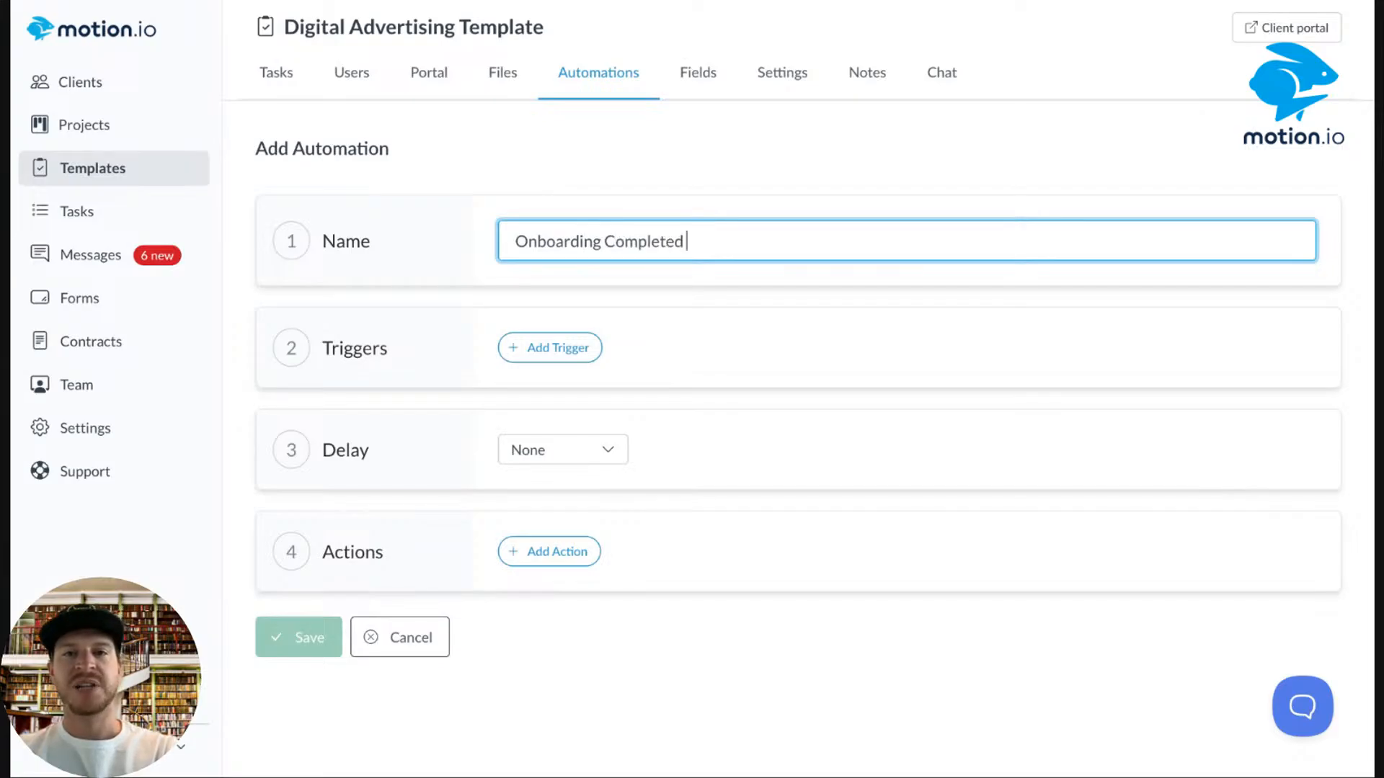
text(> Active)
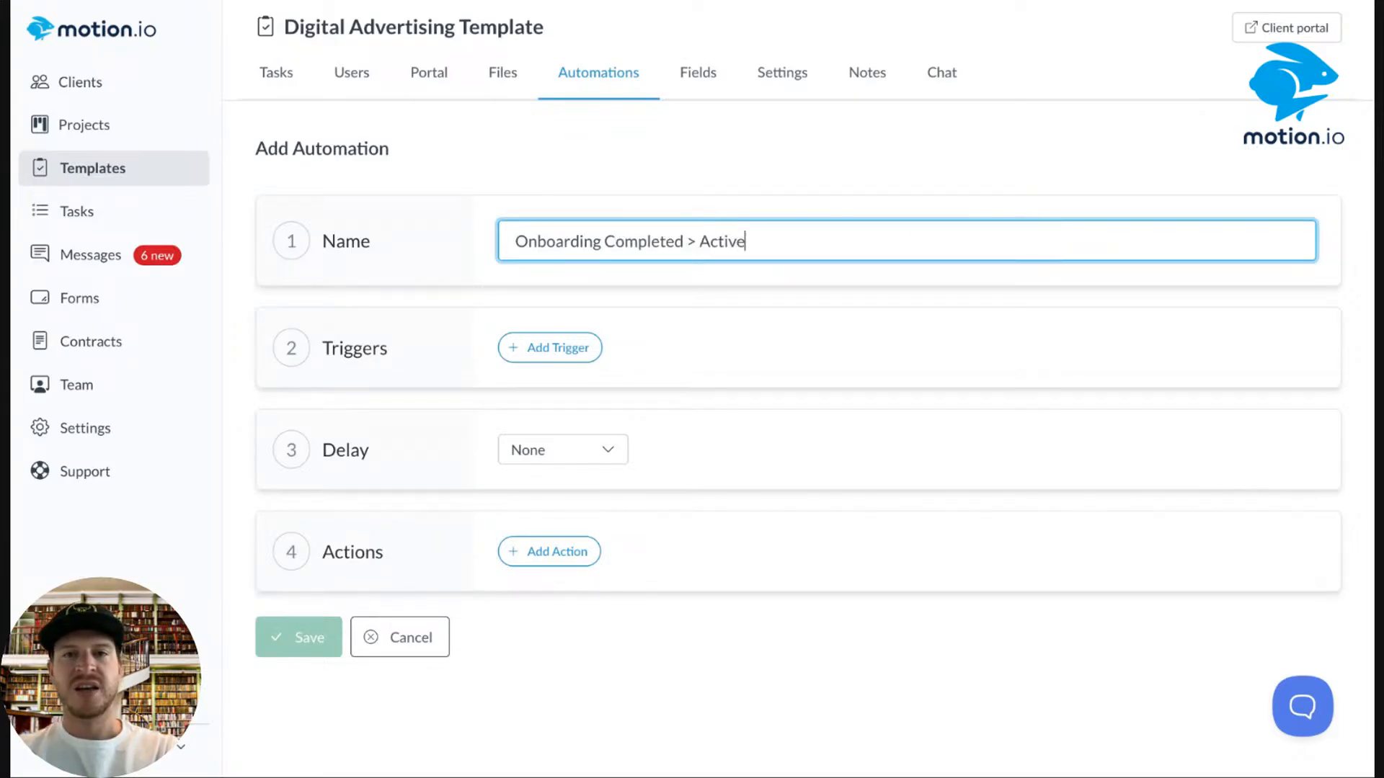
key(BackSpace)
key(BackSpace)
text(ate T)
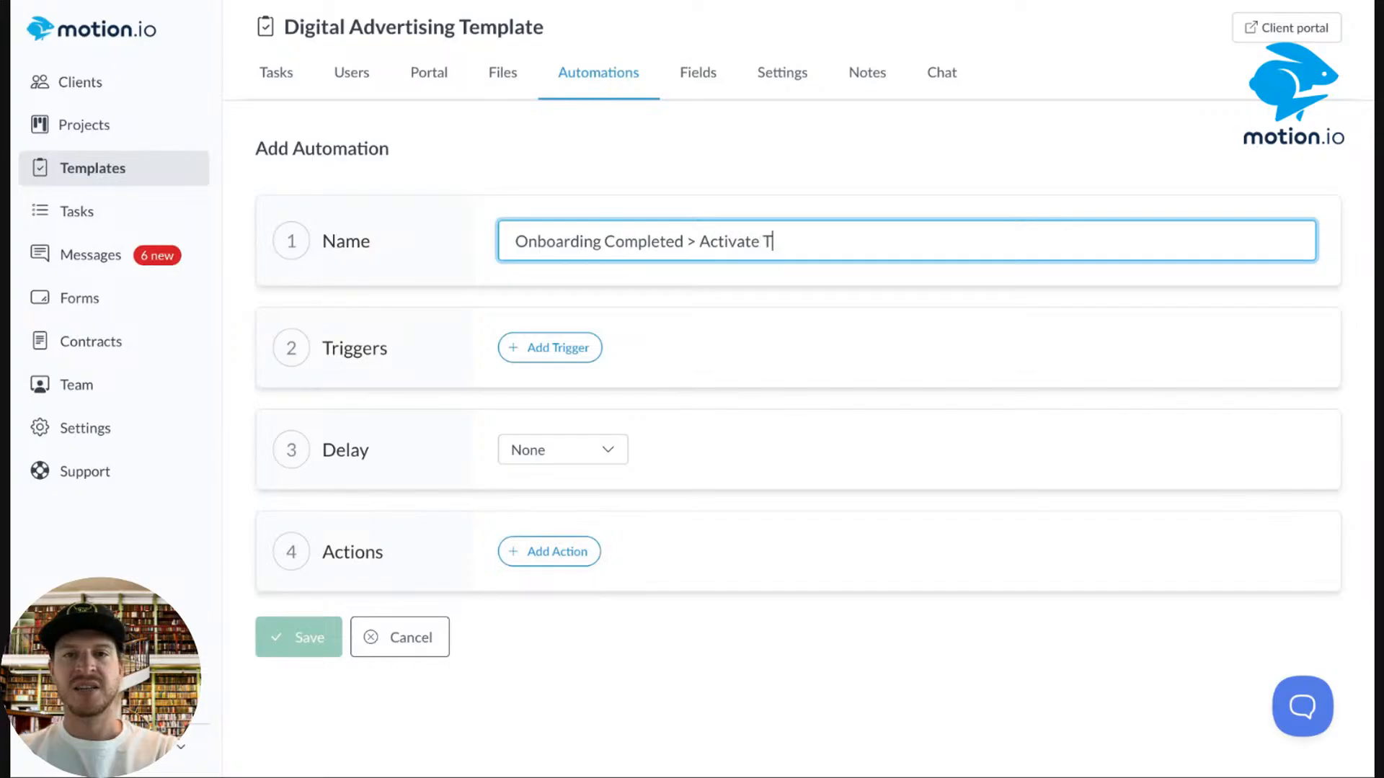
text(eam Task)
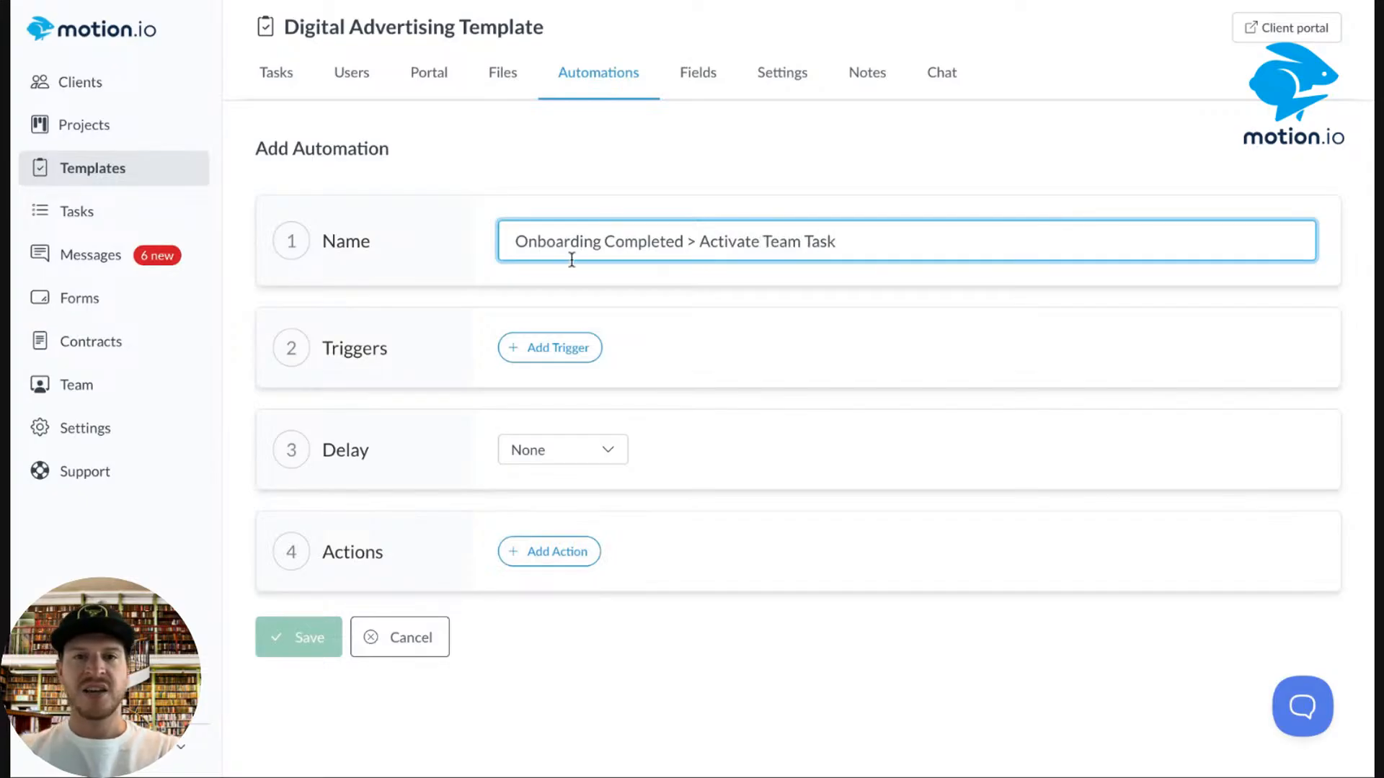
Set the trigger to fire when the Onboarding stage is completed.
click(557, 348)
click(581, 349)
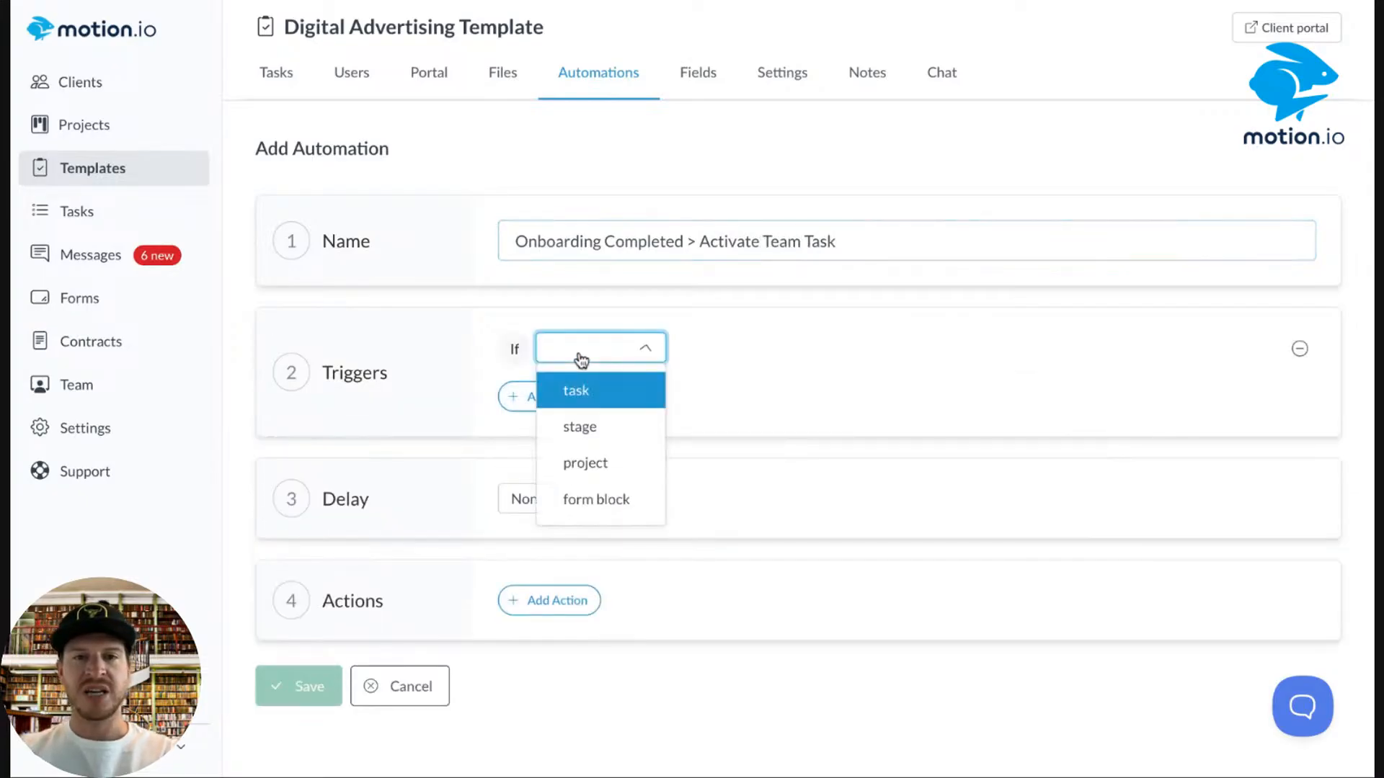
click(584, 467)
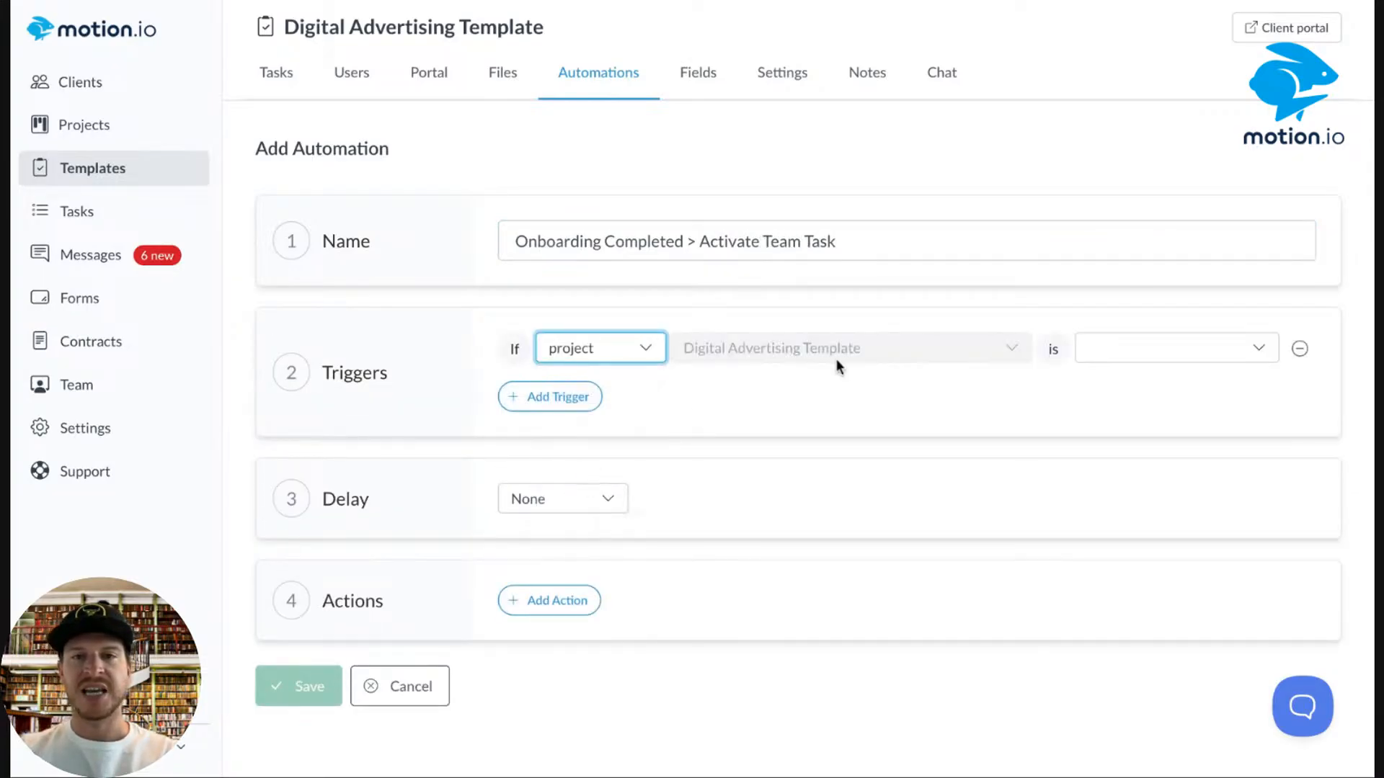
click(1154, 352)
click(598, 348)
click(598, 426)
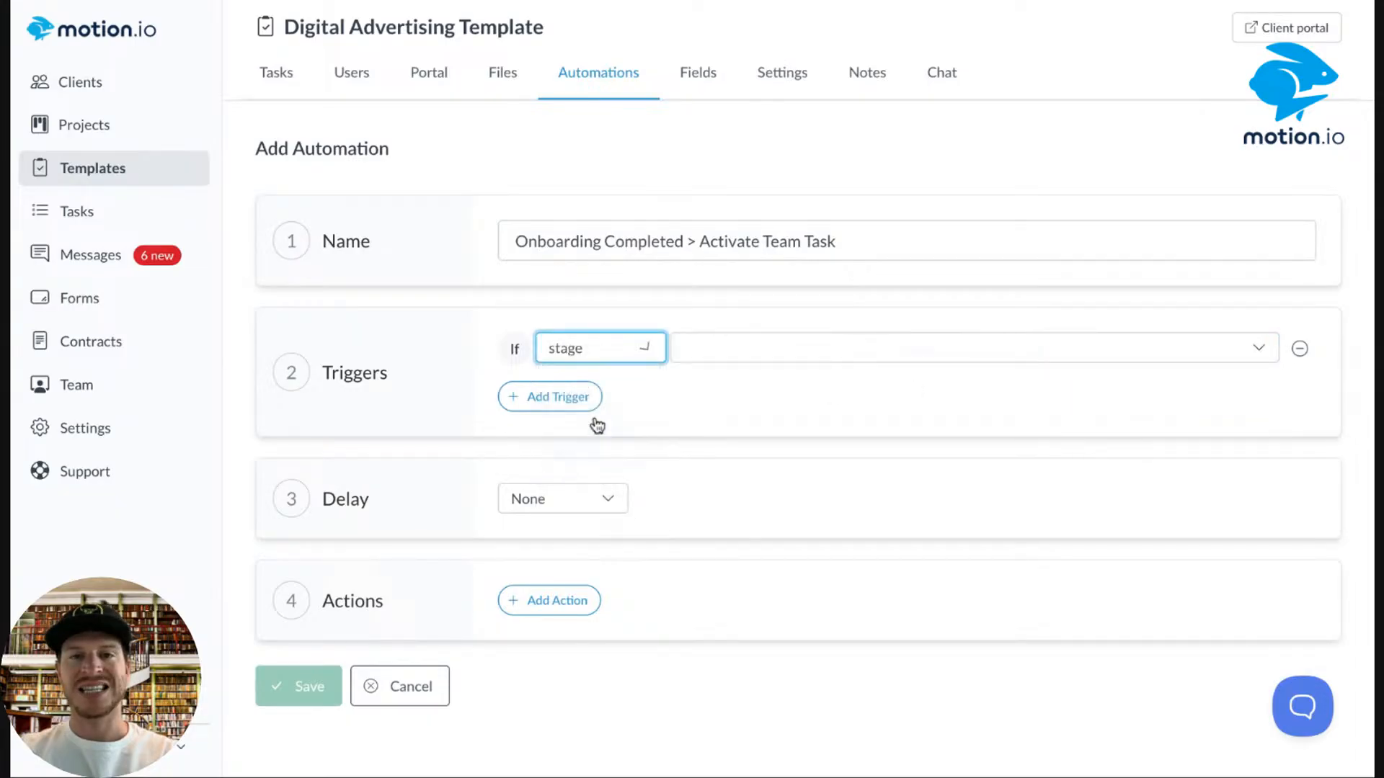
click(760, 357)
click(760, 391)
click(1143, 351)
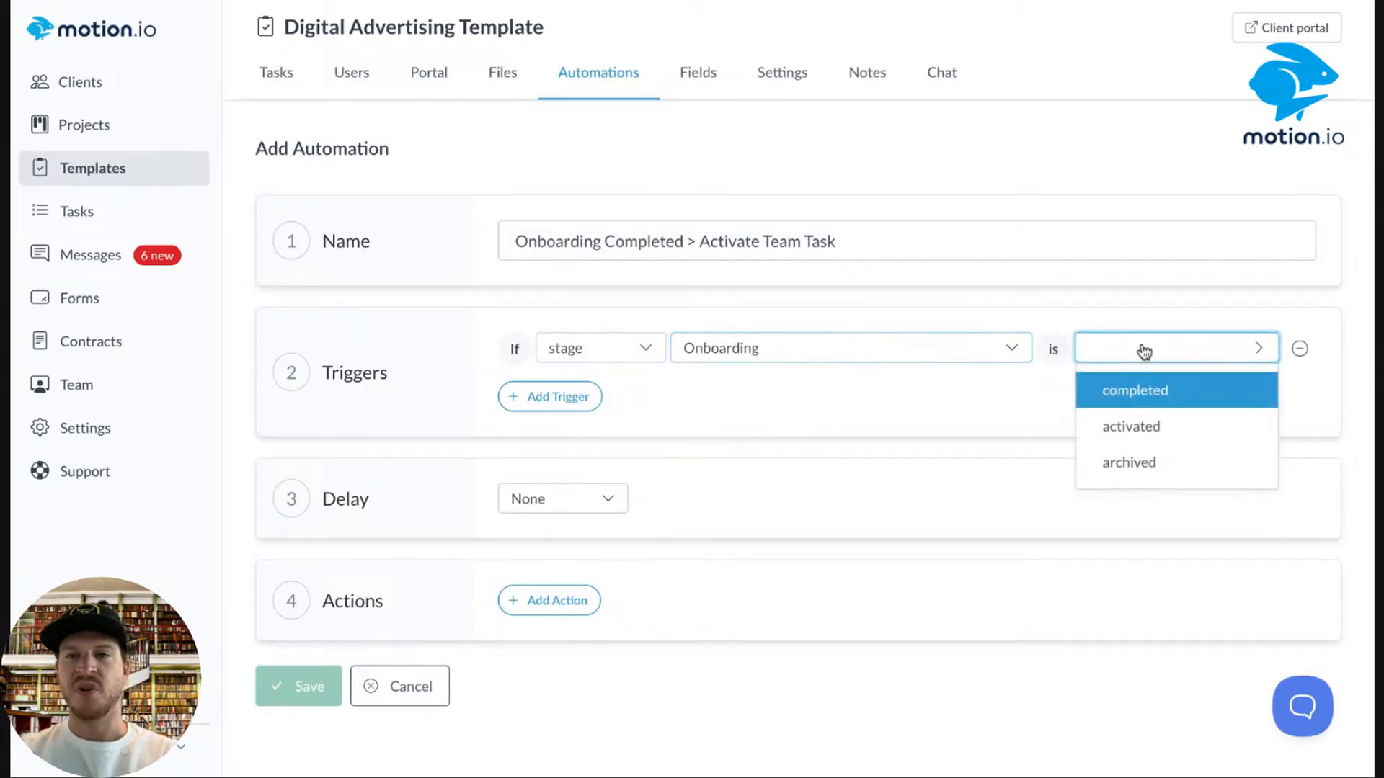
click(1128, 391)
Add an action activating the Design Campaign Creative task, due in 7 days.
click(550, 601)
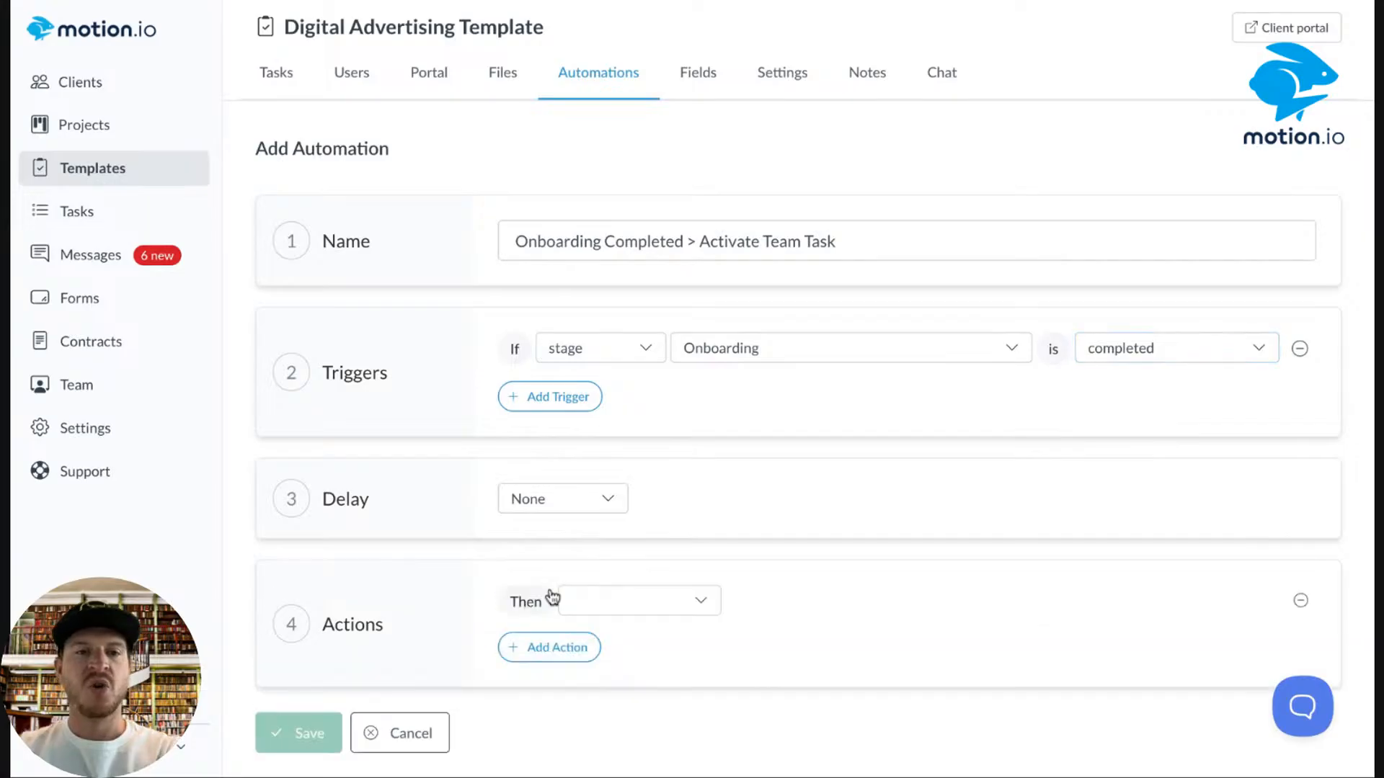
click(616, 602)
click(652, 237)
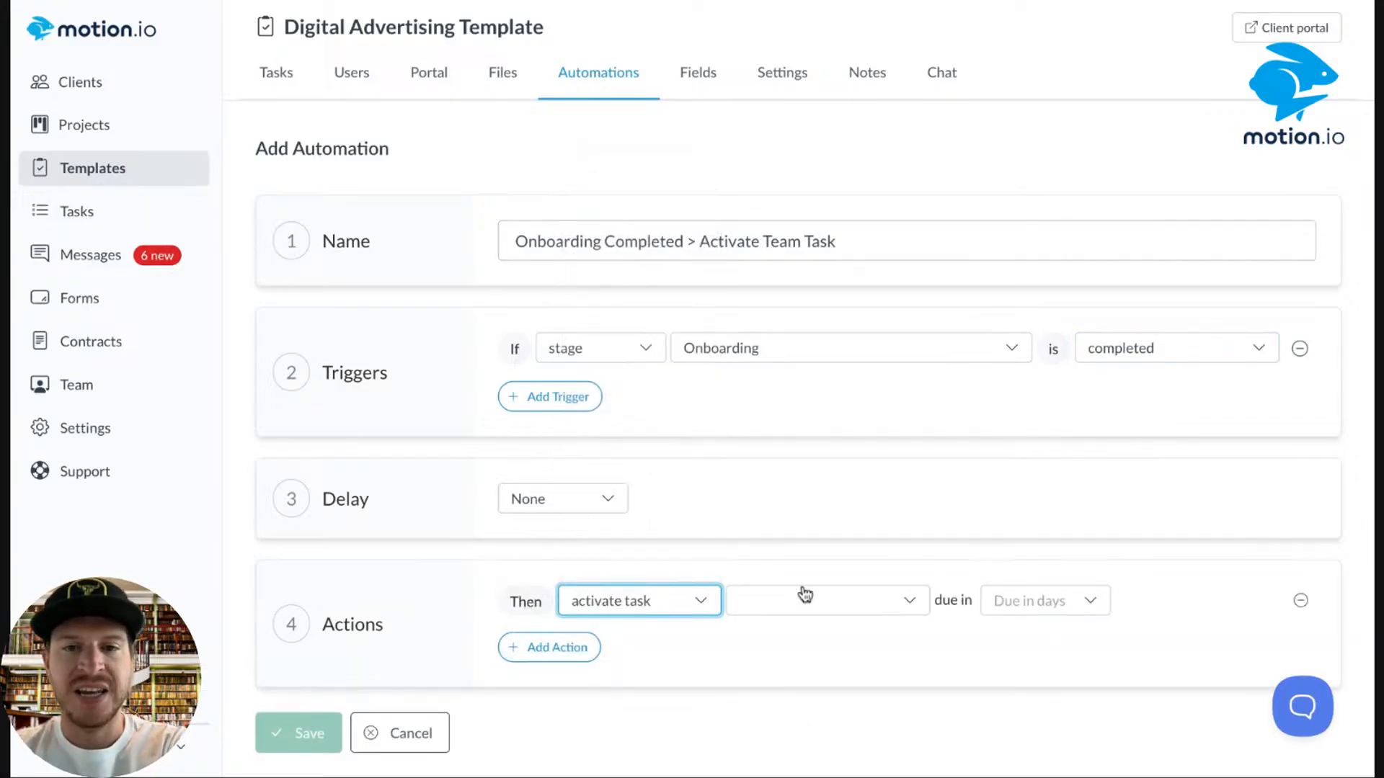
click(776, 610)
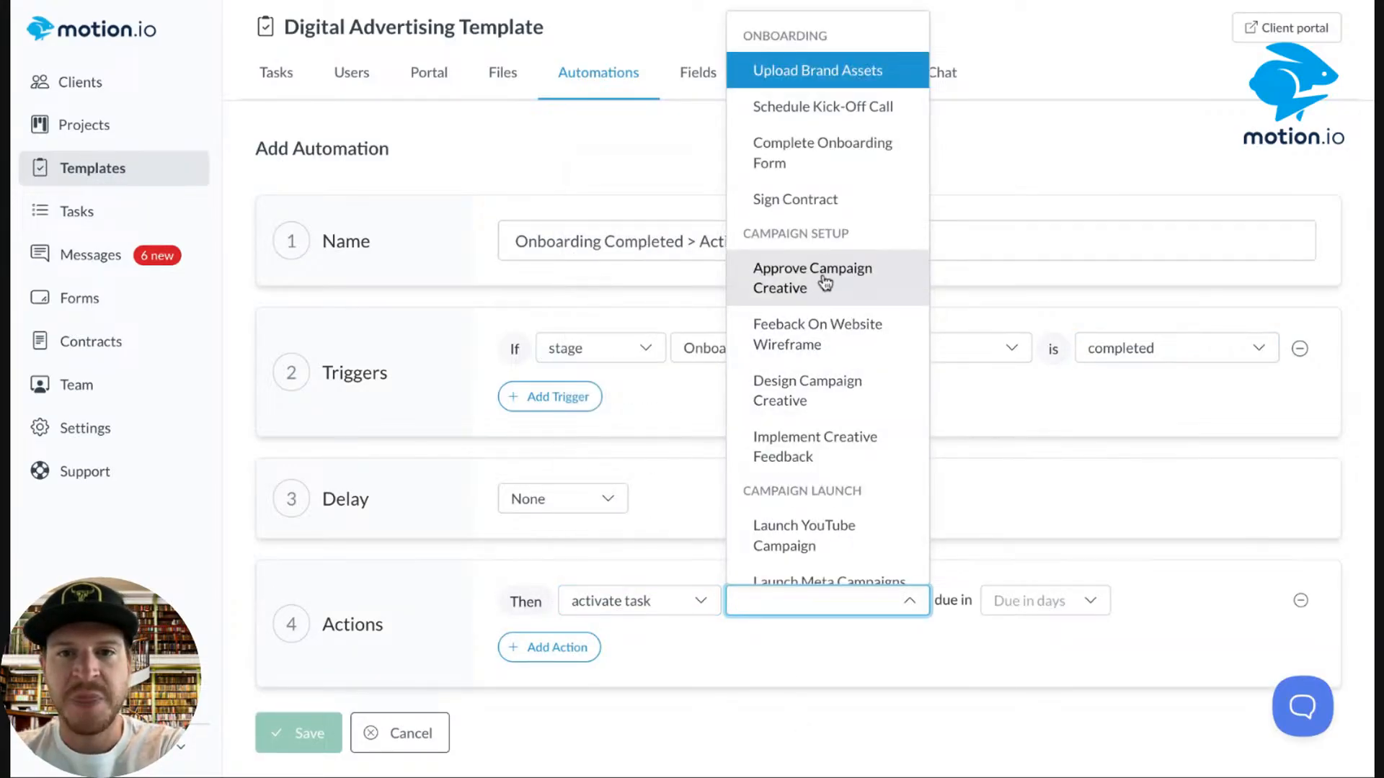
click(810, 418)
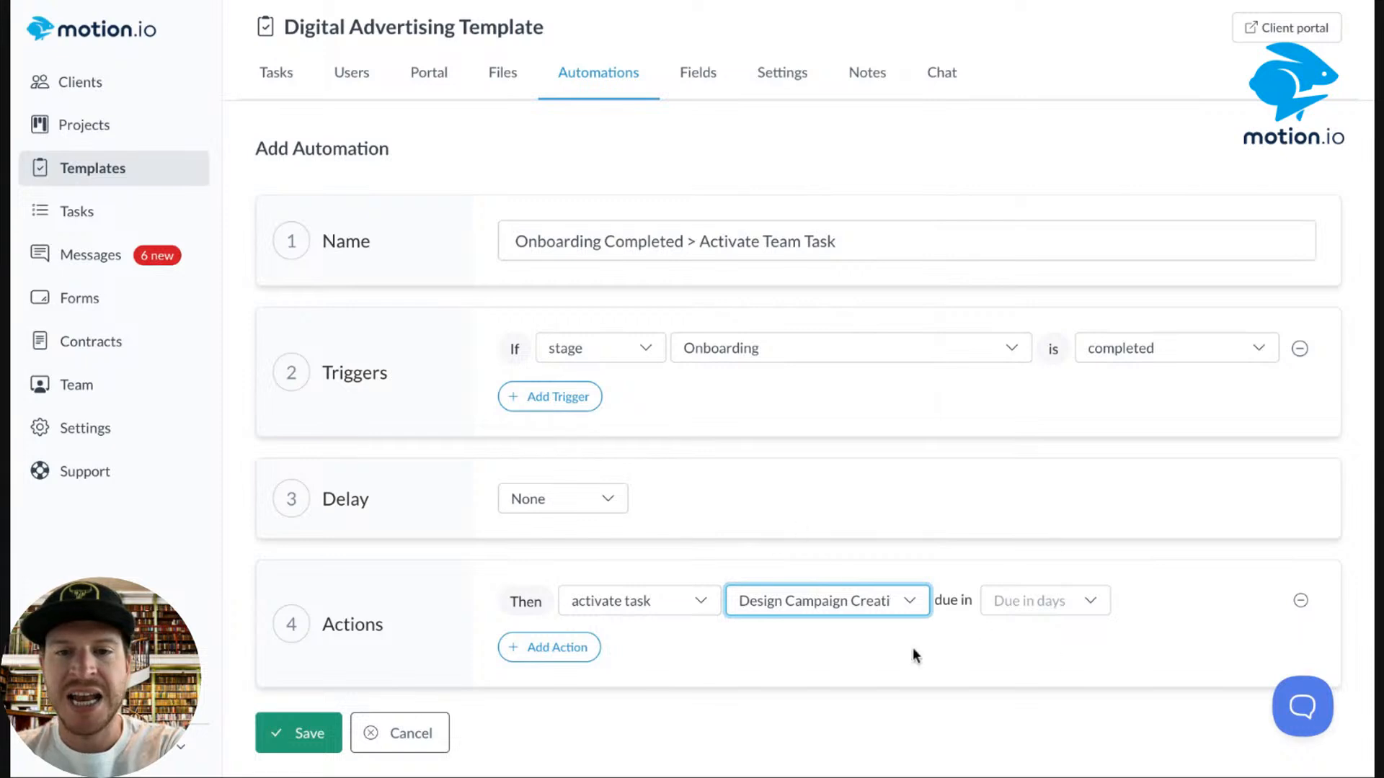
click(1026, 614)
click(1028, 292)
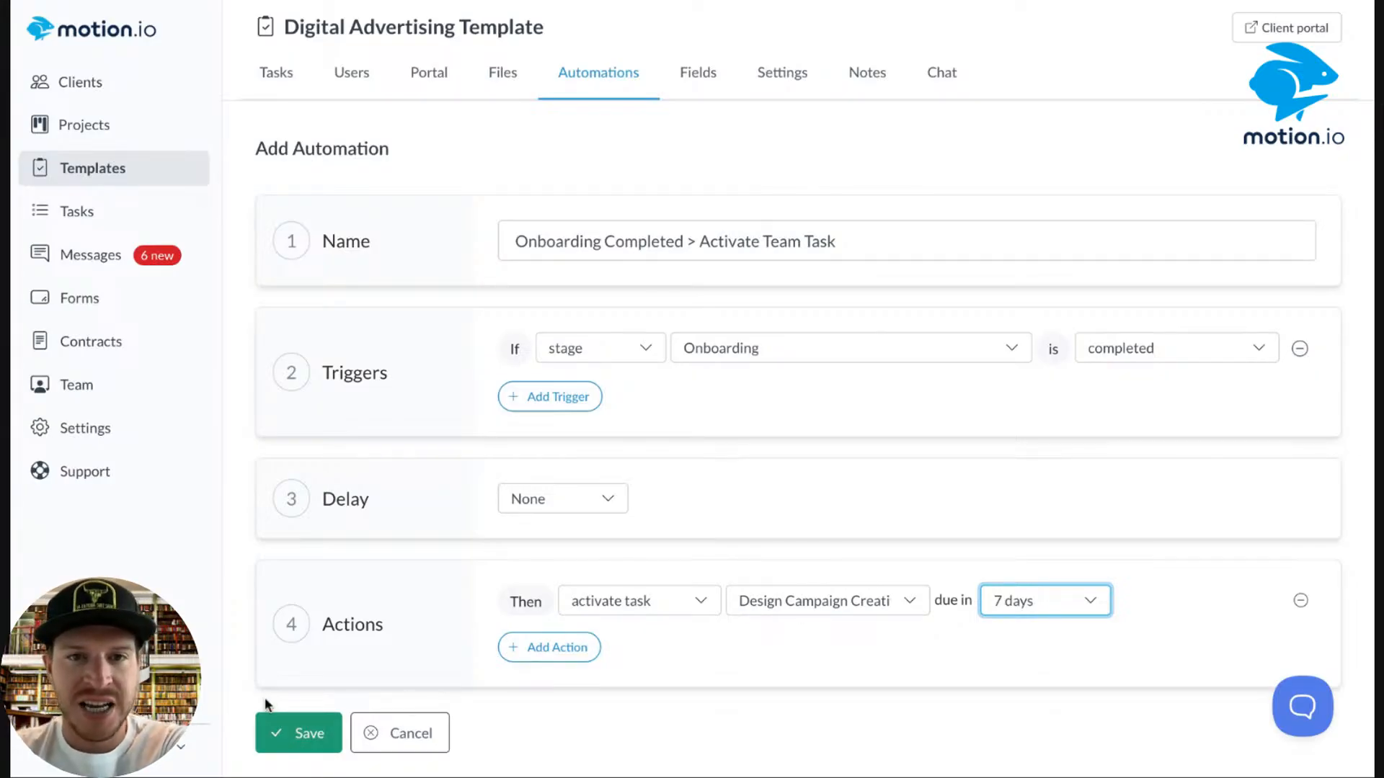
Rename it 'Onboarding Completed > Activate Design Campaign Creative' and save.
click(856, 241)
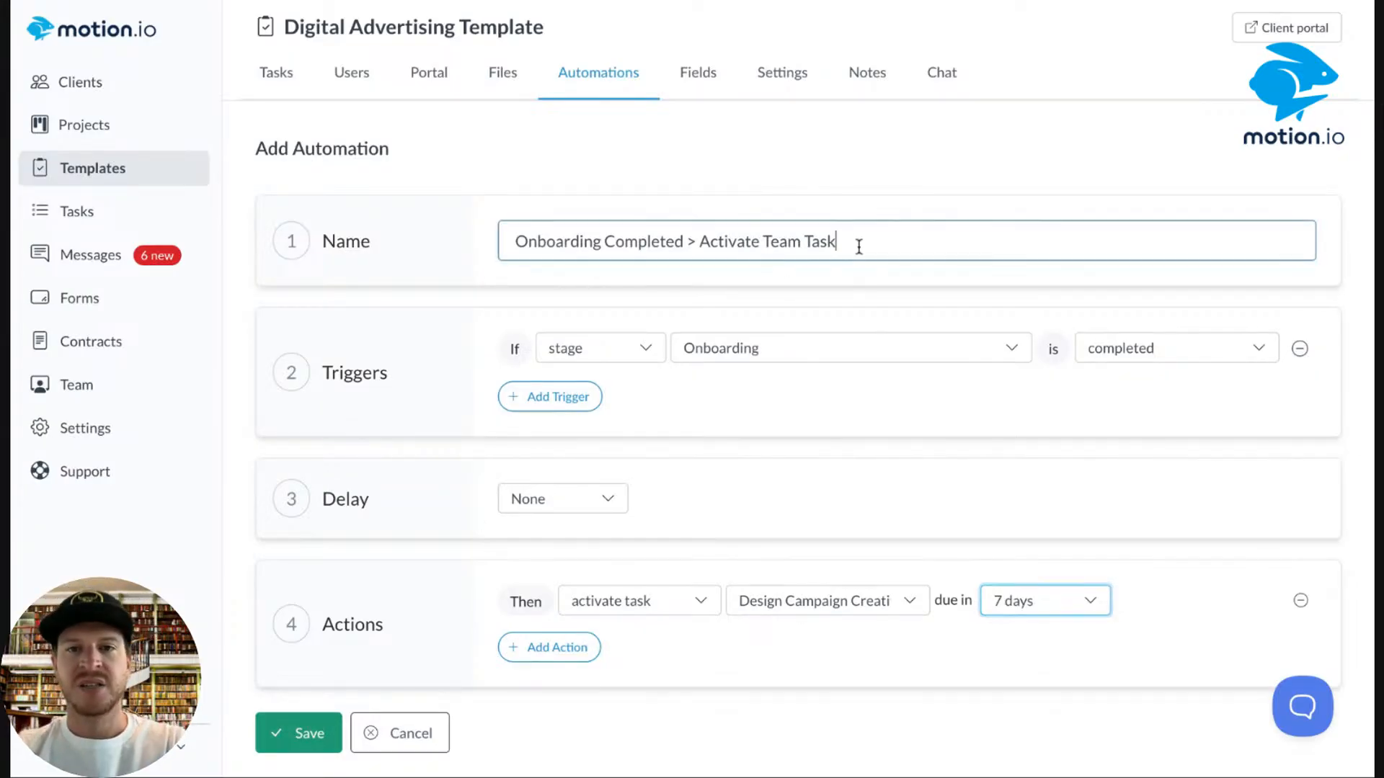
drag(856, 241, 764, 241)
text(Design)
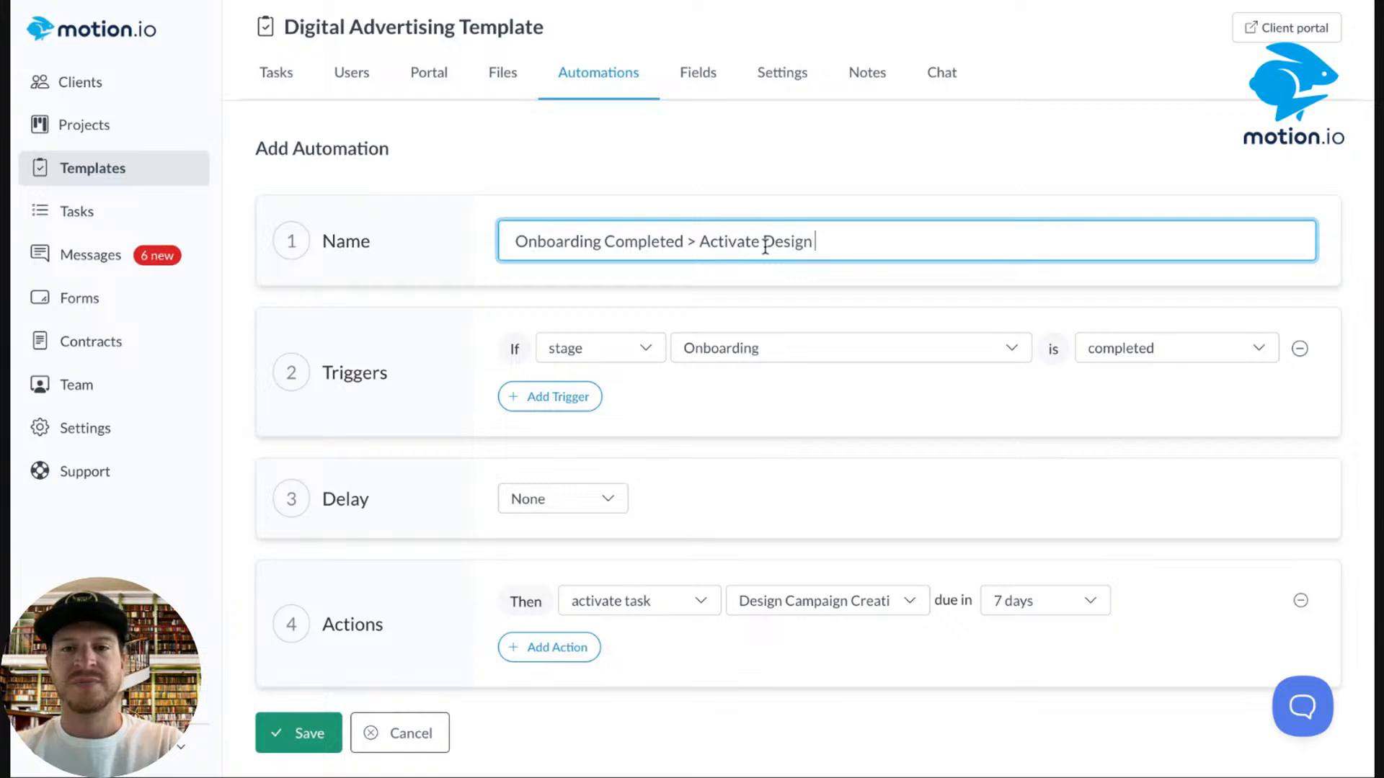
text( Campaign C)
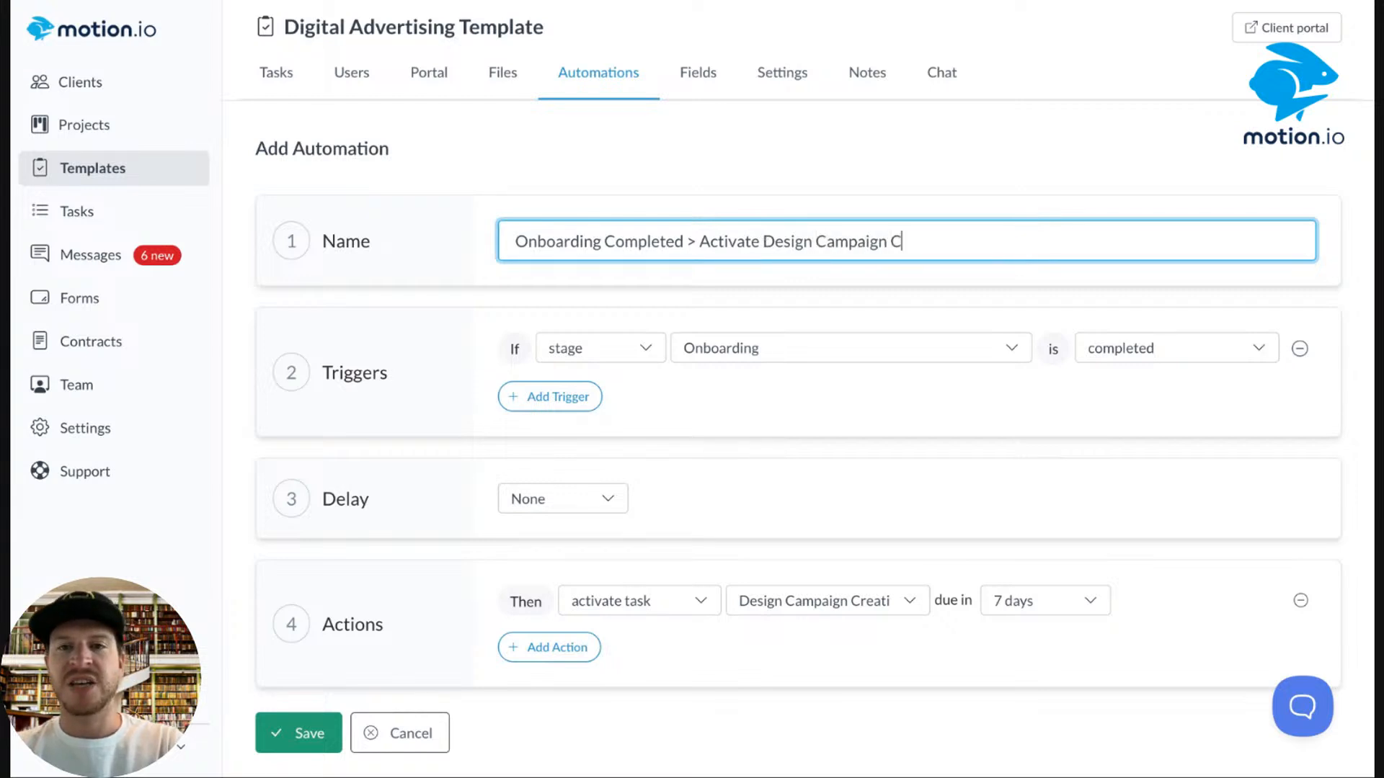
text(reative)
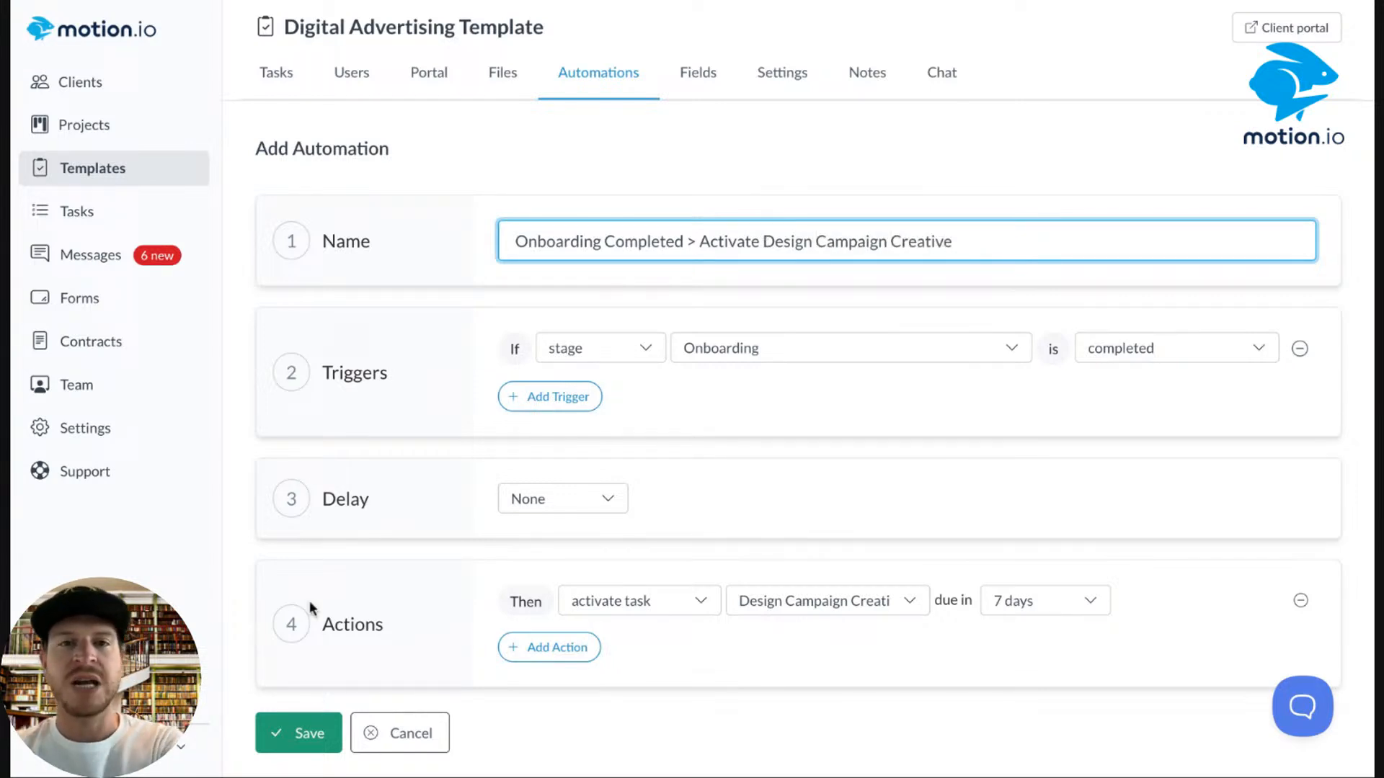
click(299, 733)
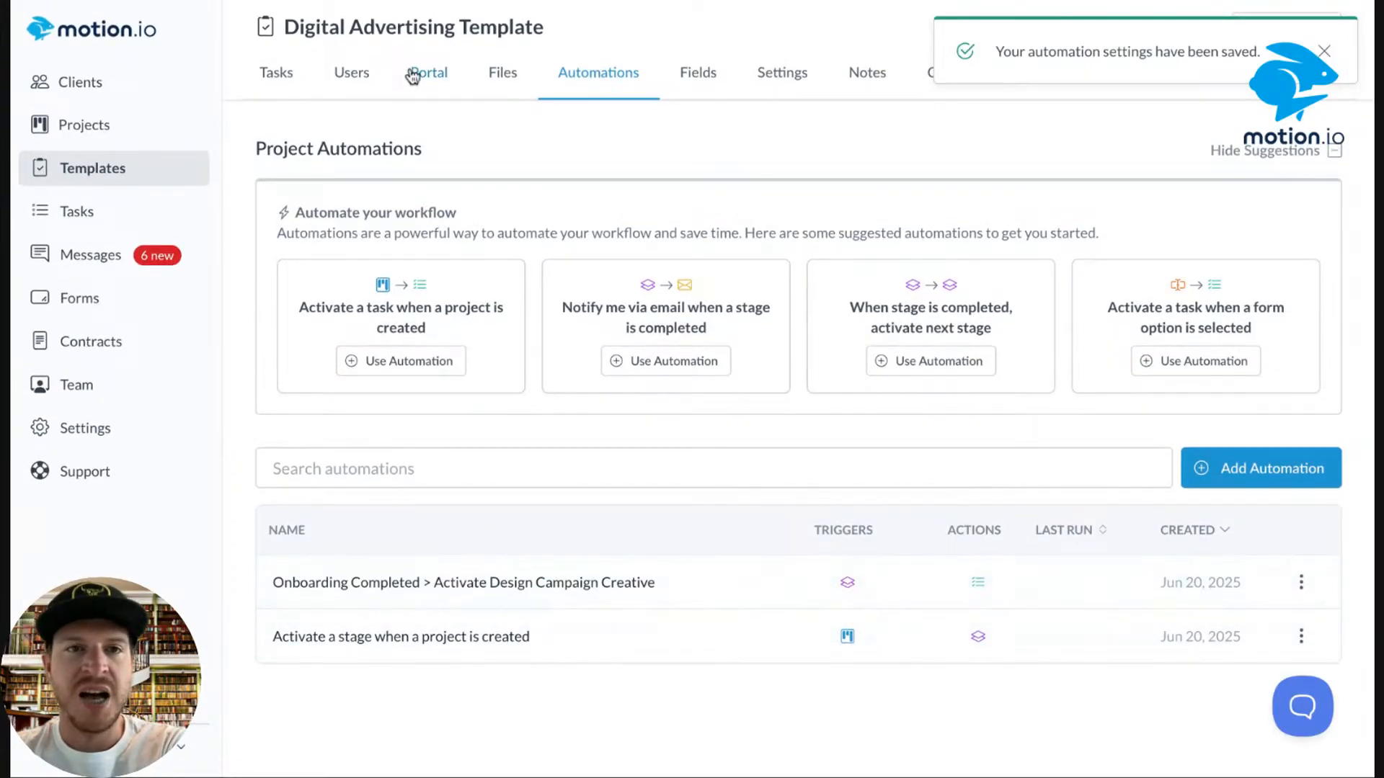
click(278, 74)
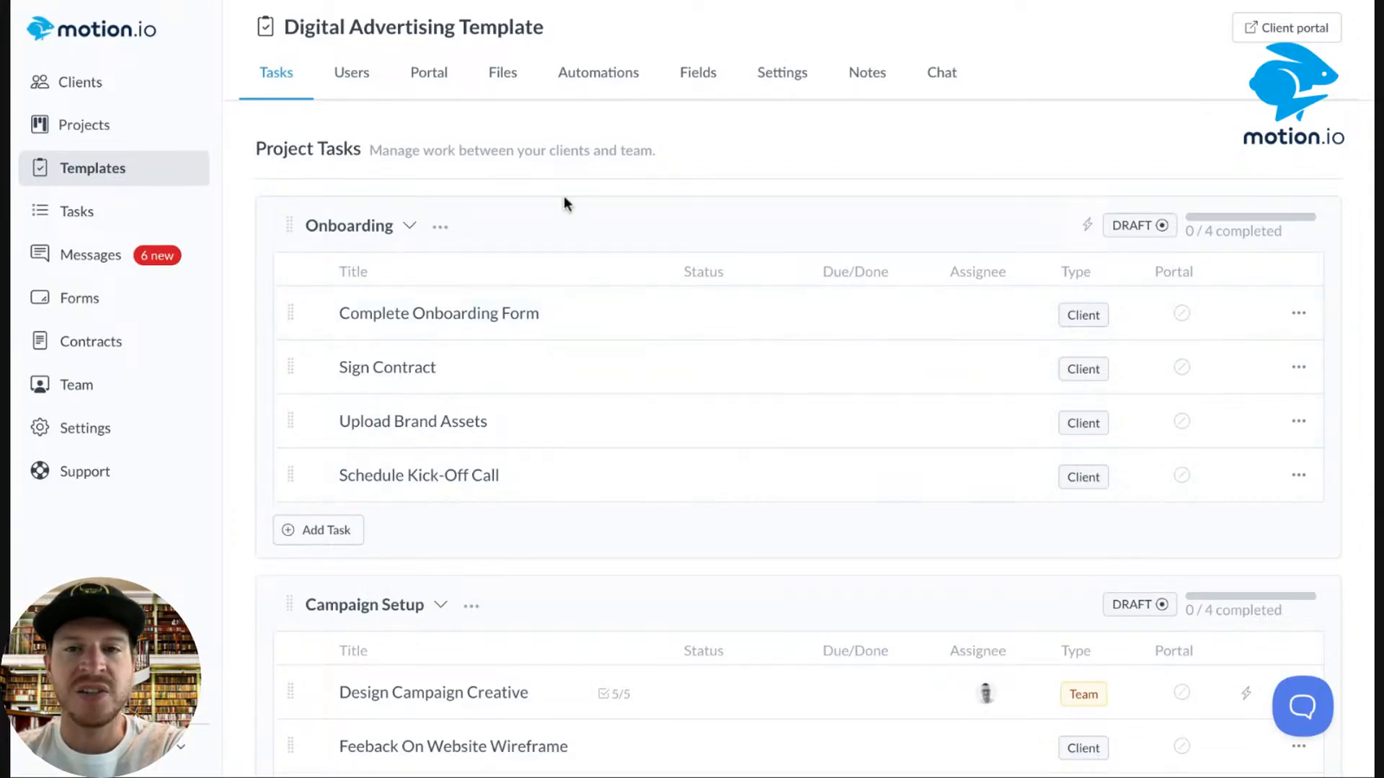
scroll(603, 312, down, 5)
scroll(603, 312, up, 1)
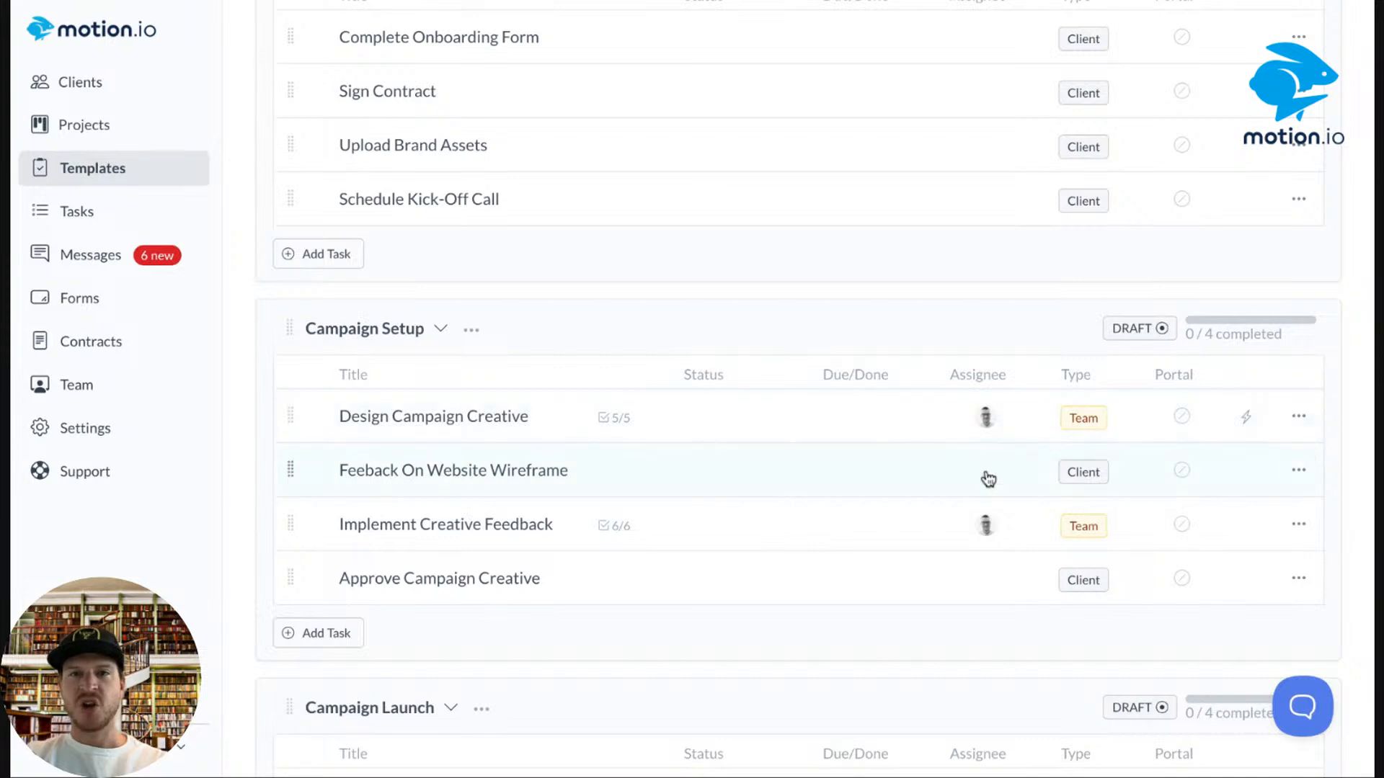
scroll(742, 274, up, 4)
click(583, 75)
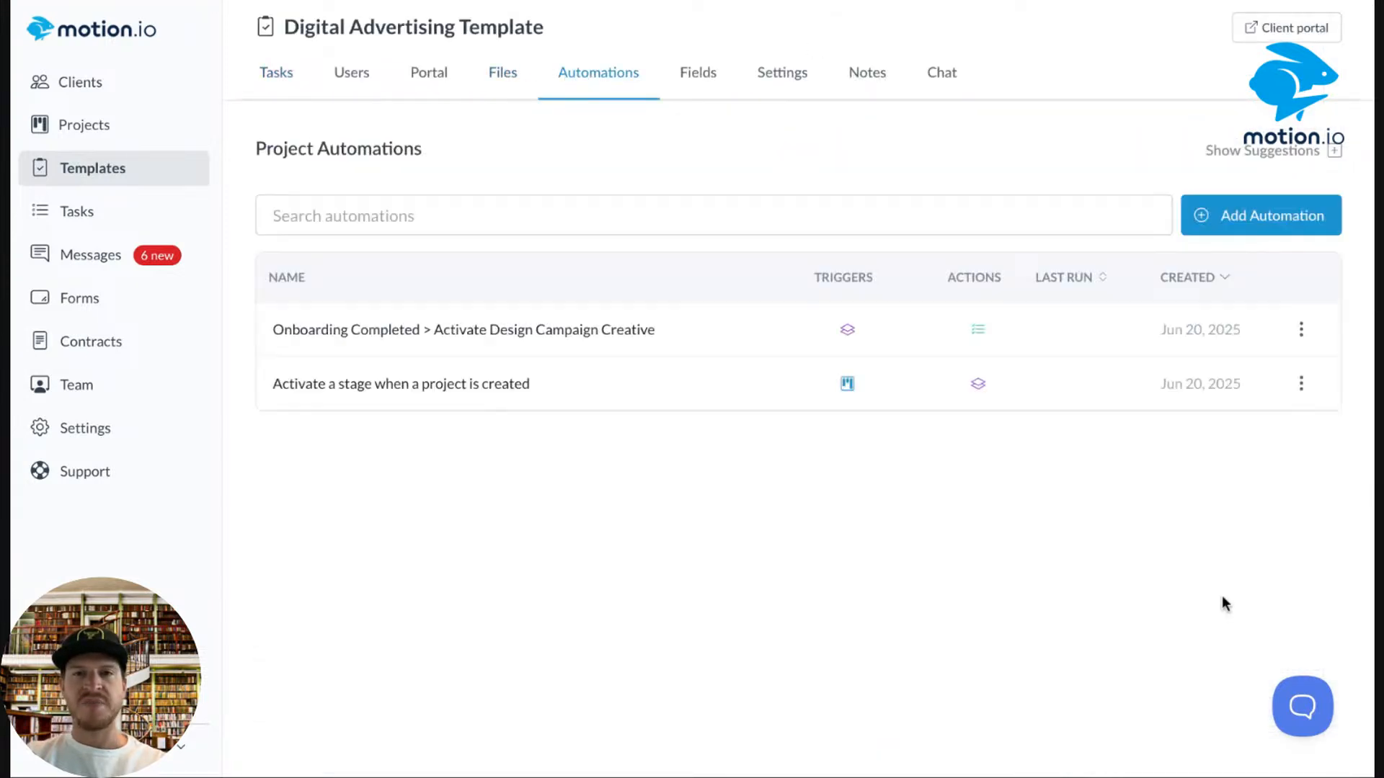
Create a new automation named 'Campaign Creative Completed > Activate Feedback Task'.
click(1251, 216)
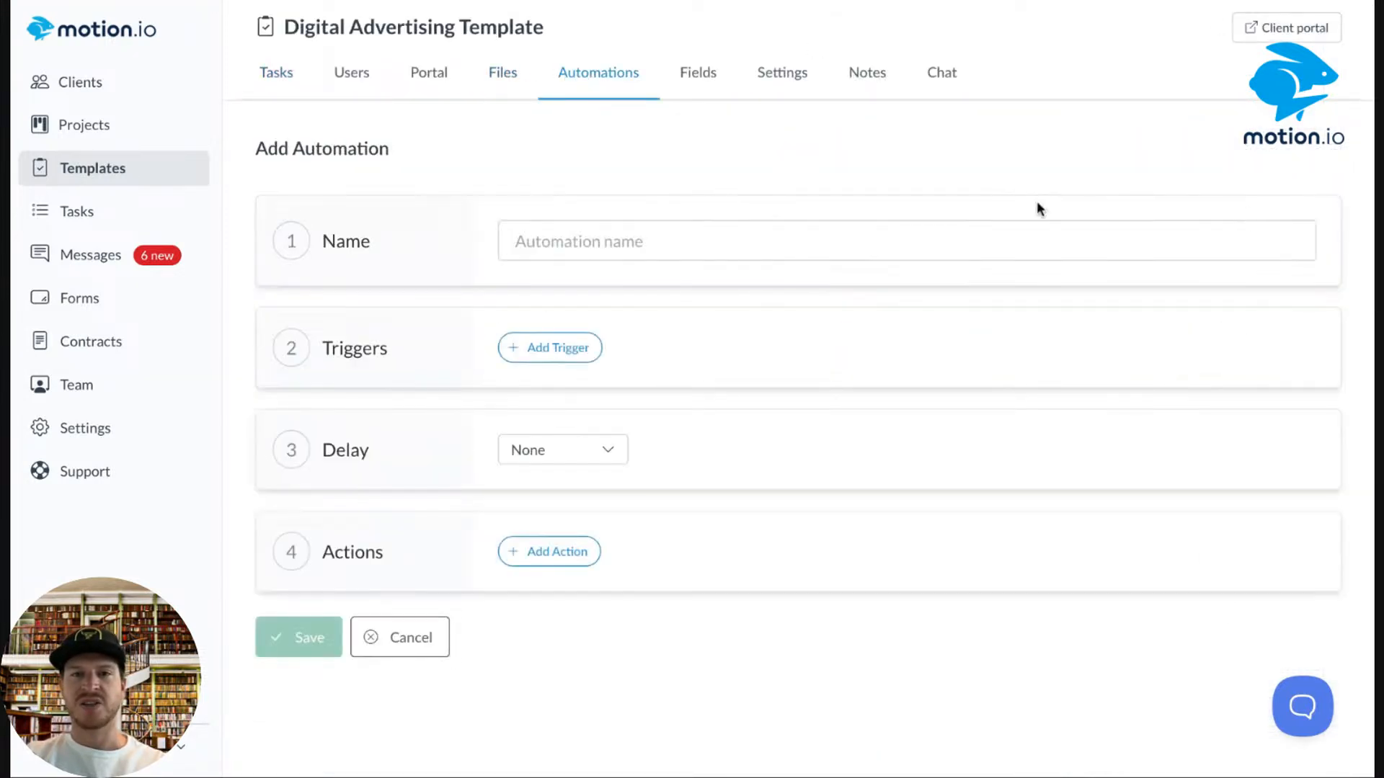
click(633, 242)
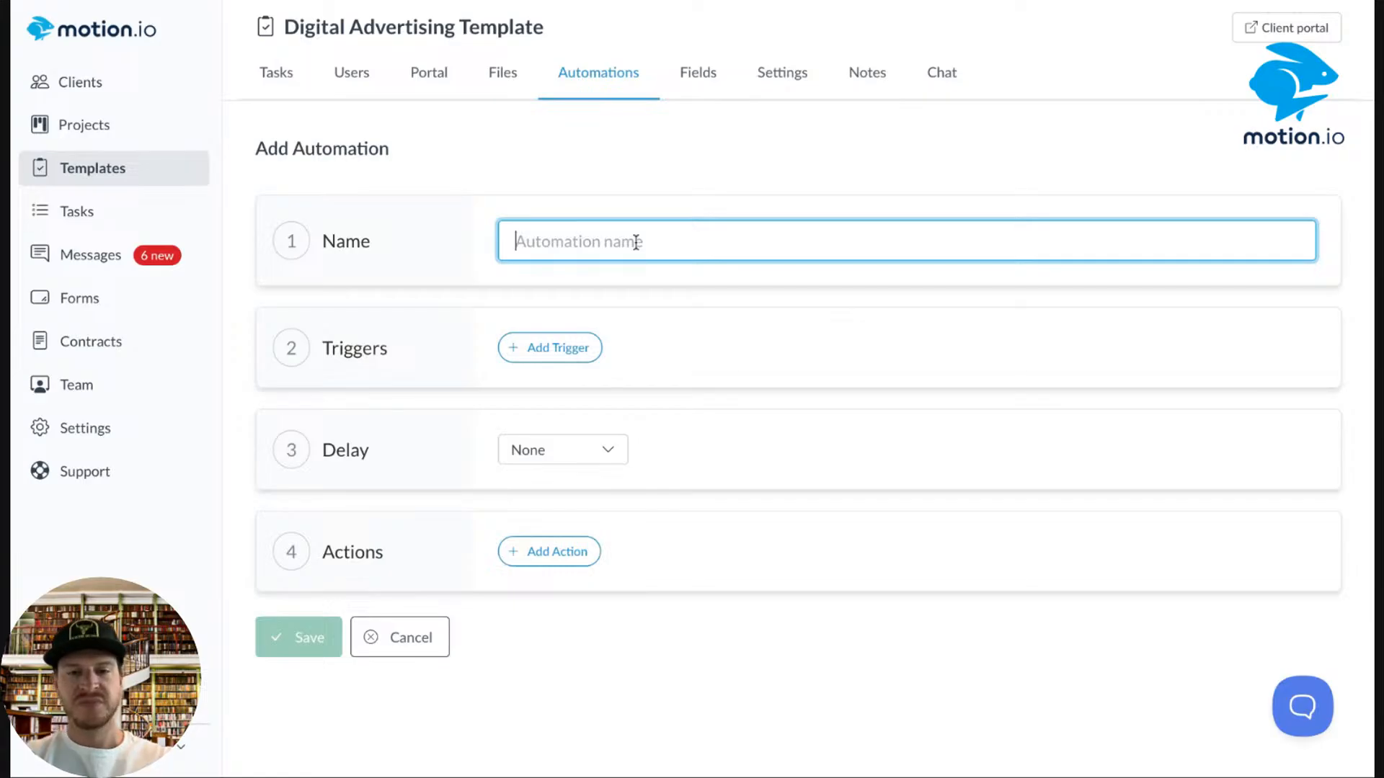
text(Campaign)
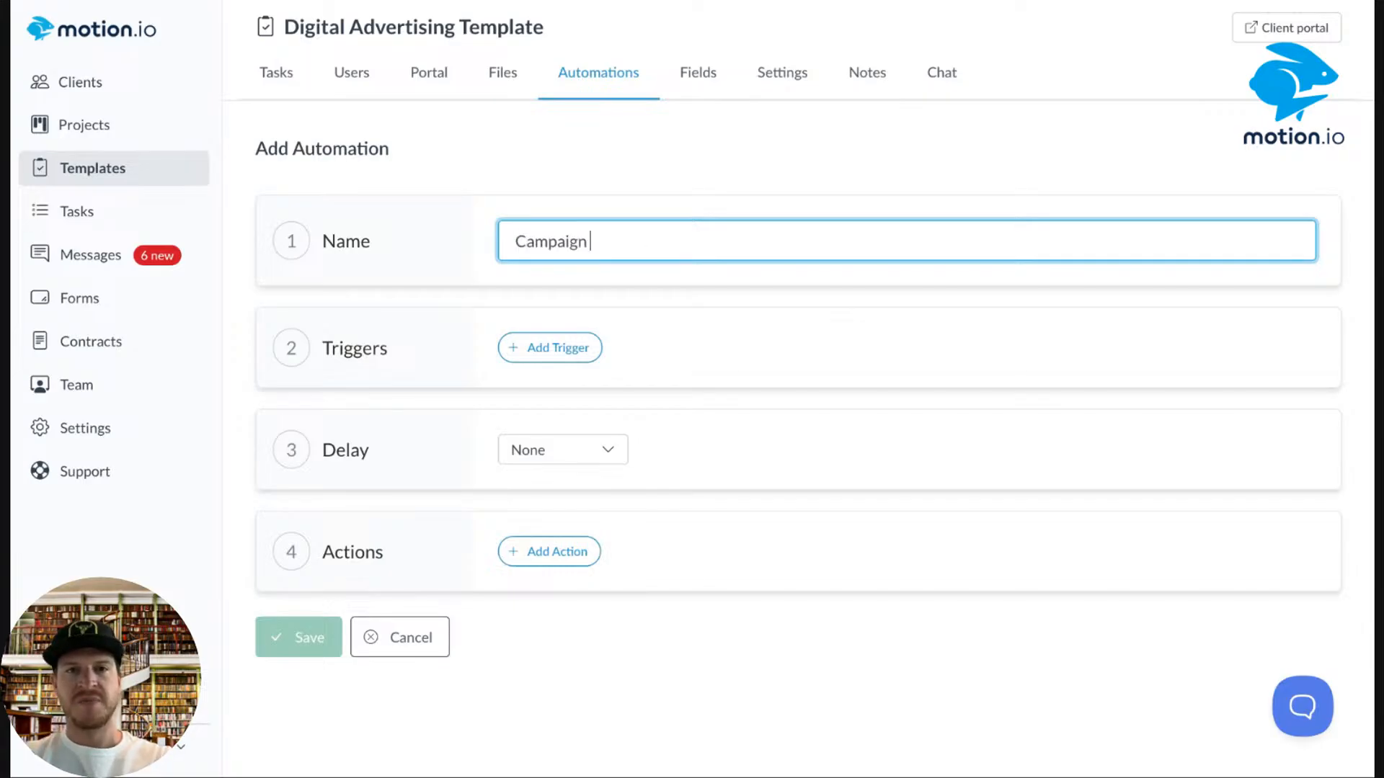
text( Creative Co)
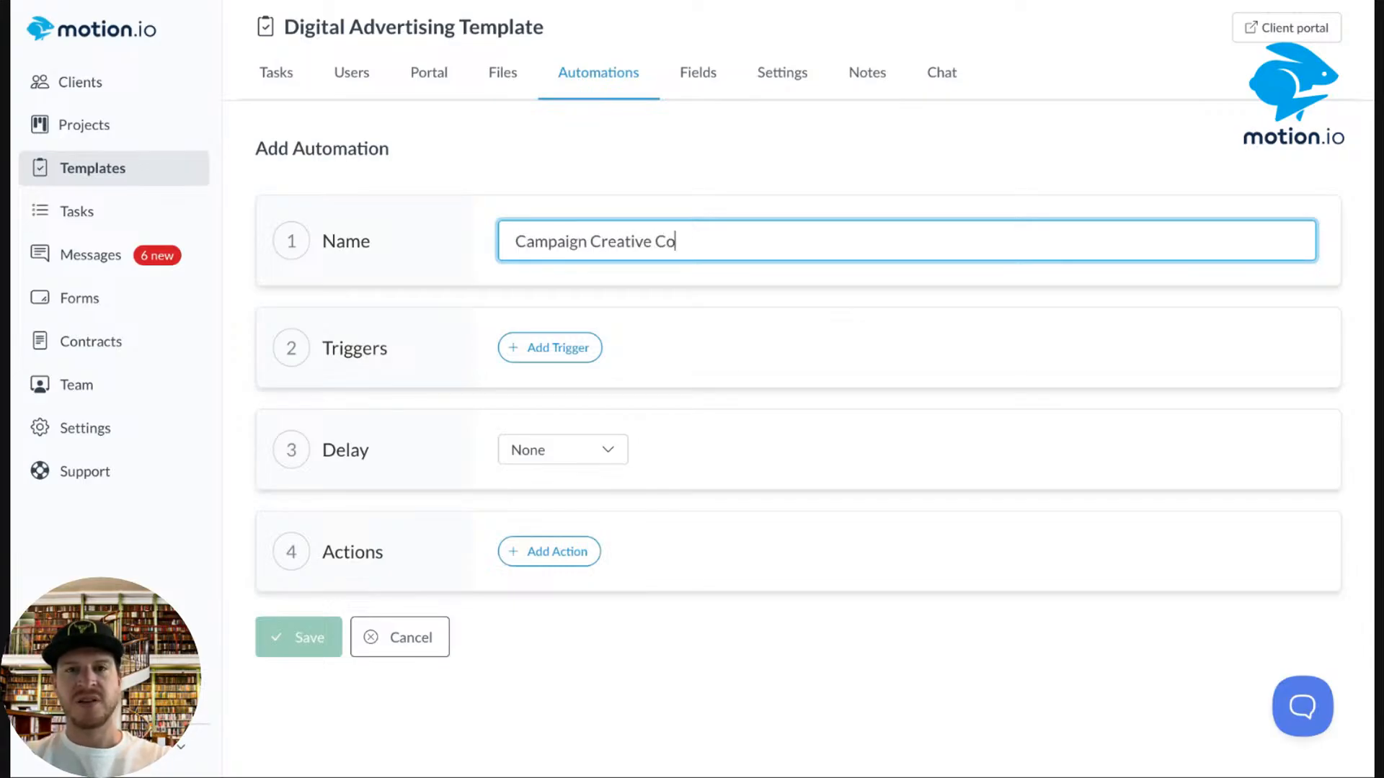
text(mpleted)
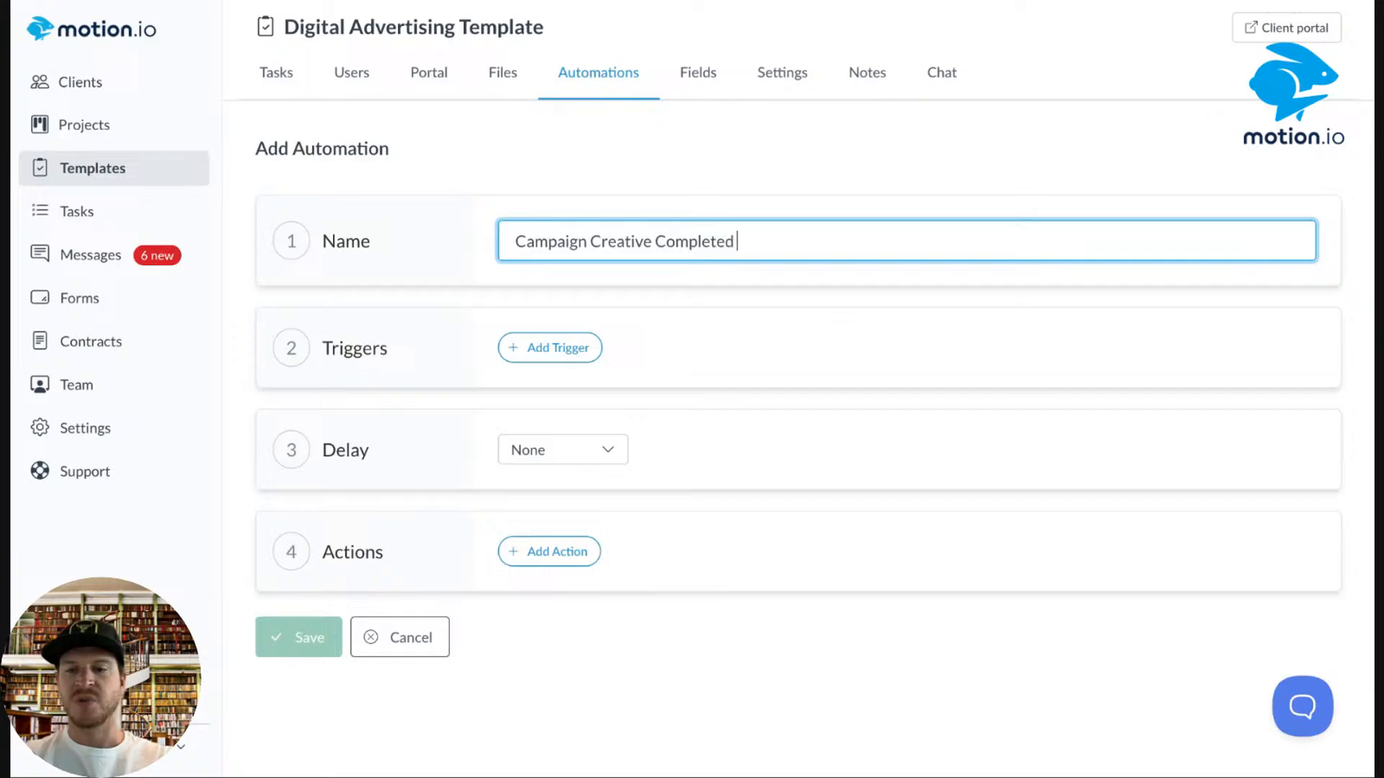
text( > Activate)
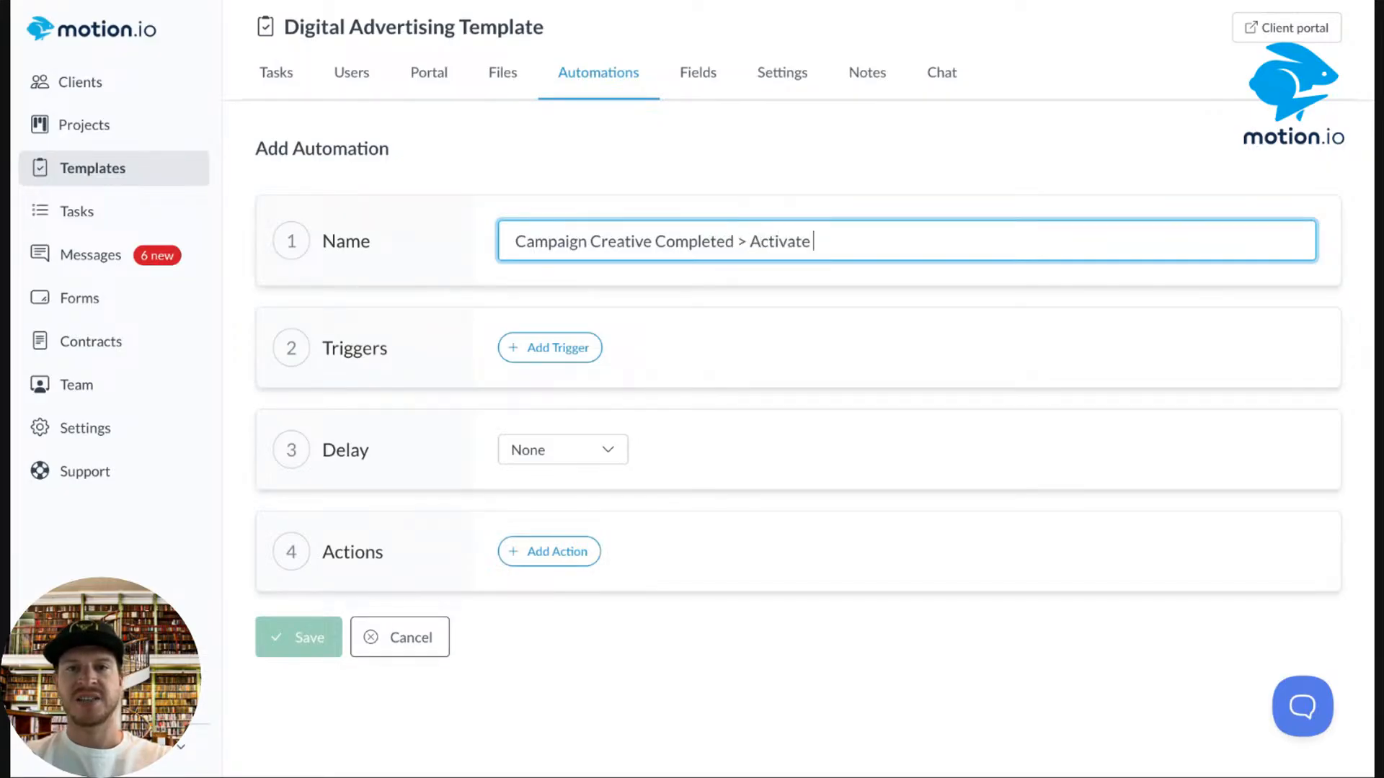
text( Feedback Task)
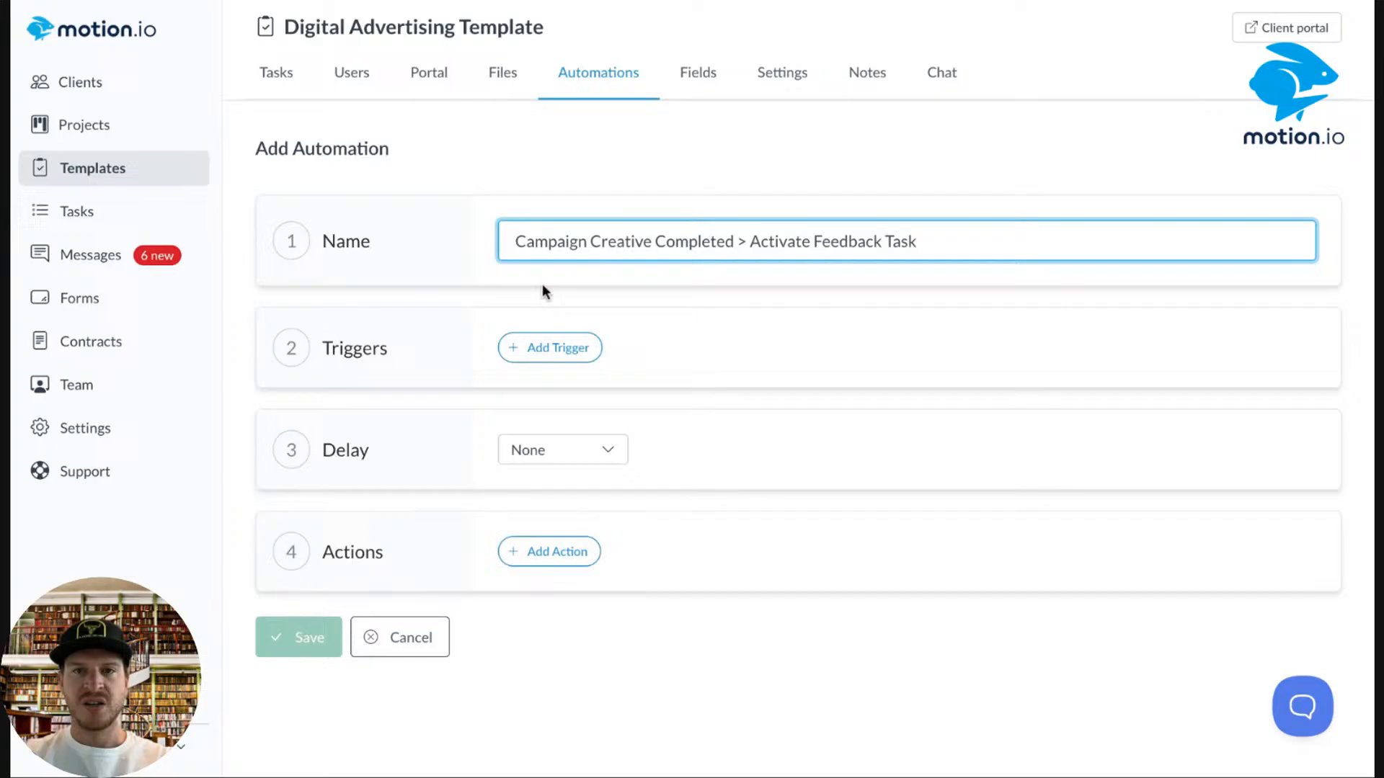
Set the trigger to fire when the Design Campaign Creative task is completed.
click(537, 356)
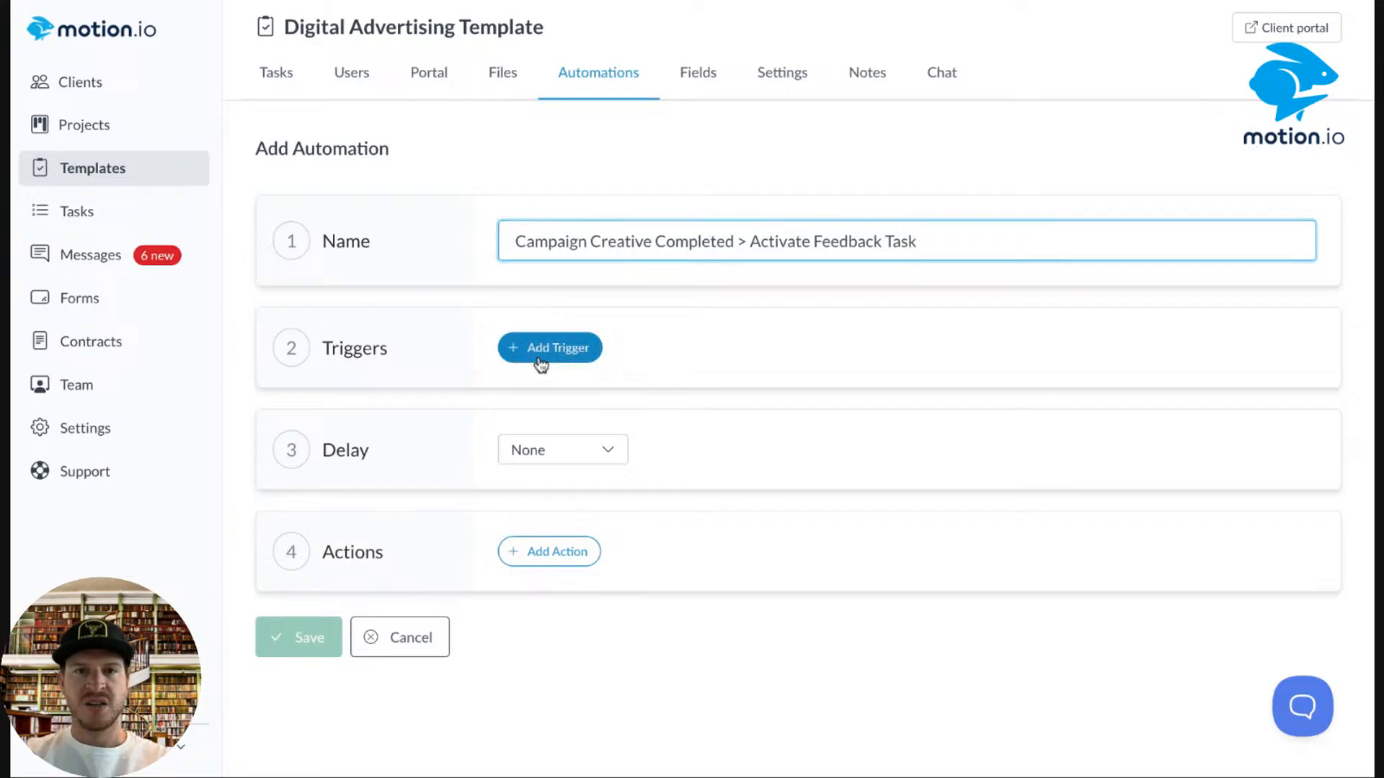
click(587, 350)
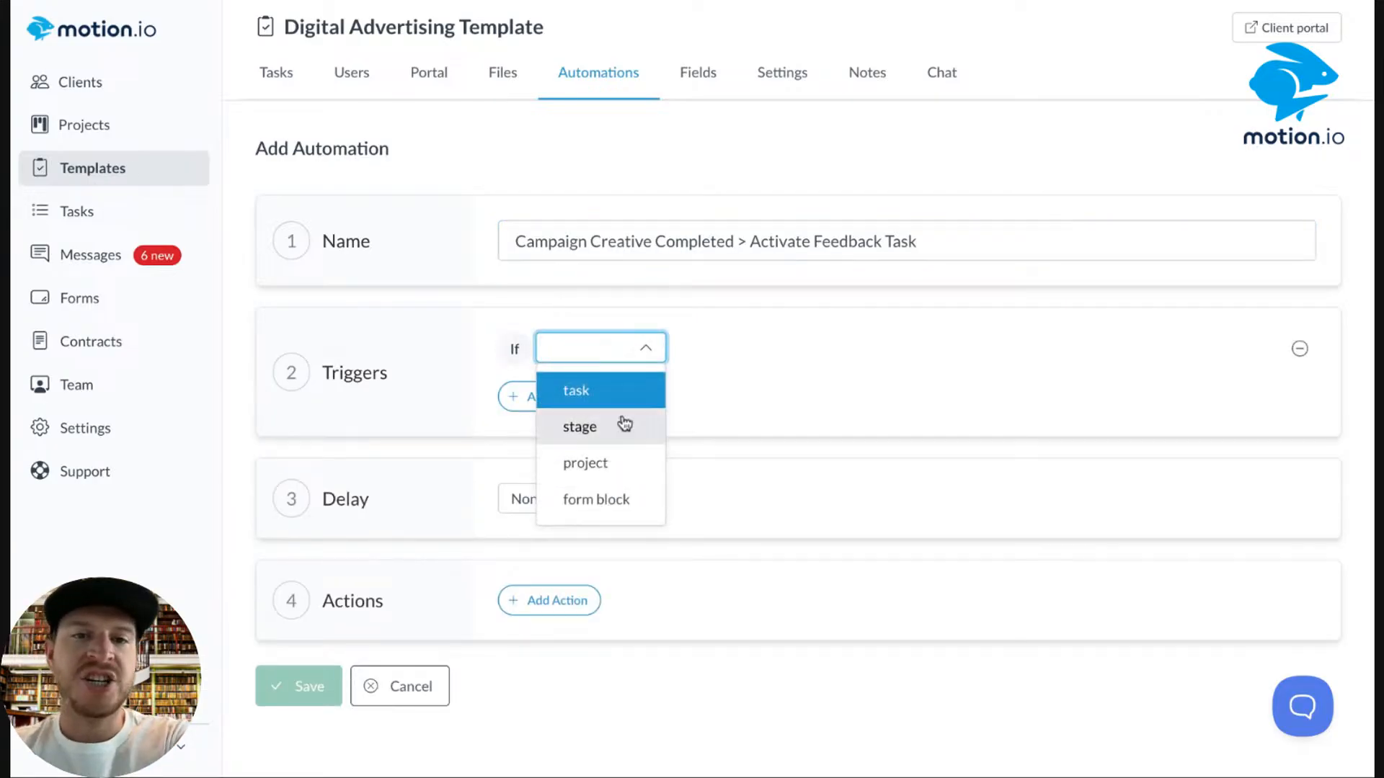
click(561, 389)
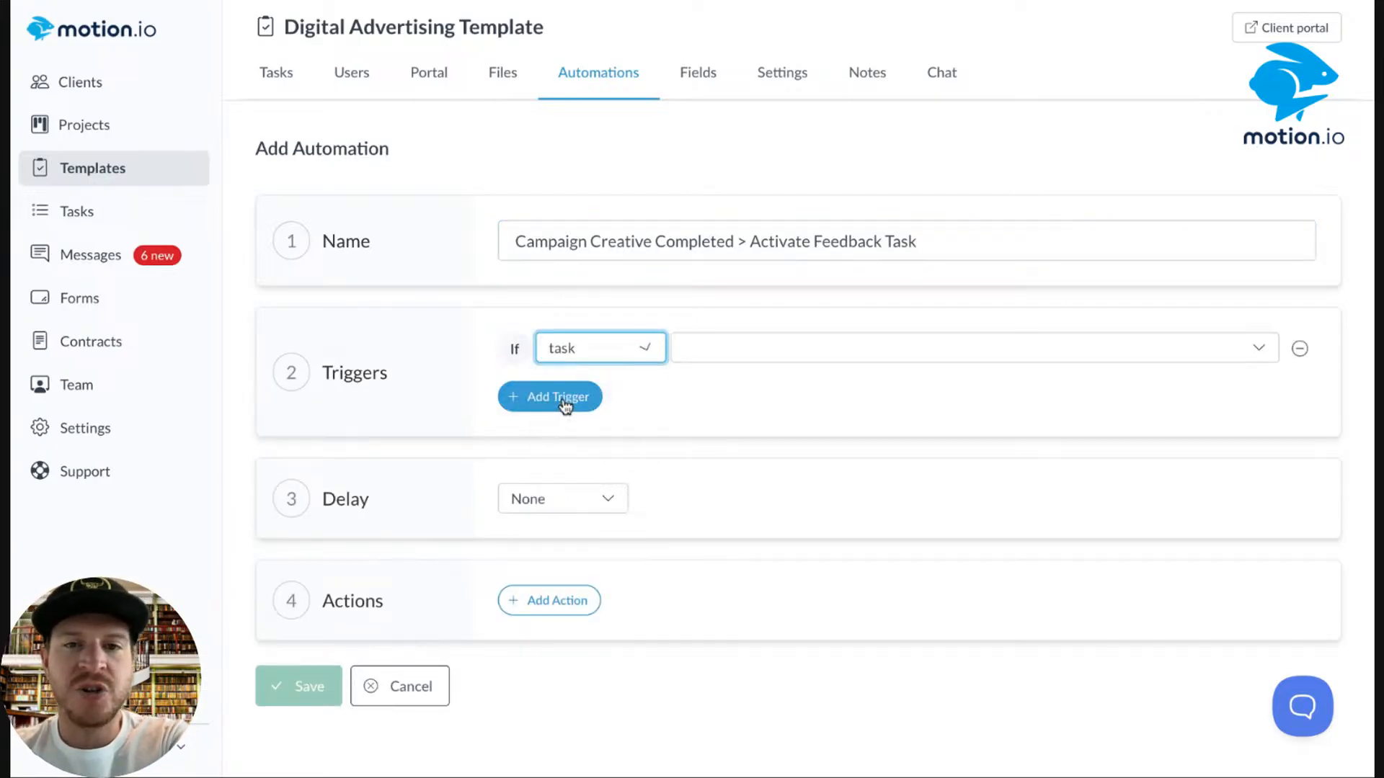
click(833, 336)
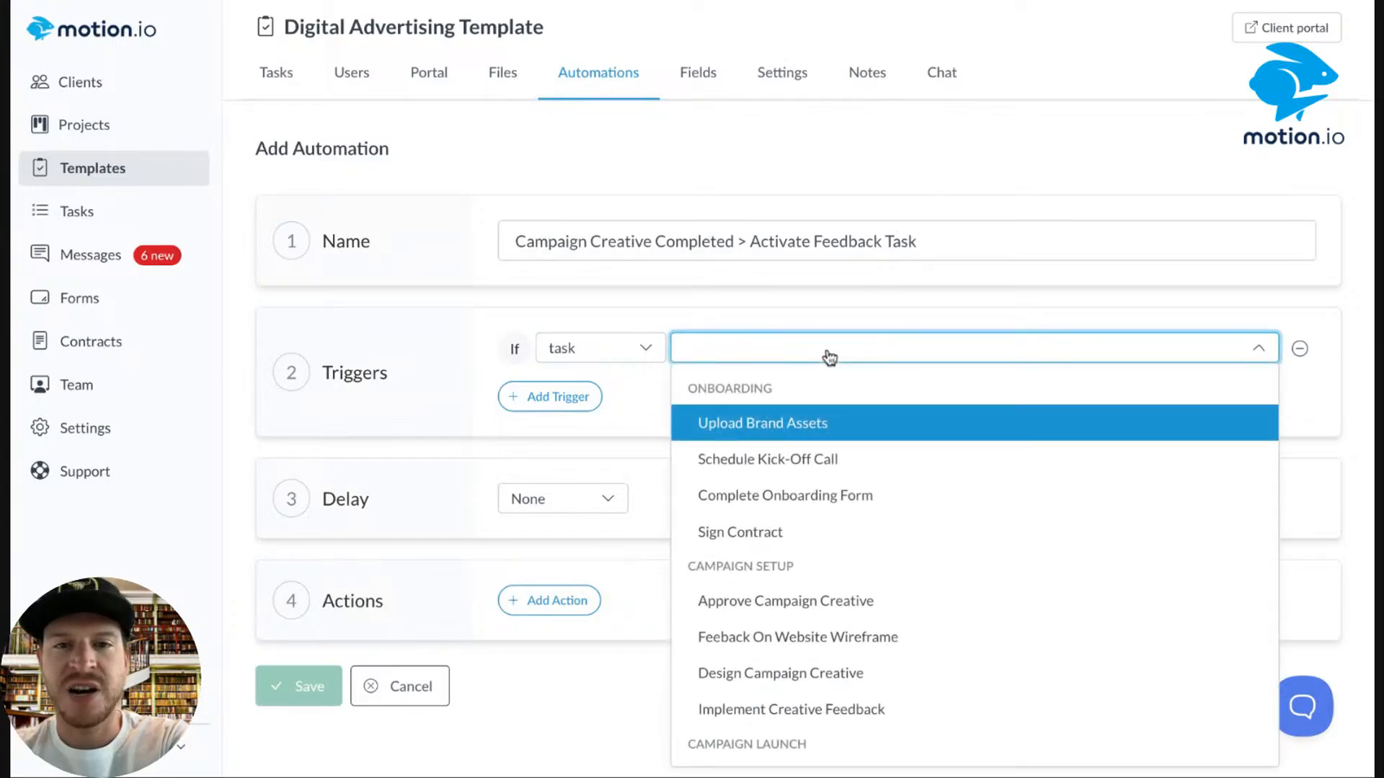
scroll(794, 522, down, 2)
click(780, 609)
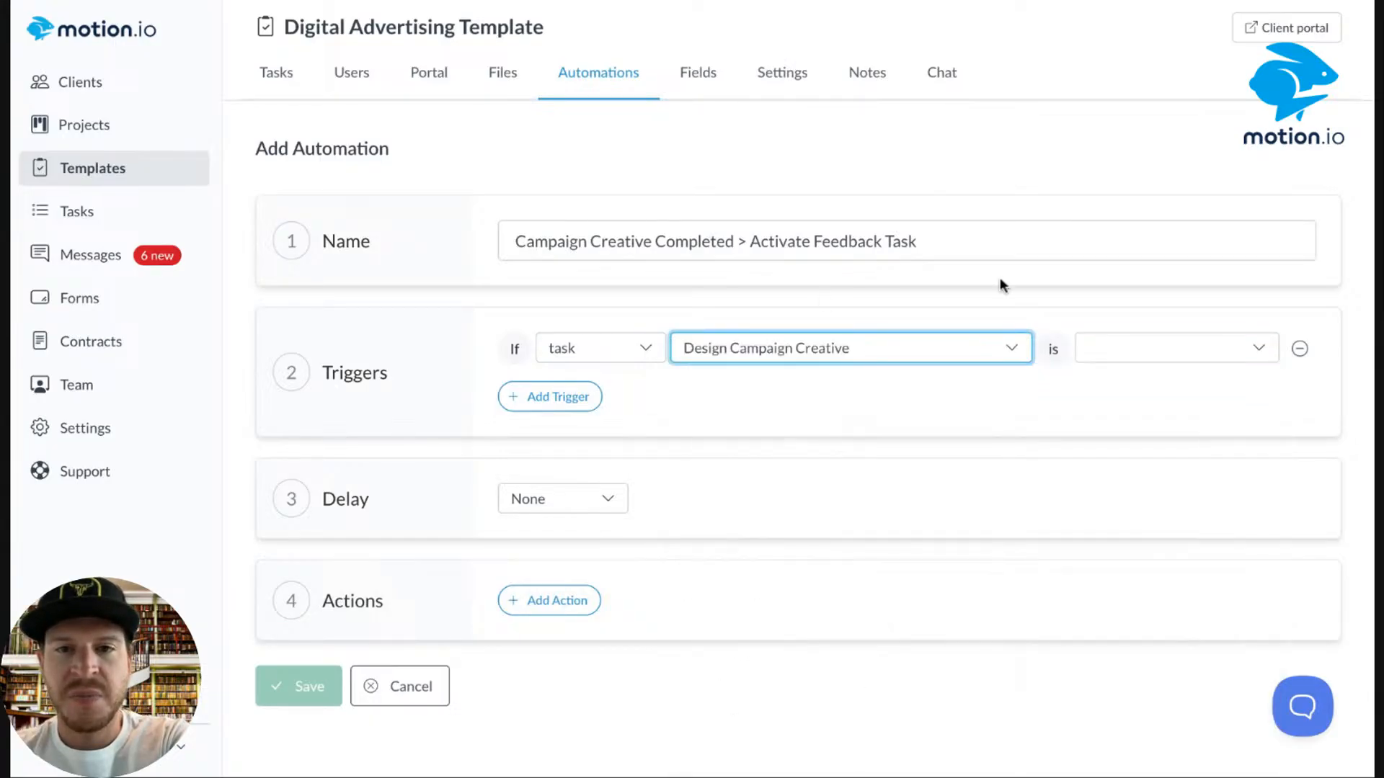
click(1185, 366)
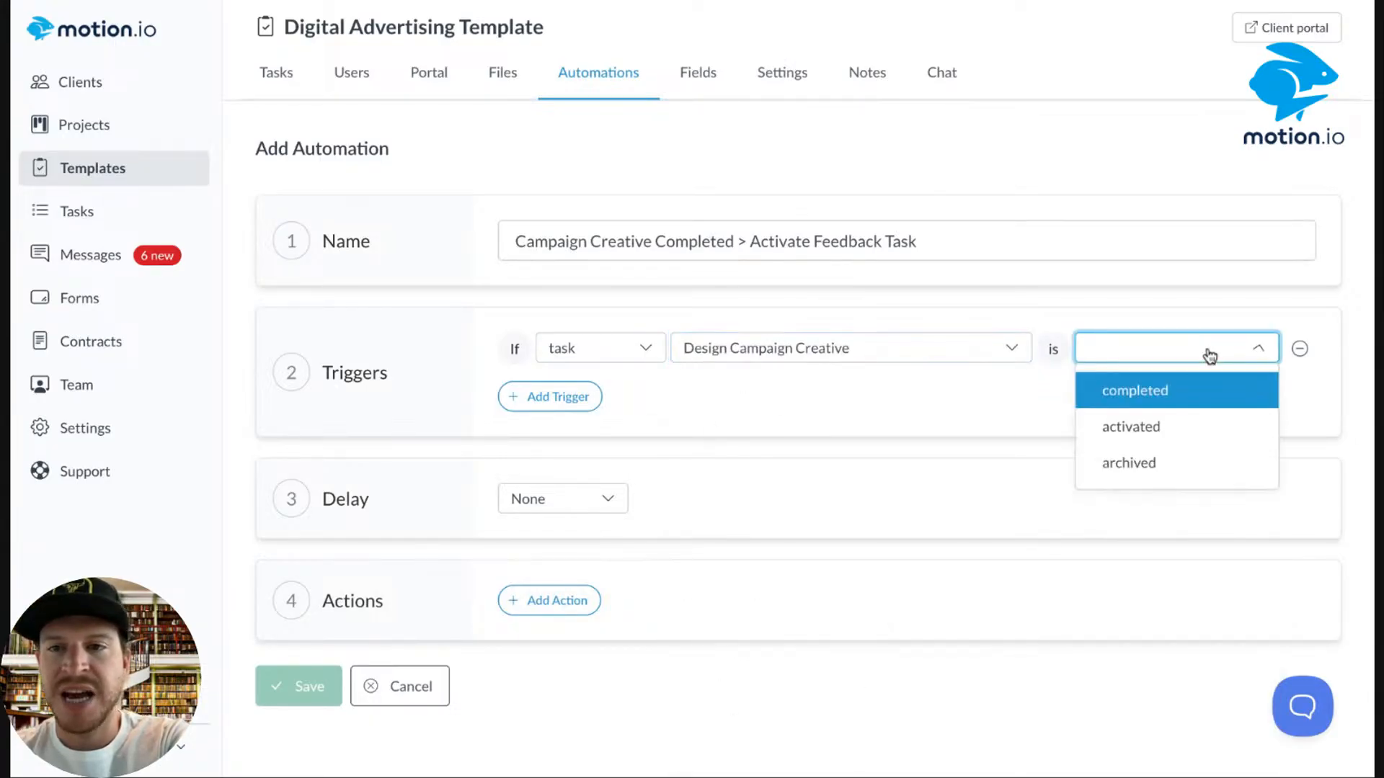
click(1171, 392)
Add an action activating Feeback On Website Wireframe, due in 3 days, and save.
click(580, 602)
click(589, 606)
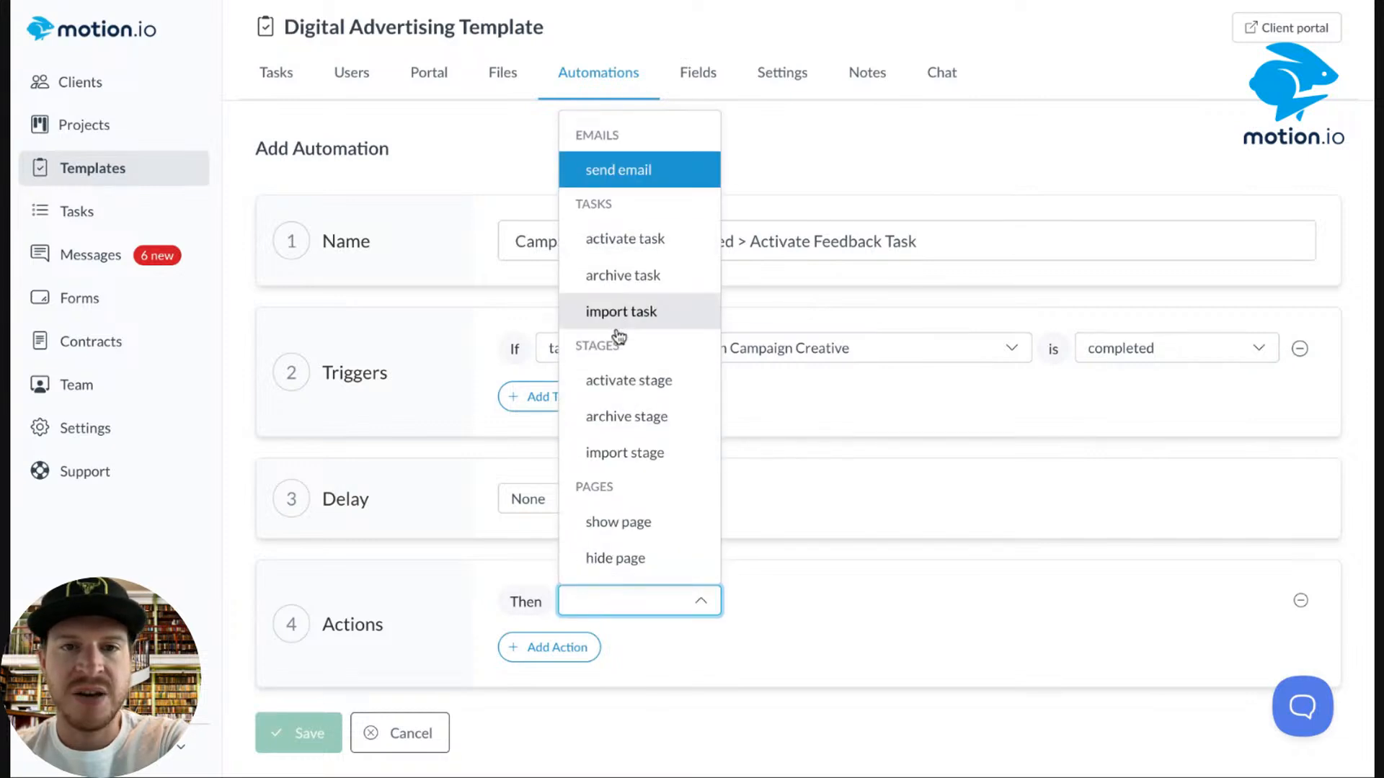
click(624, 238)
click(829, 602)
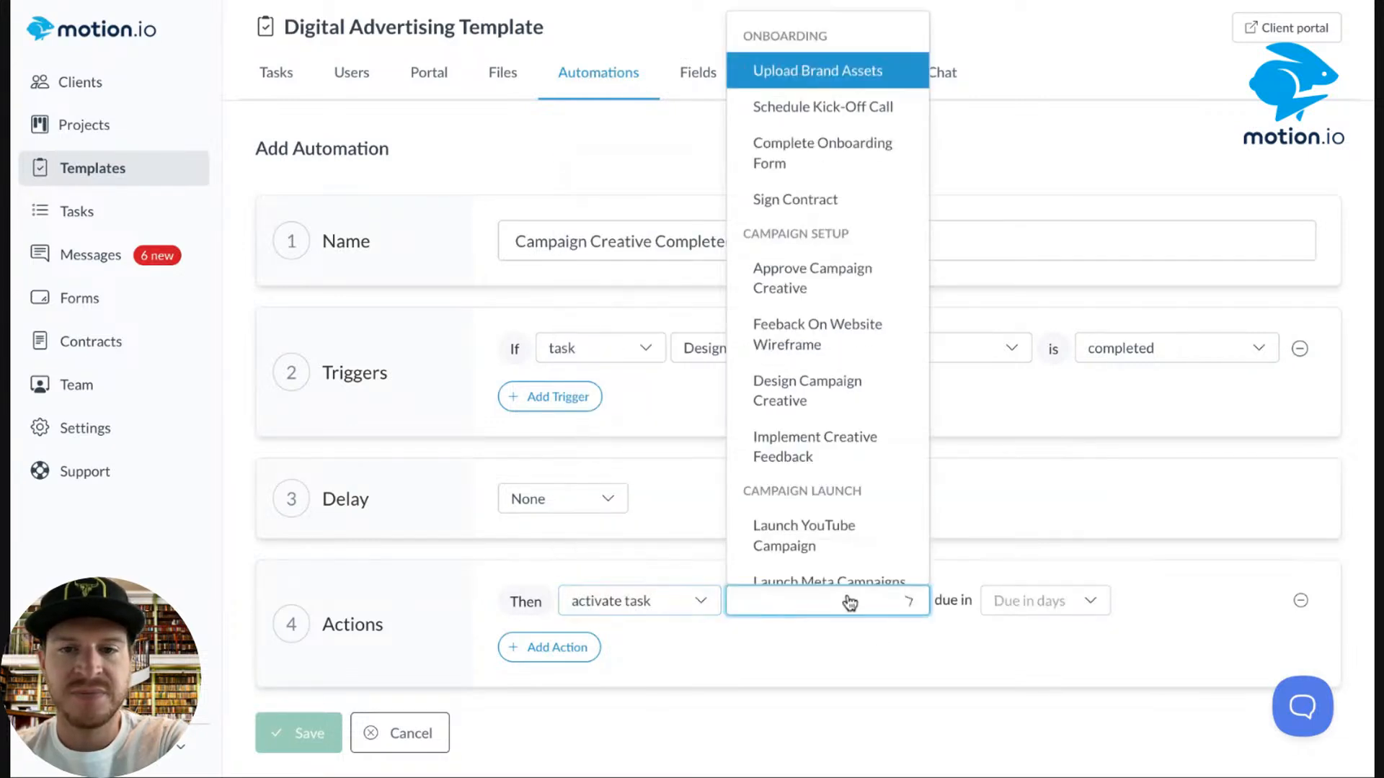
click(821, 344)
click(1058, 600)
click(1018, 148)
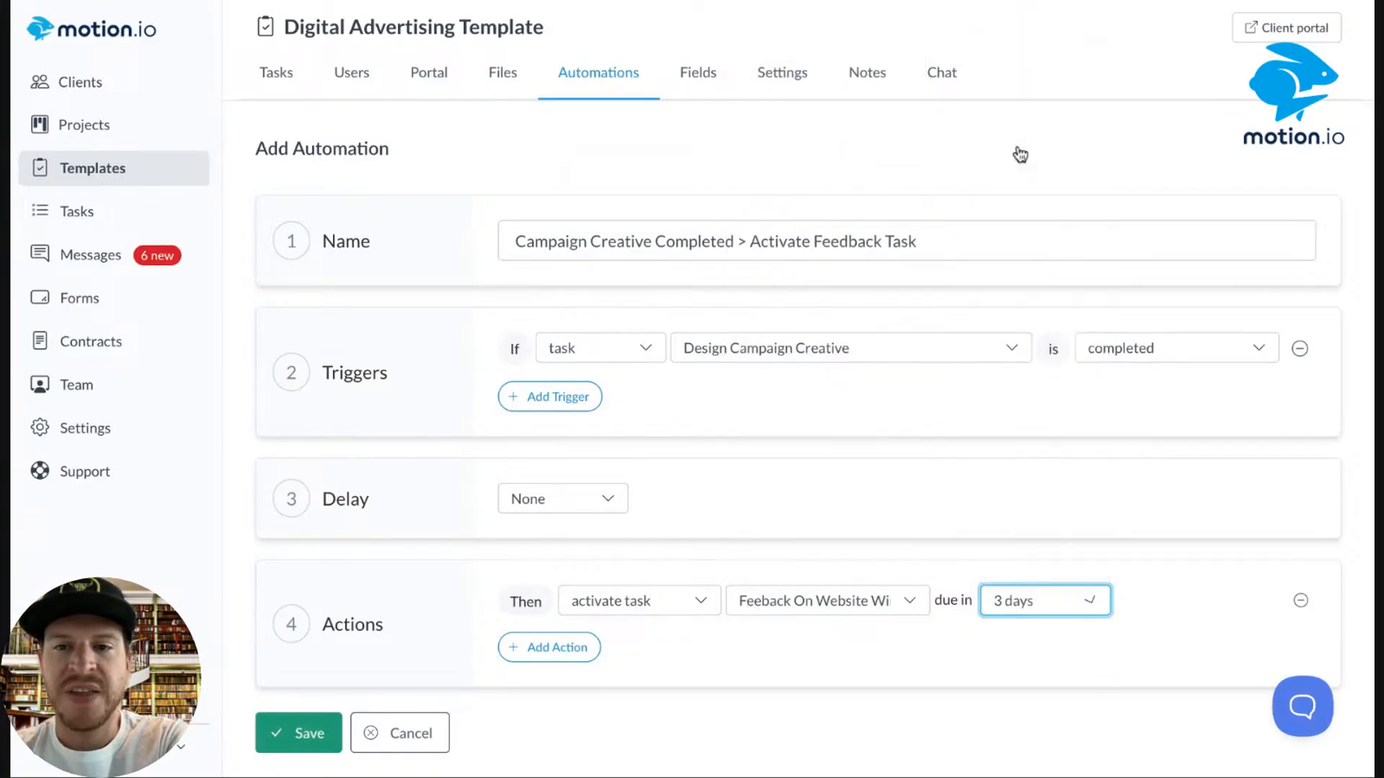
click(285, 749)
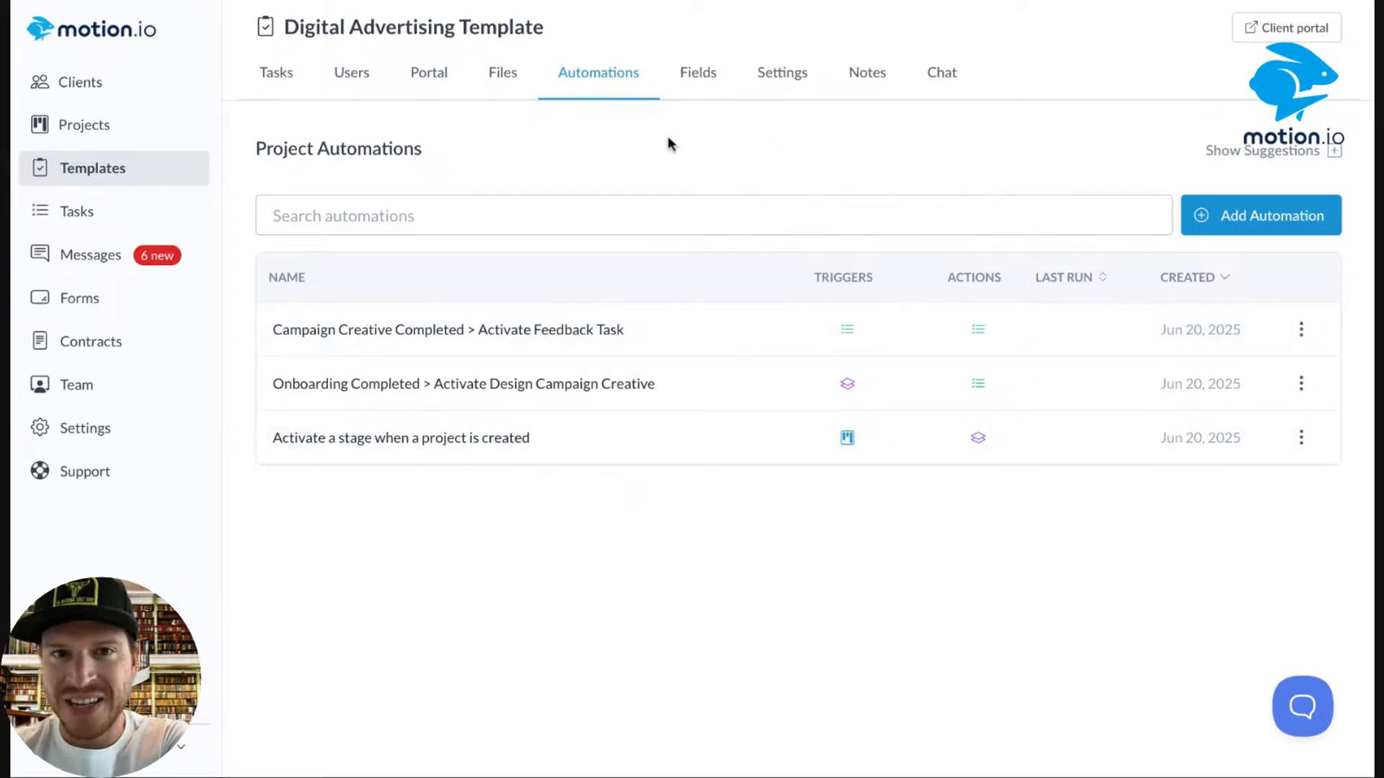
Start another automation from the Project Automations list.
click(1263, 220)
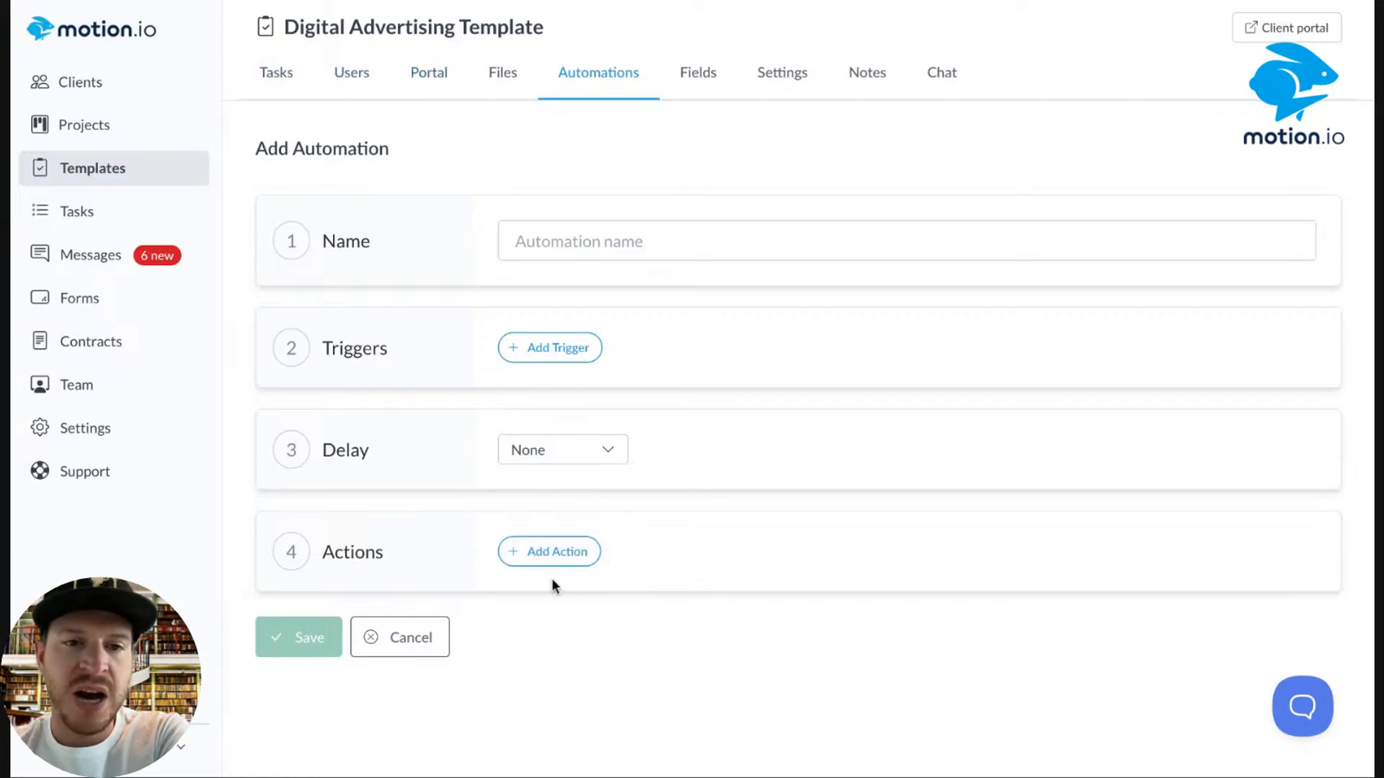
Leave the new automation's action unset and go to the Projects list.
click(553, 556)
click(588, 566)
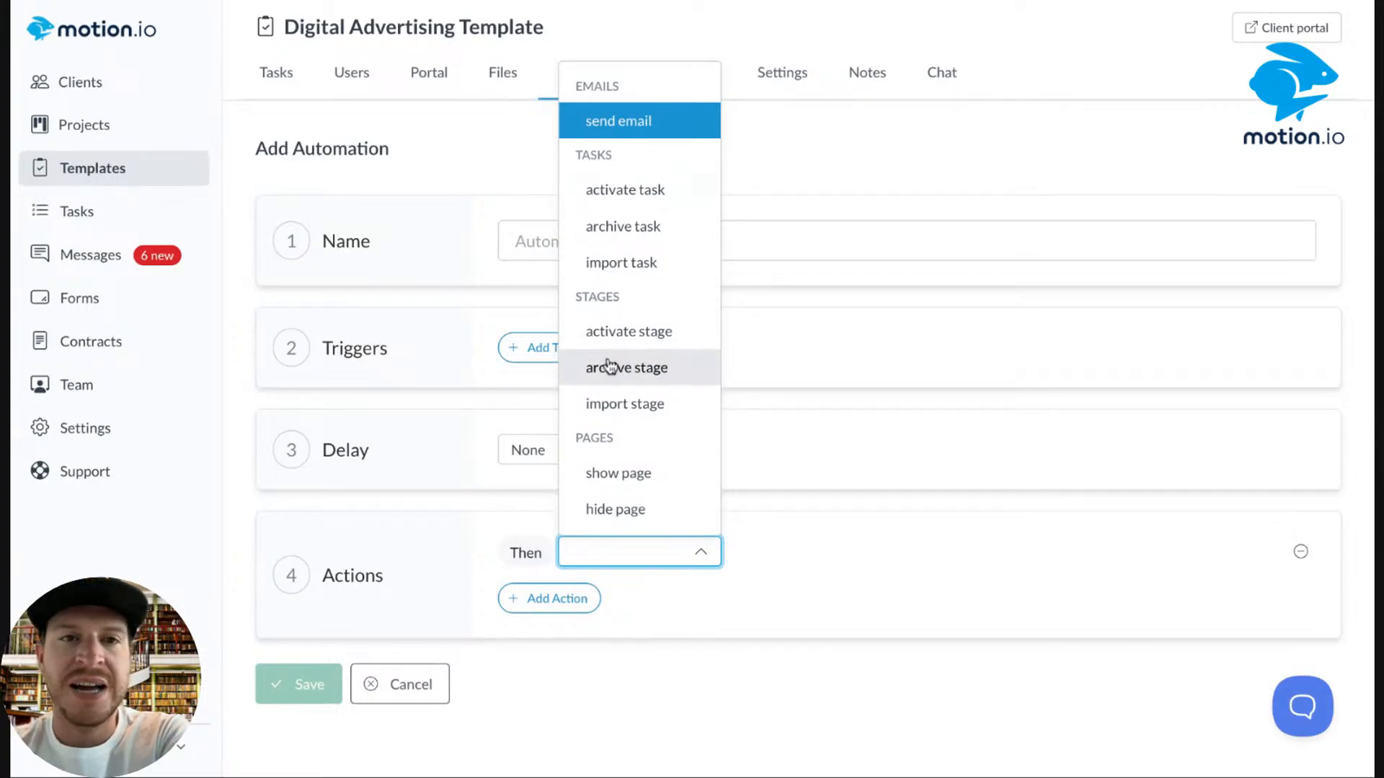
click(391, 140)
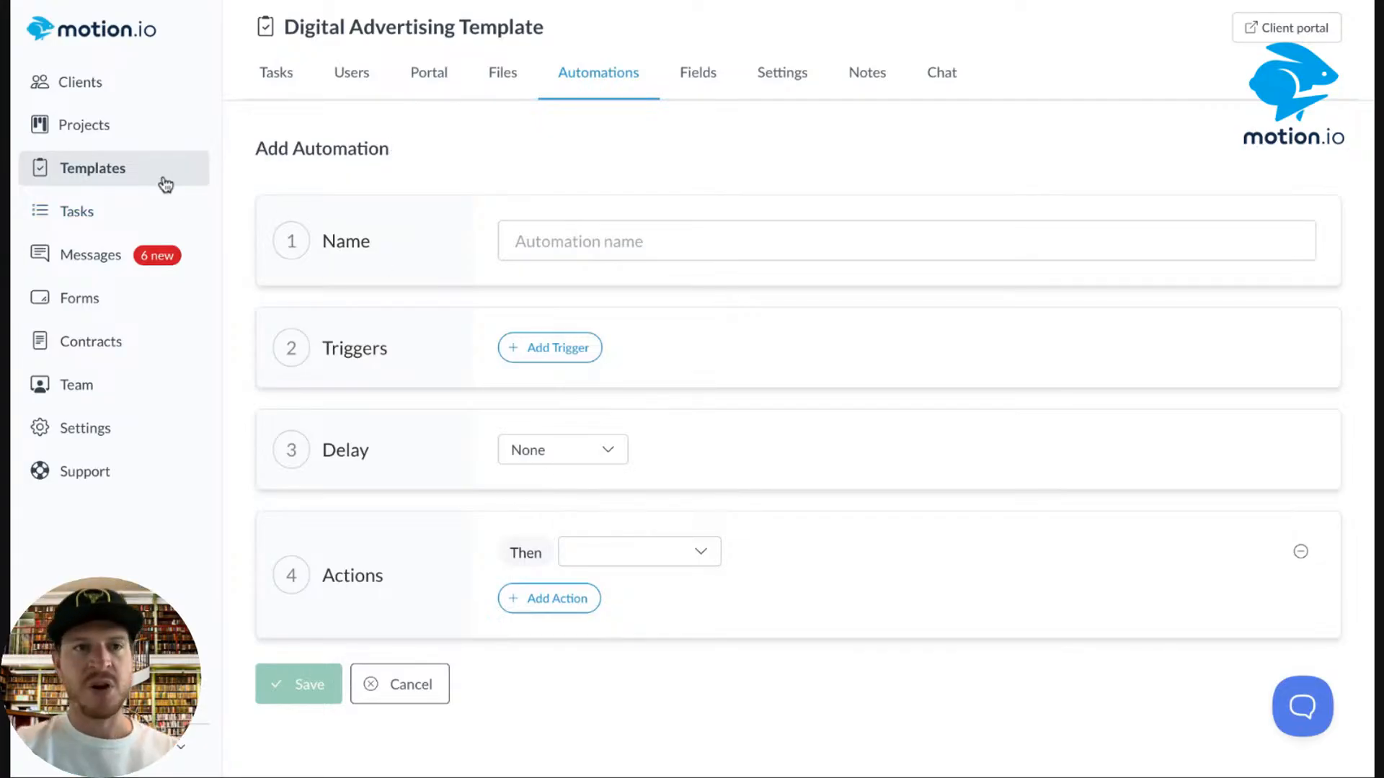
click(94, 126)
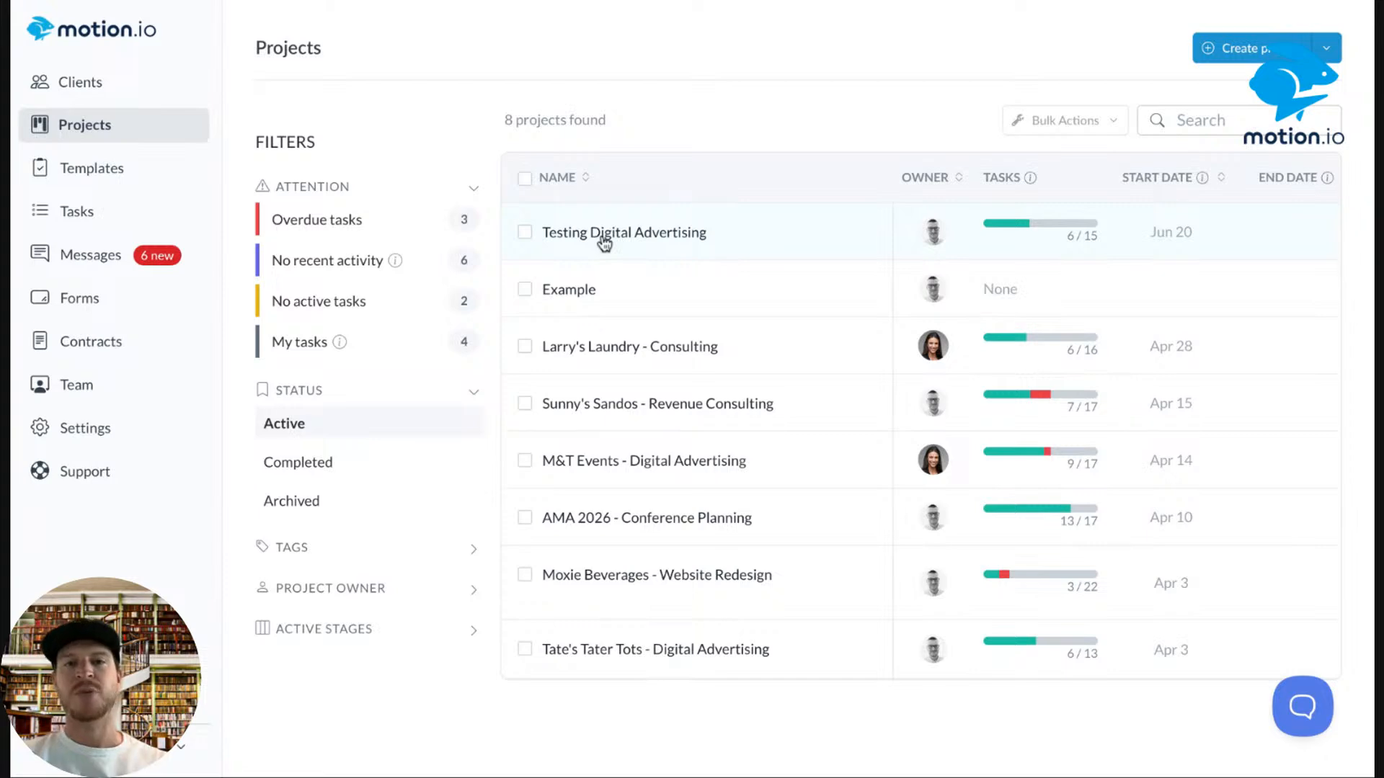
Open the project and archive its Onboarding stage under Tasks & Stages.
click(609, 353)
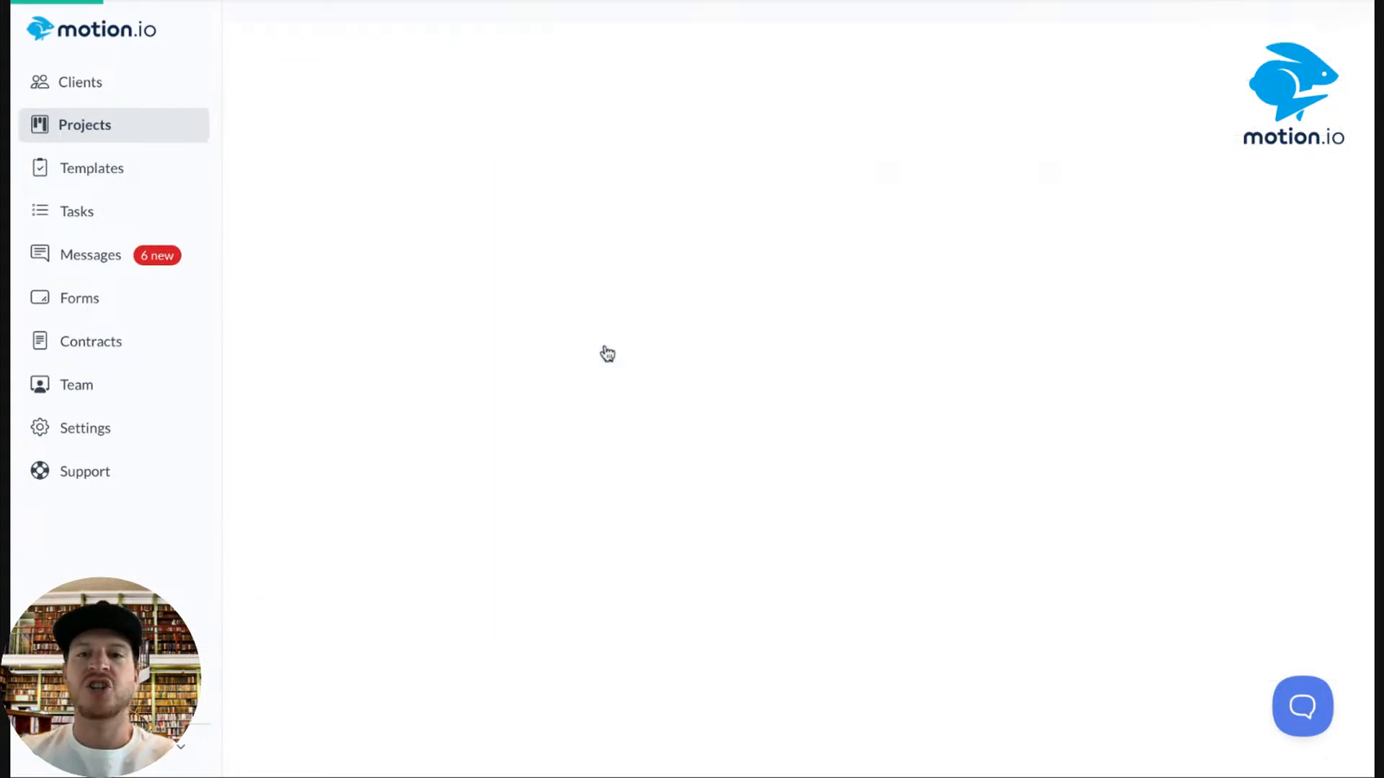
scroll(473, 488, down, 3)
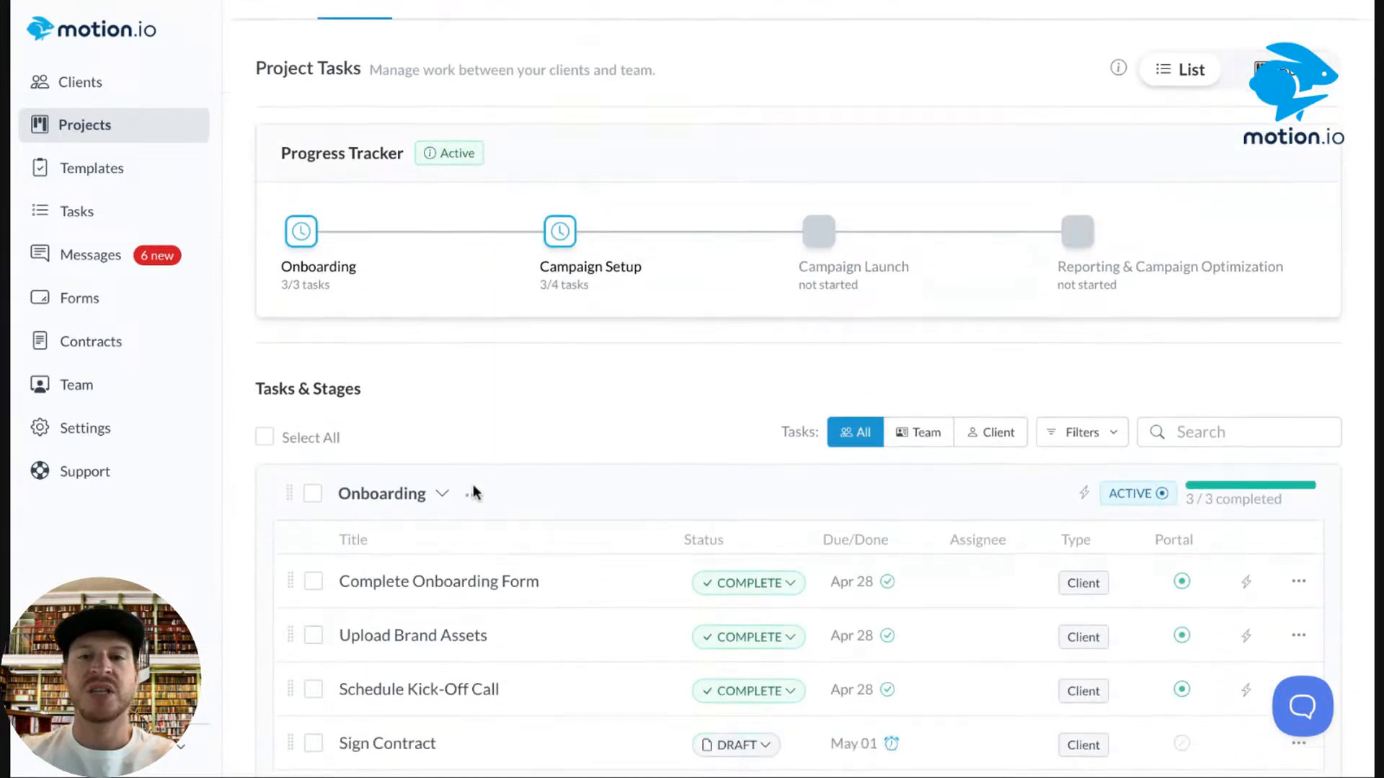
scroll(473, 485, down, 3)
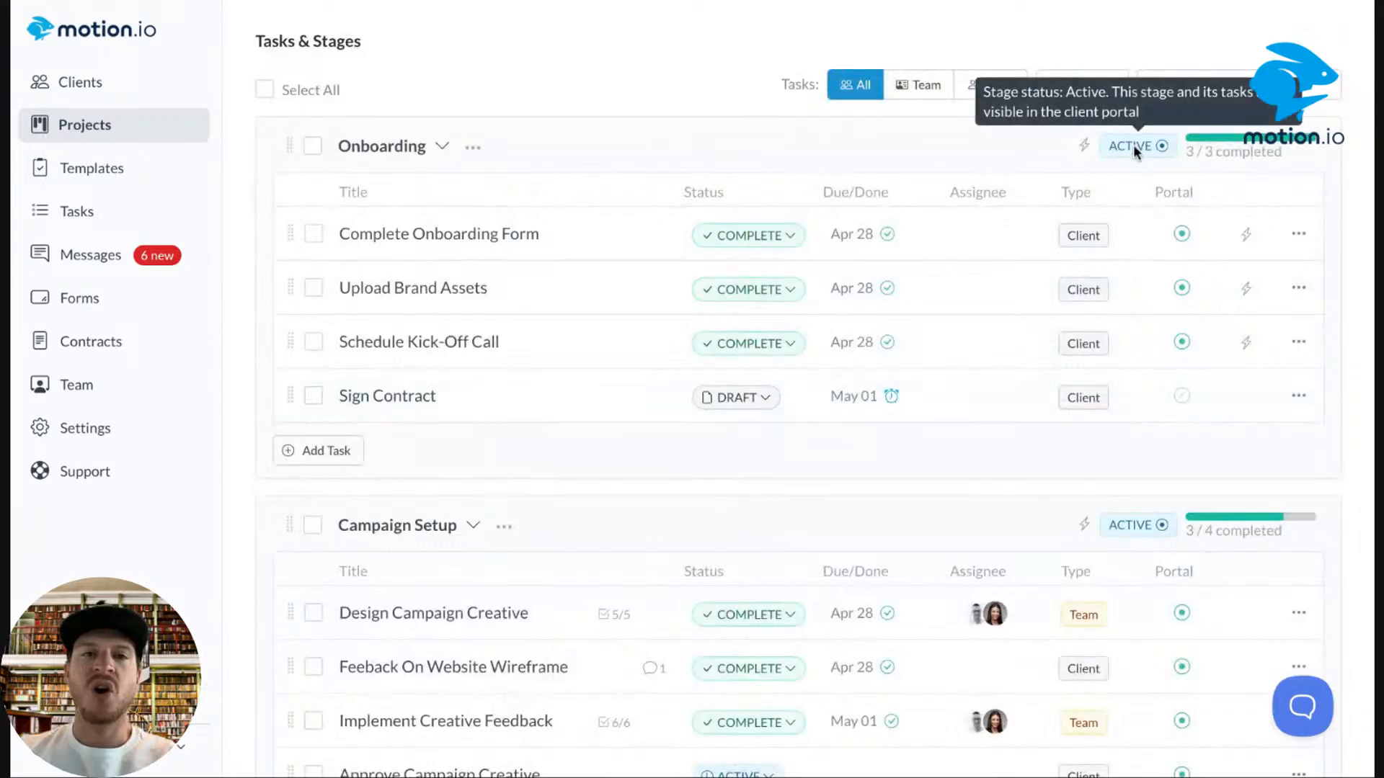
click(474, 149)
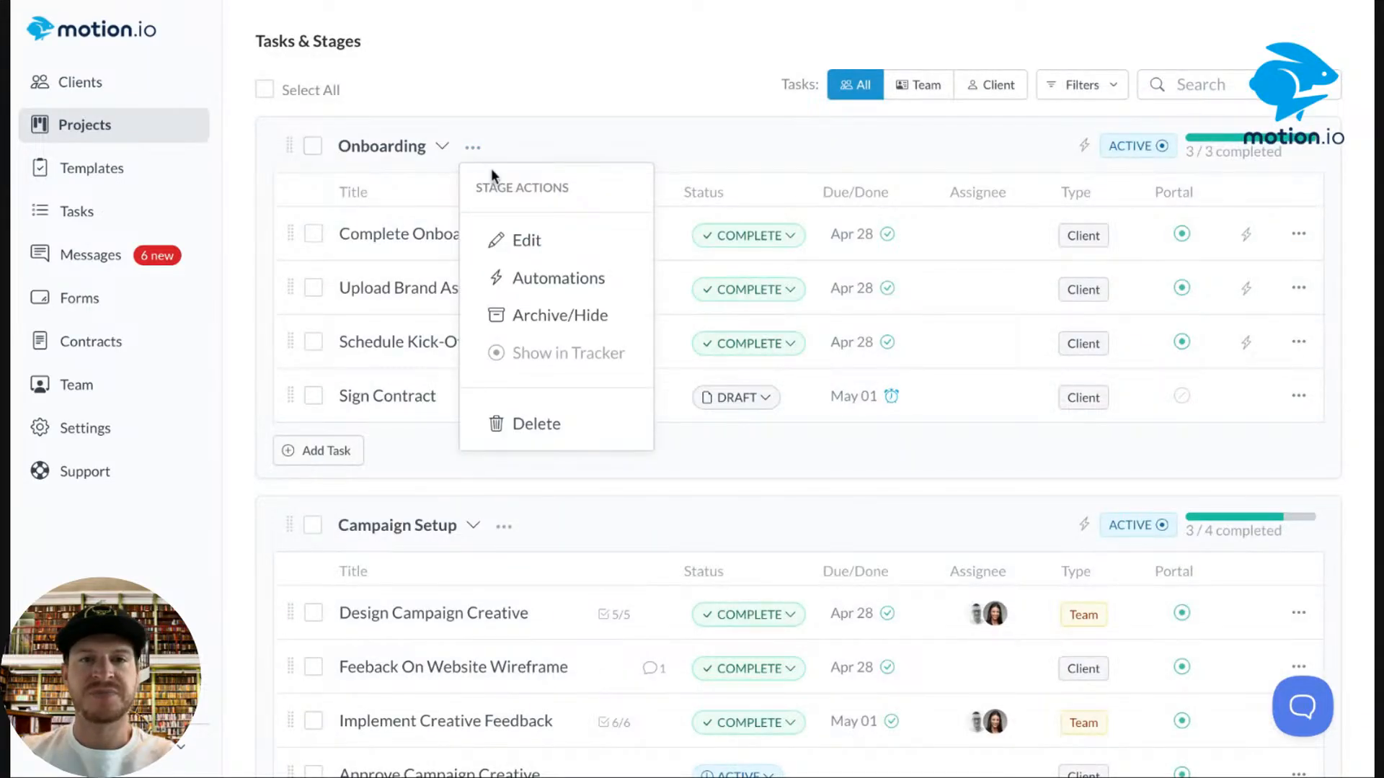
click(538, 316)
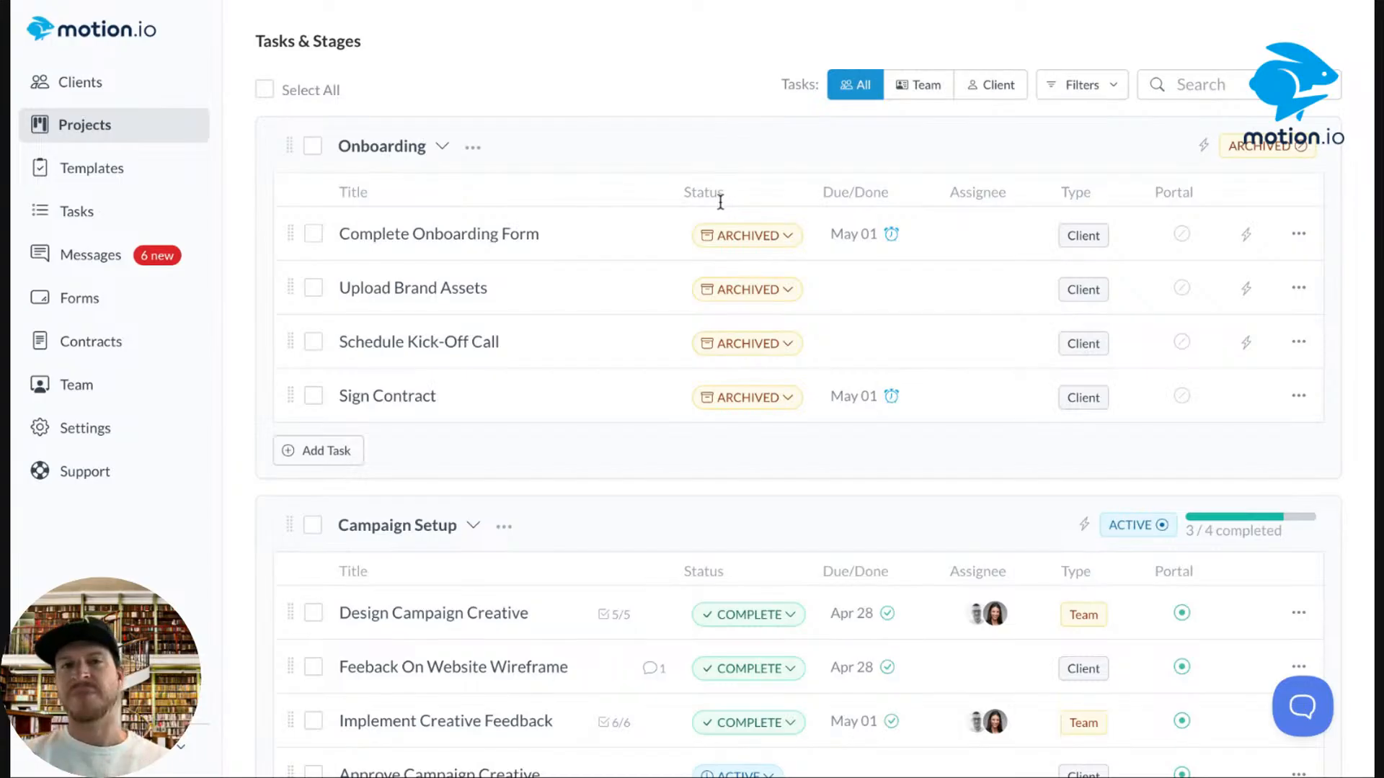
scroll(799, 396, down, 4)
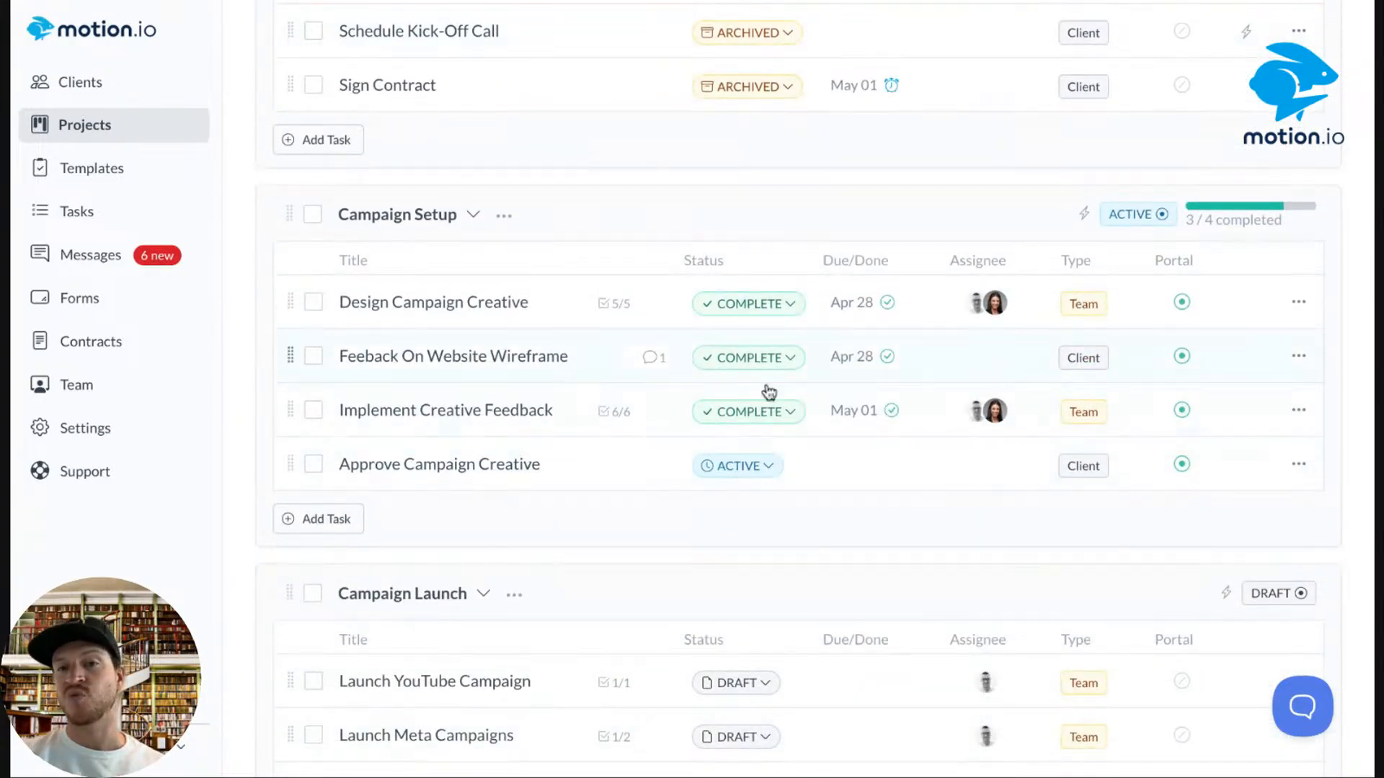
scroll(737, 493, down, 2)
scroll(737, 495, up, 5)
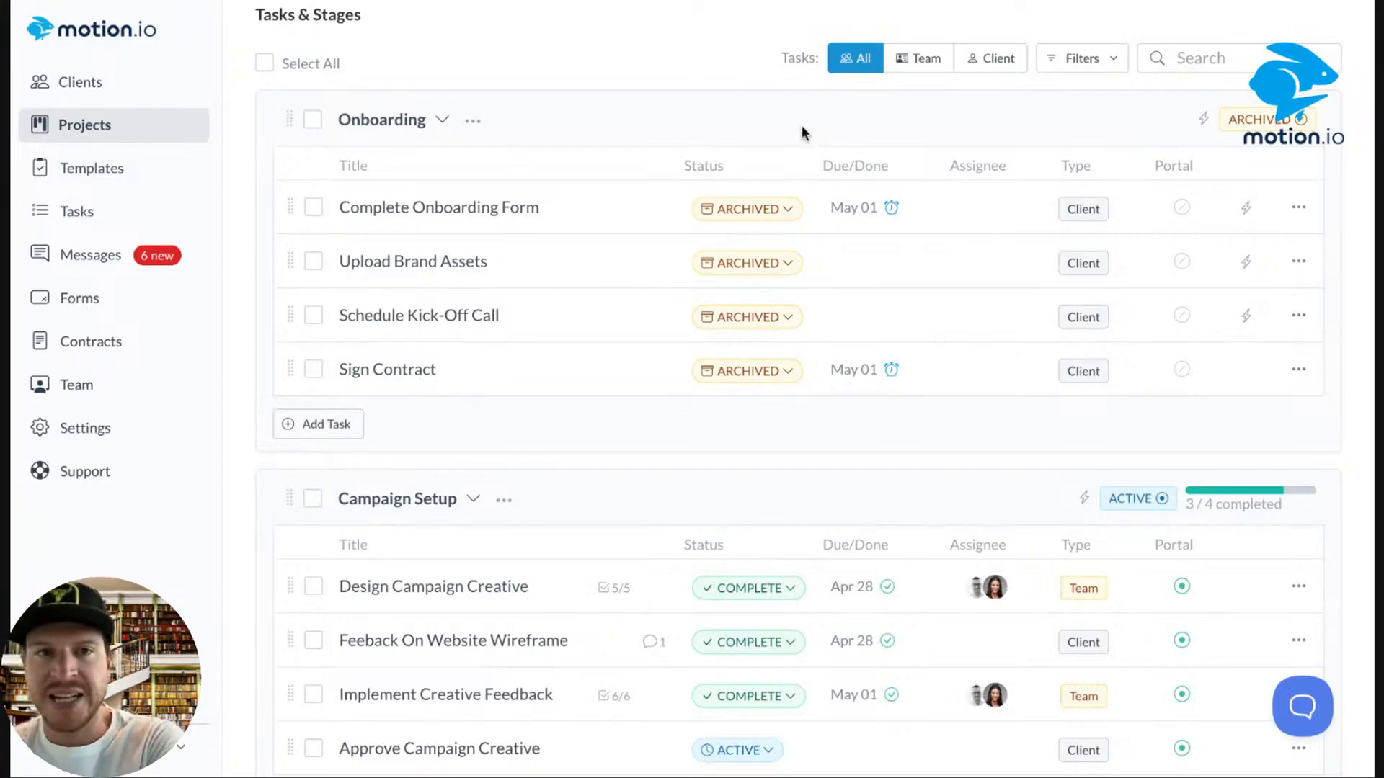
click(473, 121)
click(652, 104)
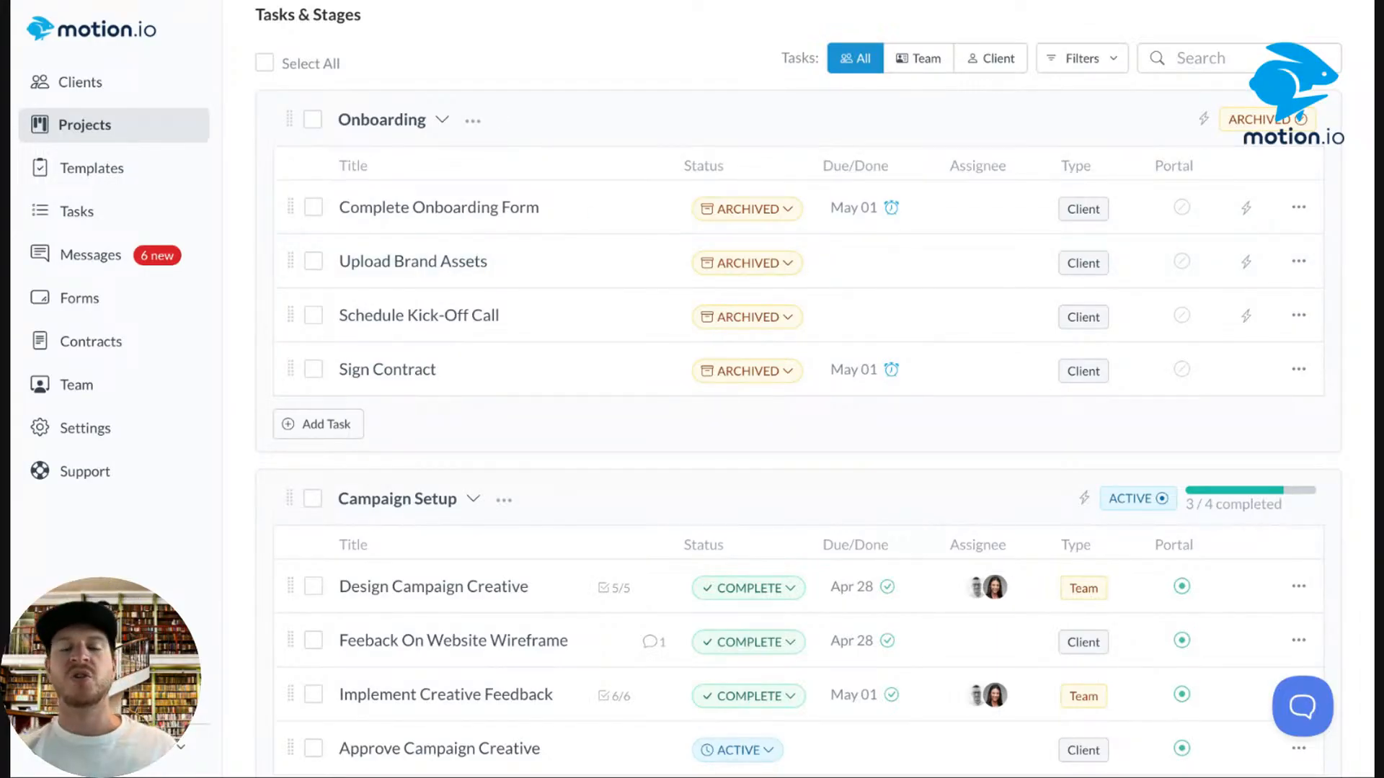
click(473, 120)
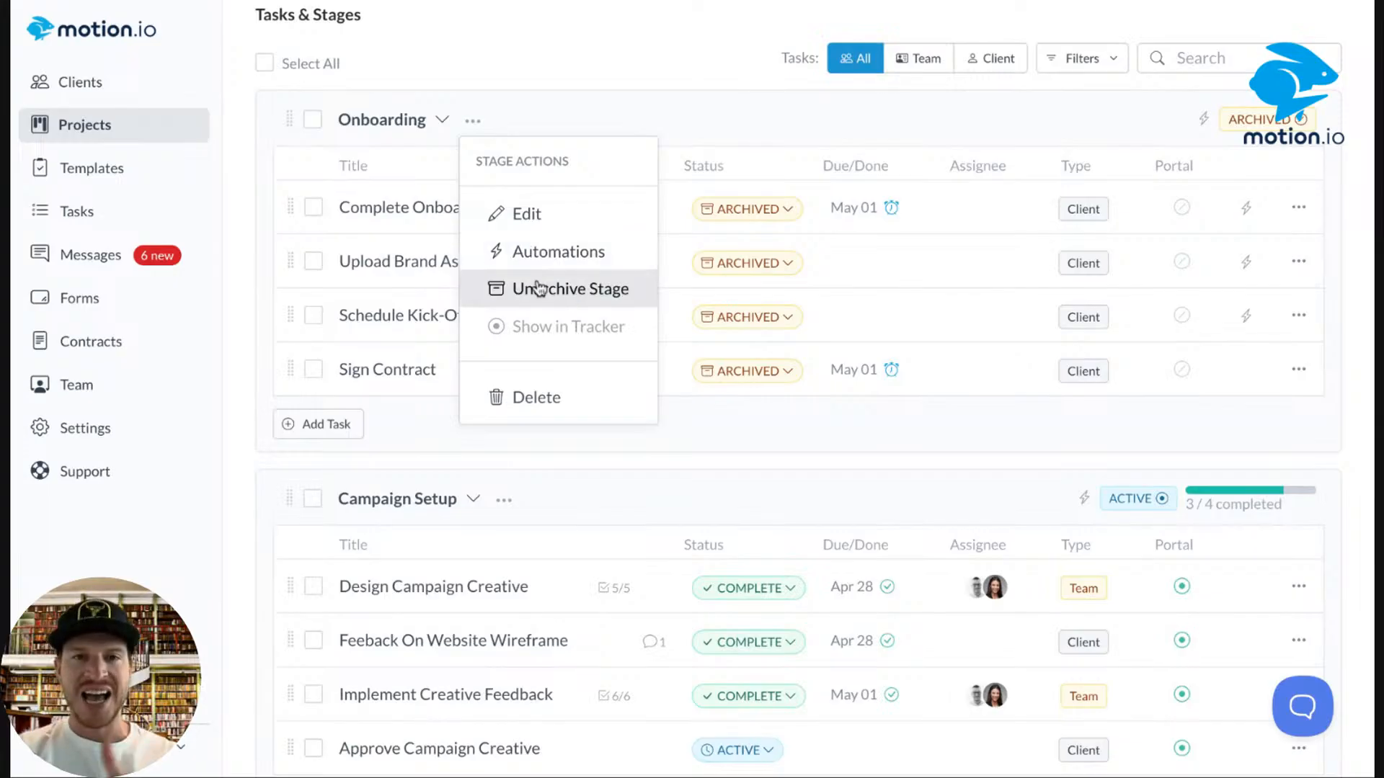
click(586, 121)
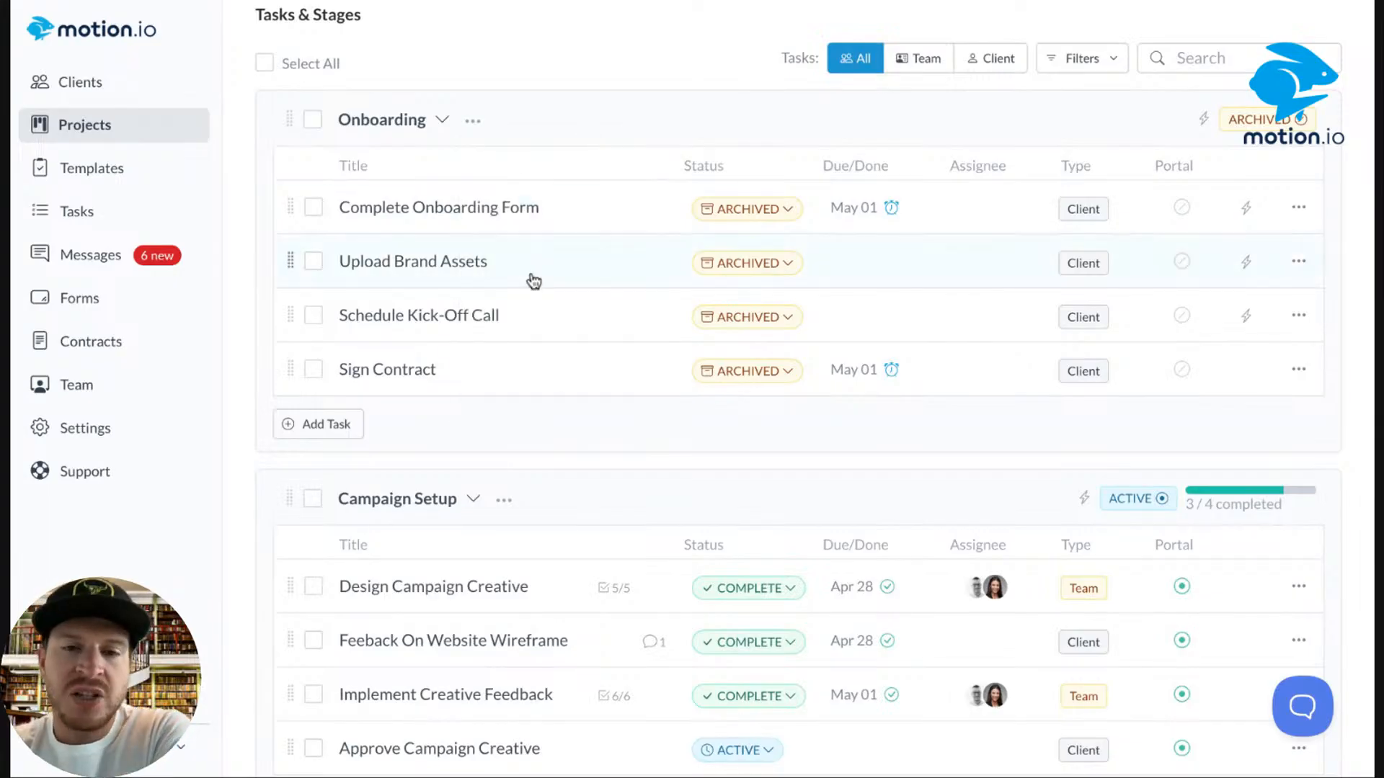
scroll(533, 281, down, 13)
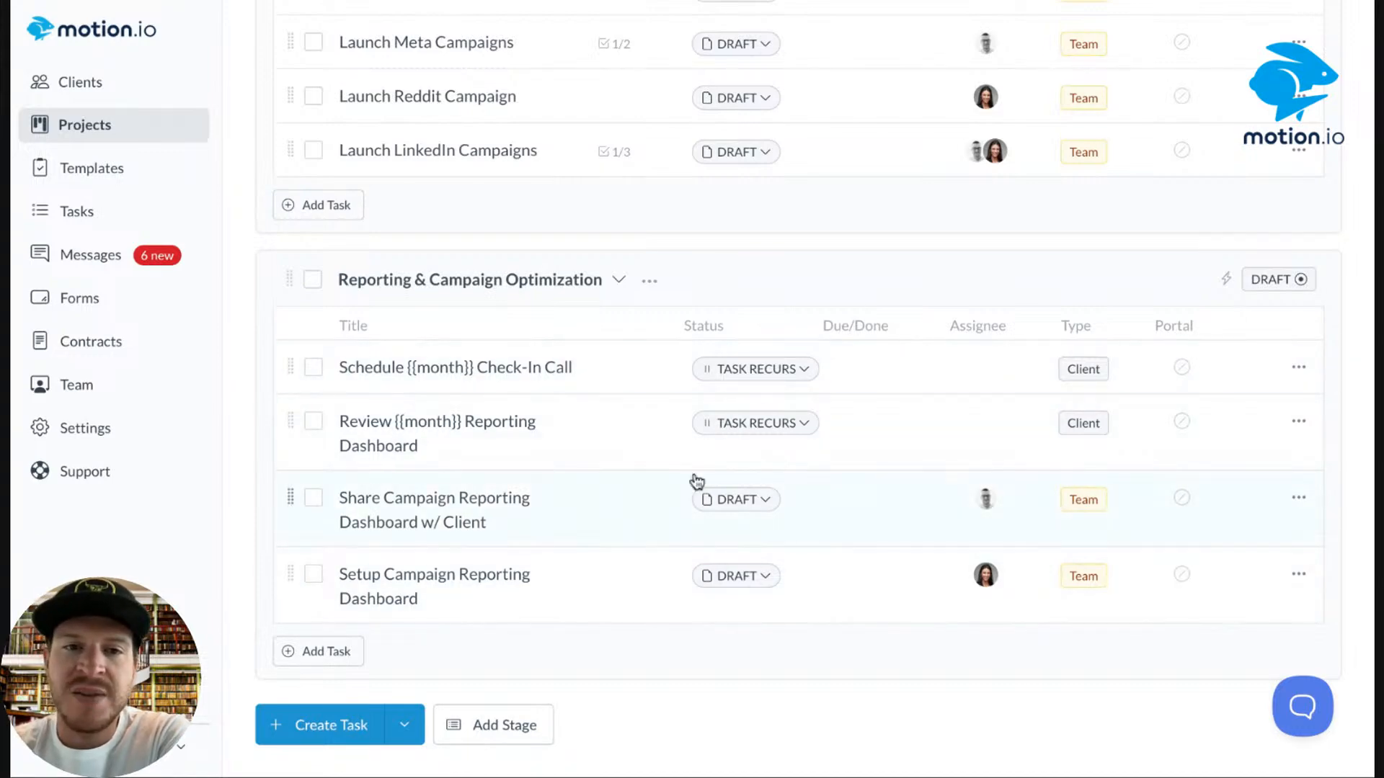
scroll(582, 397, up, 6)
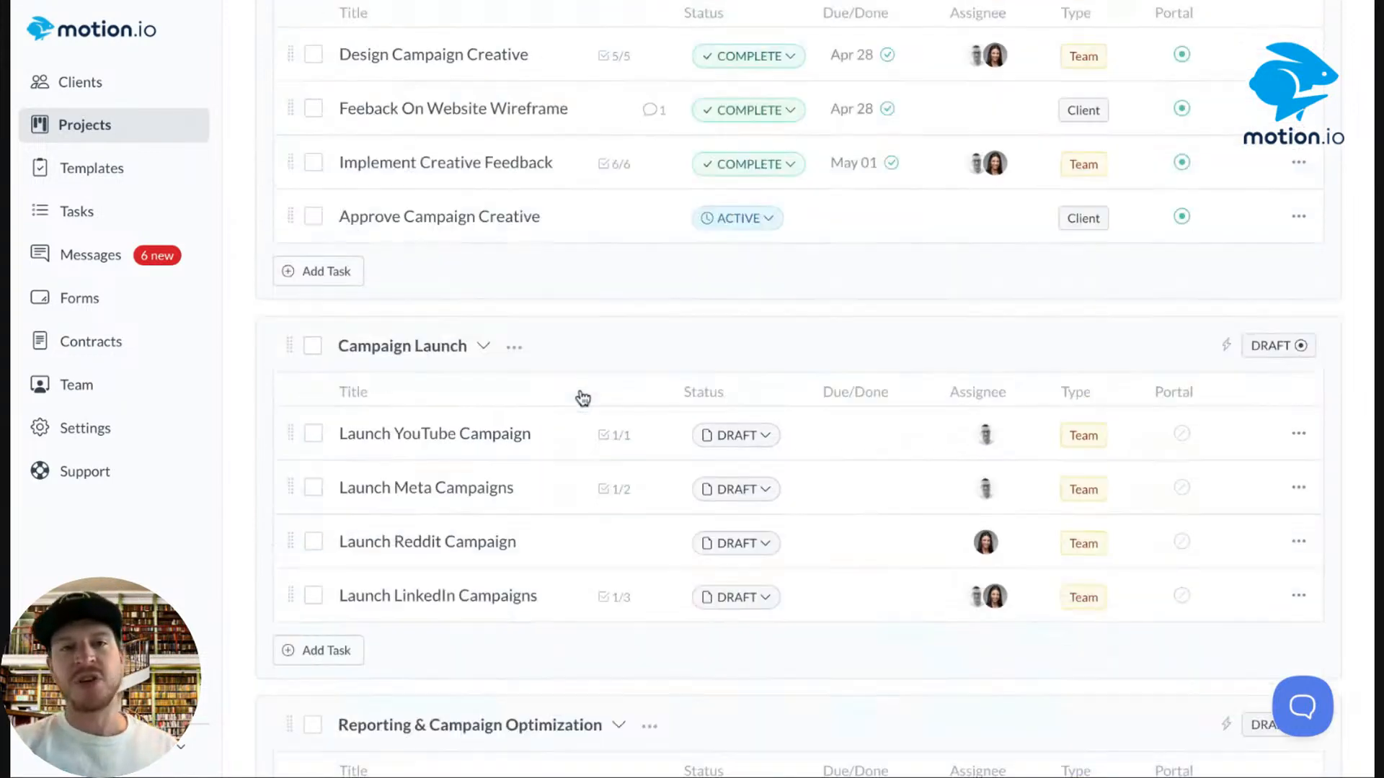
scroll(496, 212, up, 6)
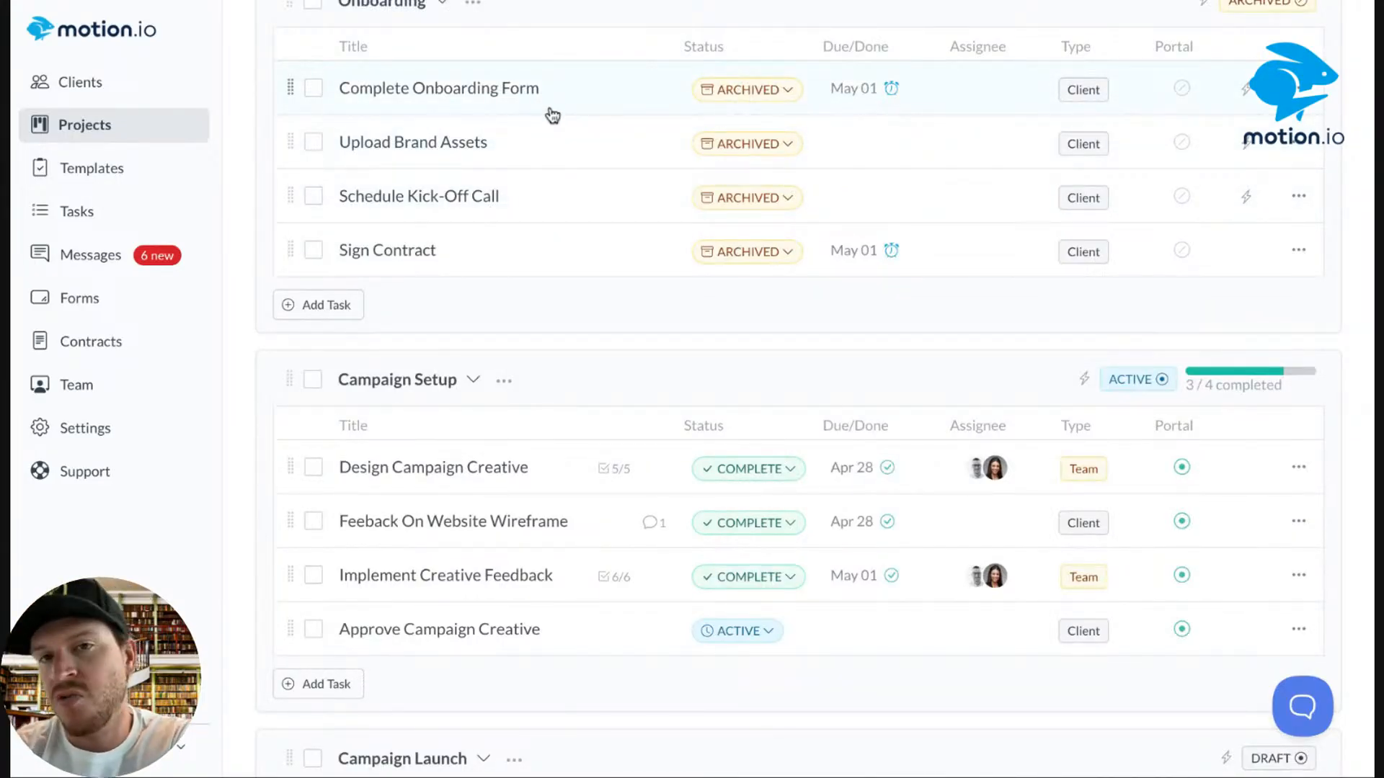
scroll(434, 327, up, 4)
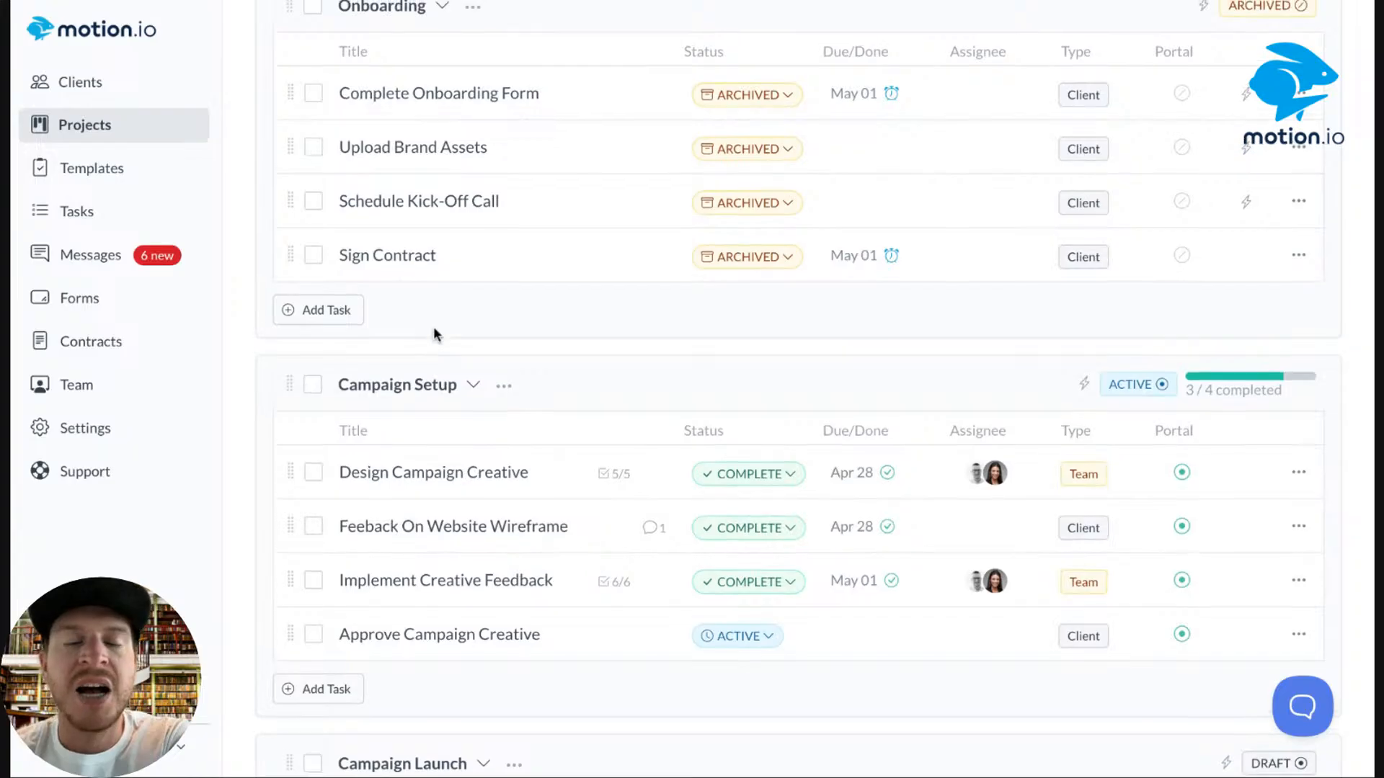
click(482, 282)
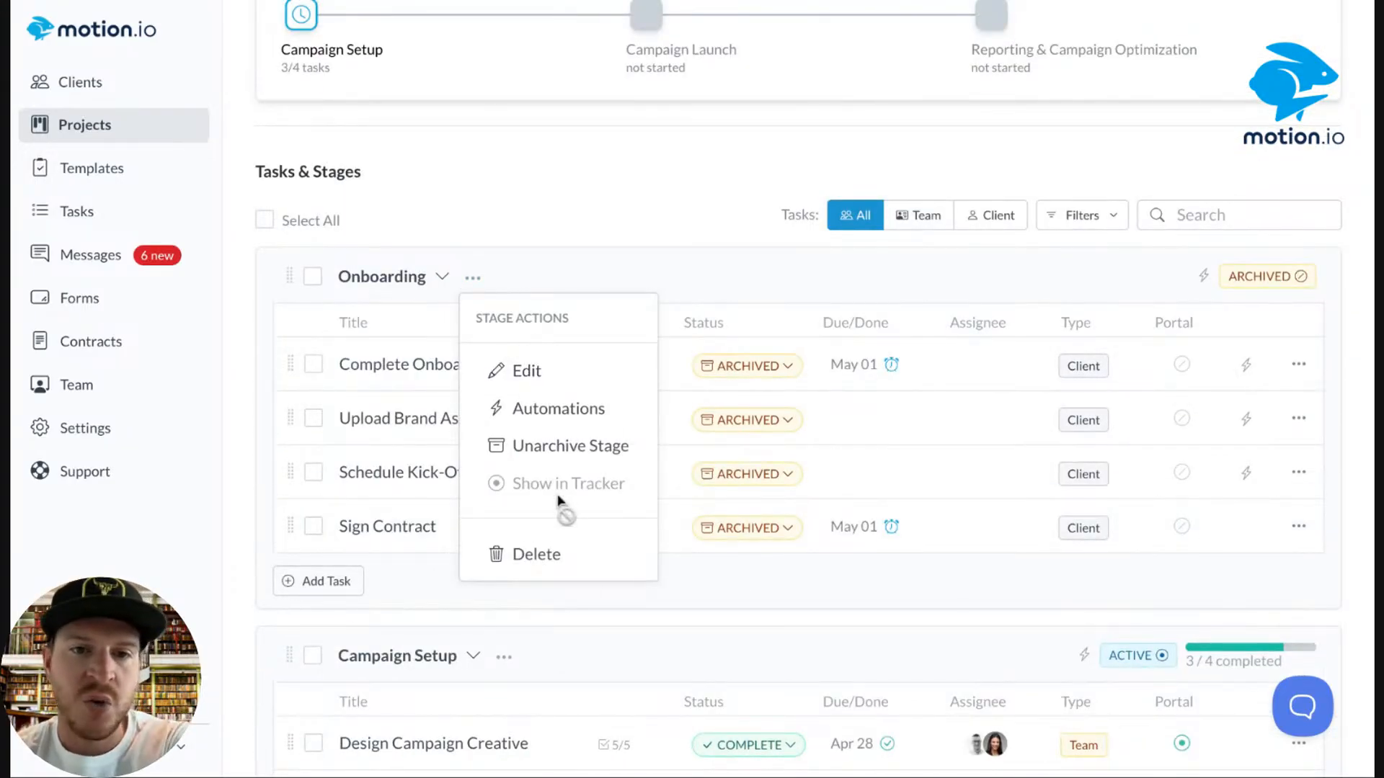
Cancel new-task forms under Onboarding and Campaign Launch, then go to Project Templates.
click(550, 258)
scroll(544, 267, down, 5)
click(320, 237)
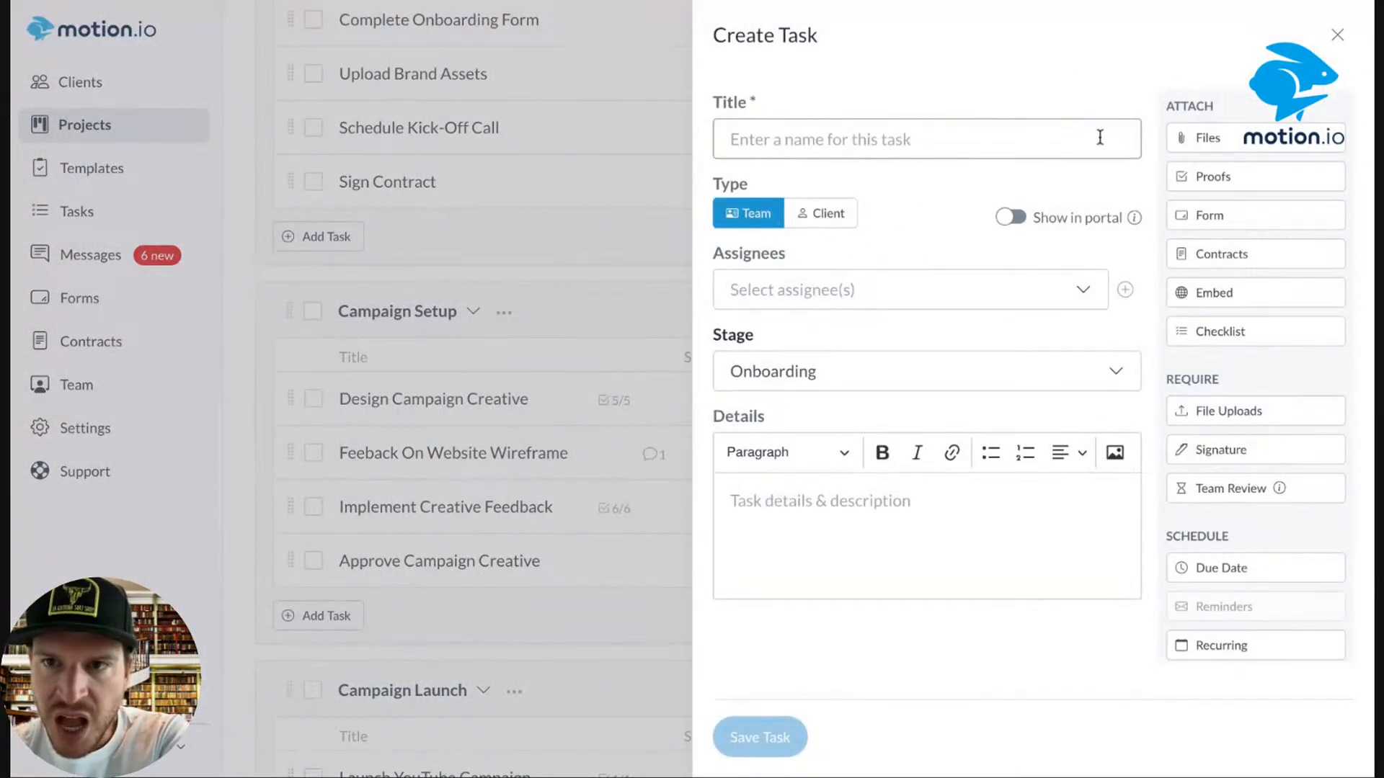
click(1338, 36)
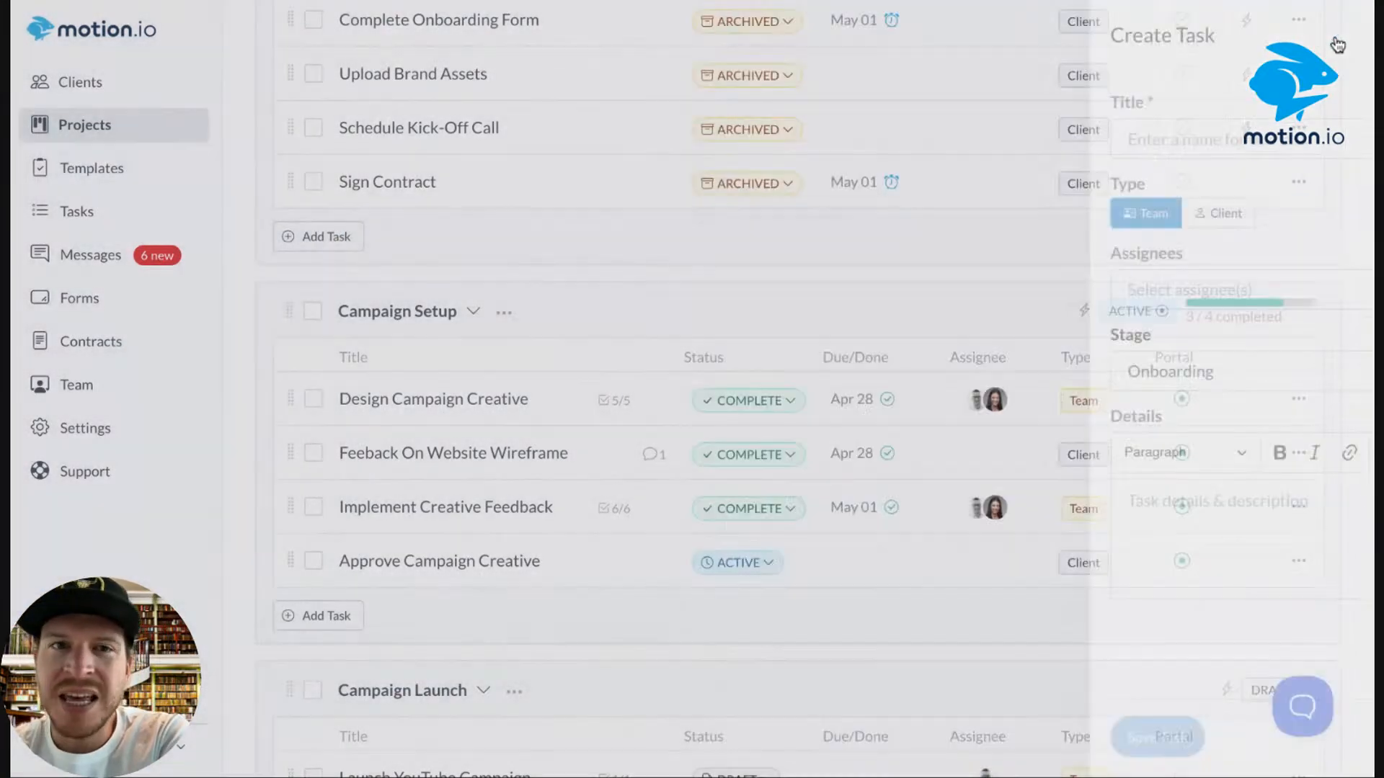
scroll(550, 253, down, 5)
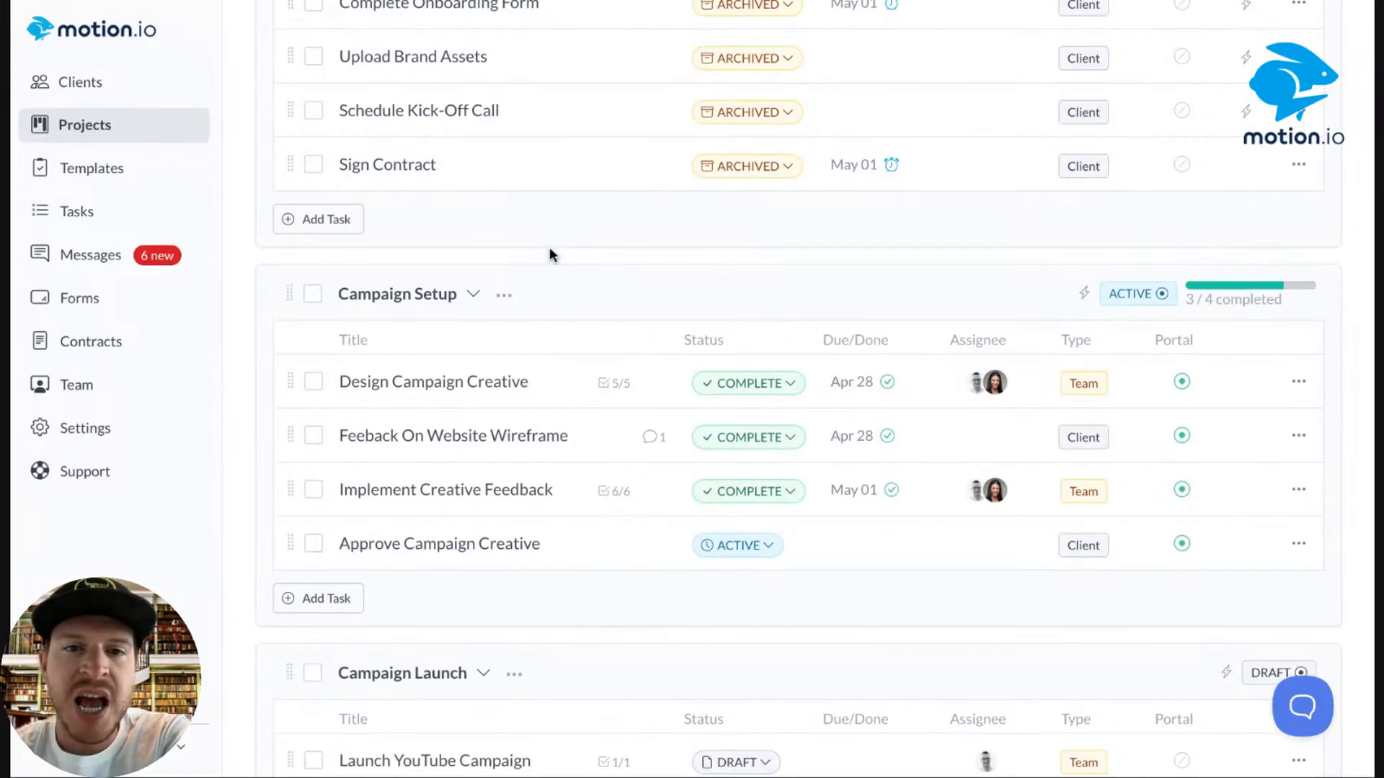
click(328, 584)
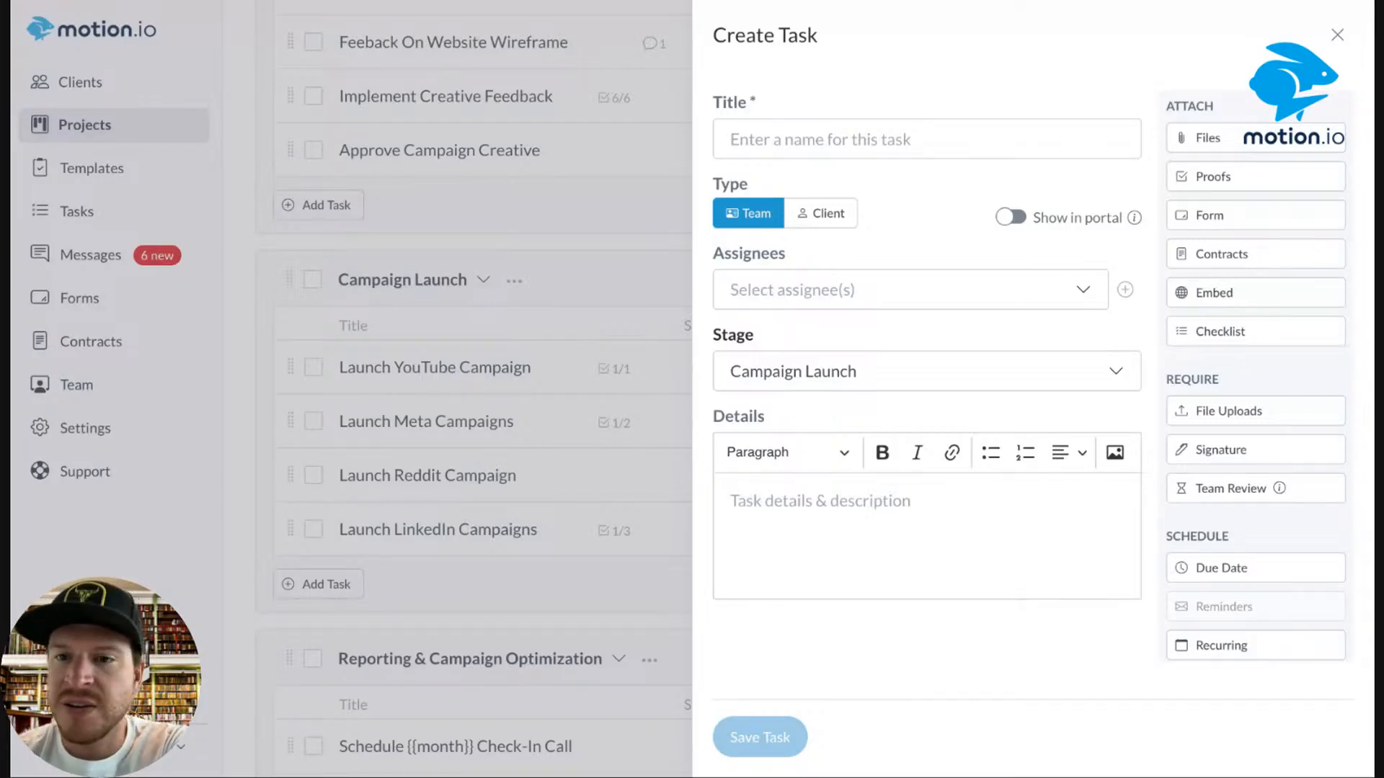
click(1337, 36)
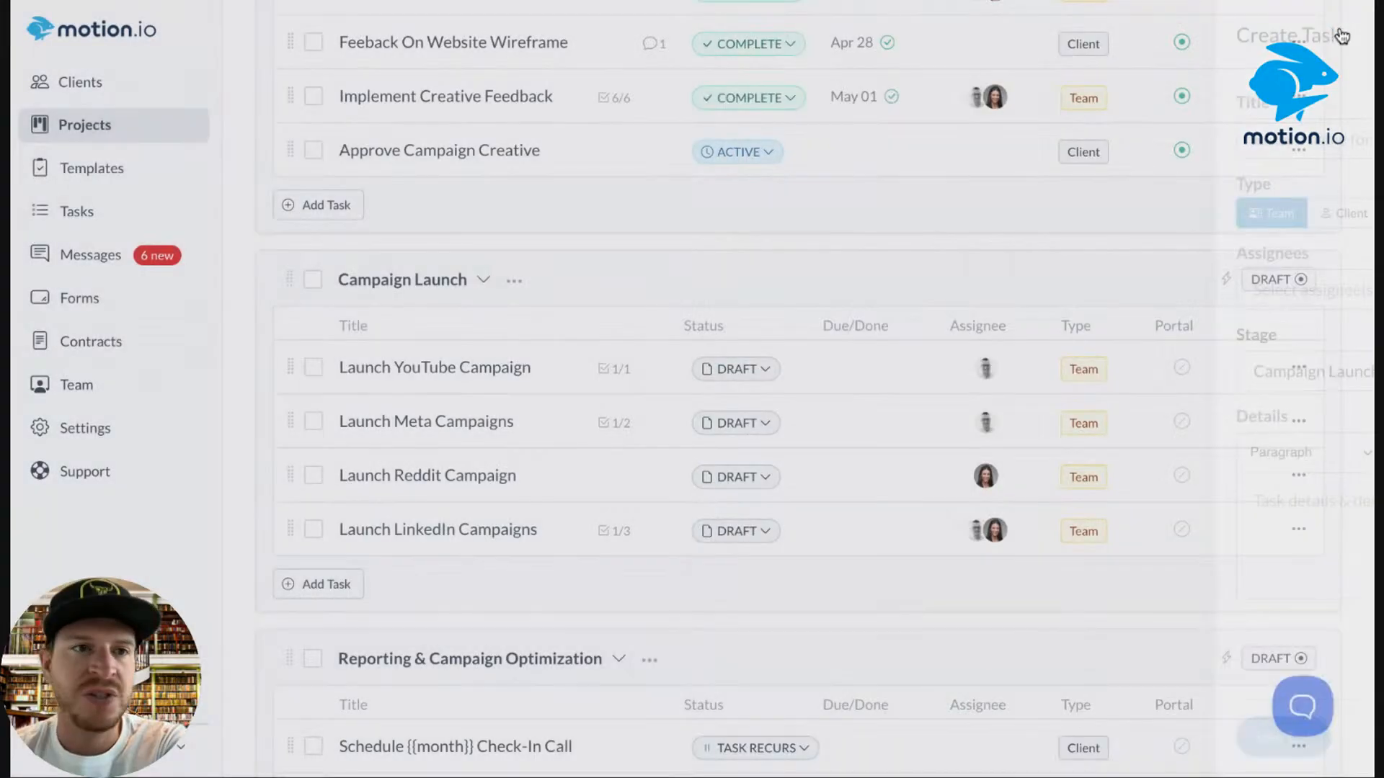
click(68, 176)
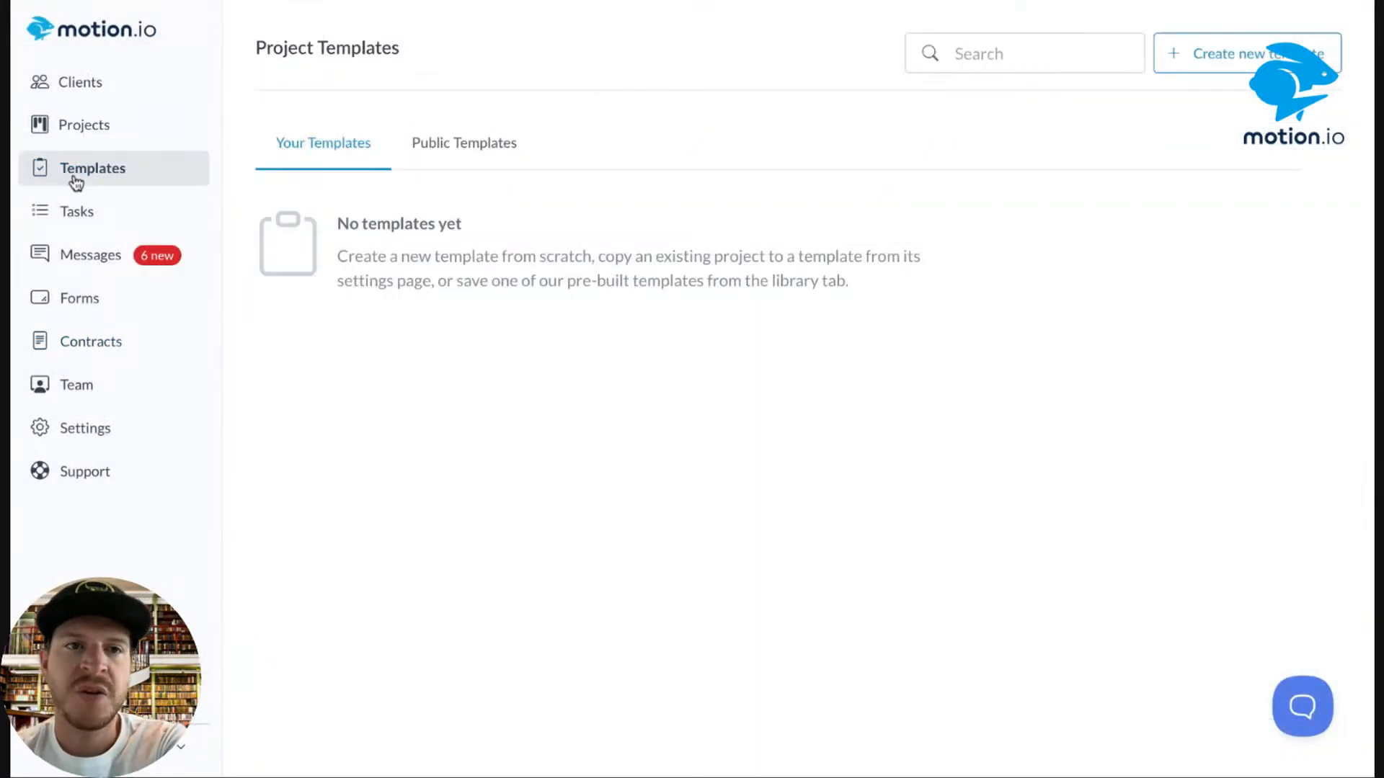
Check the Digital Advertising Template's three automations, then return to Projects.
click(552, 237)
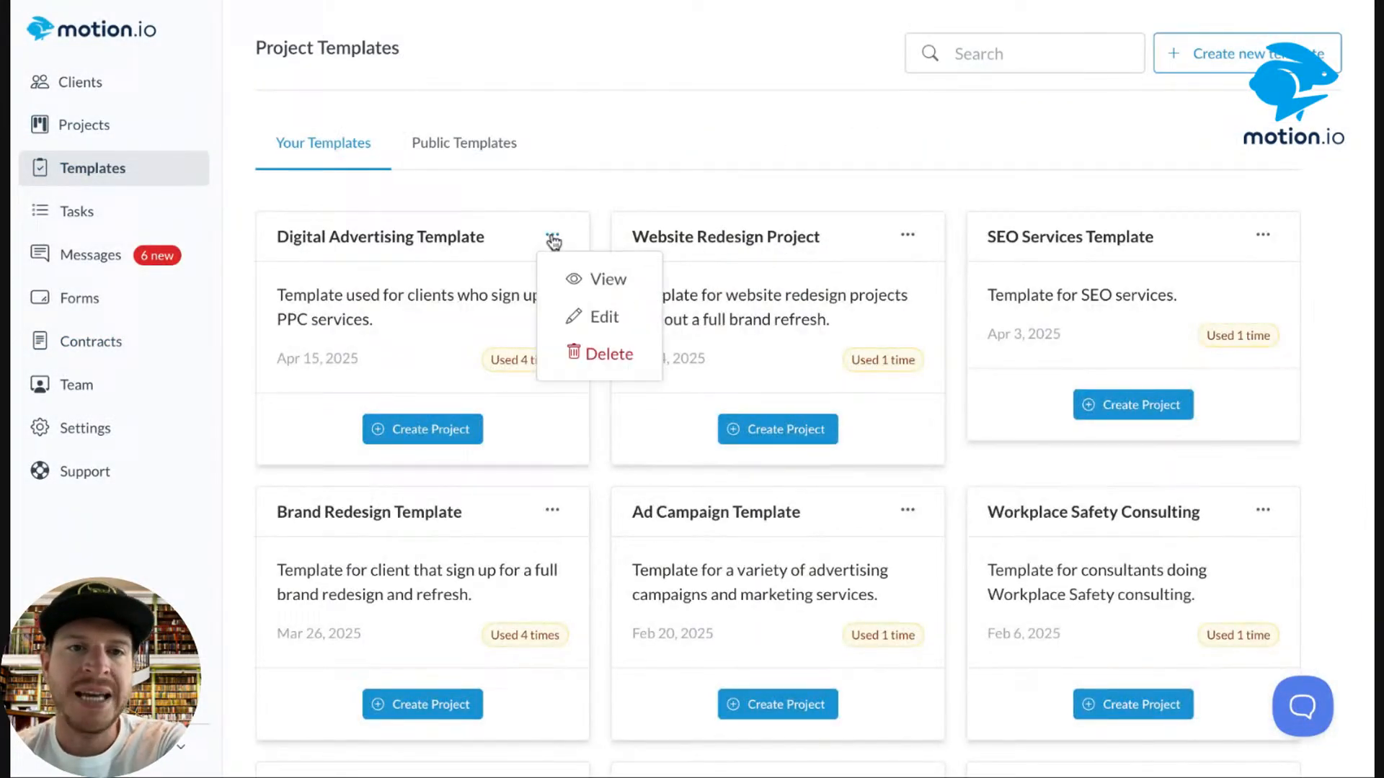
click(609, 316)
click(616, 75)
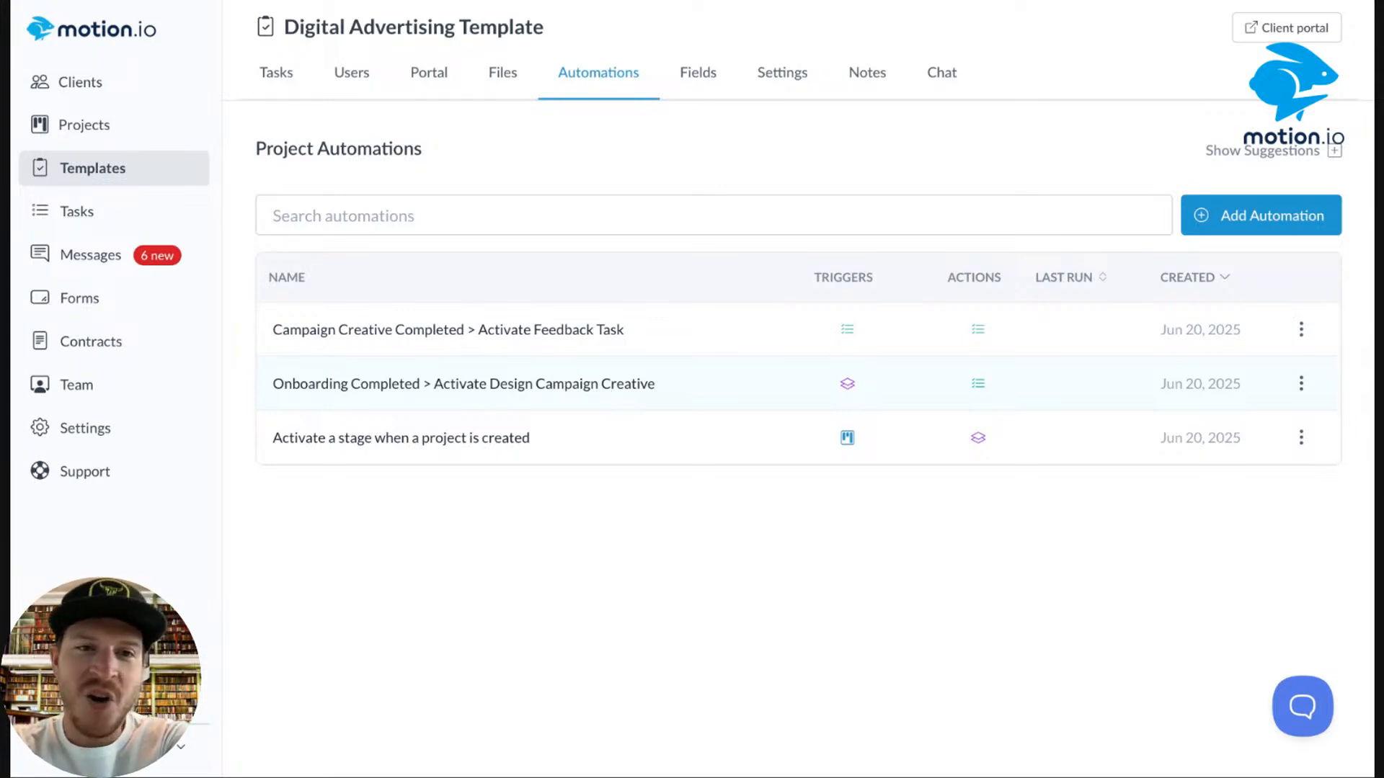
click(113, 136)
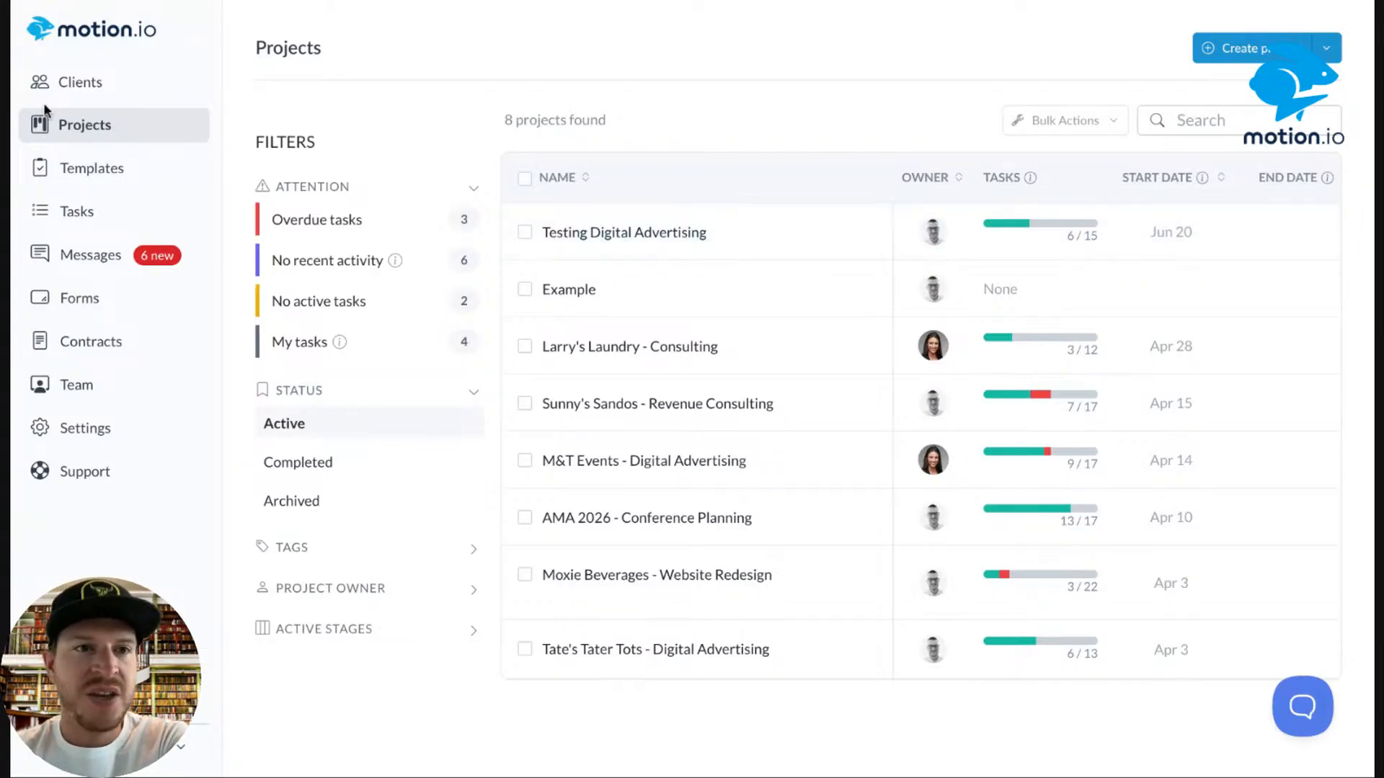
Create a client project named 'Testing' from the Digital Advertising Template.
click(71, 170)
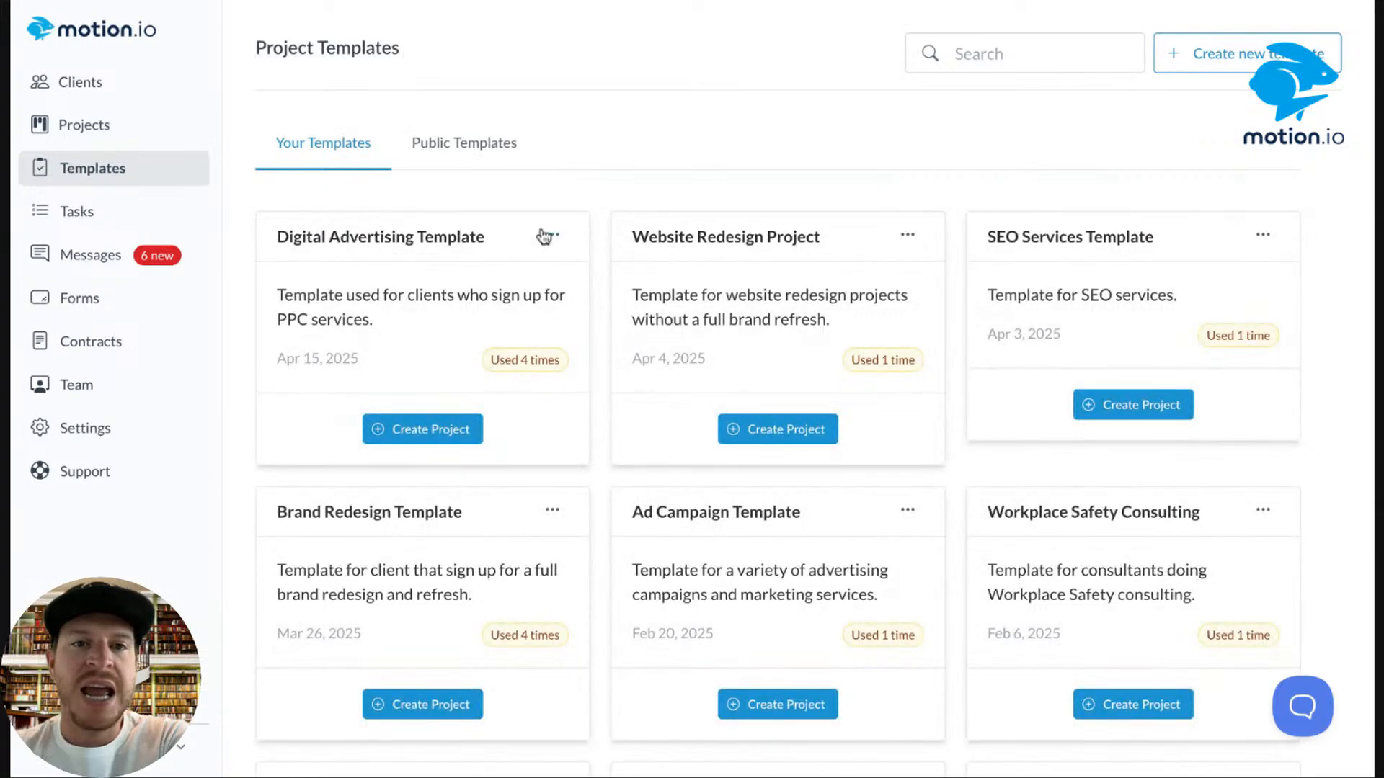
click(418, 441)
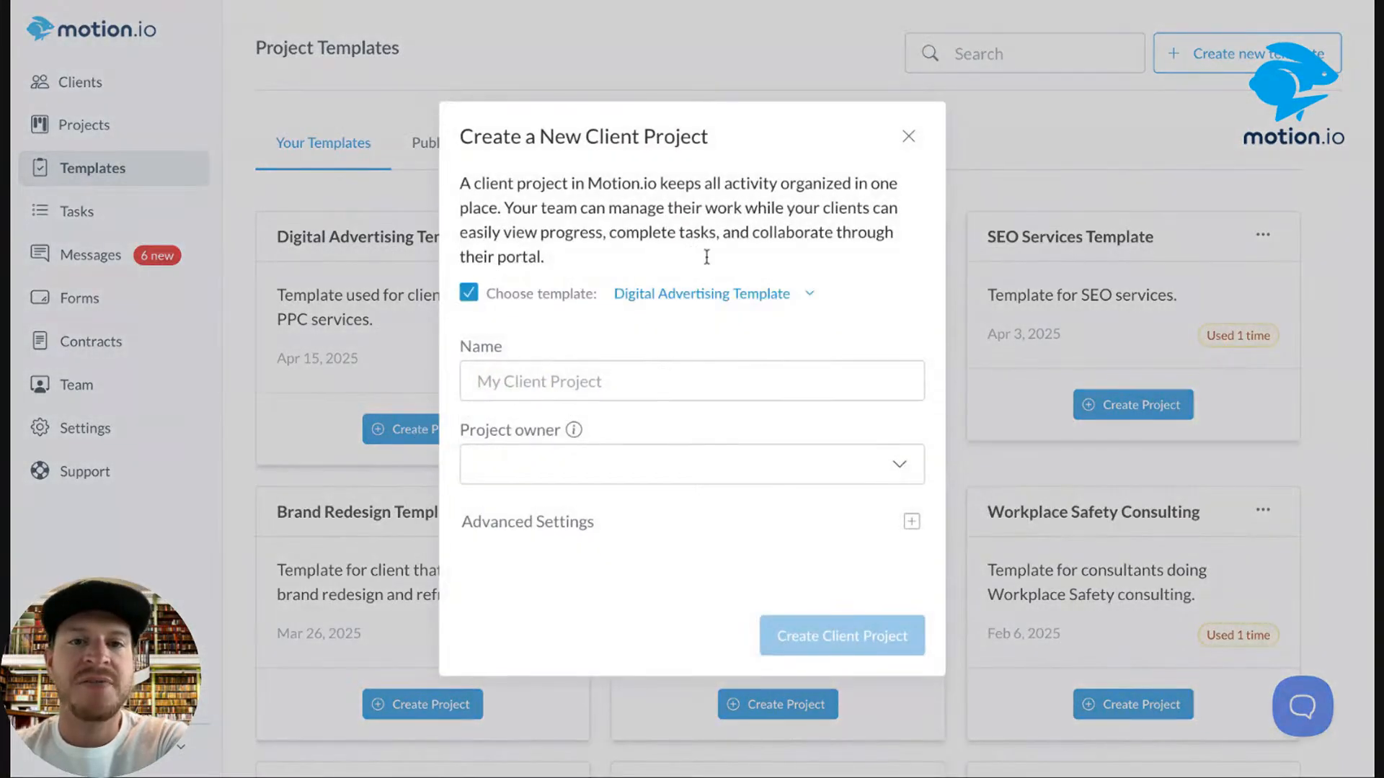
click(701, 391)
click(701, 392)
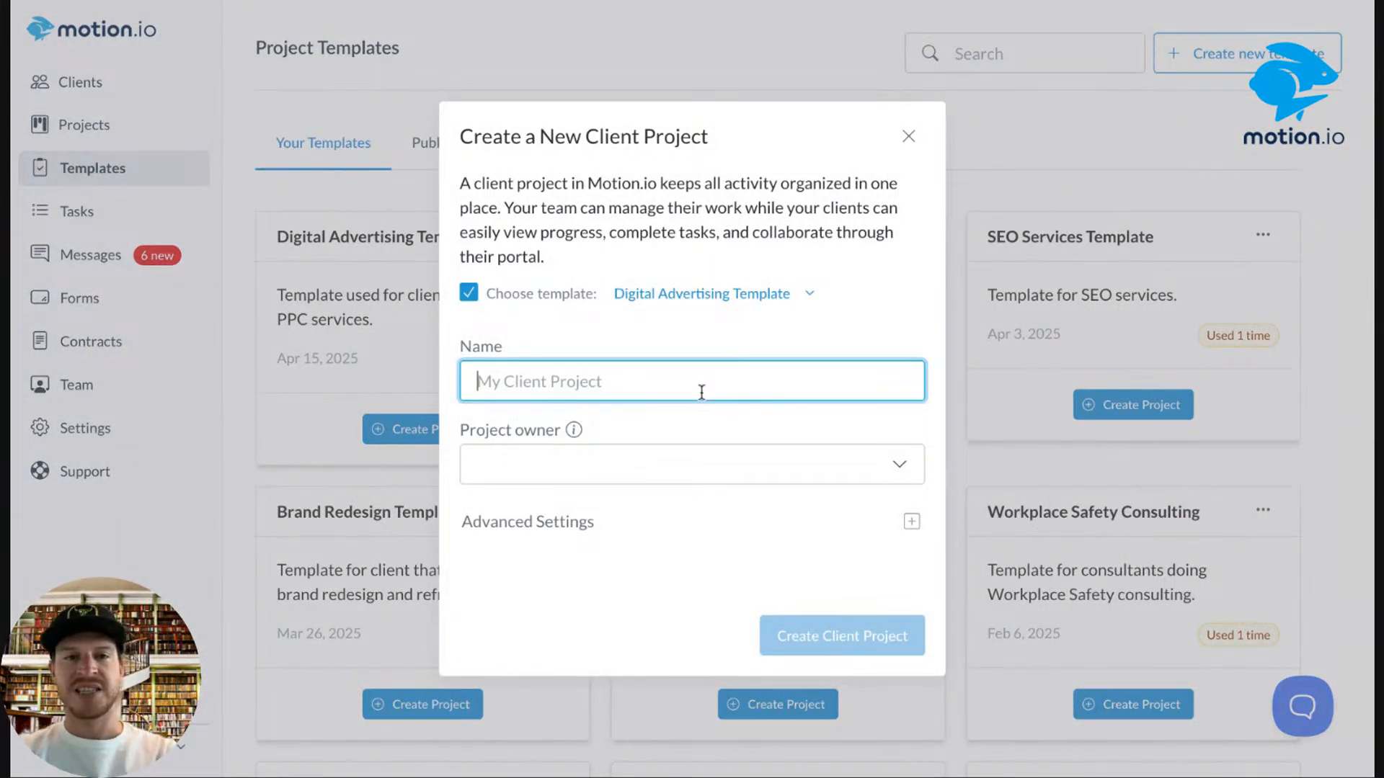
text(Testing)
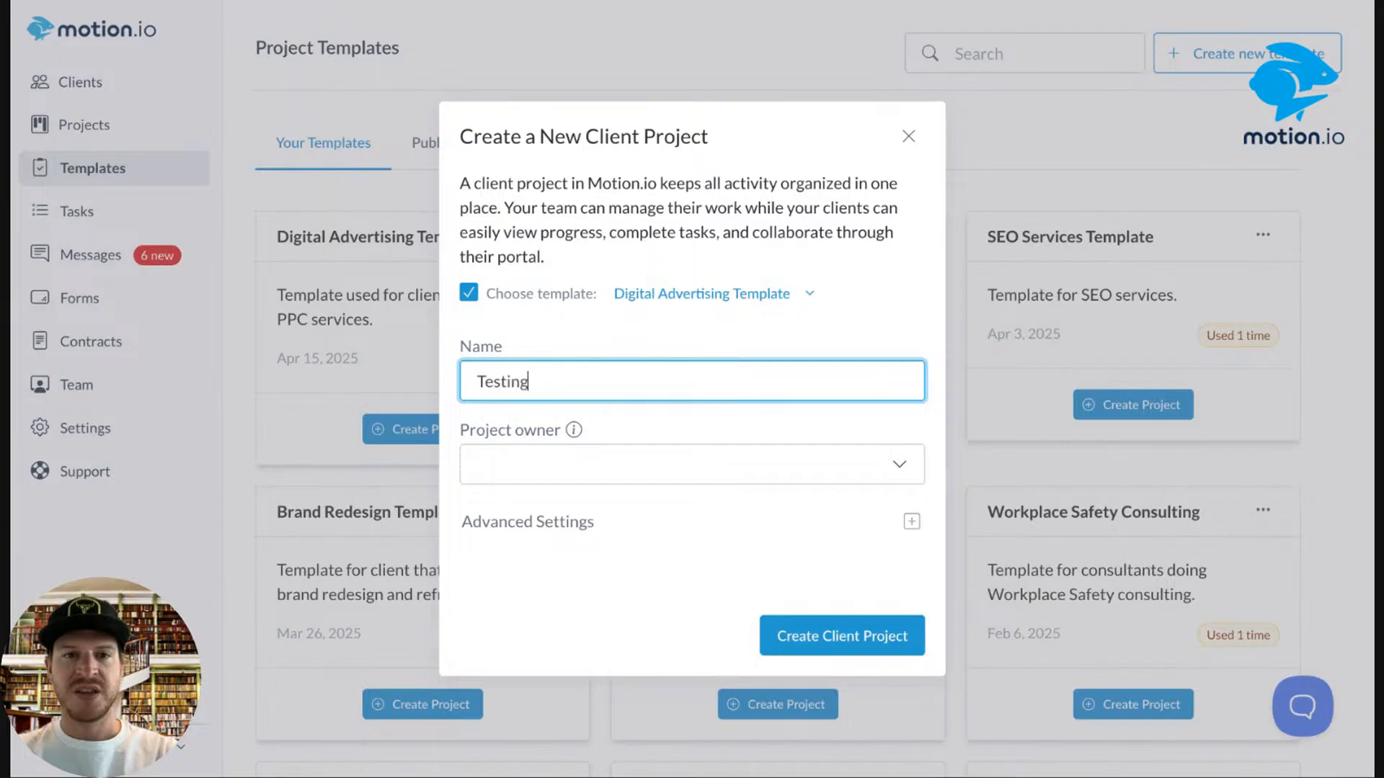
click(838, 649)
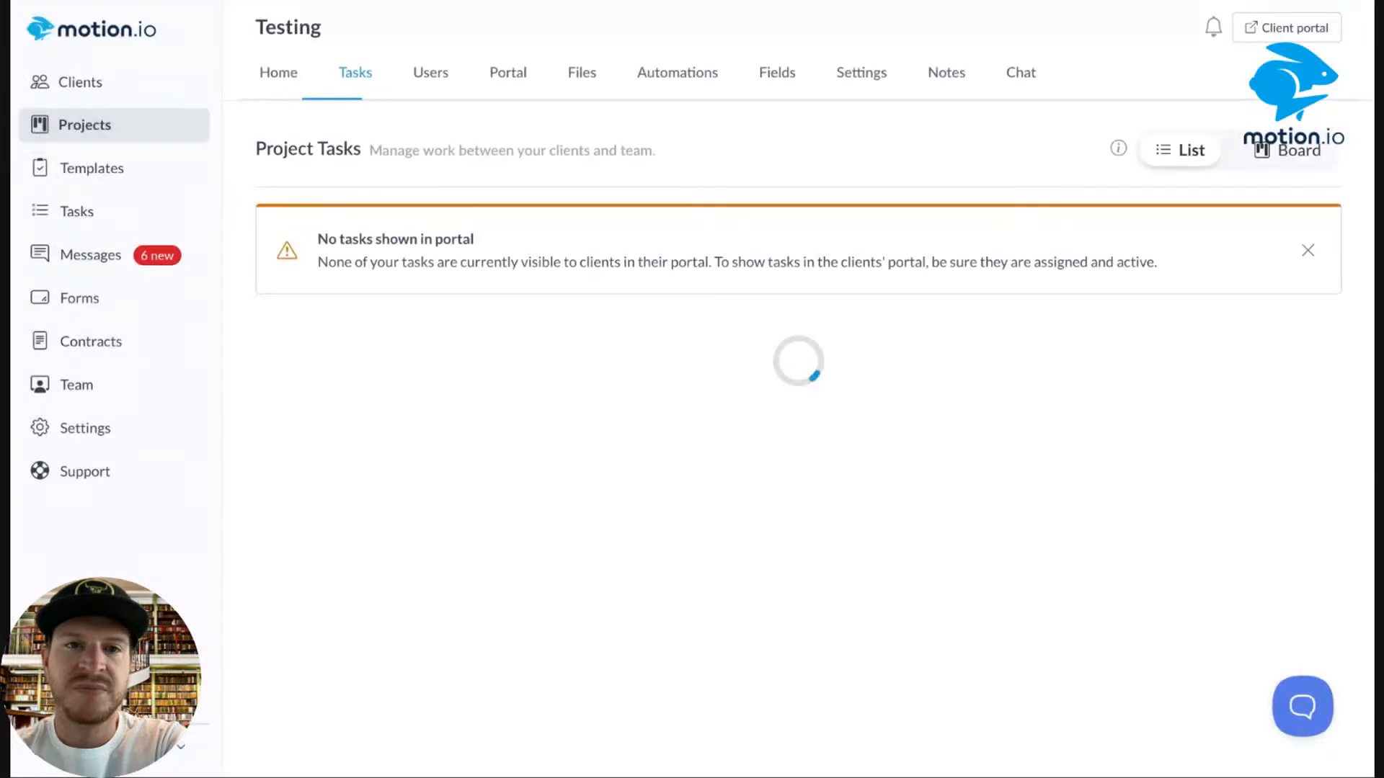
Remove the extra team member from the Testing project's users.
click(439, 77)
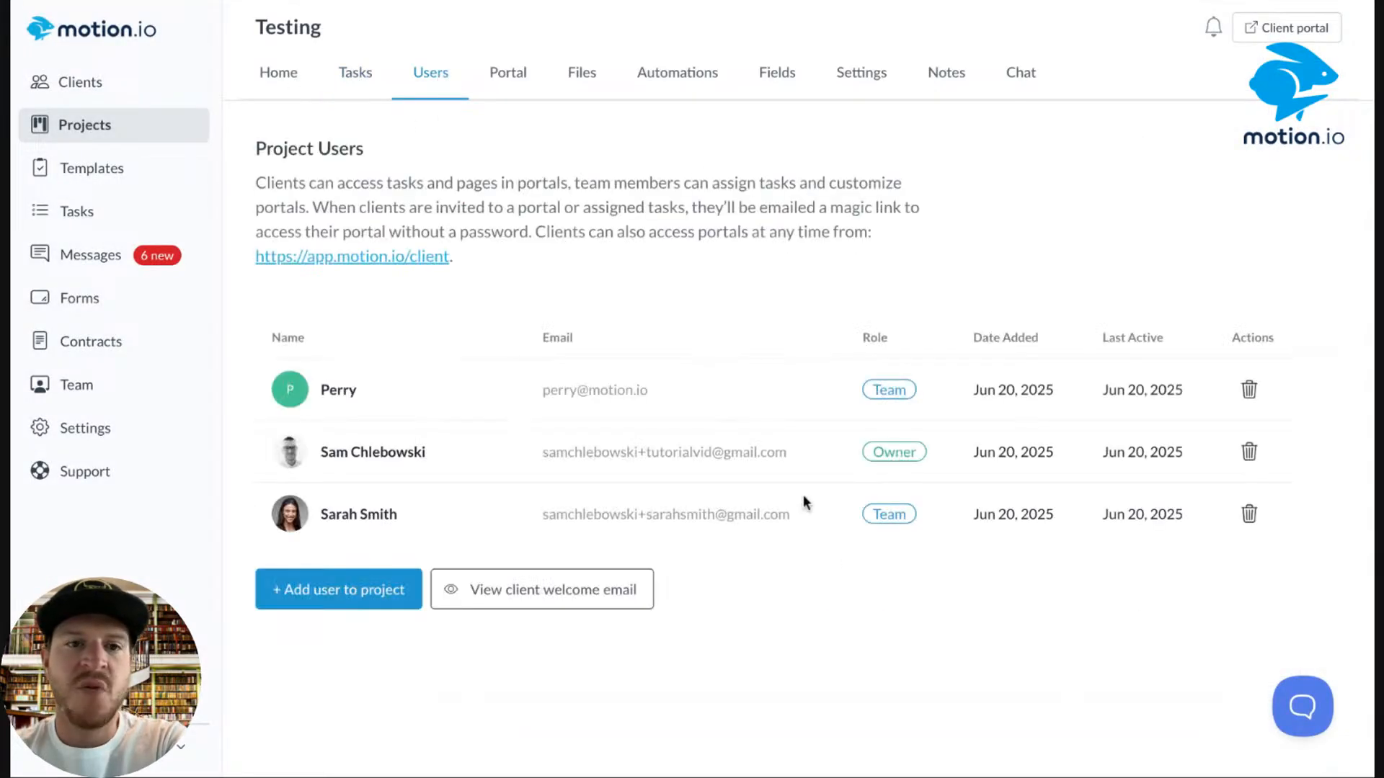
click(1249, 390)
click(635, 408)
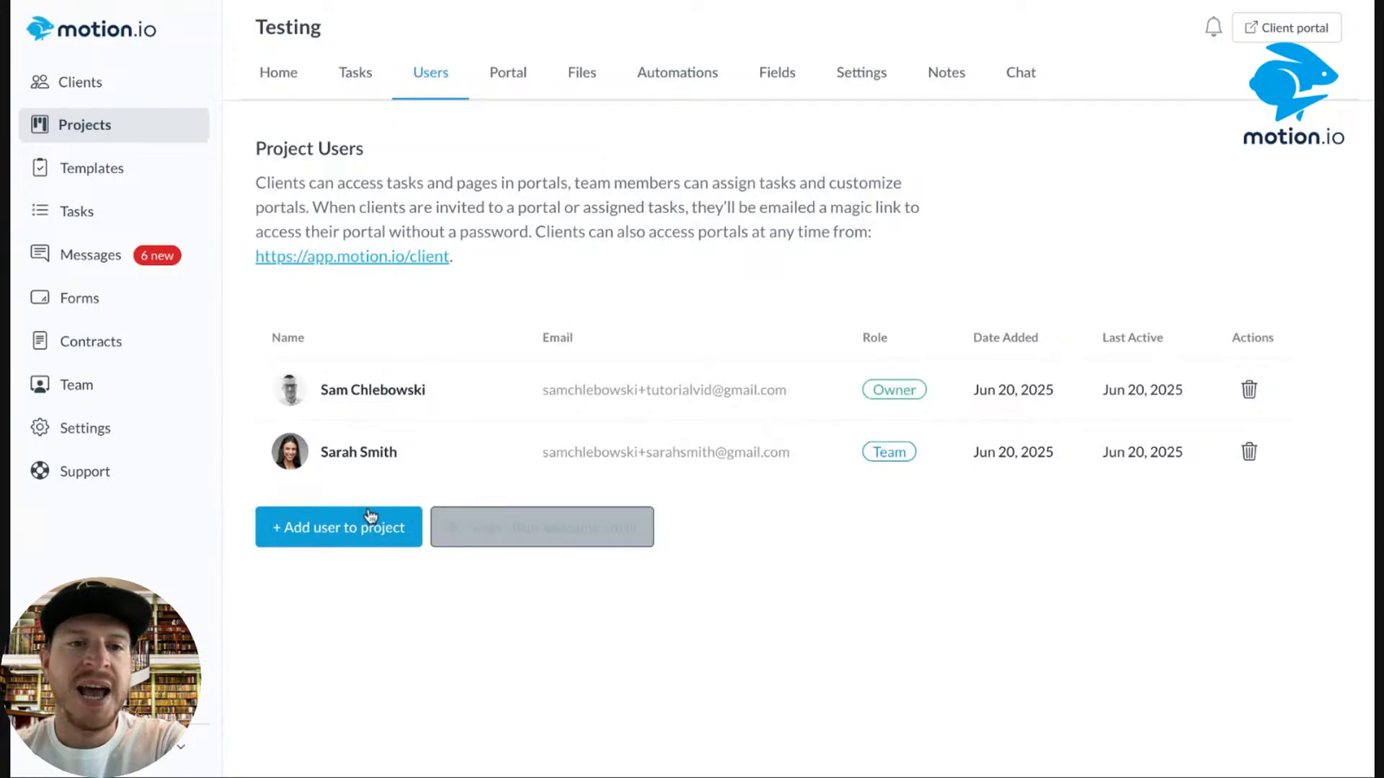
Add a Simulated Client user and set its tech-savviness to about three-quarters.
click(310, 529)
click(569, 424)
click(548, 546)
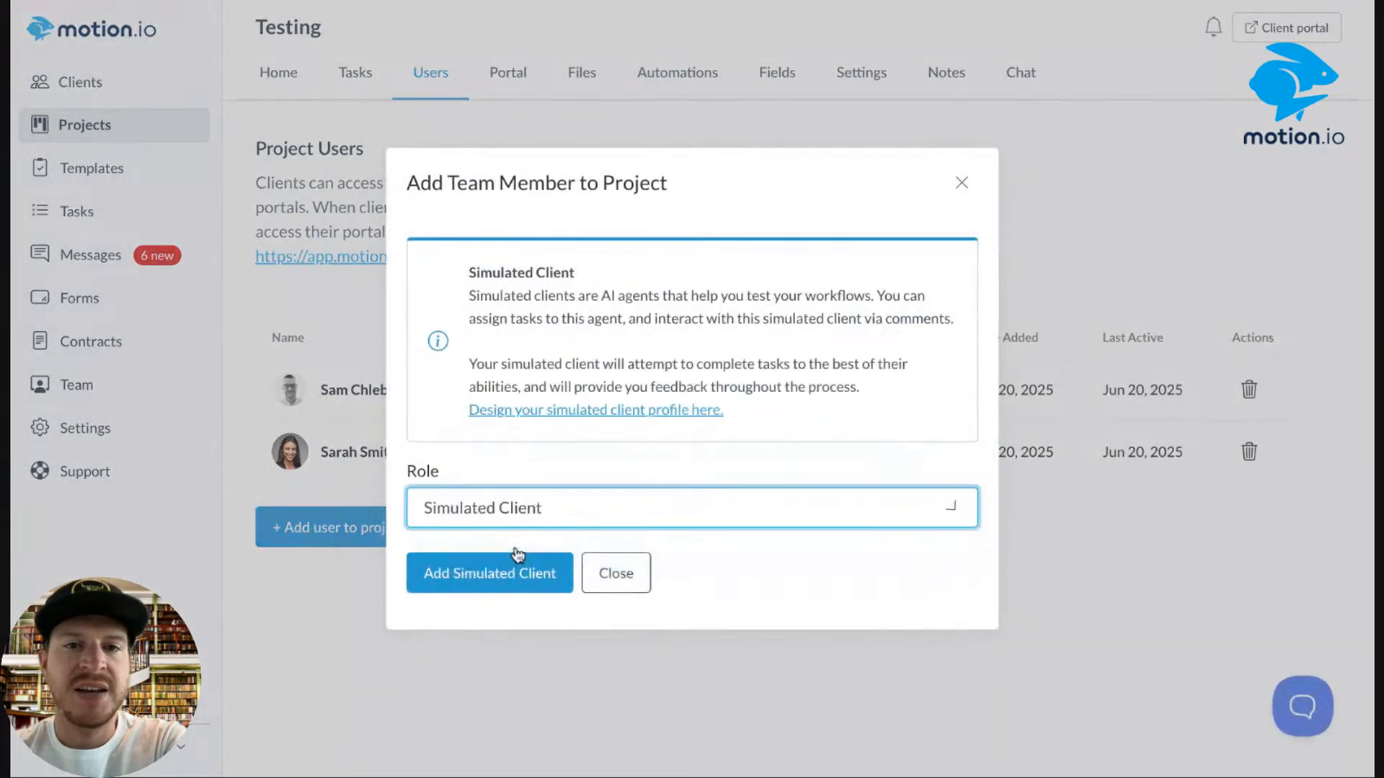
click(559, 411)
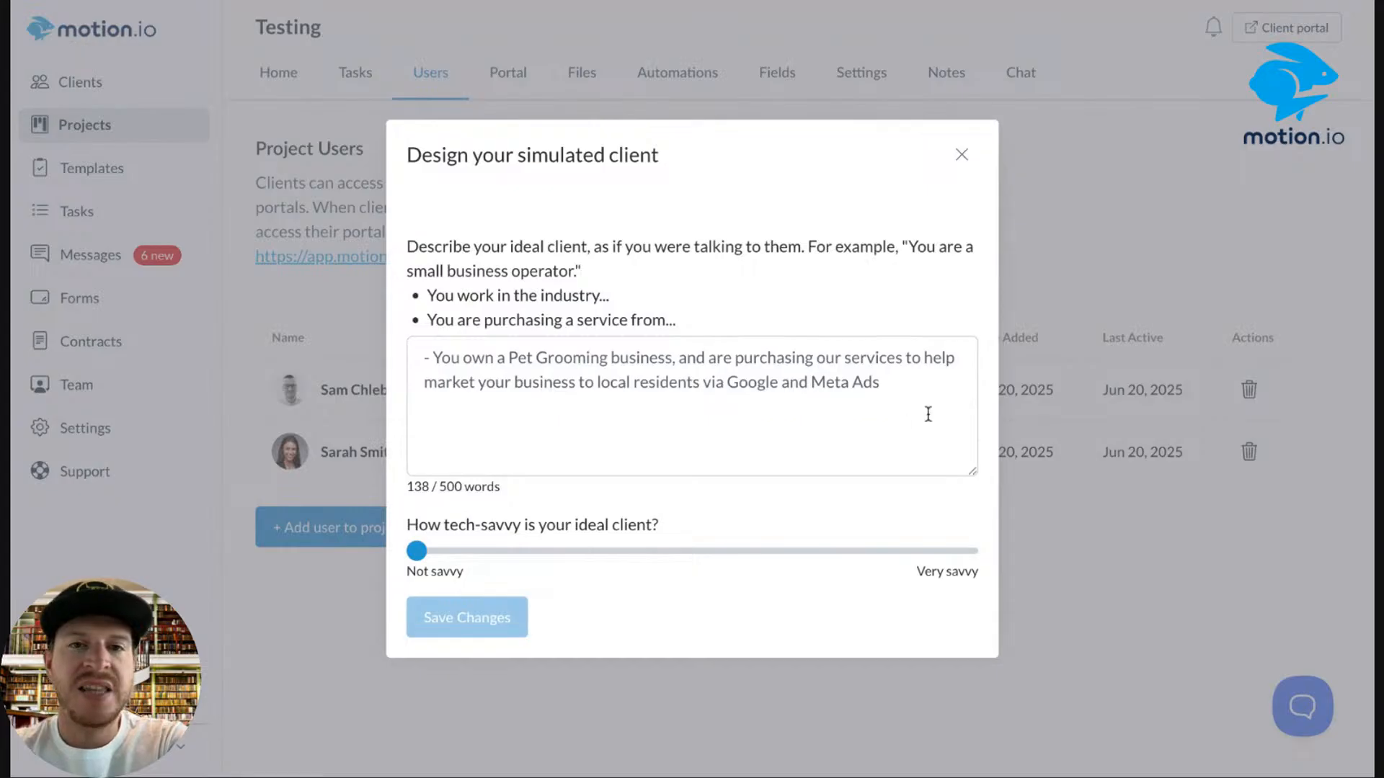
drag(757, 401, 427, 329)
click(731, 269)
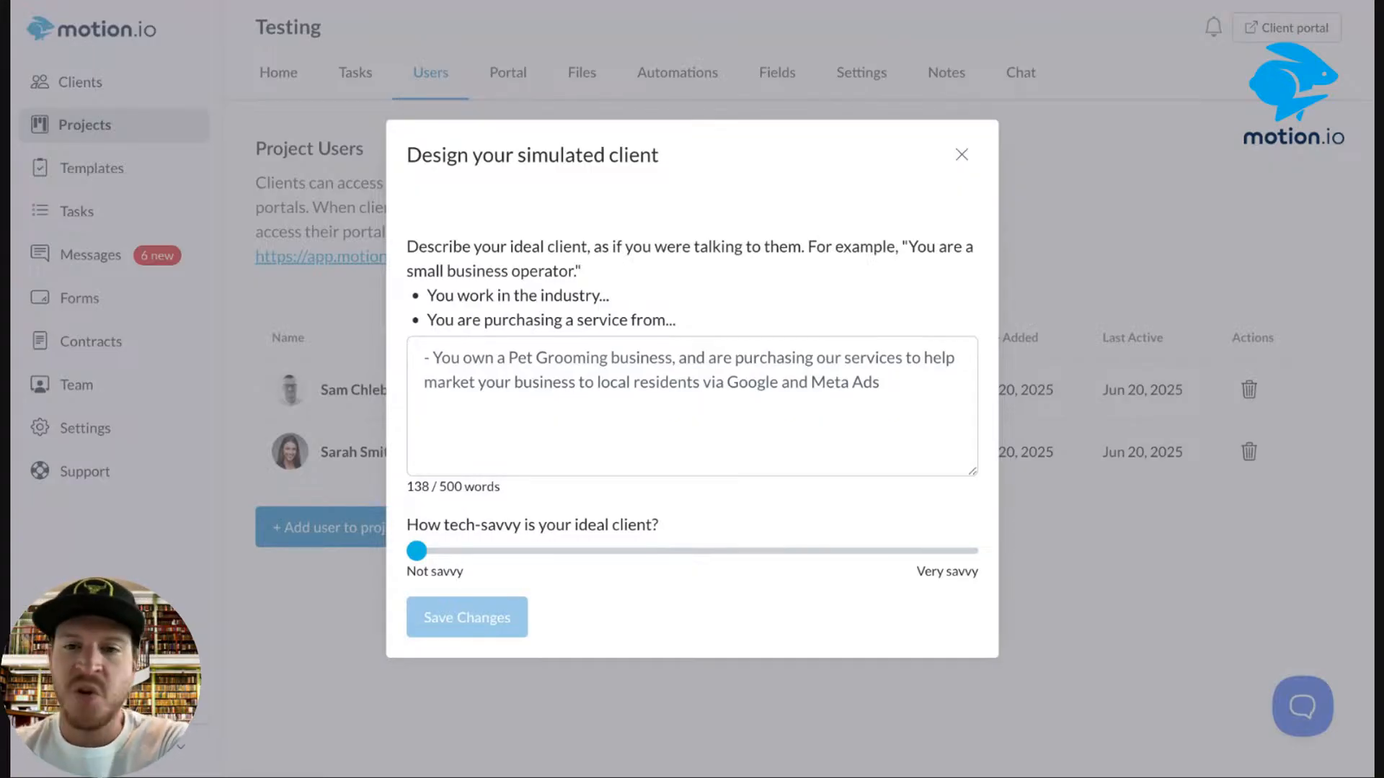
drag(417, 550, 824, 560)
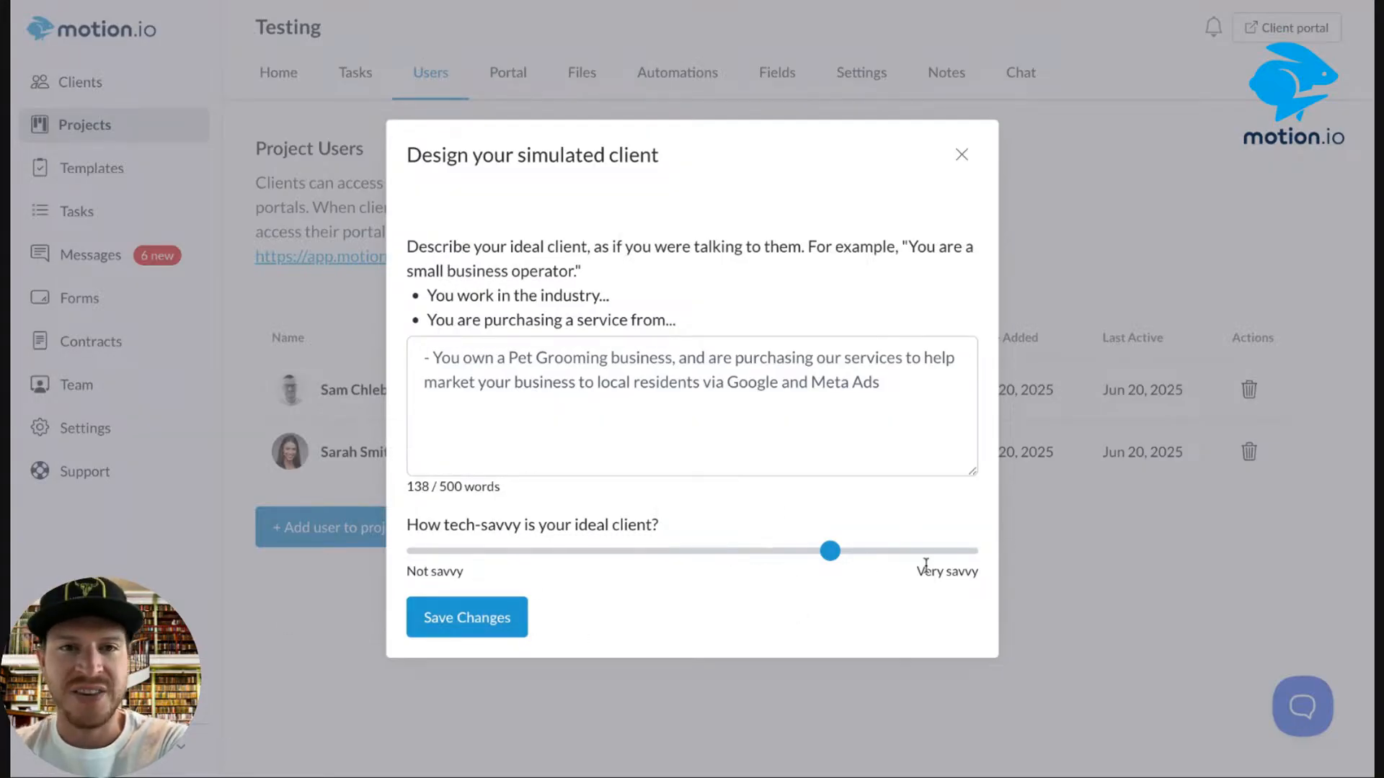
Save the pet-grooming client profile, add it to the project, and assign it to all tasks.
click(481, 624)
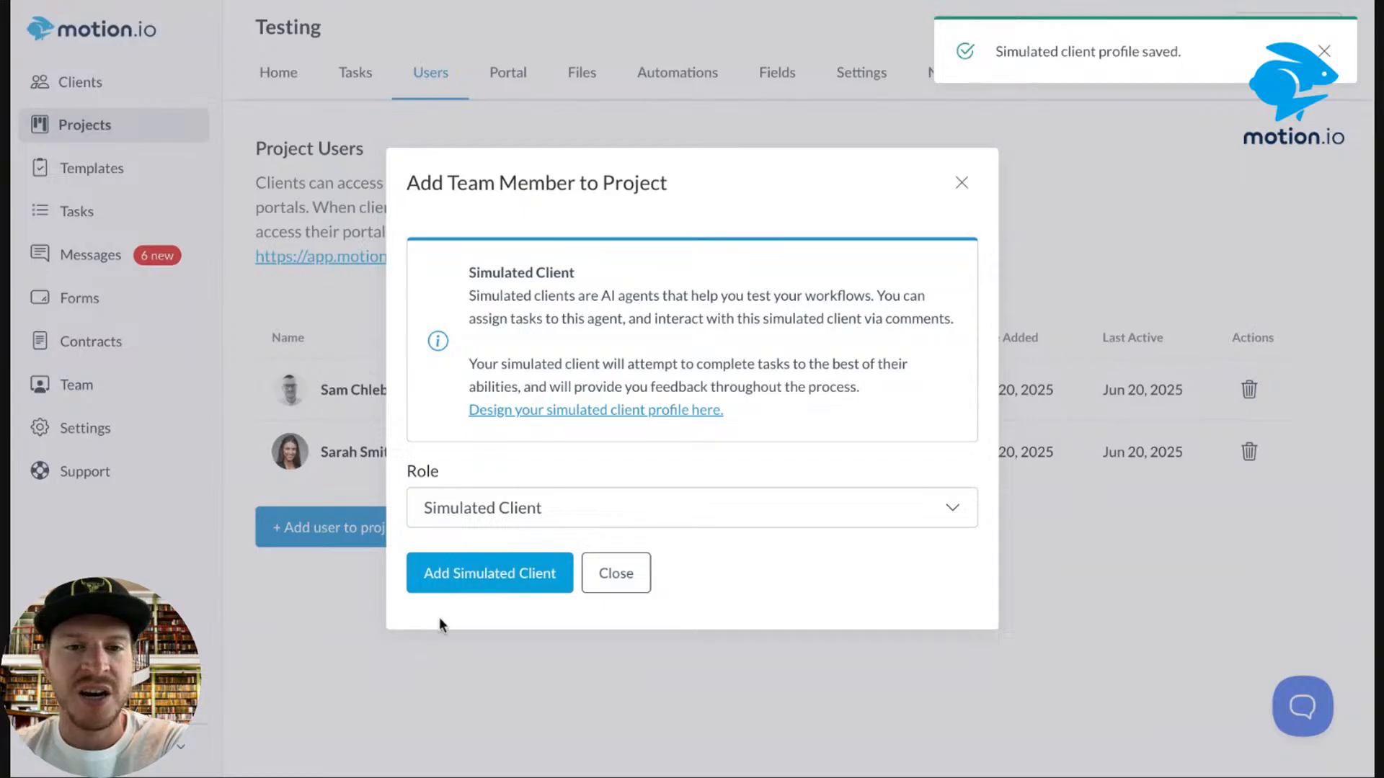
click(492, 573)
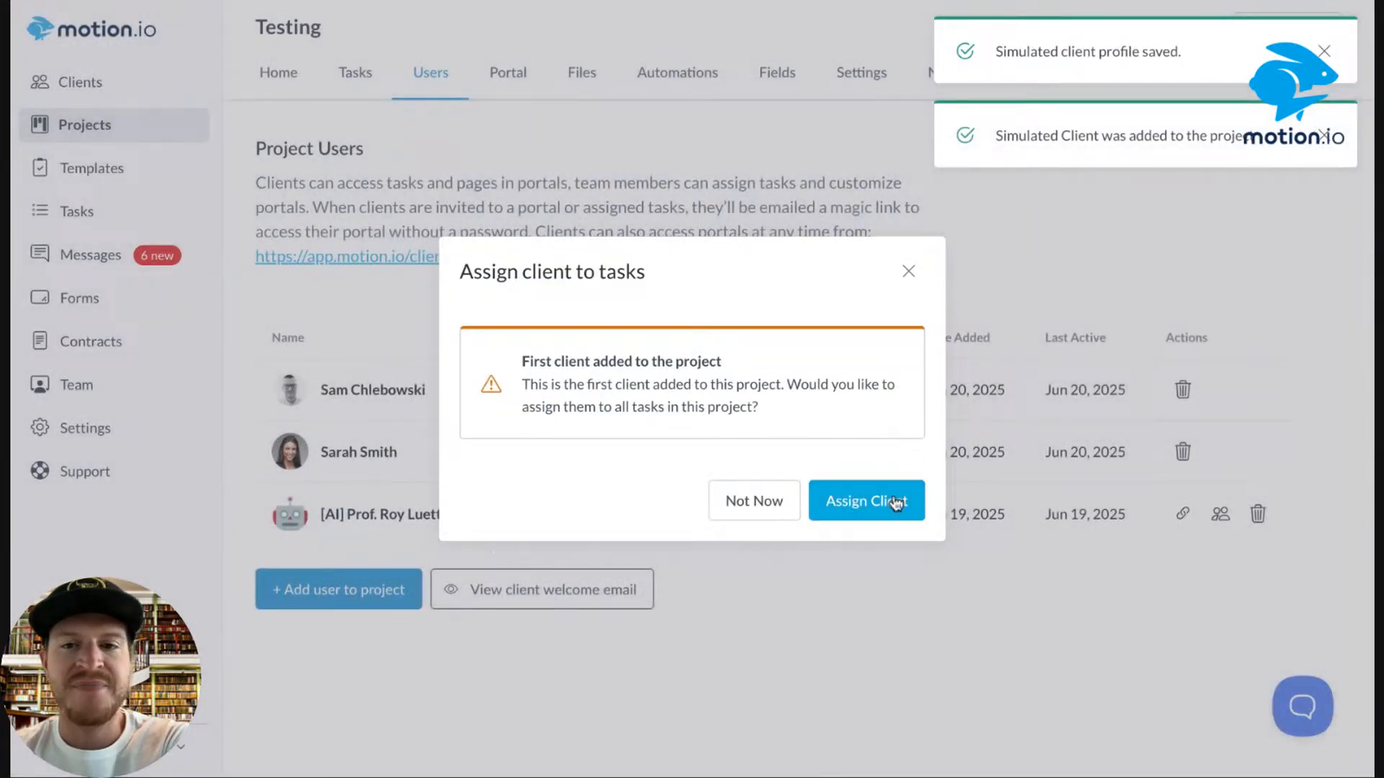
click(891, 503)
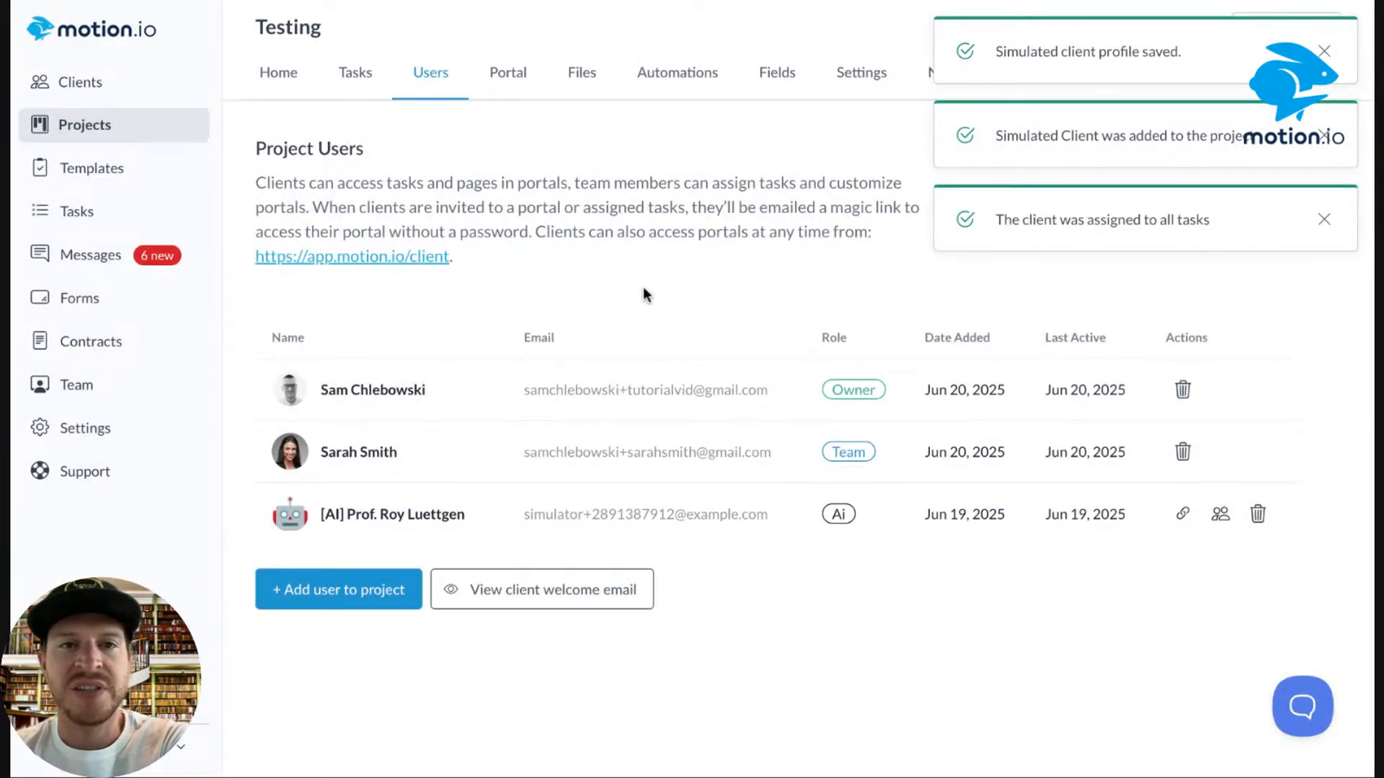
click(353, 72)
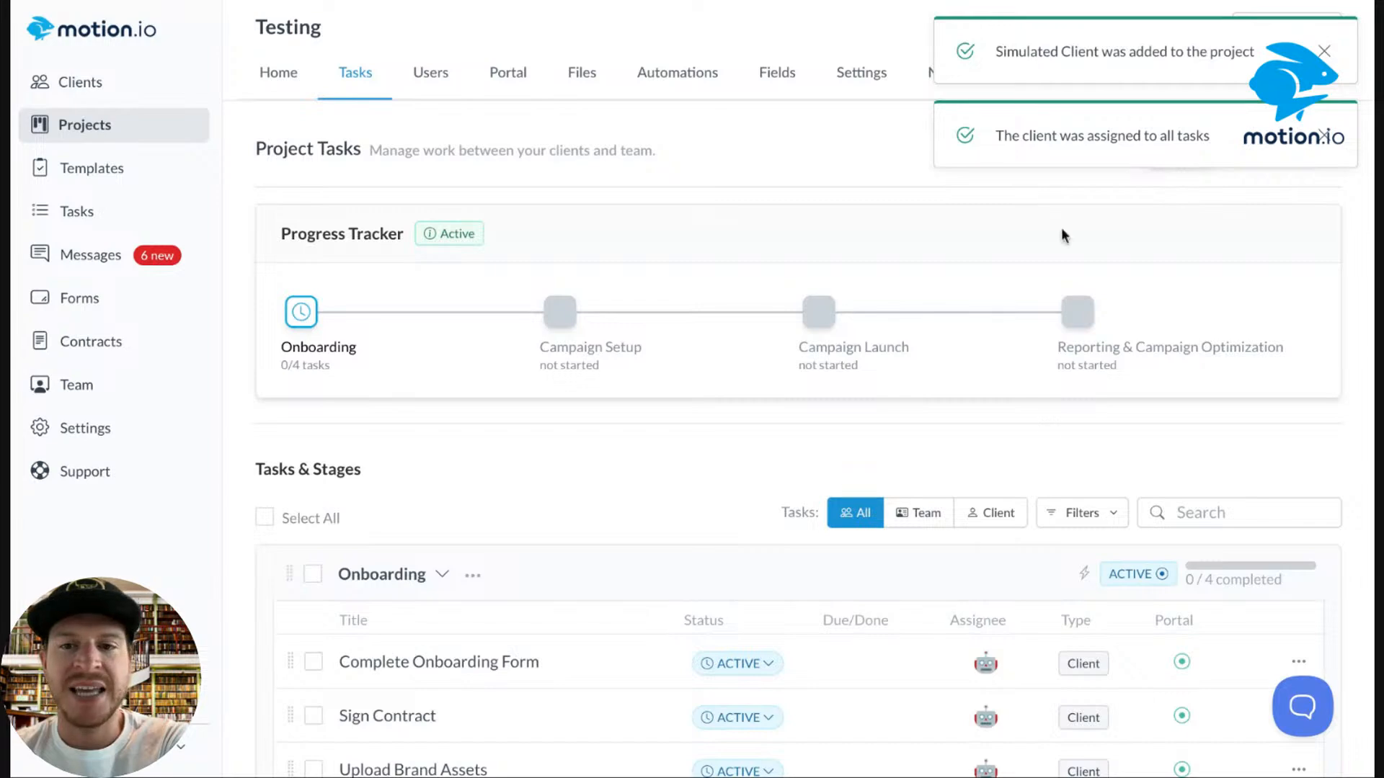
Review the Testing project's automations and refresh the task list statuses.
click(950, 504)
scroll(950, 500, down, 7)
scroll(950, 501, up, 7)
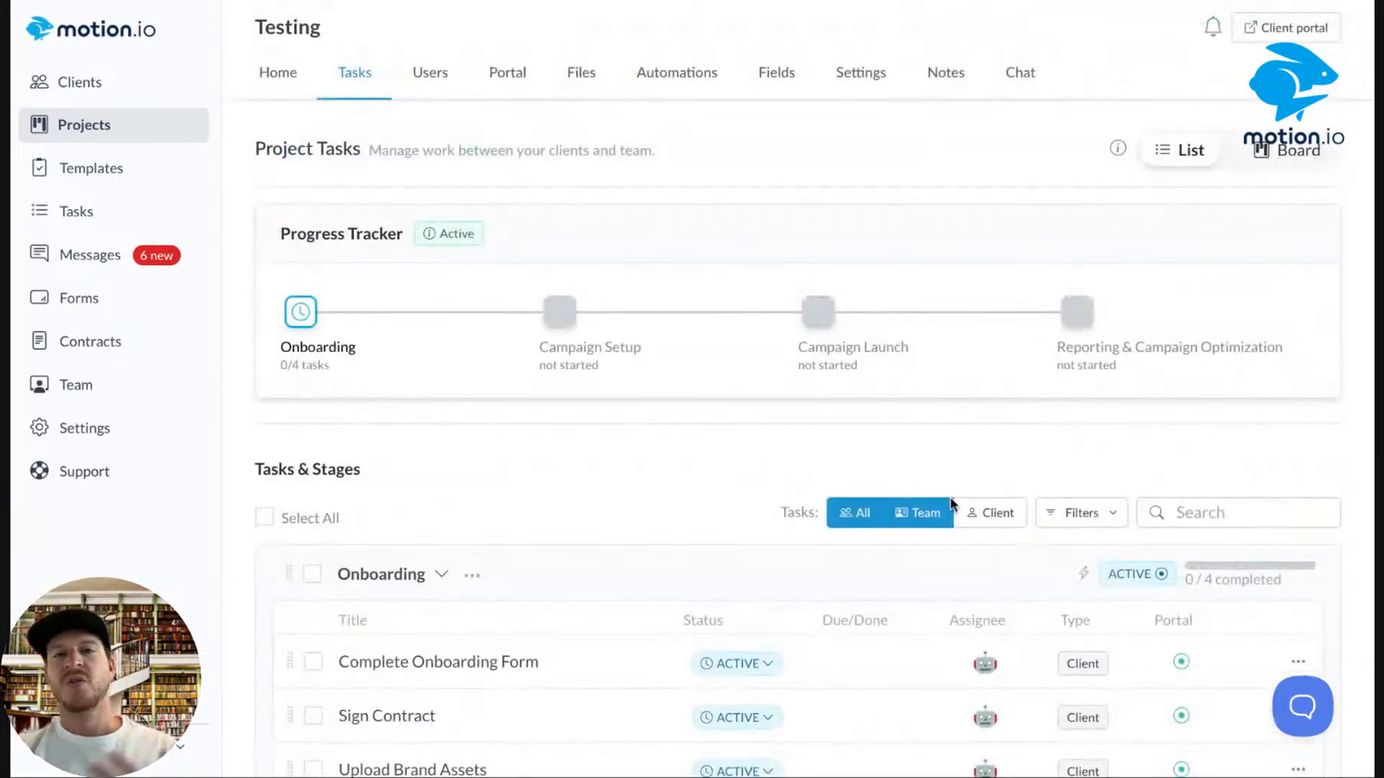
scroll(908, 491, down, 3)
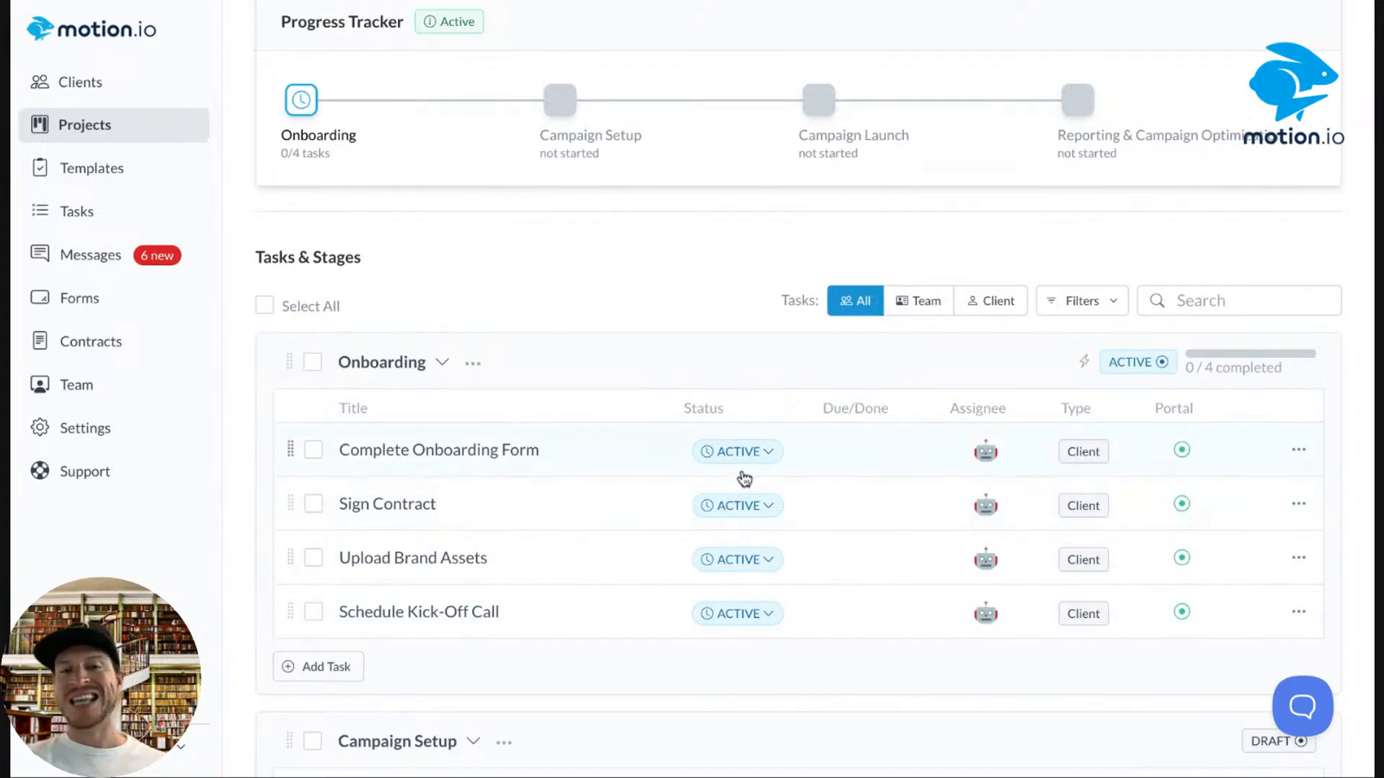
scroll(707, 266, up, 3)
click(668, 58)
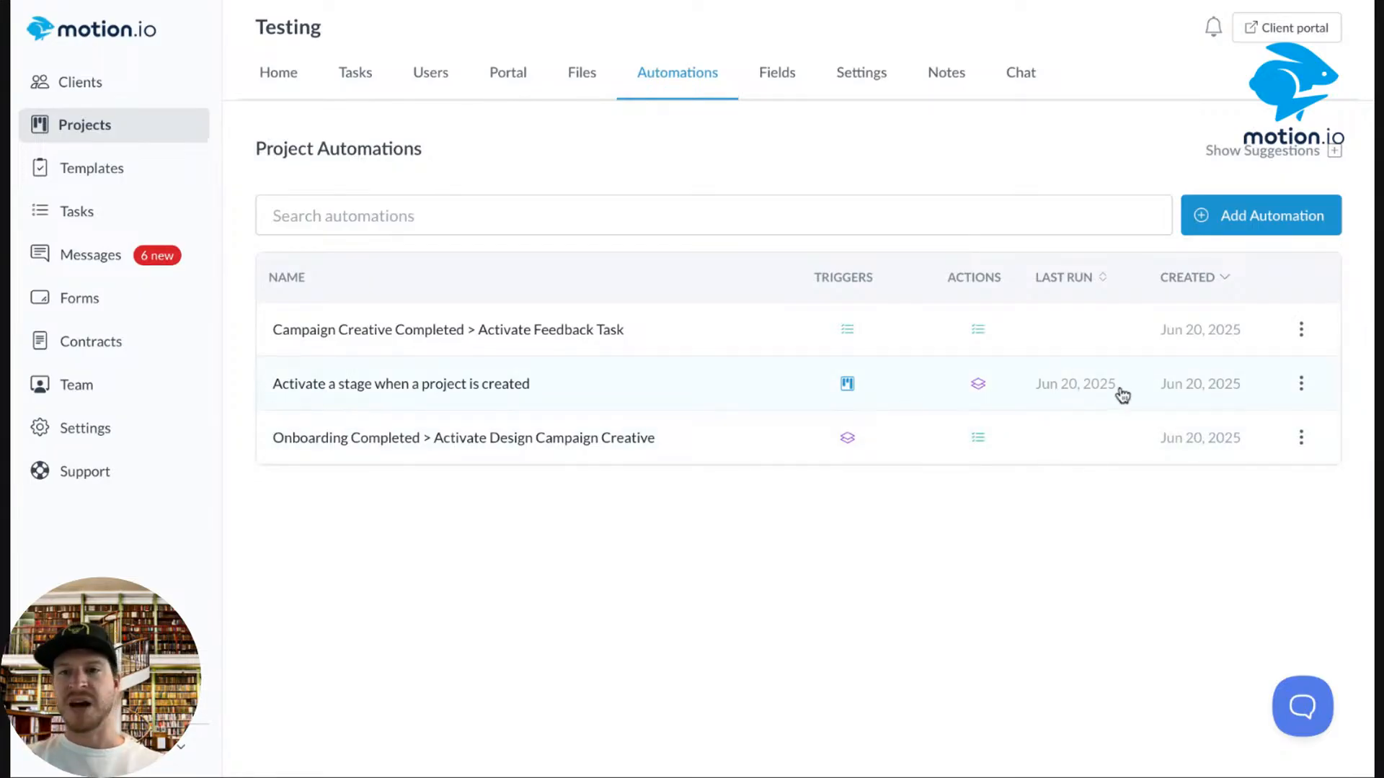
click(364, 92)
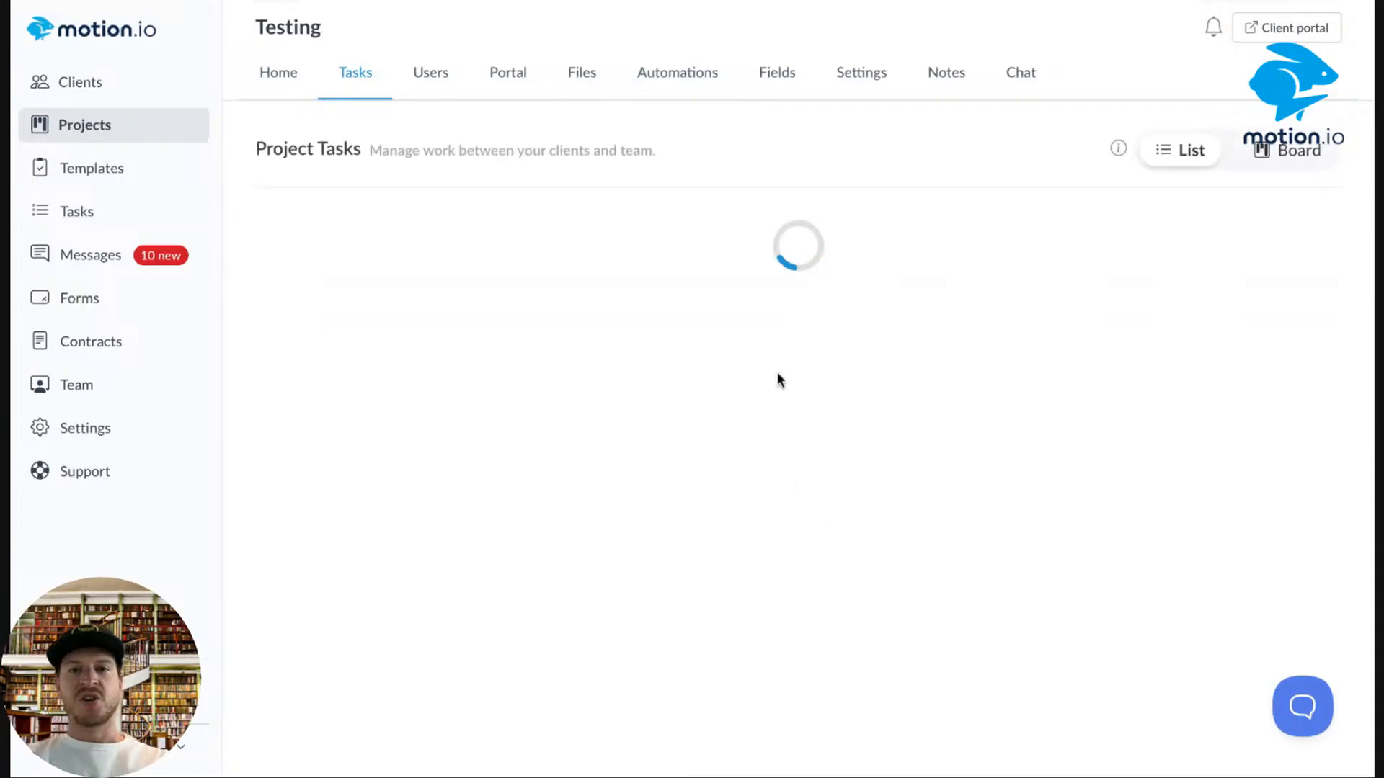
scroll(778, 367, down, 2)
scroll(779, 360, down, 3)
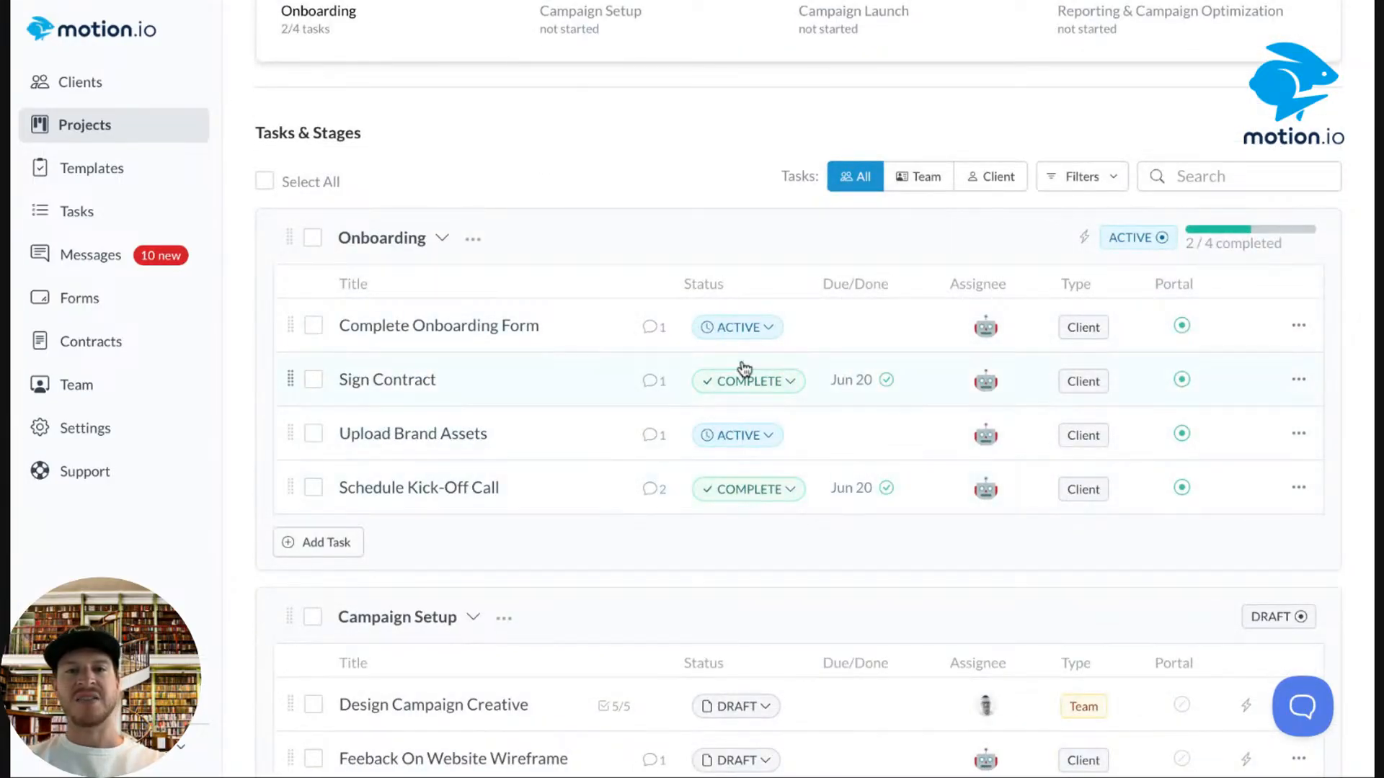
scroll(742, 366, down, 1)
scroll(745, 369, down, 1)
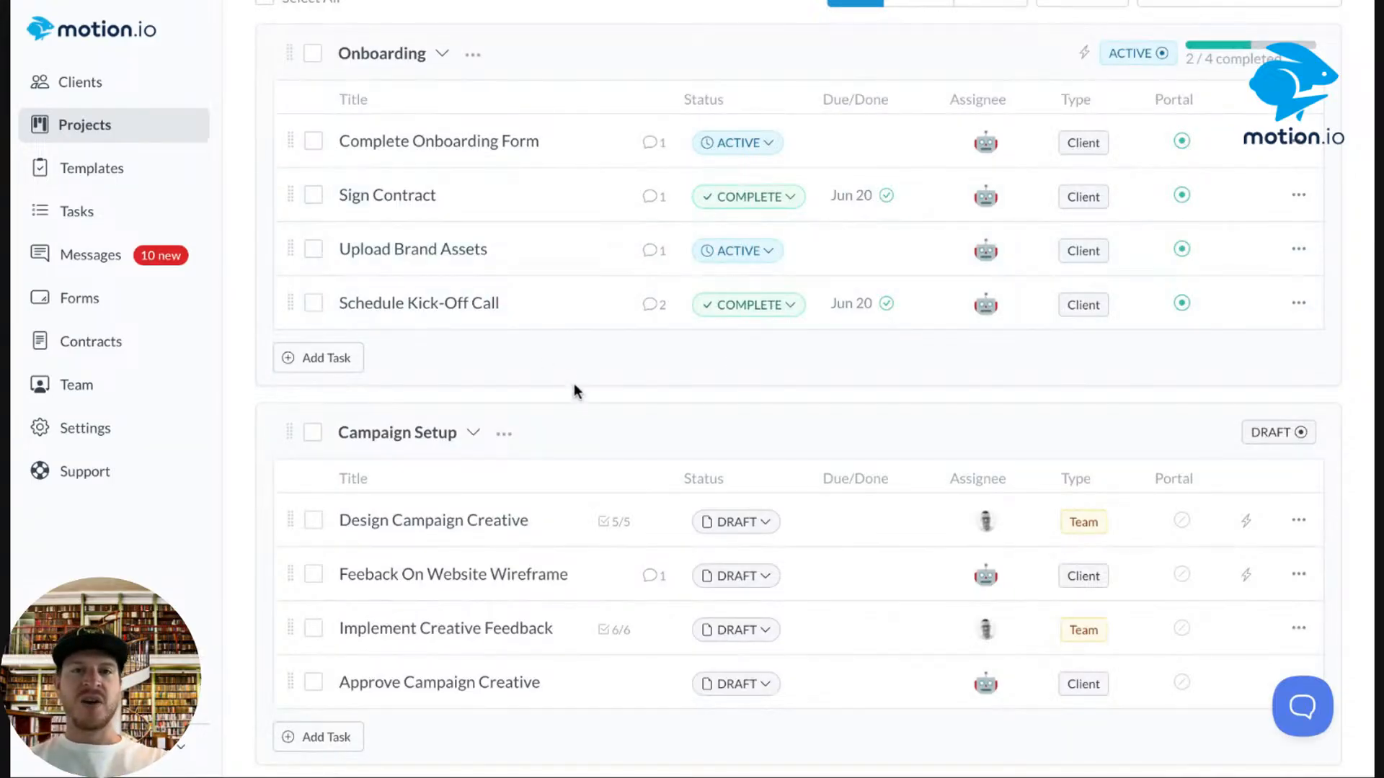
click(110, 2)
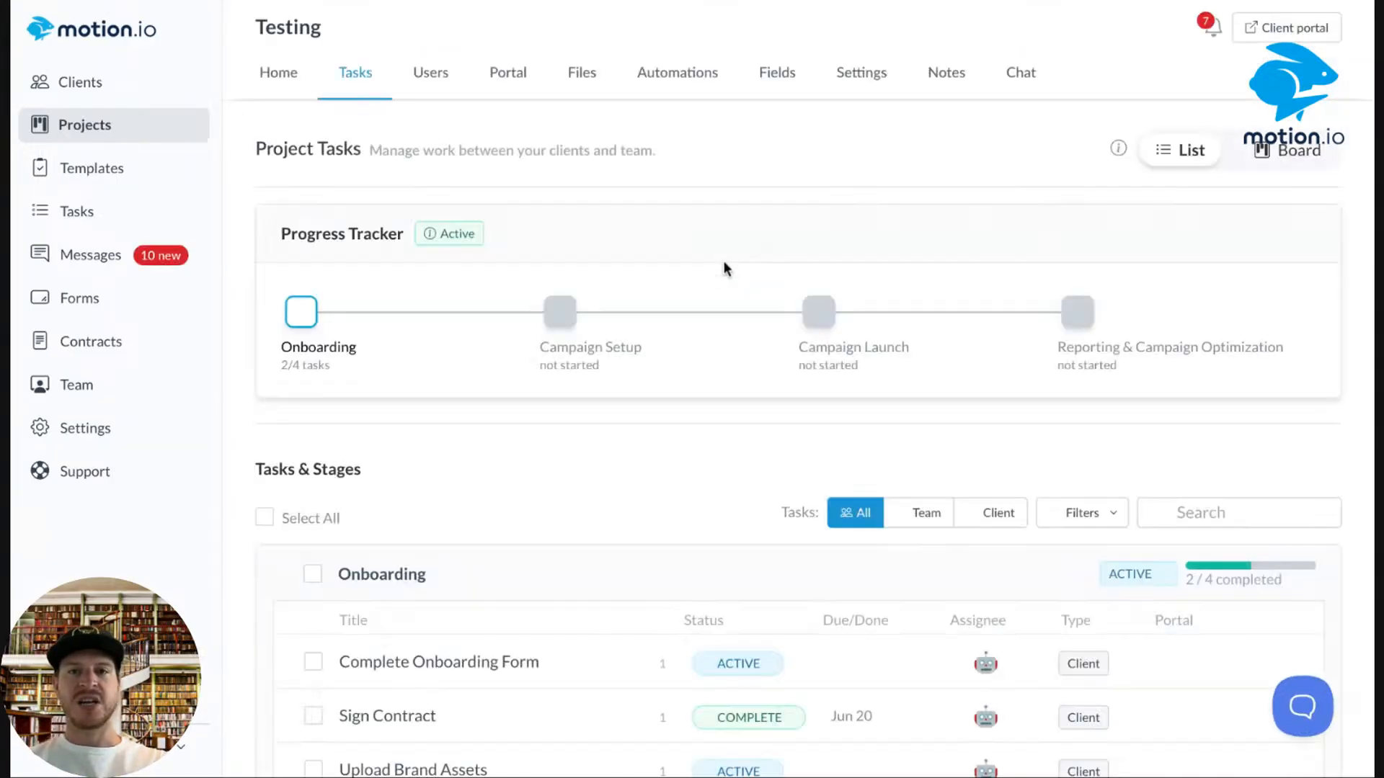
scroll(687, 267, down, 3)
Submit the Complete Onboarding Form task and mark it completed.
click(650, 376)
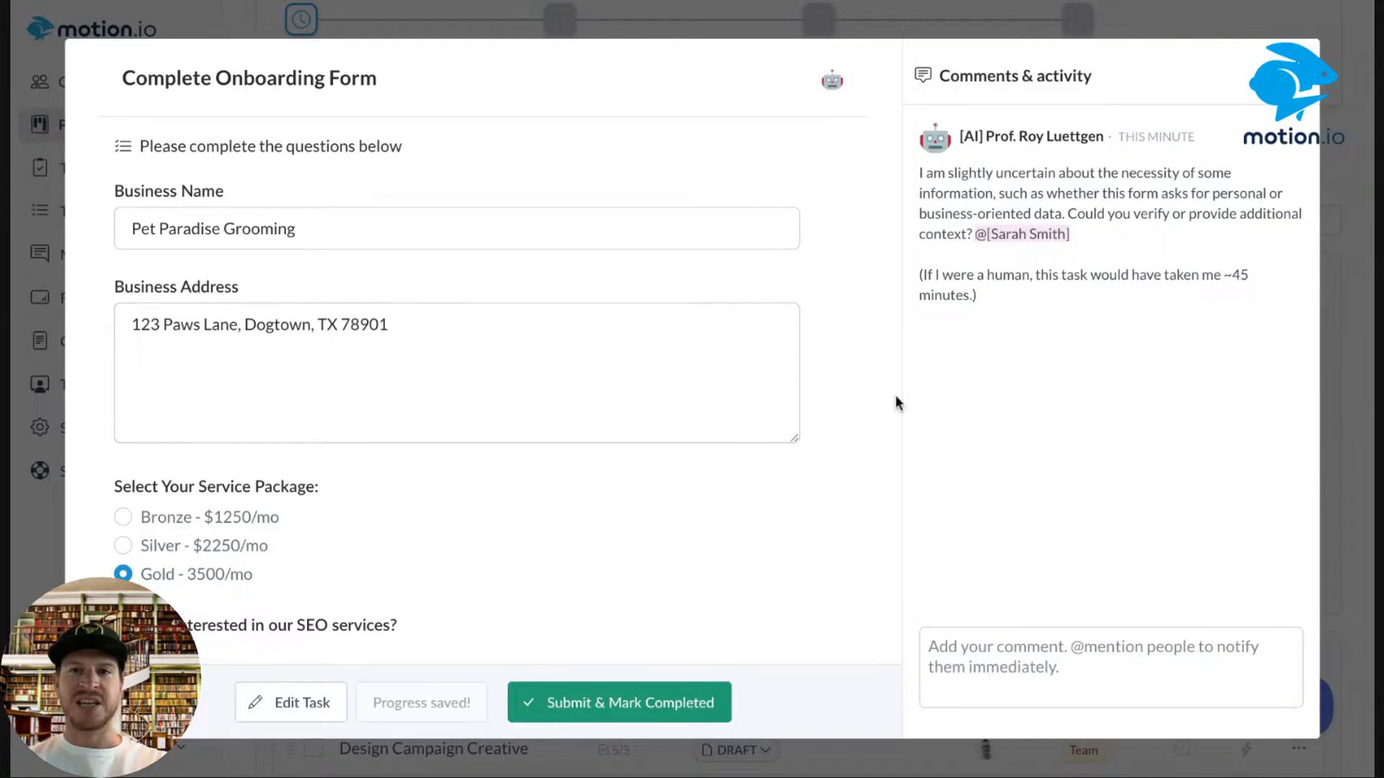
scroll(692, 520, down, 10)
click(599, 702)
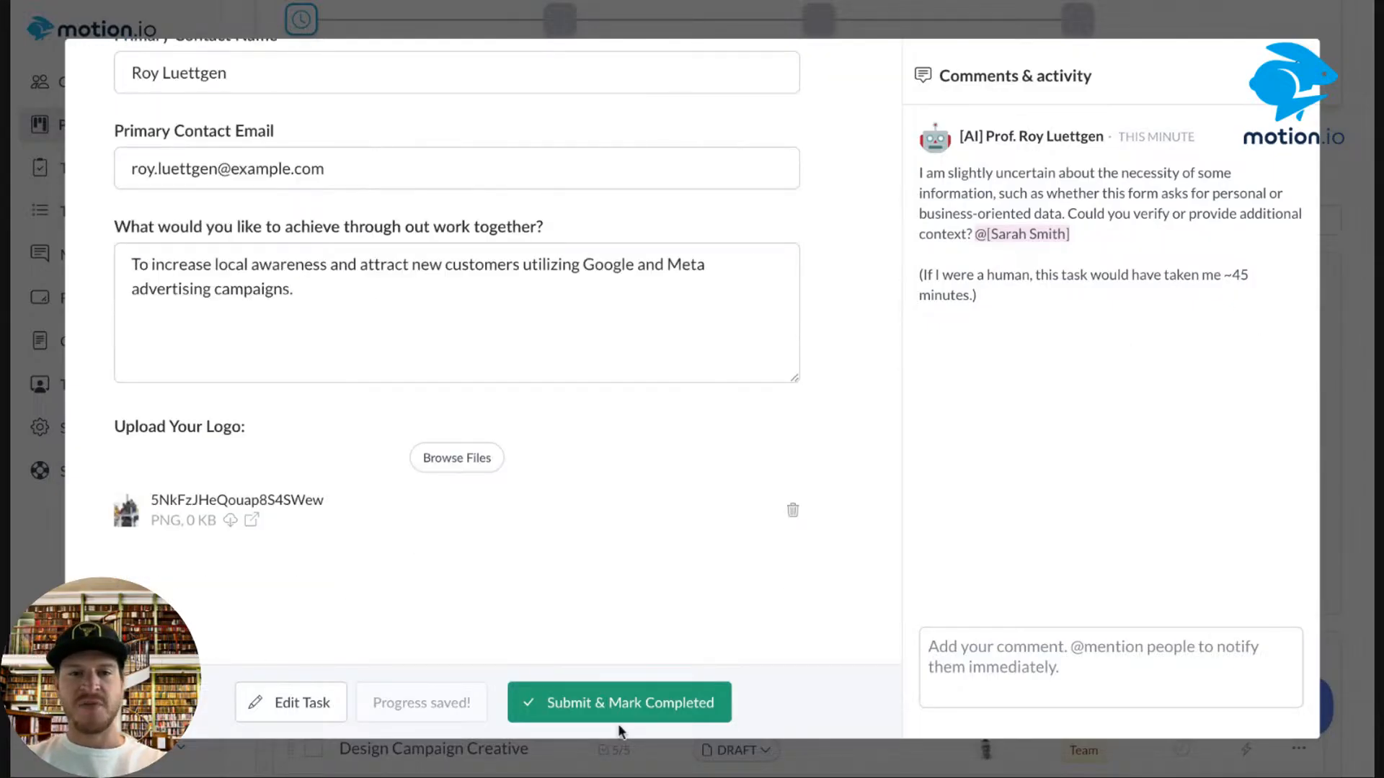
click(1289, 72)
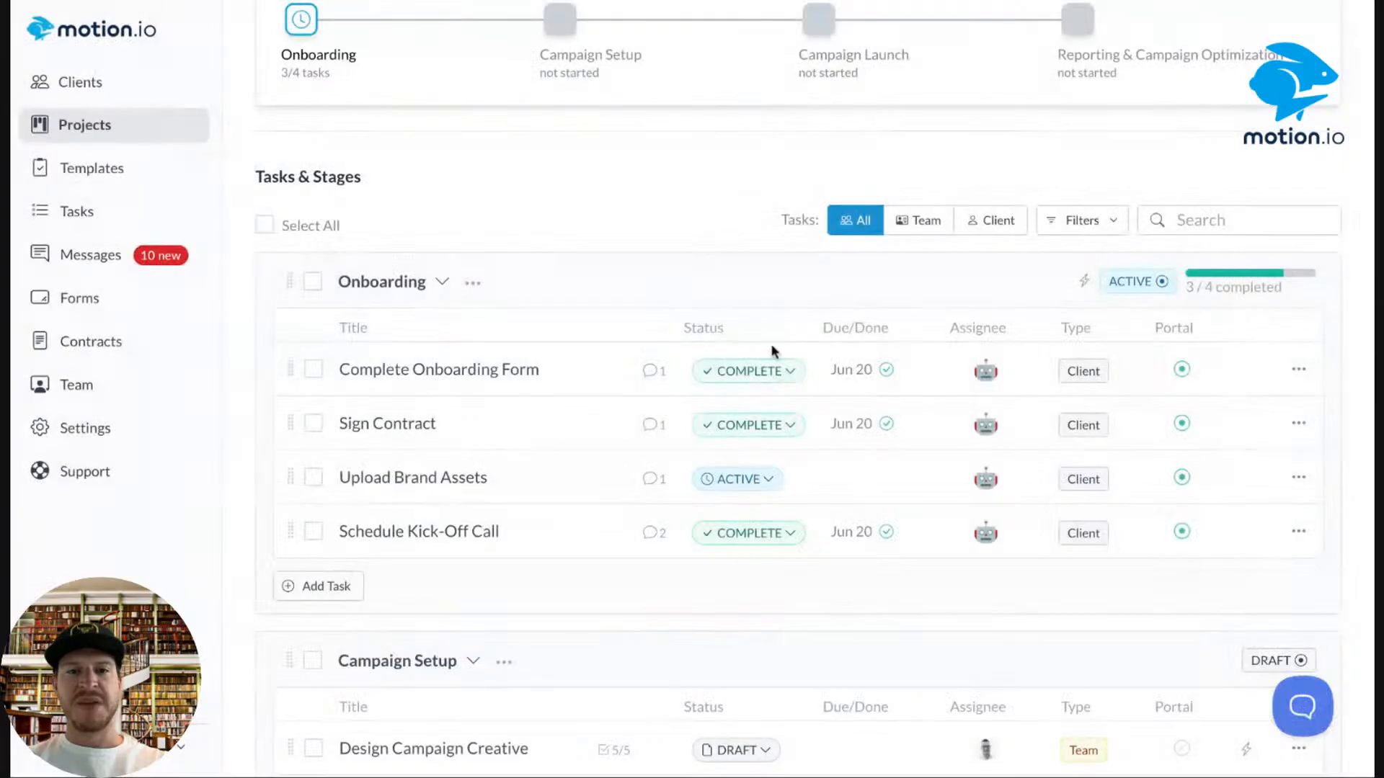
Set Upload Brand Assets' status to Complete.
click(747, 481)
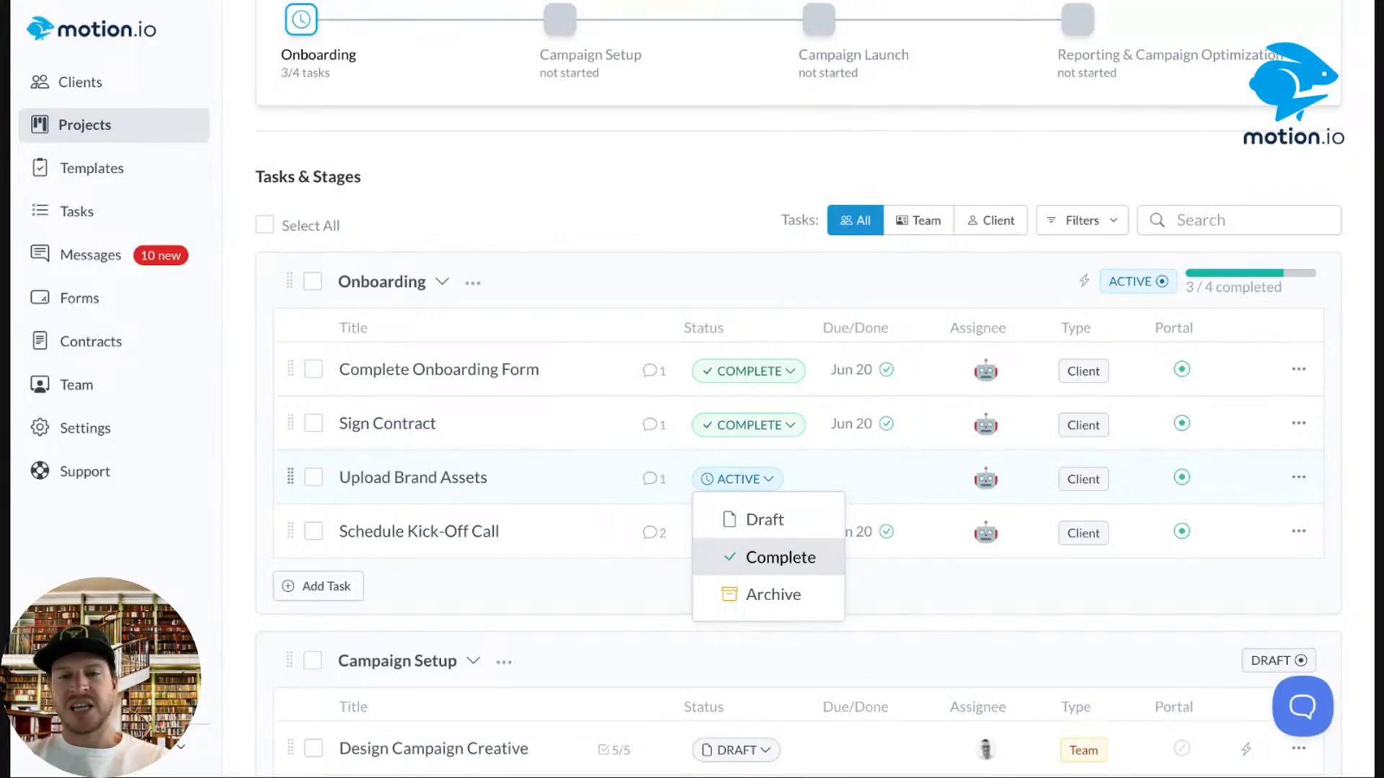
click(781, 557)
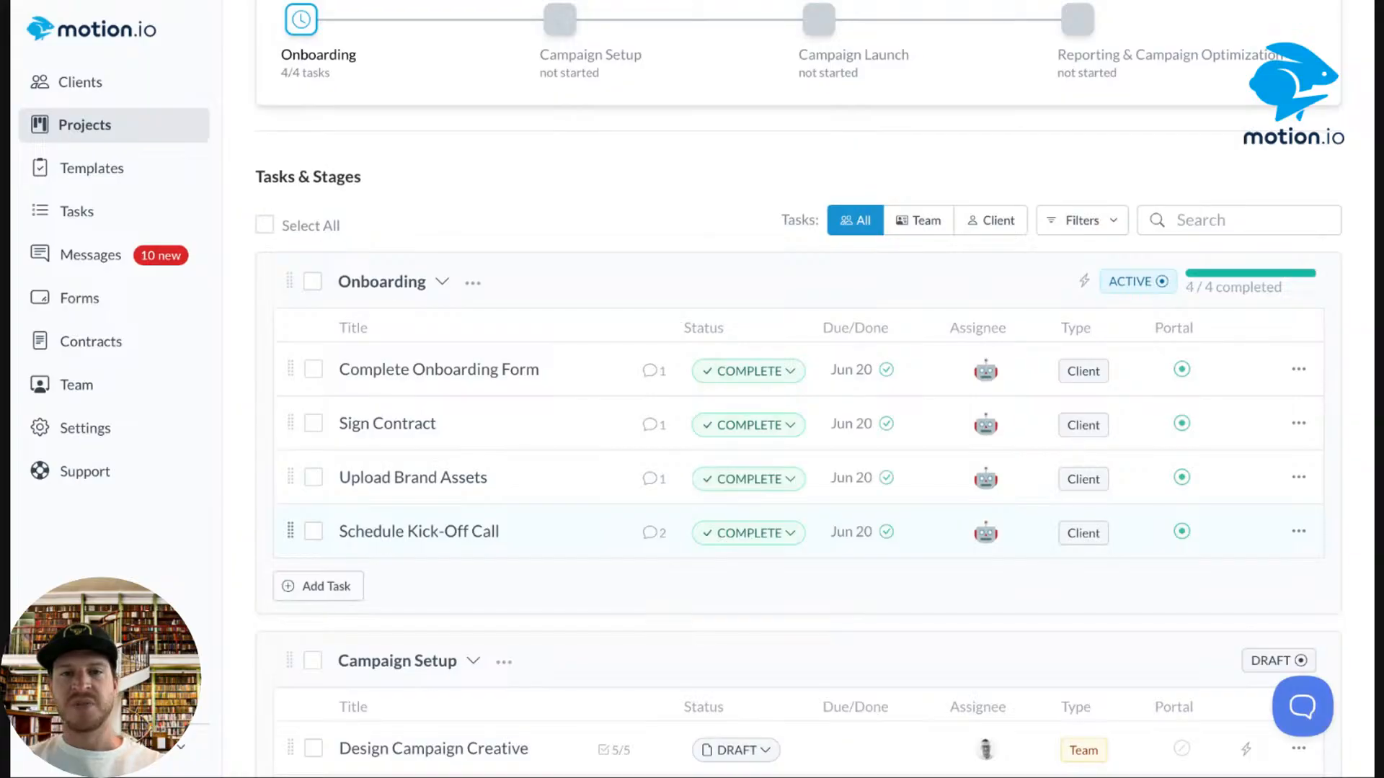
scroll(806, 475, down, 3)
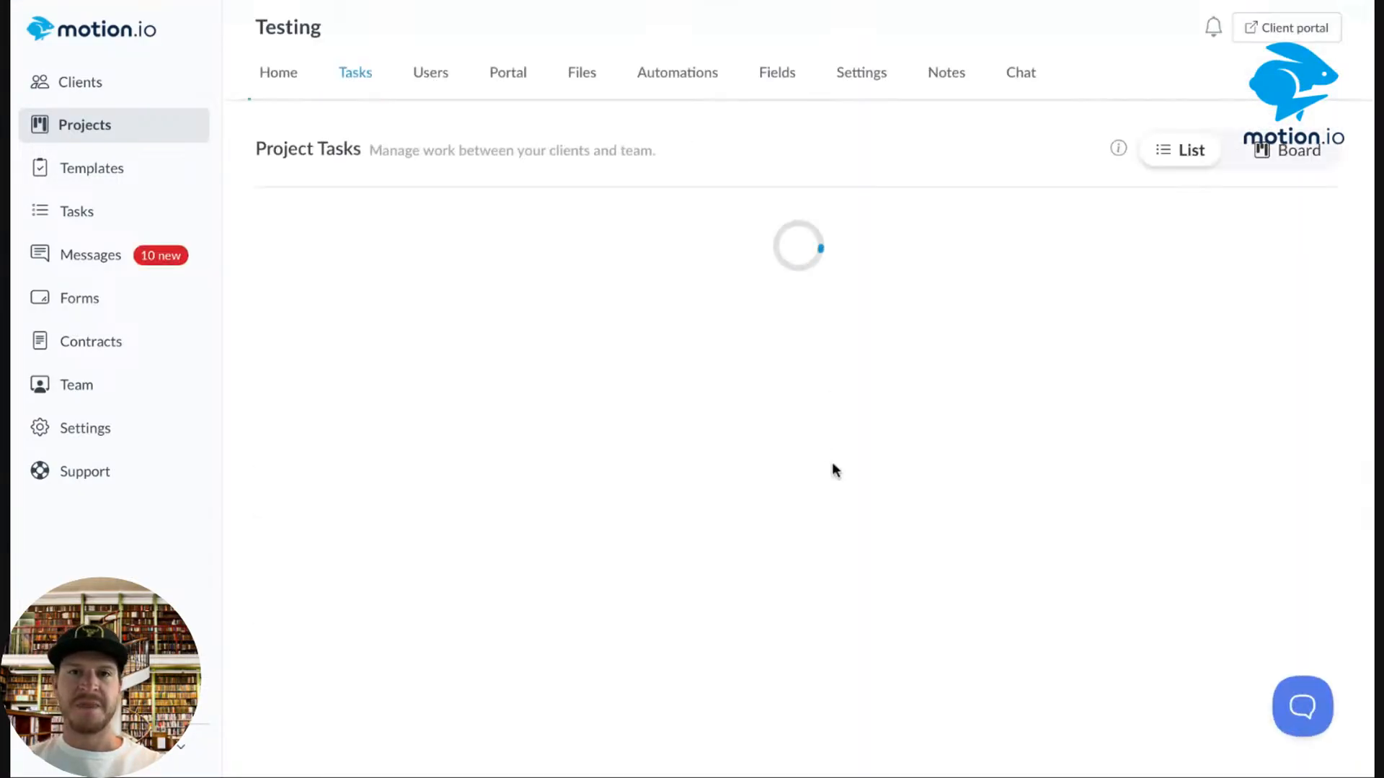
Reload the Tasks page to see the automation results.
scroll(831, 460, down, 1)
scroll(831, 456, down, 6)
scroll(830, 456, up, 4)
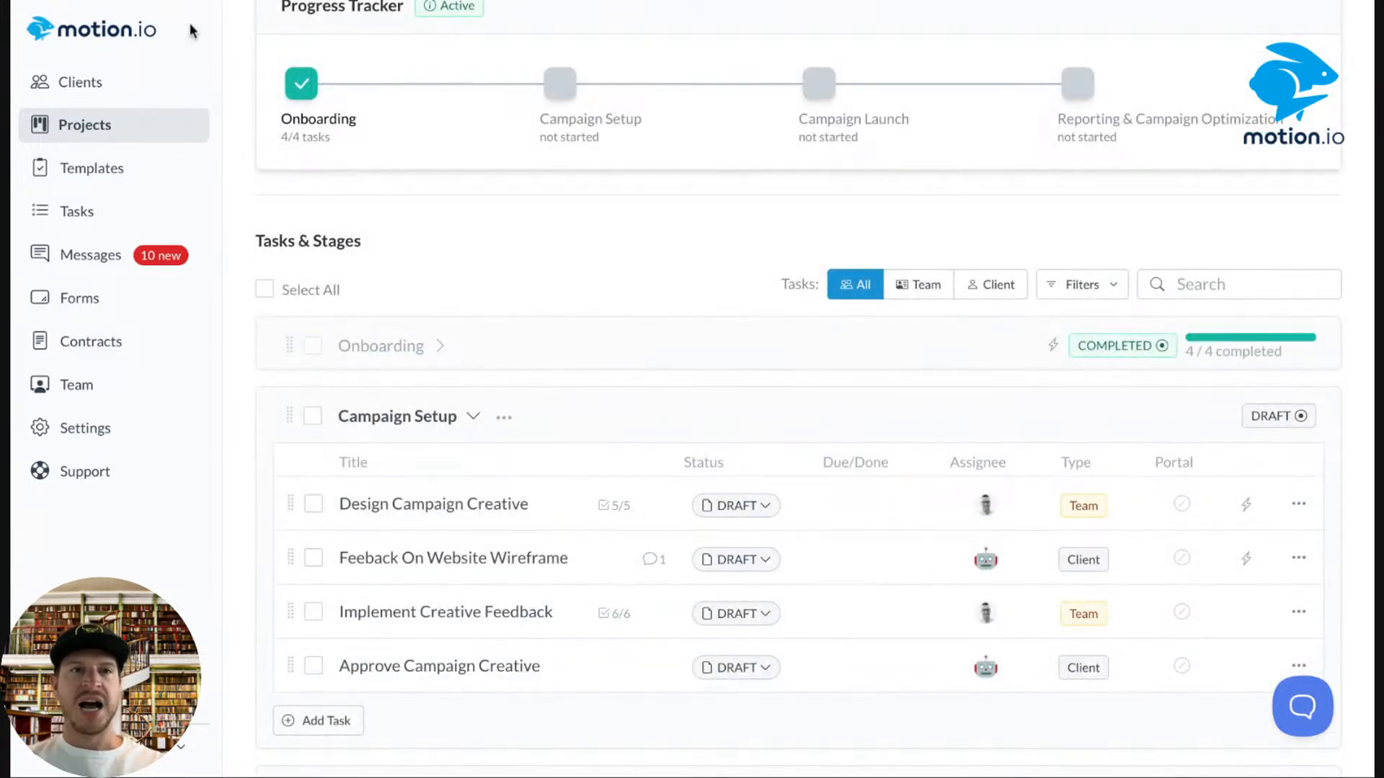
click(155, 1)
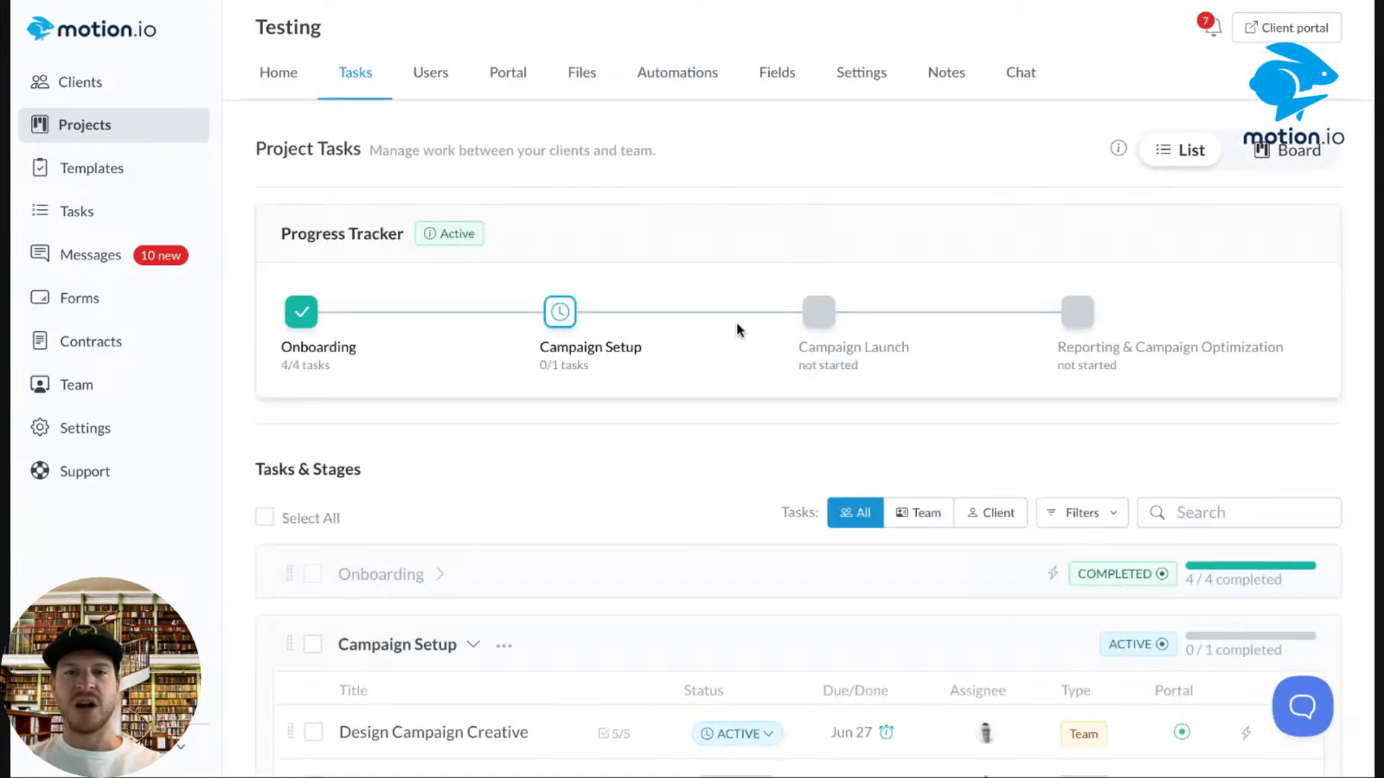
scroll(738, 330, down, 8)
scroll(737, 328, up, 4)
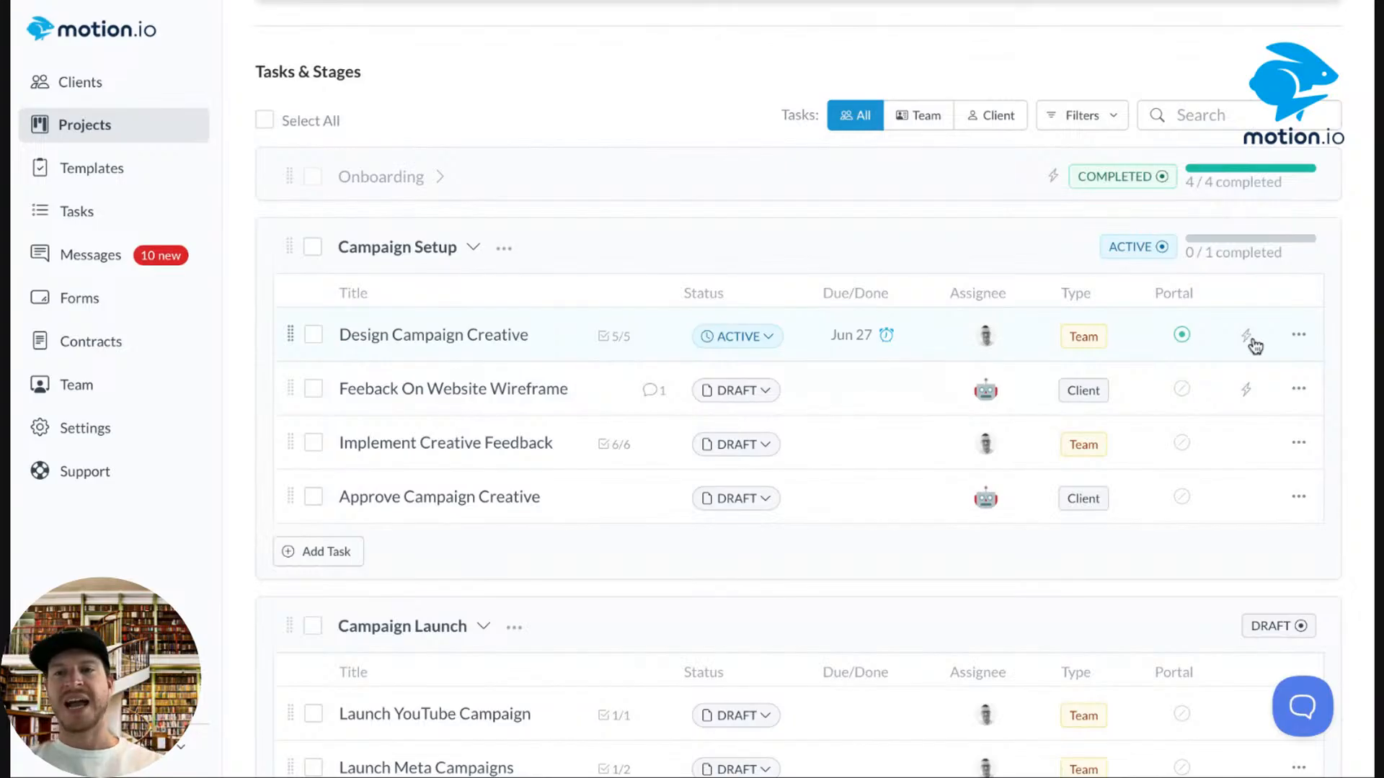
Set Design Campaign Creative to Complete and reload to confirm Campaign Setup reads 2/2.
mouse_move(1248, 345)
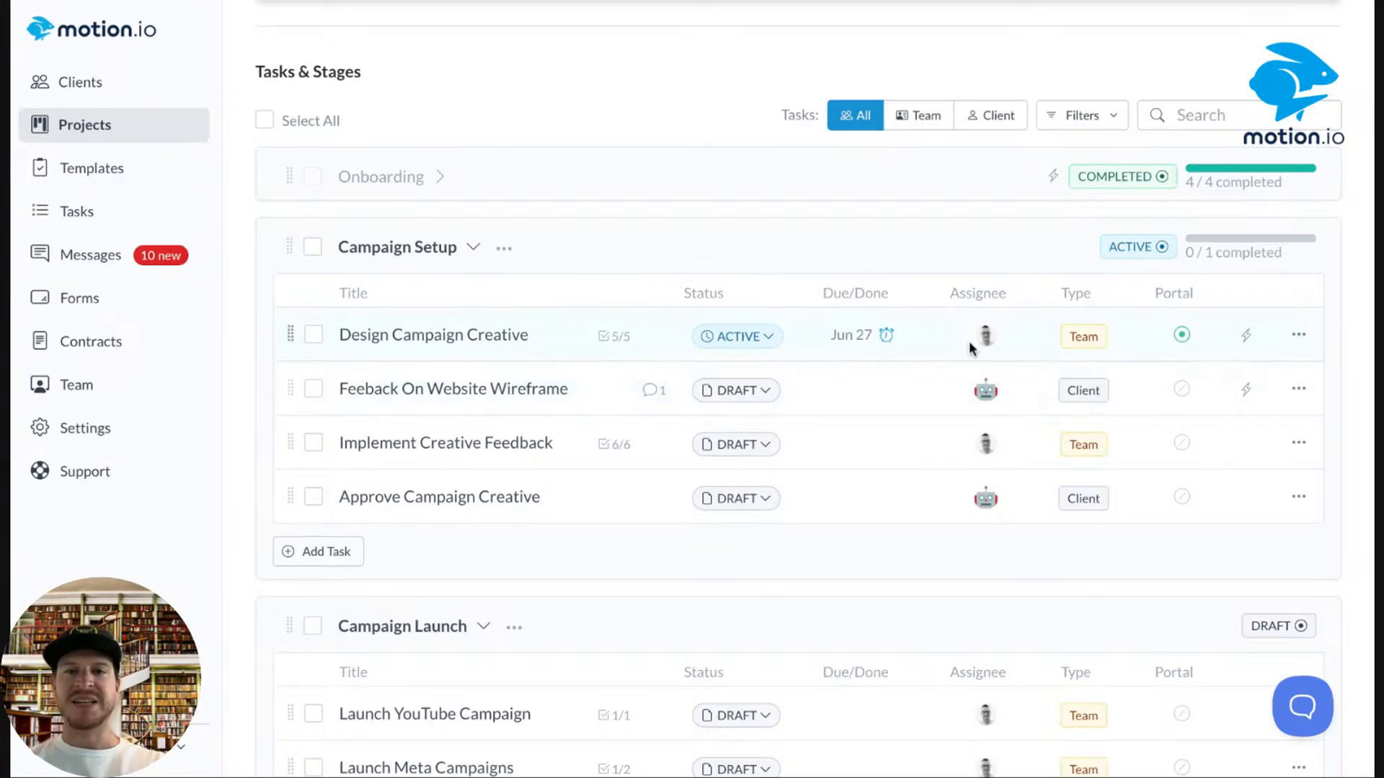
click(762, 338)
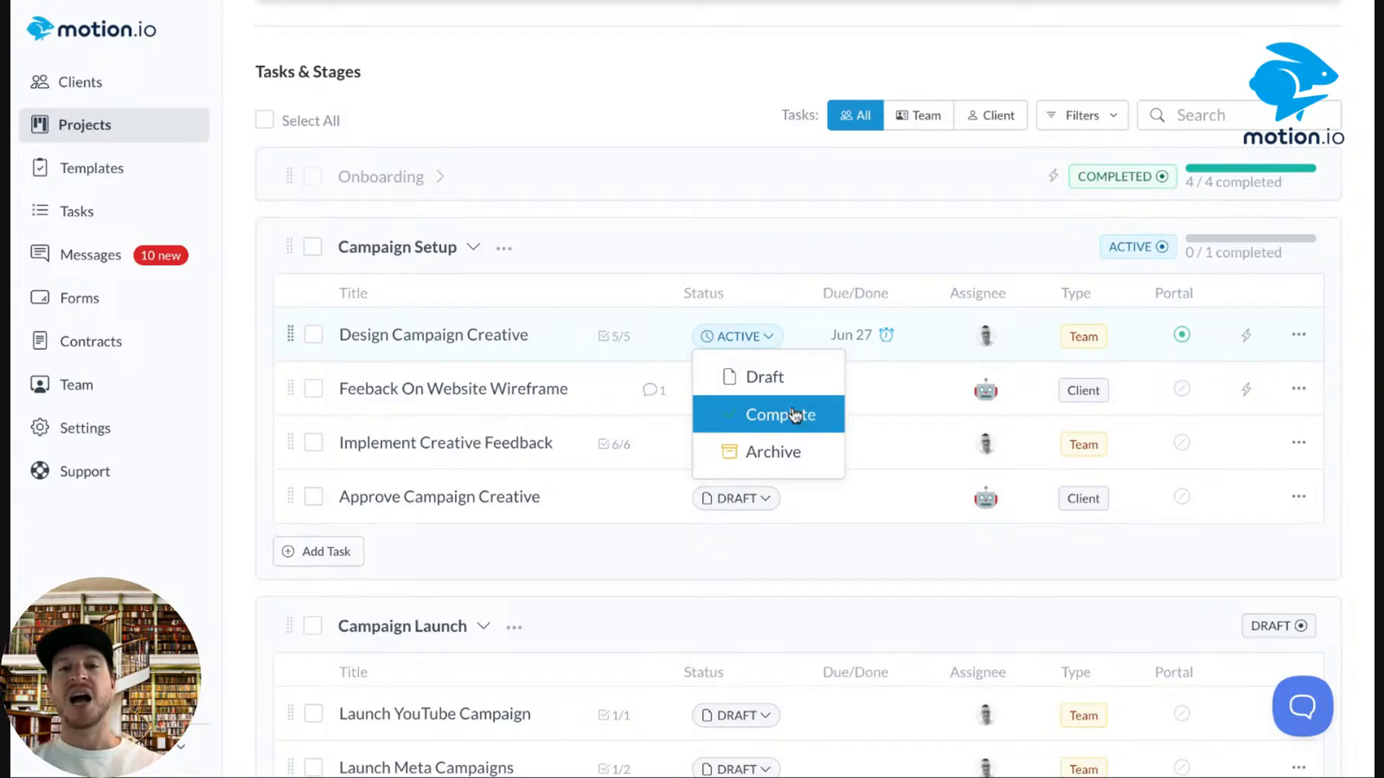
click(797, 292)
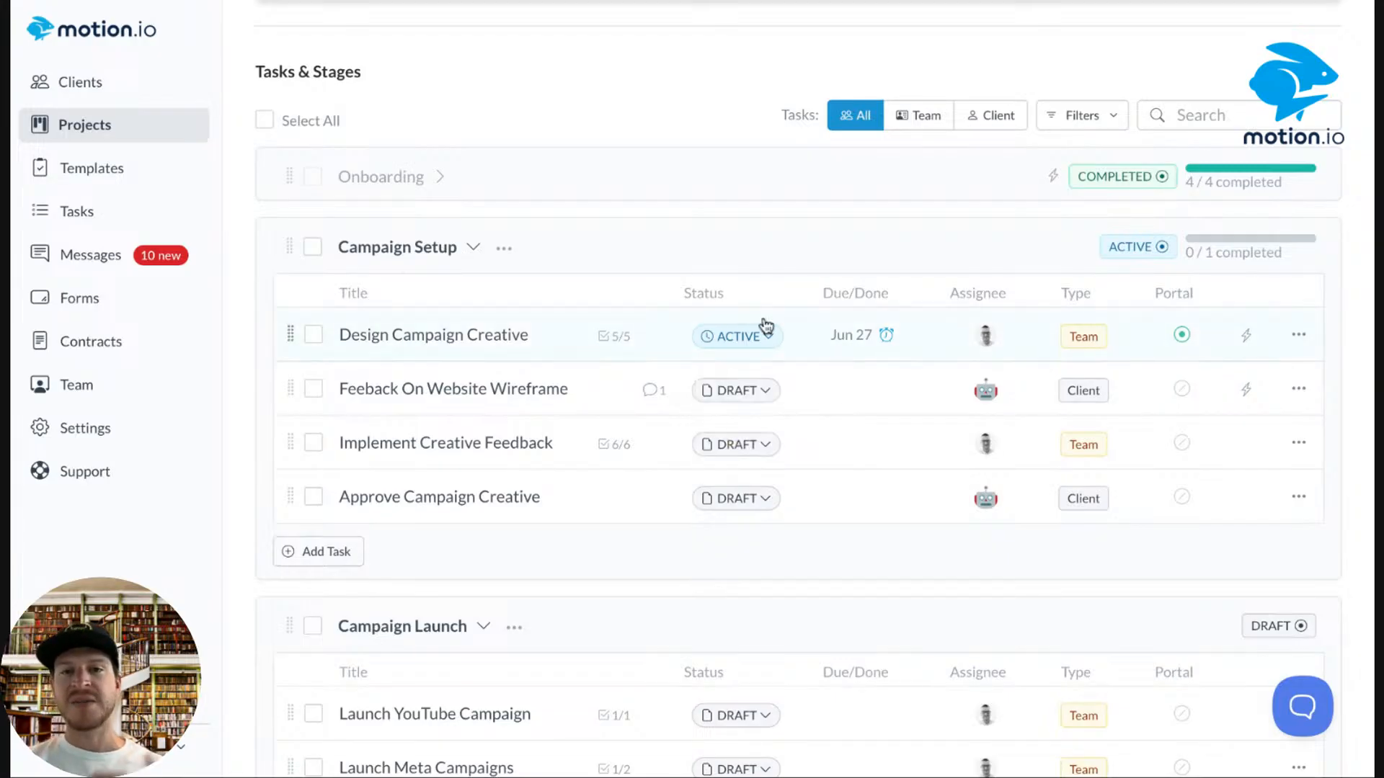
click(741, 350)
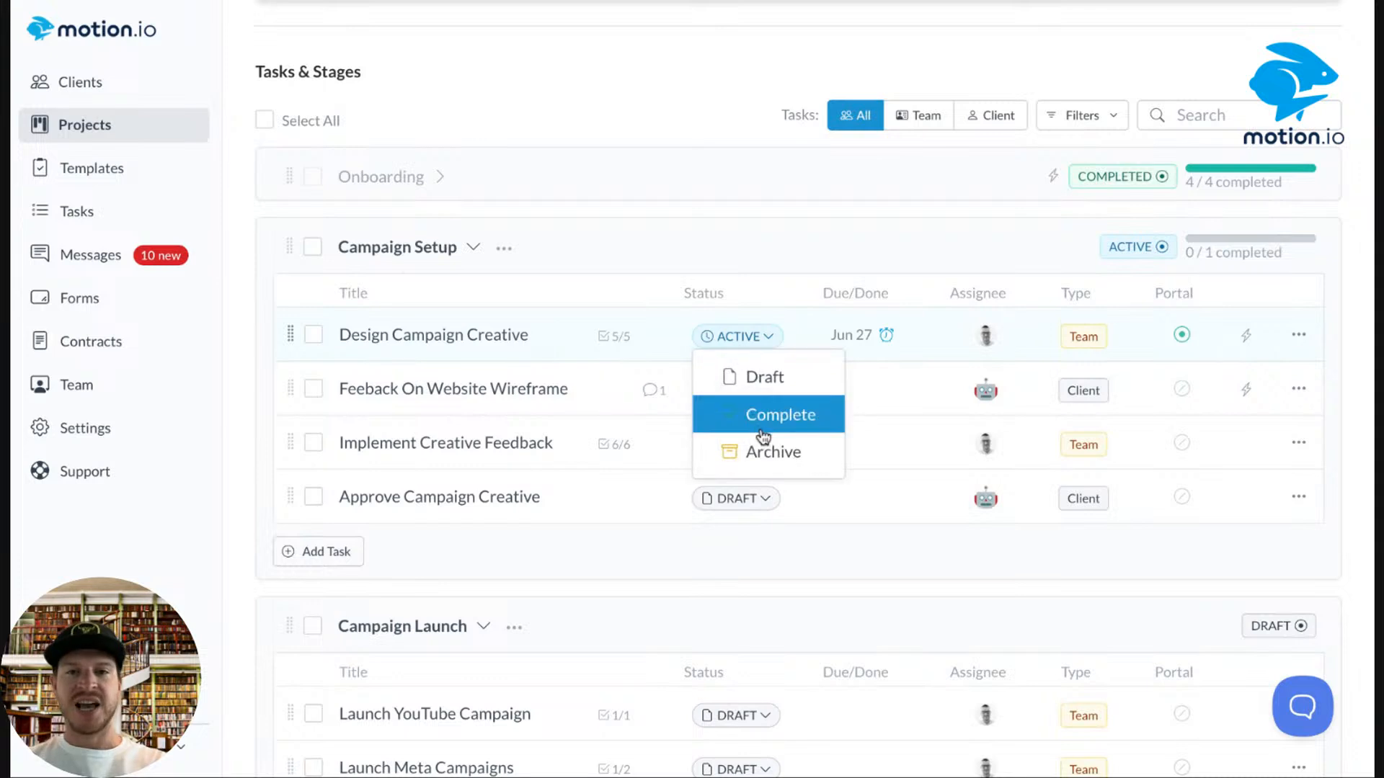
click(763, 419)
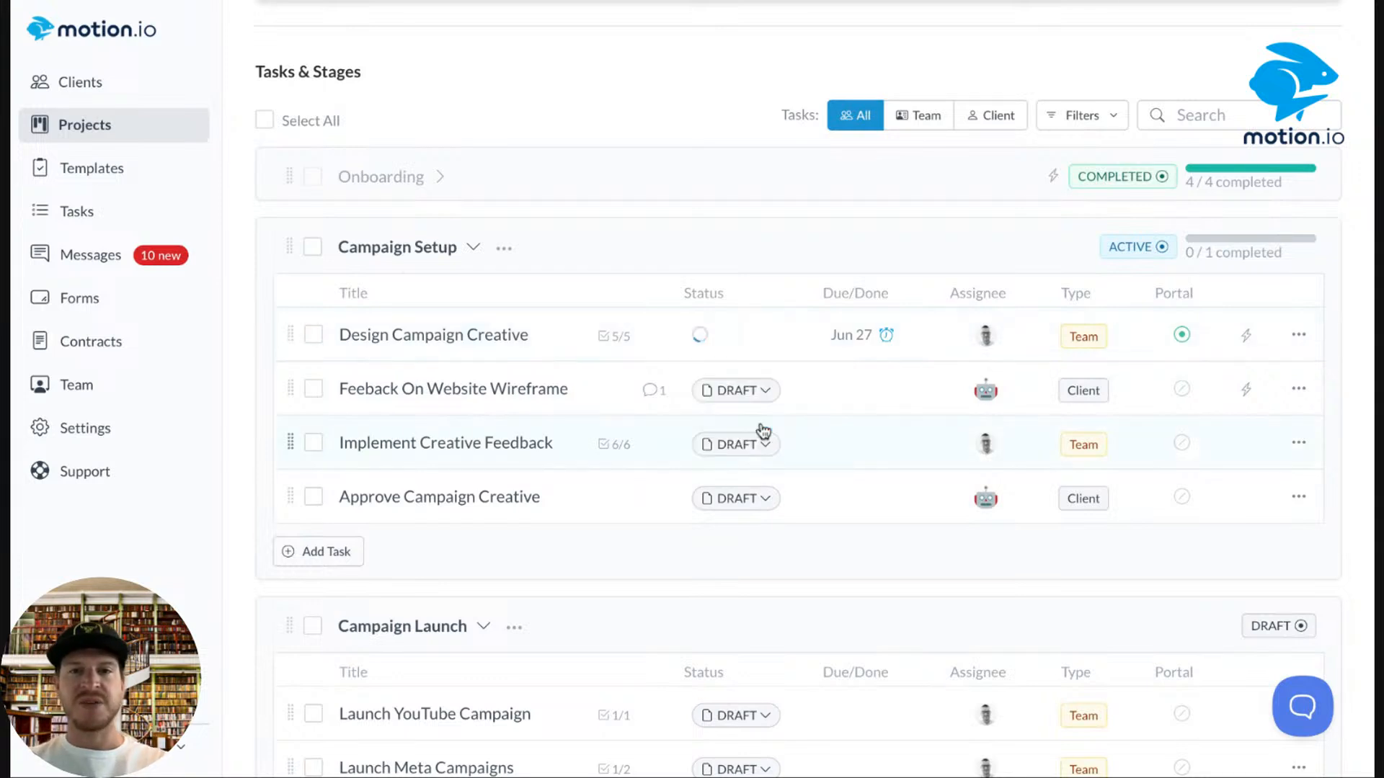
click(154, 2)
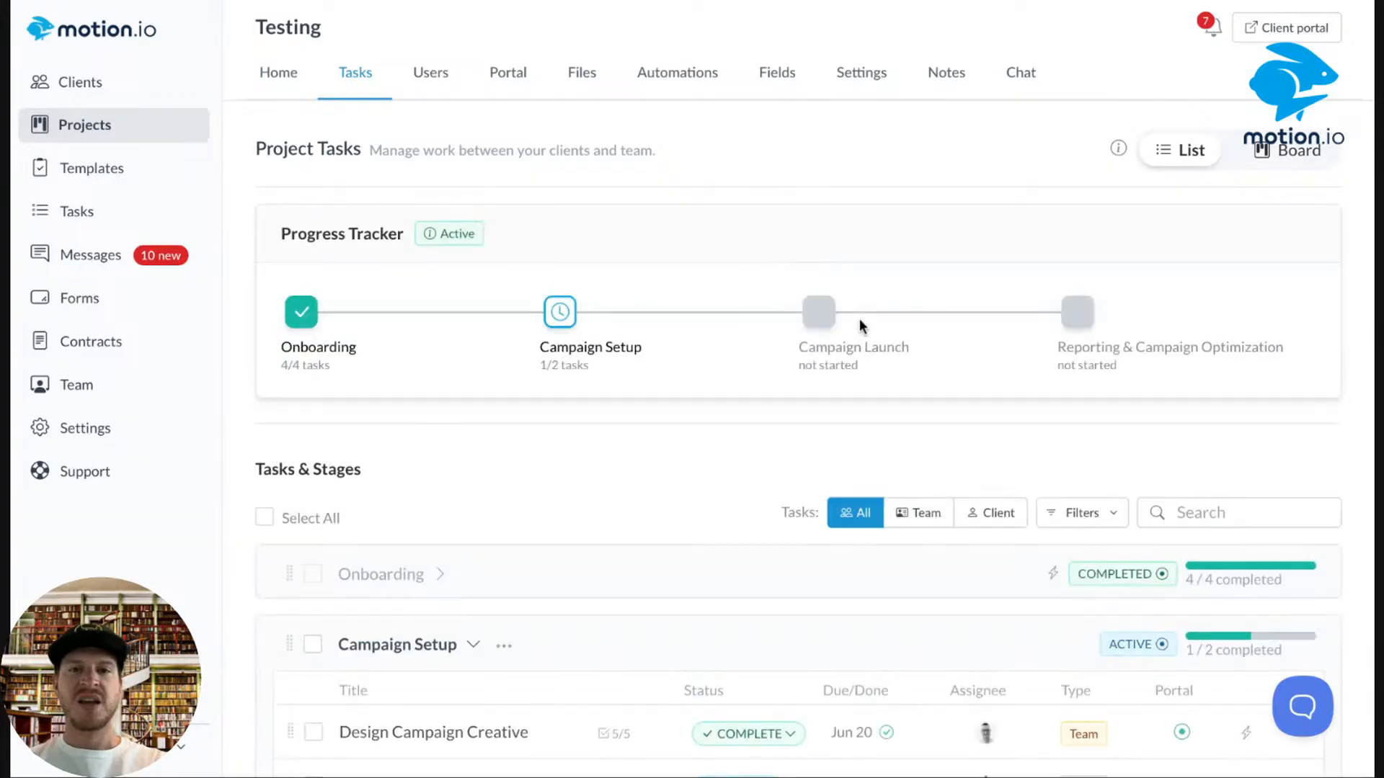
scroll(858, 323, down, 7)
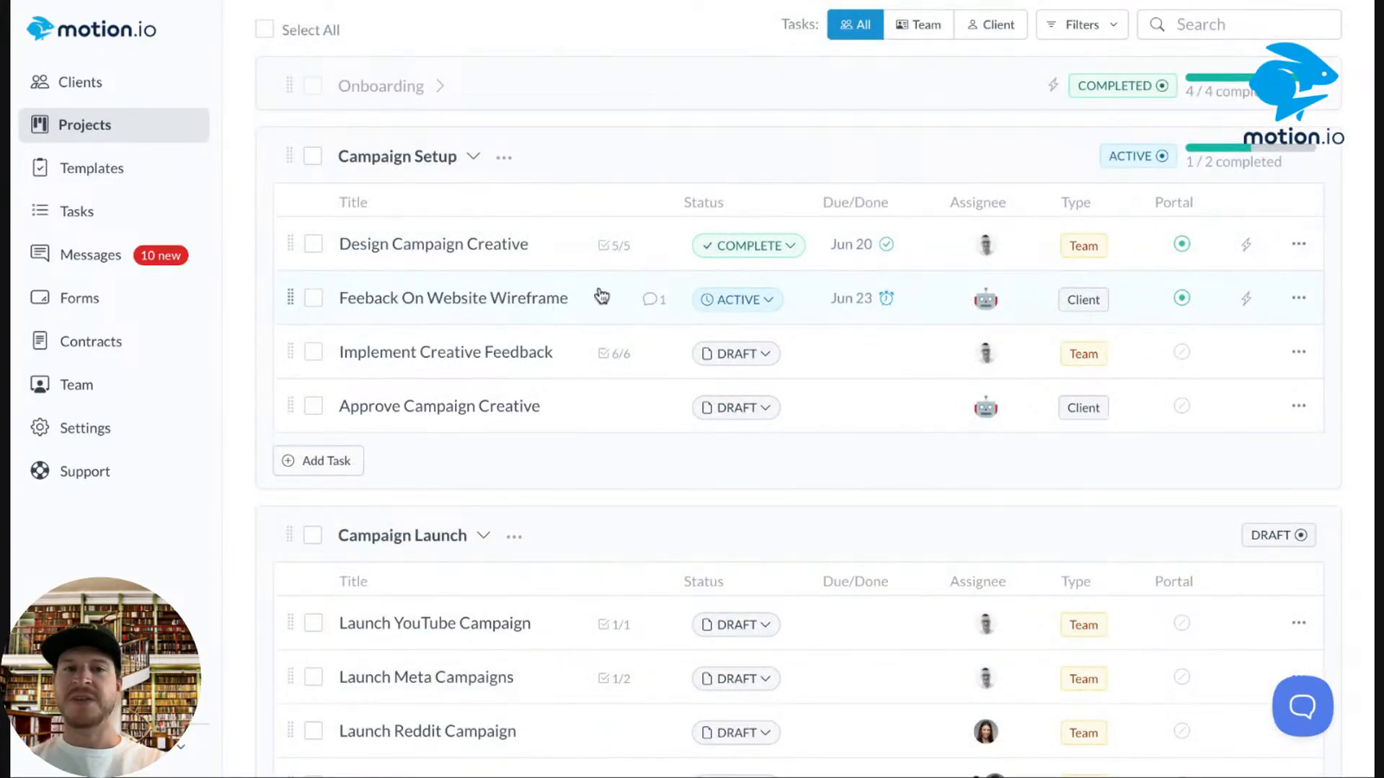
scroll(627, 281, up, 6)
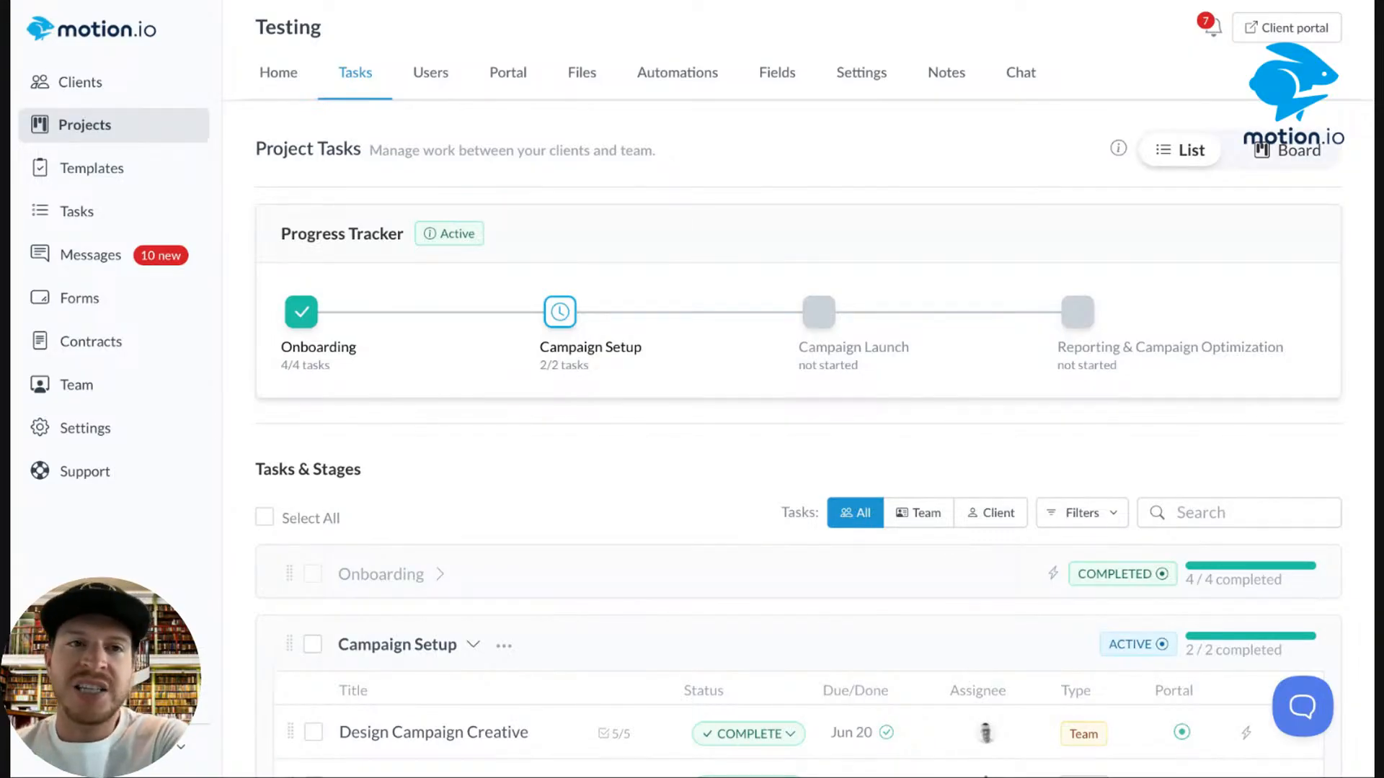
click(92, 169)
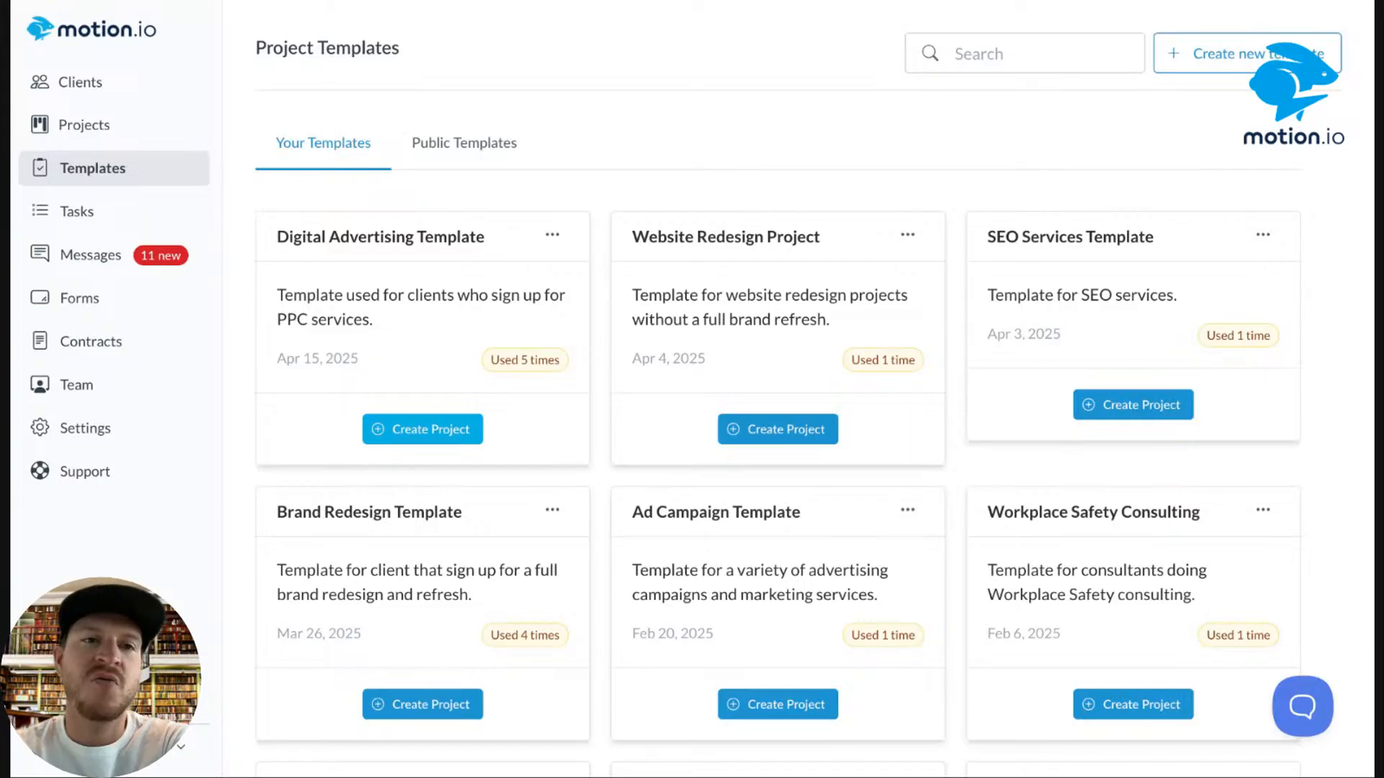
click(72, 129)
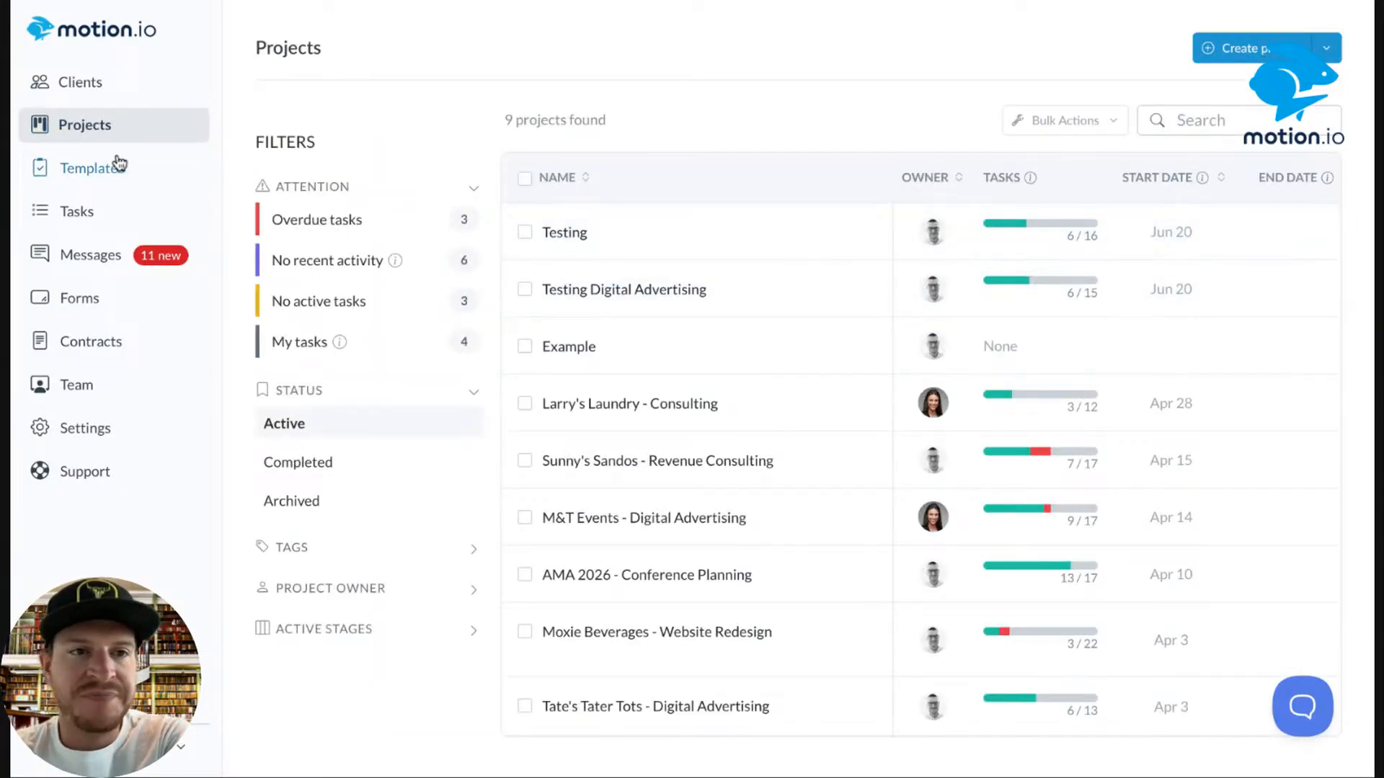
click(568, 243)
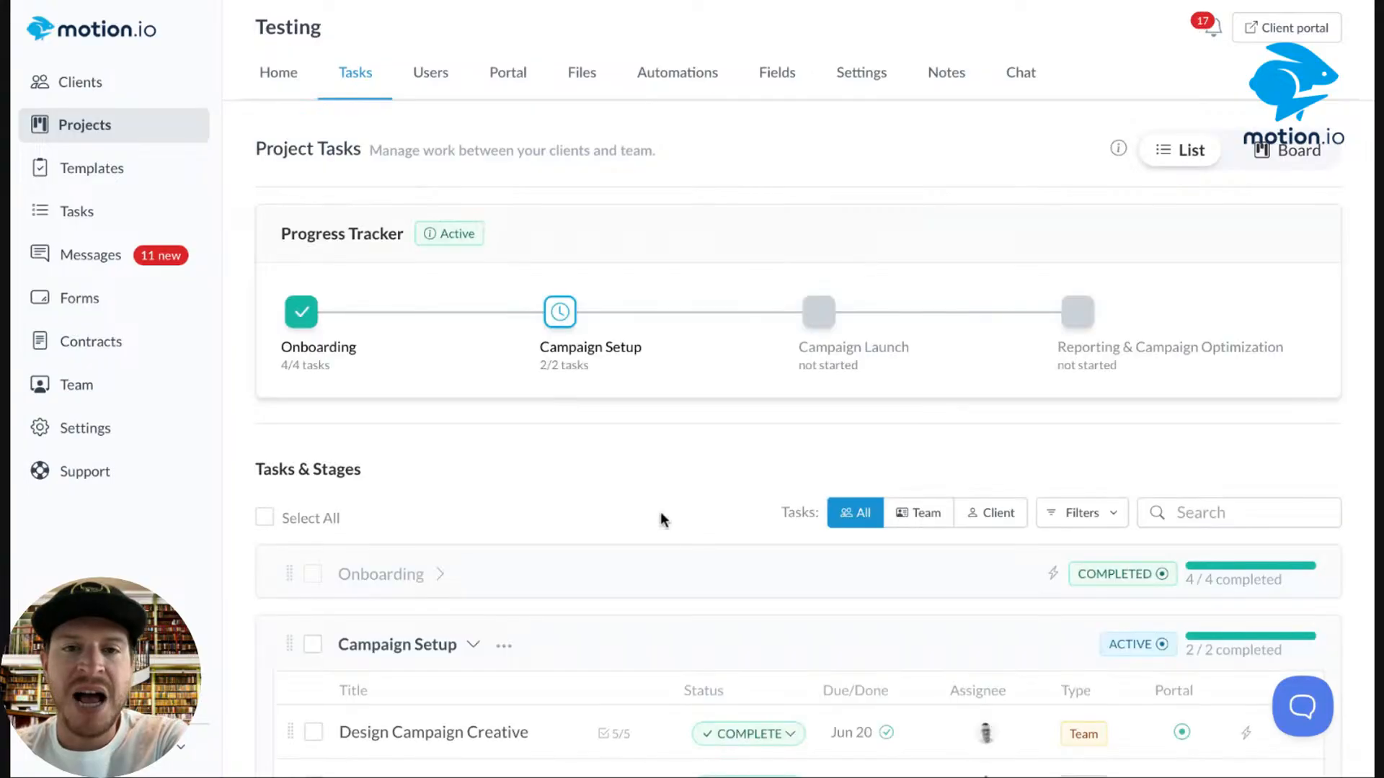
scroll(661, 519, down, 8)
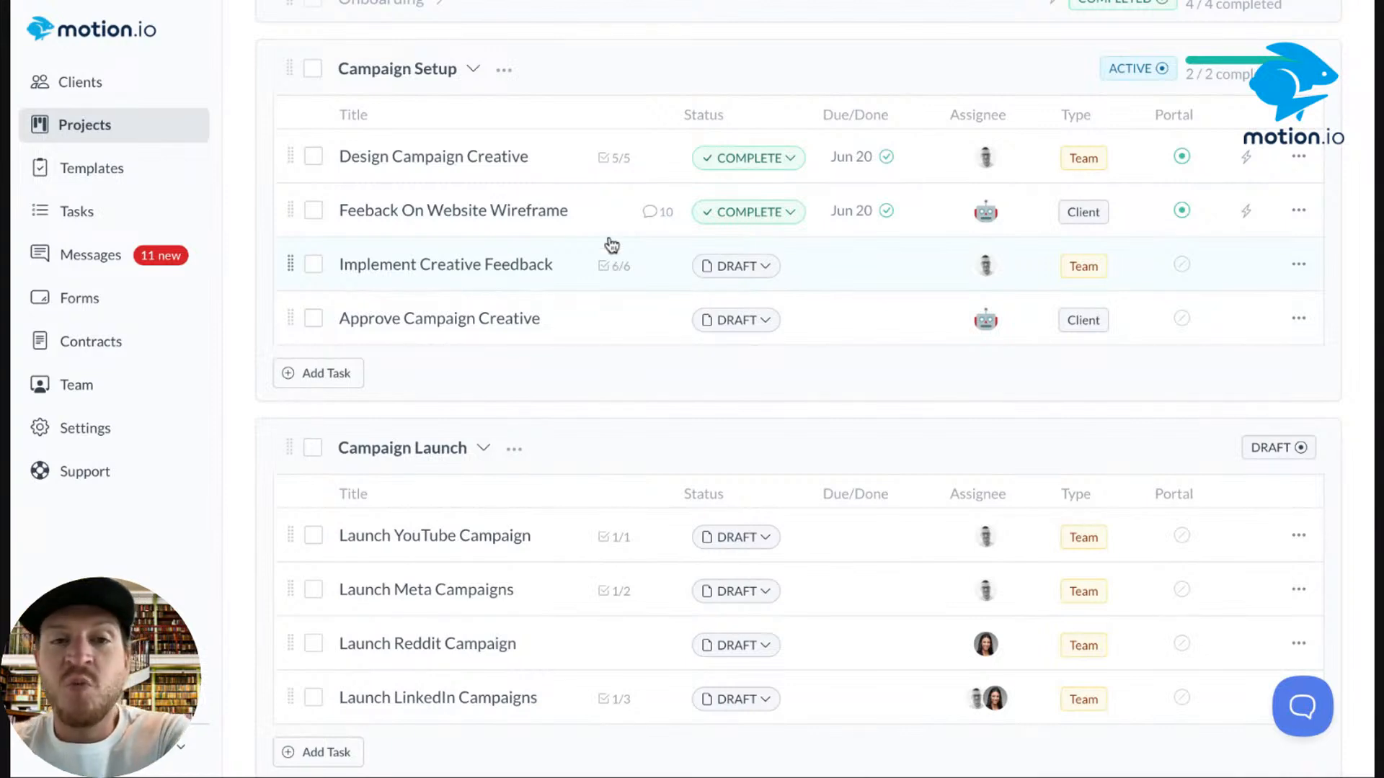
scroll(596, 204, up, 2)
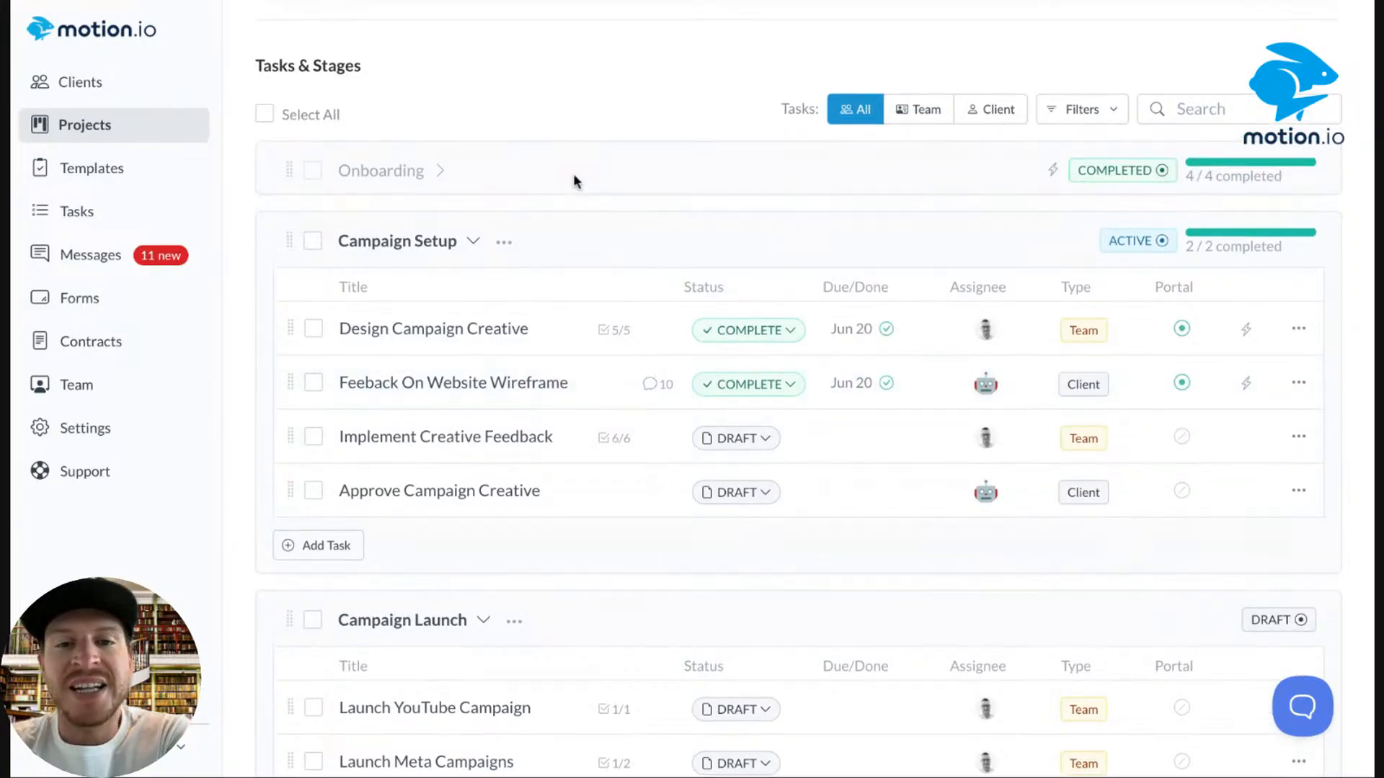